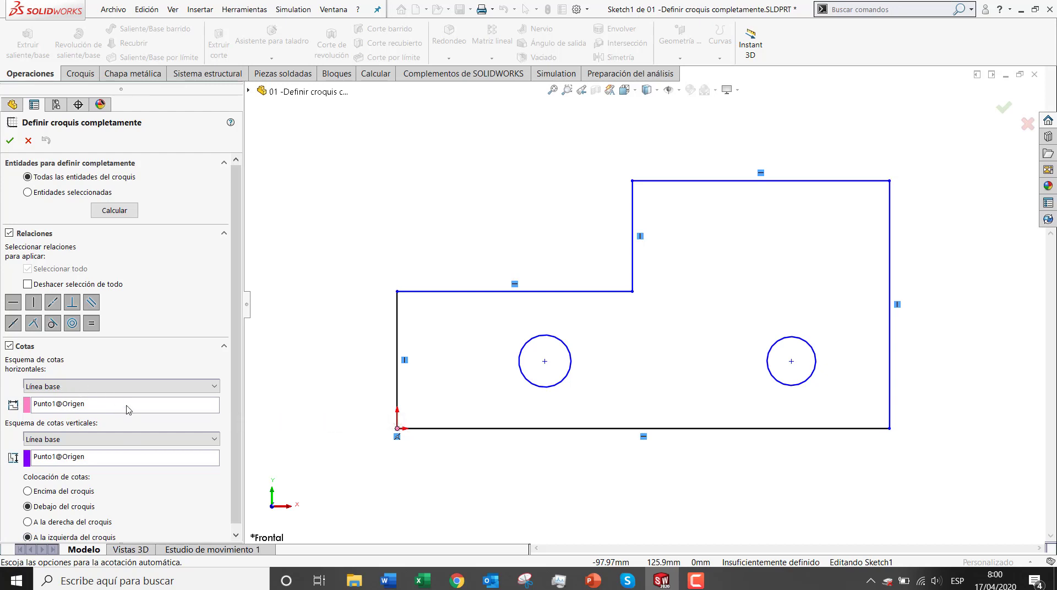
Step: Fully define the sketch with baseline dimensions, taking the left vertical edge as horizontal datum and the bottom edge as vertical datum
click(127, 406)
click(398, 386)
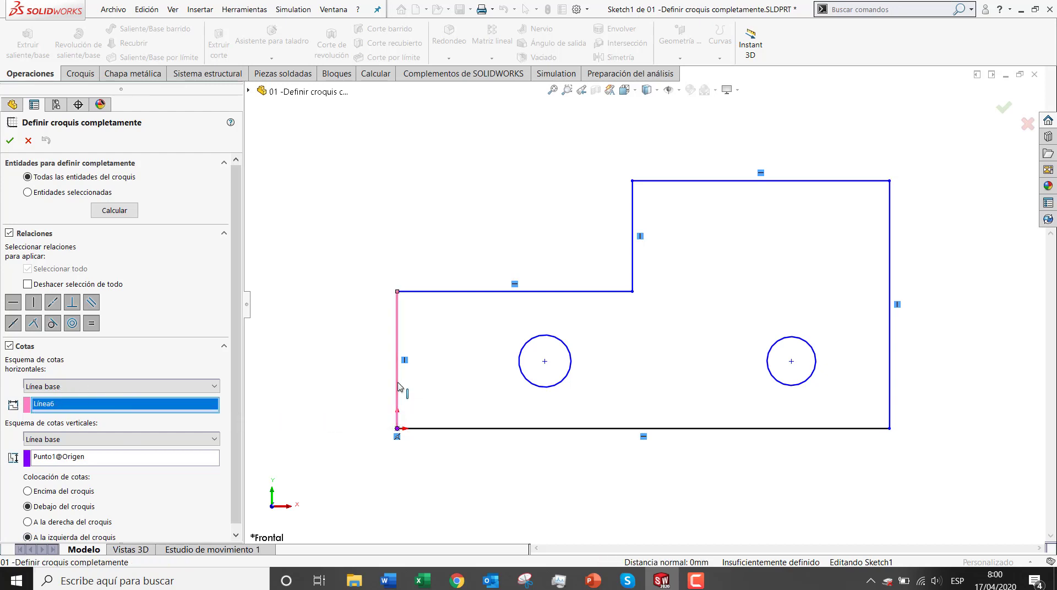
click(80, 458)
click(81, 444)
key(Escape)
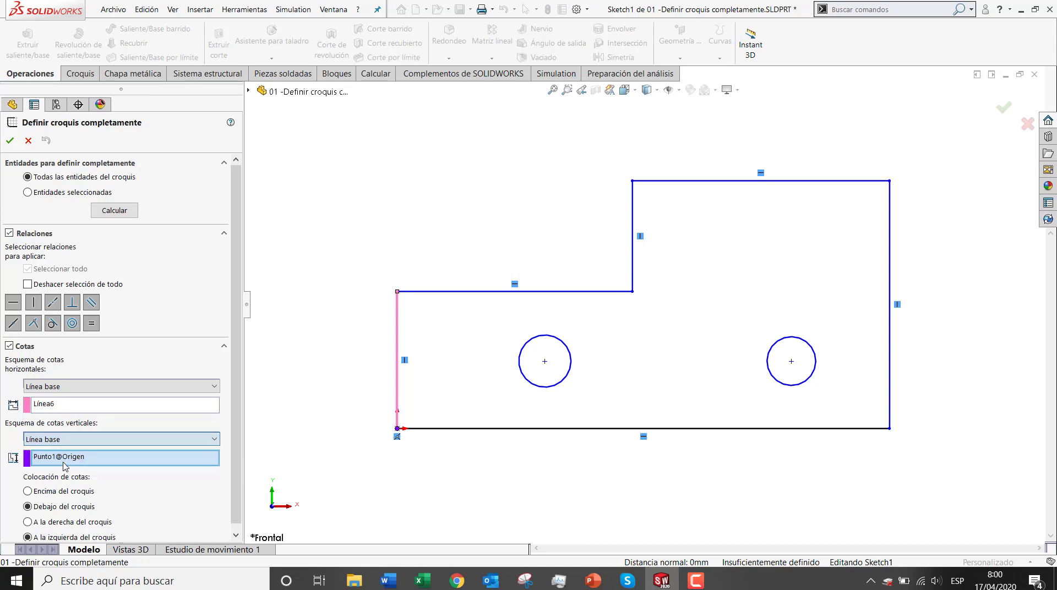
click(483, 431)
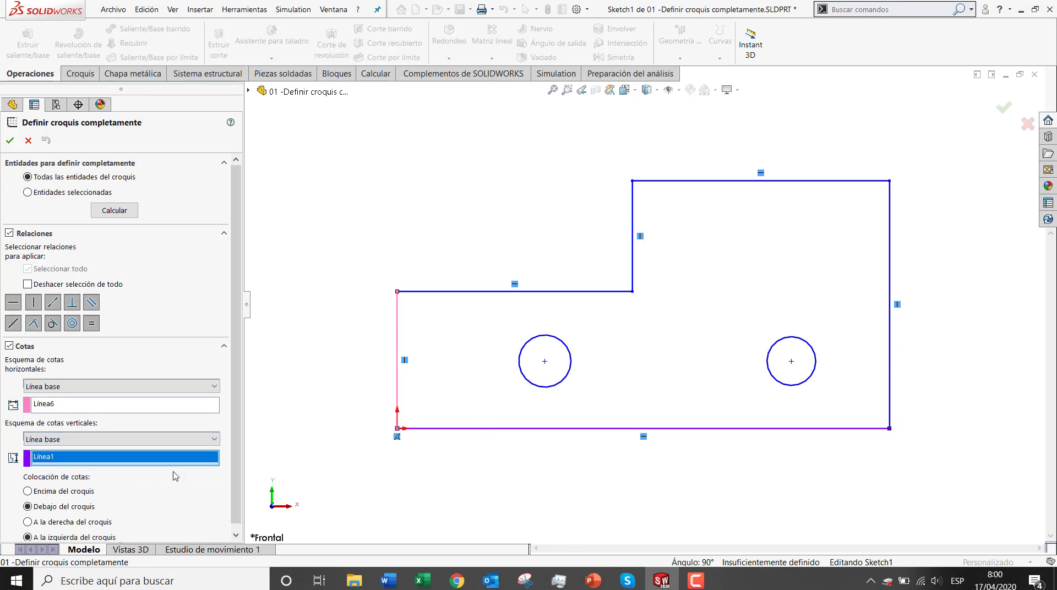
click(115, 211)
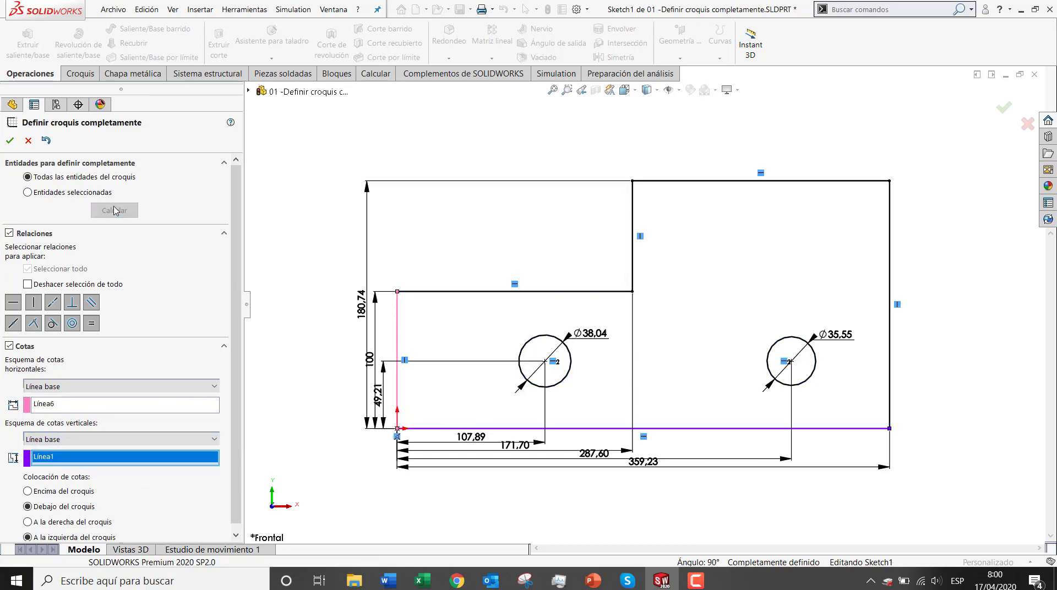
click(10, 140)
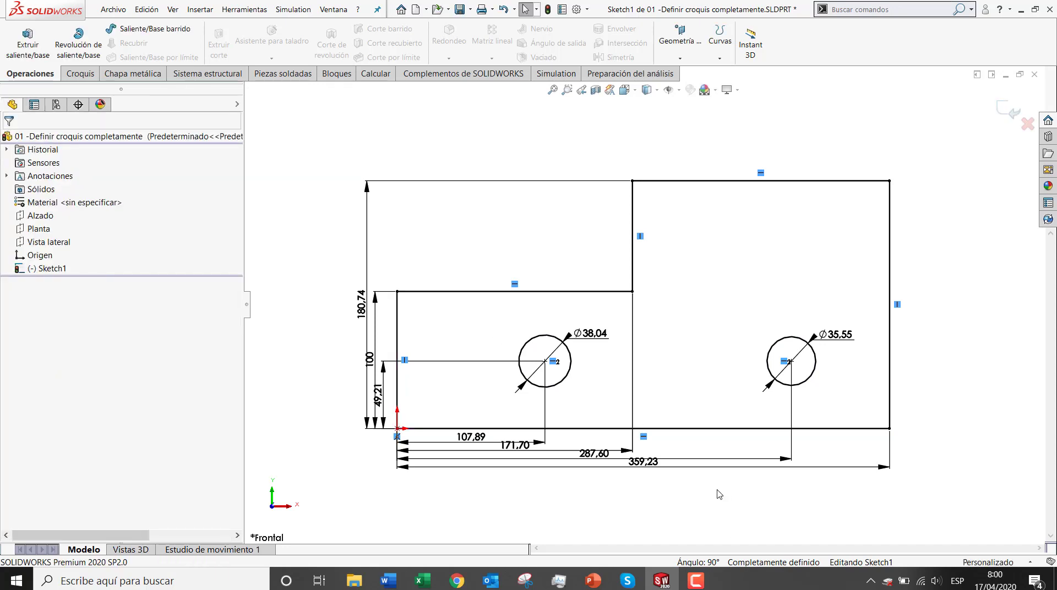
Step: Set the vertical distance from the bottom edge to the left circle's centre to 50 mm
click(553, 362)
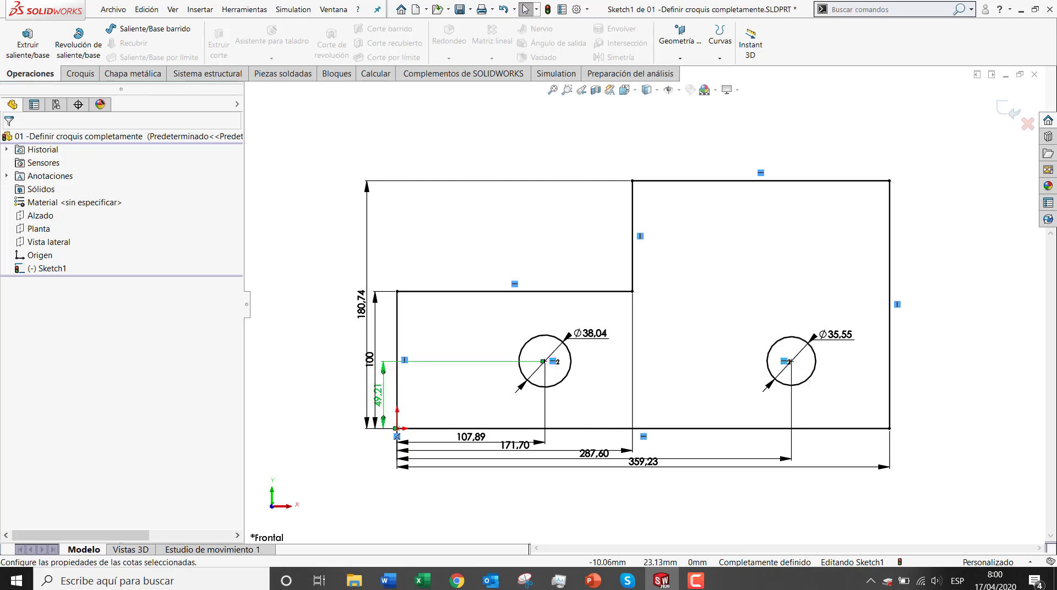
double_click(378, 394)
text(50)
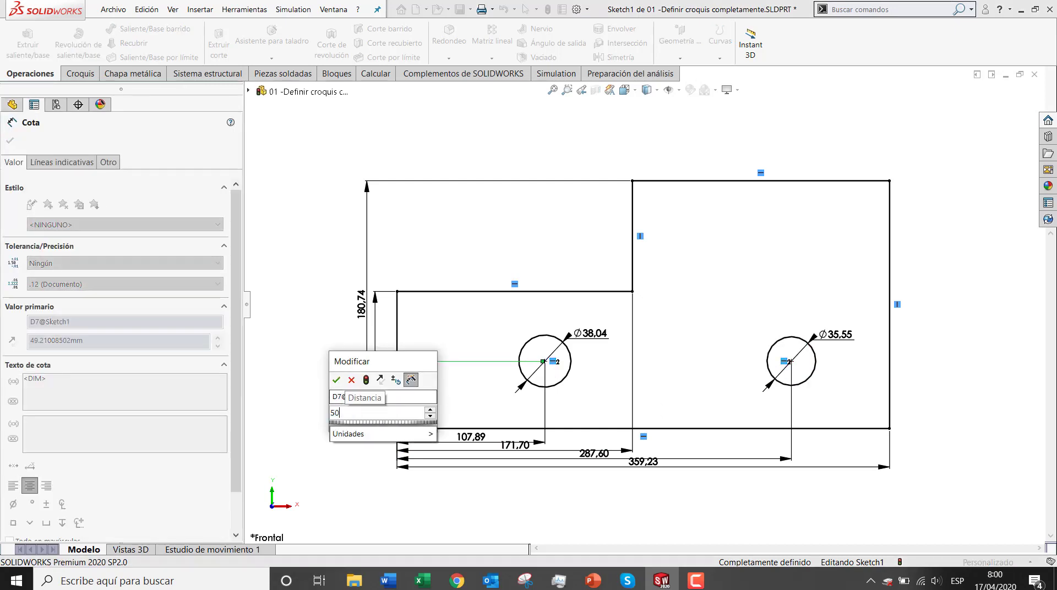
key(Return)
key(Escape)
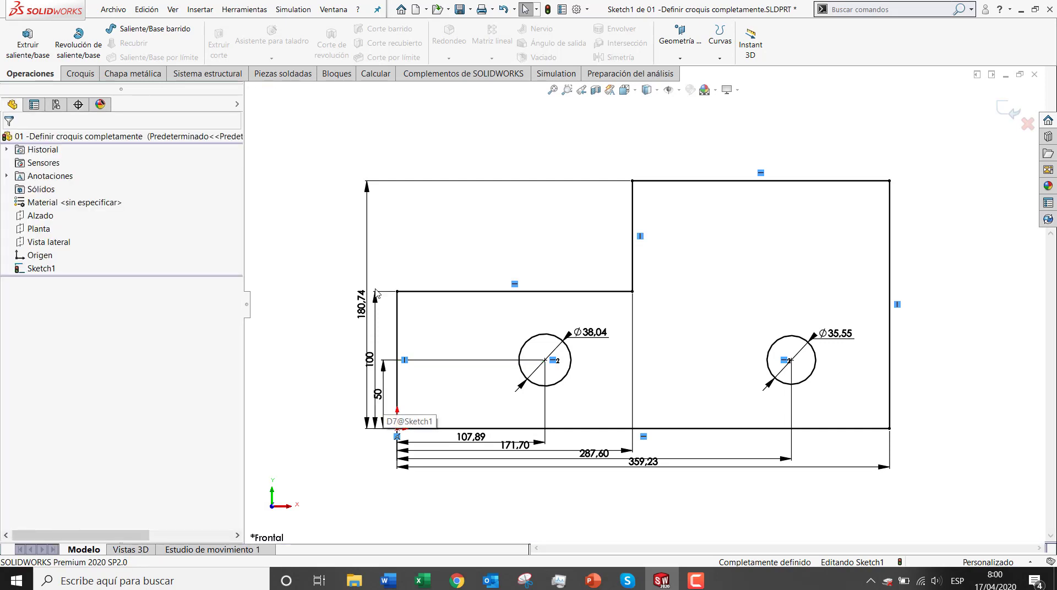
Step: Undo the circle height change and the automatic dimensioning, and clear the line selection
click(502, 10)
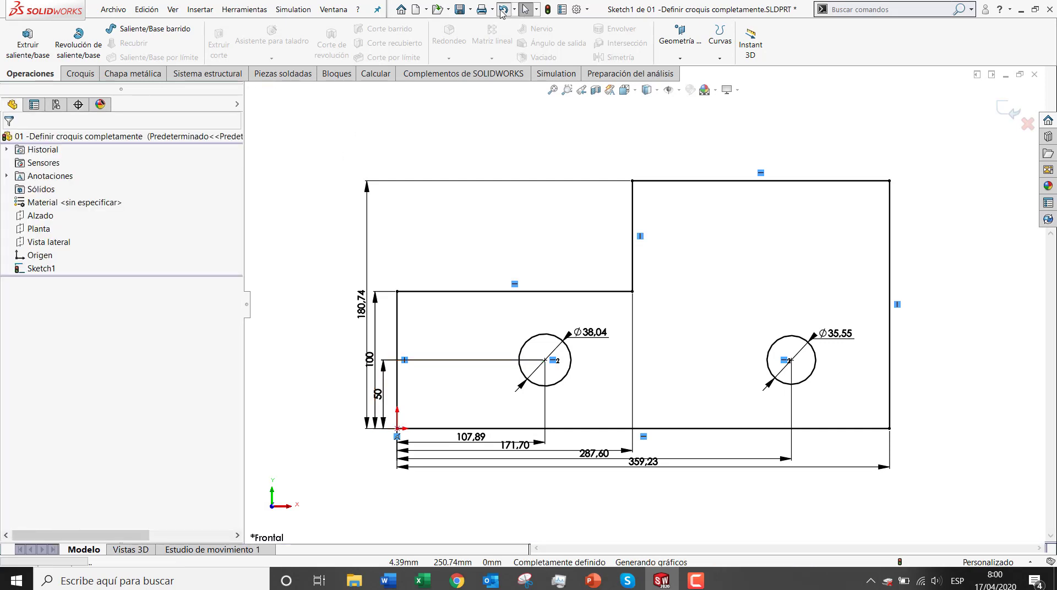
click(503, 10)
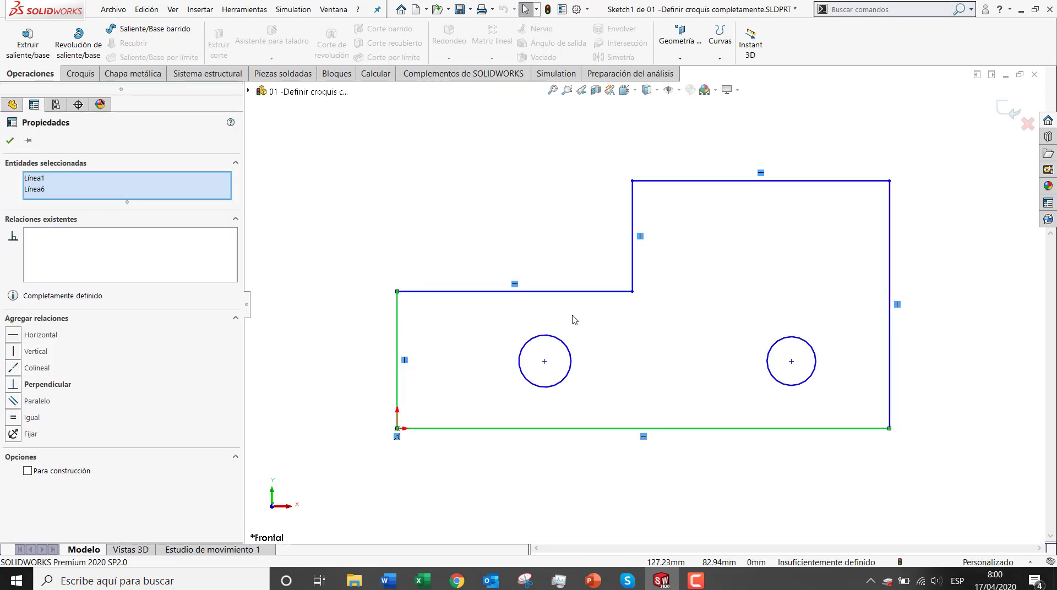
click(10, 140)
Step: Delete both circles from the sketch
drag(846, 398, 429, 344)
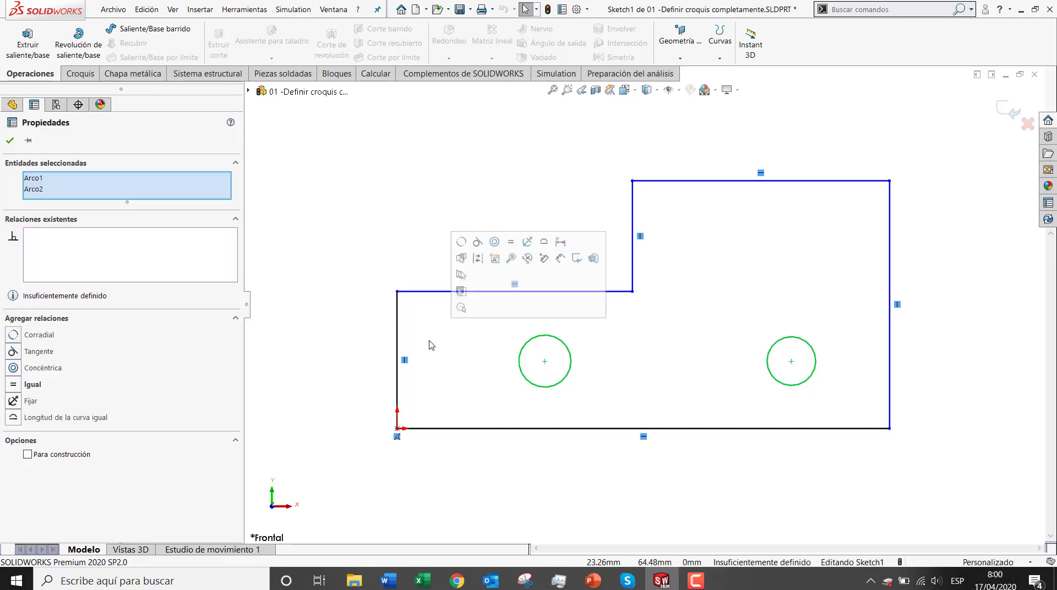
key(Delete)
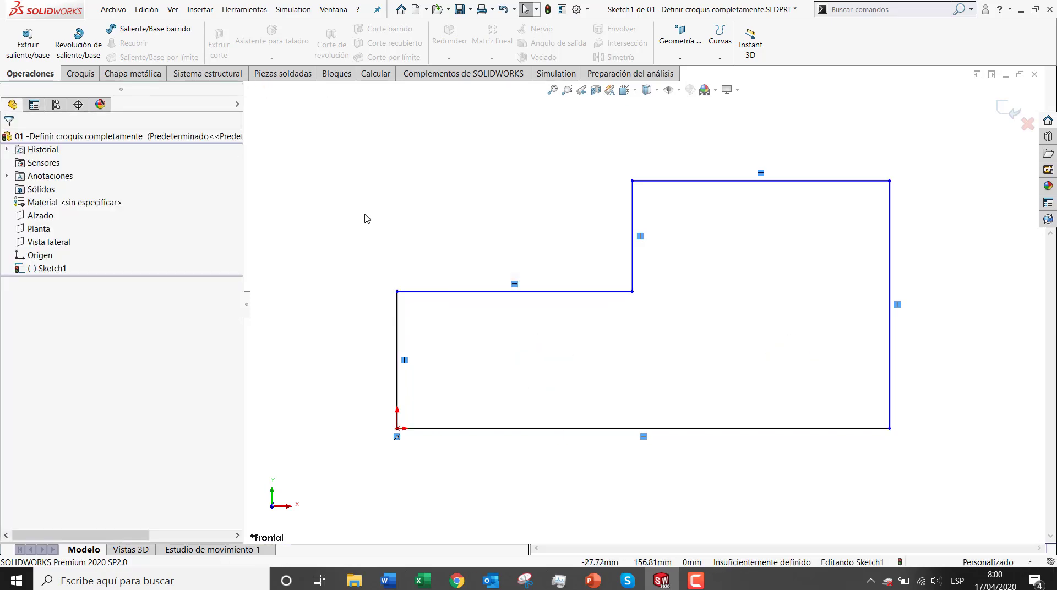
Step: Draw a horizontal line about 60 mm long leftward from the origin and convert it to construction geometry
right_drag(354, 215, 297, 216)
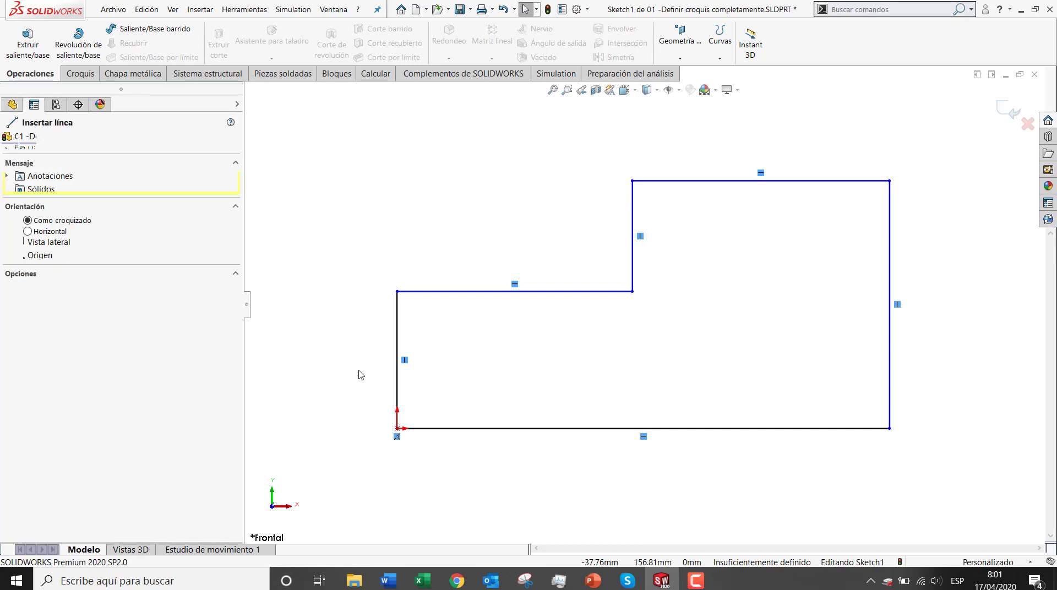
click(397, 428)
click(315, 428)
key(Escape)
click(338, 429)
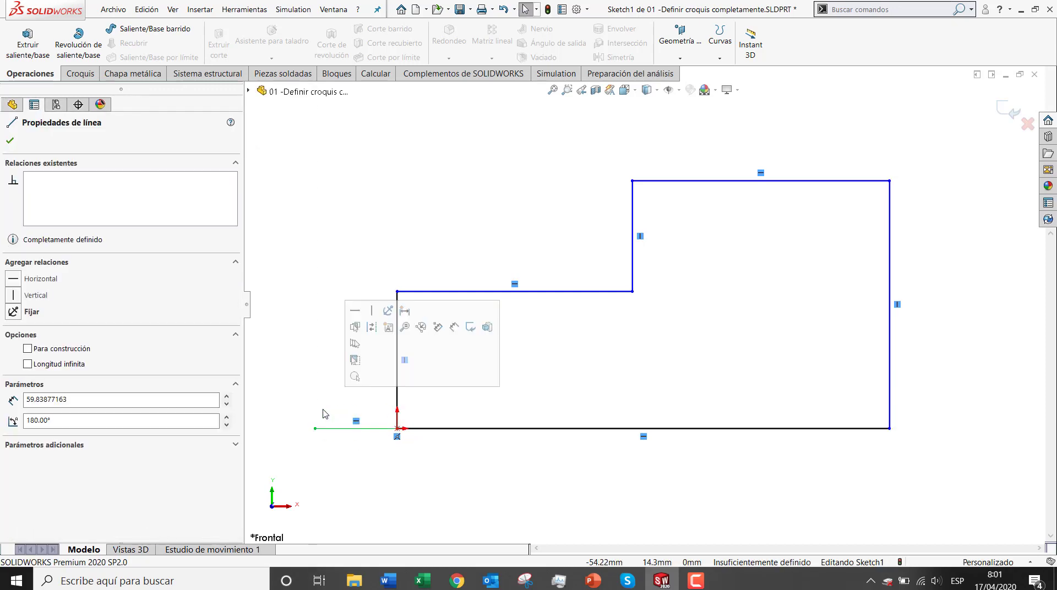
click(372, 331)
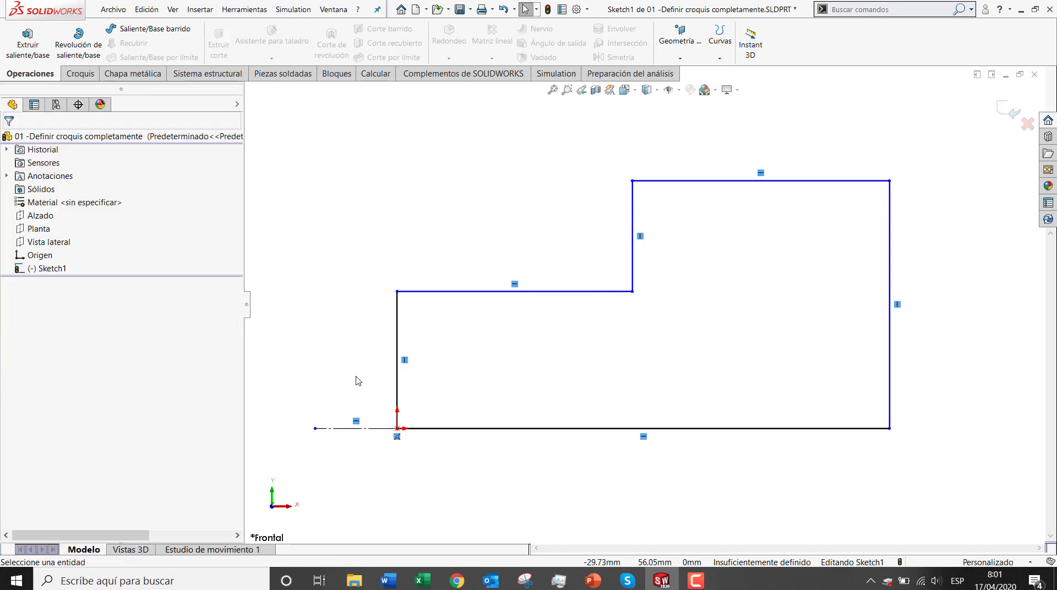
Step: Start Fully Define Sketch and set the vertical dimension scheme to Línea constructiva, referencing the construction line left of the origin
scroll(556, 347, up, 1)
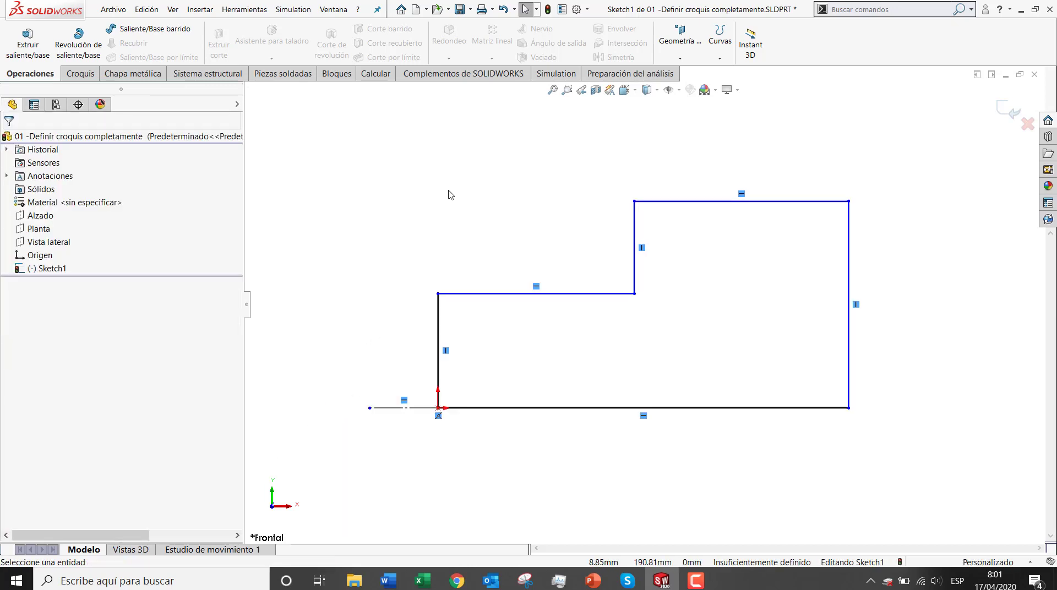
scroll(550, 304, down, 1)
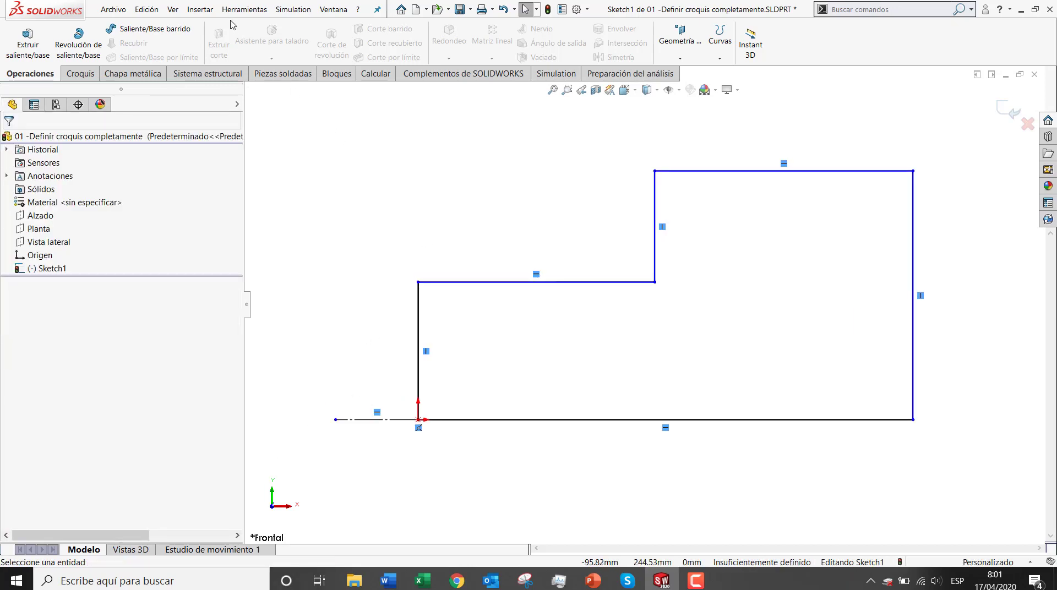
click(244, 9)
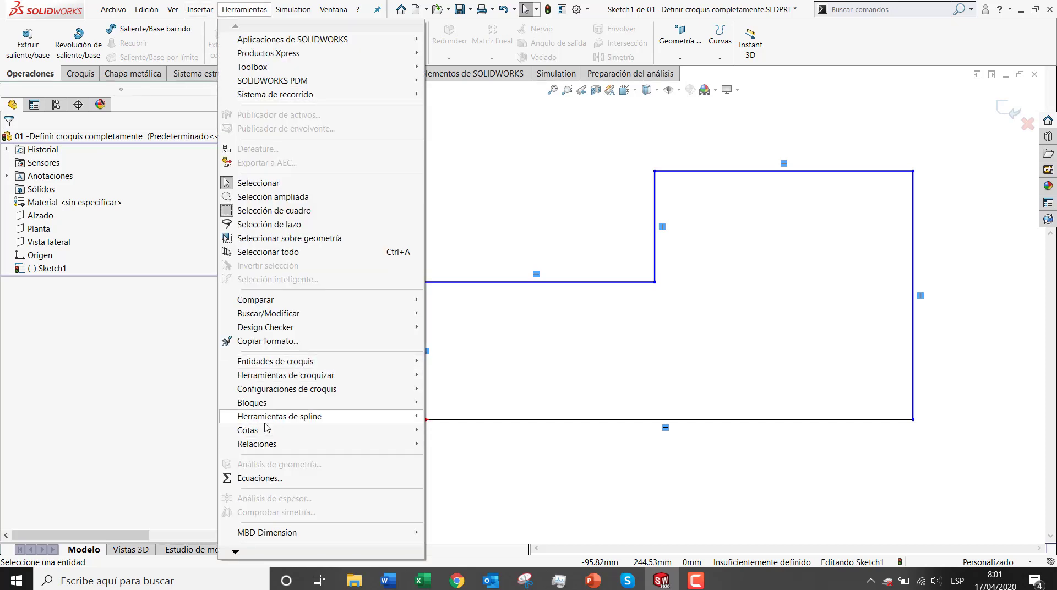
mouse_move(268, 431)
click(459, 410)
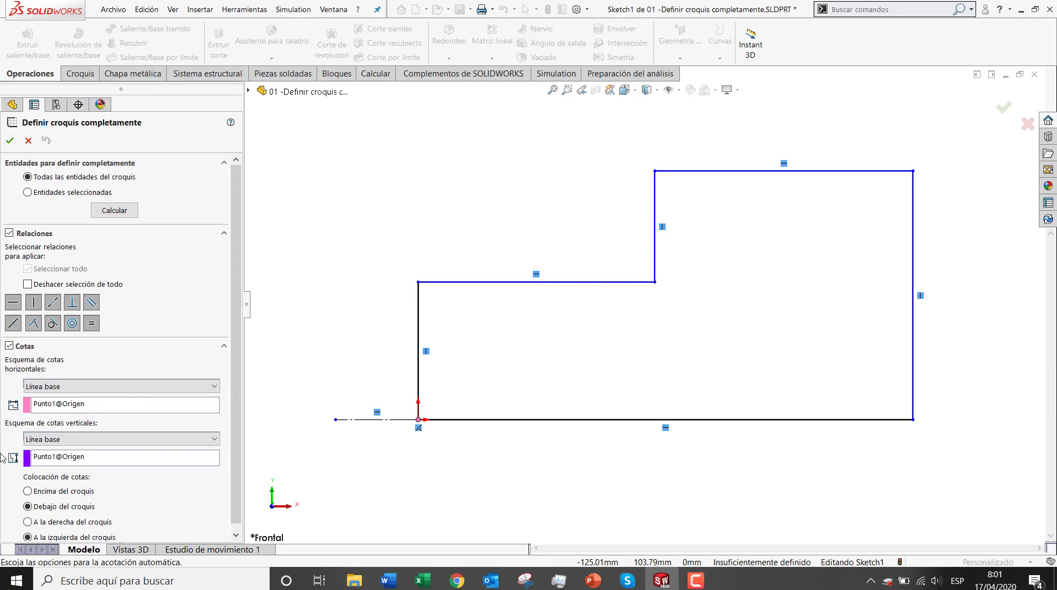
click(116, 442)
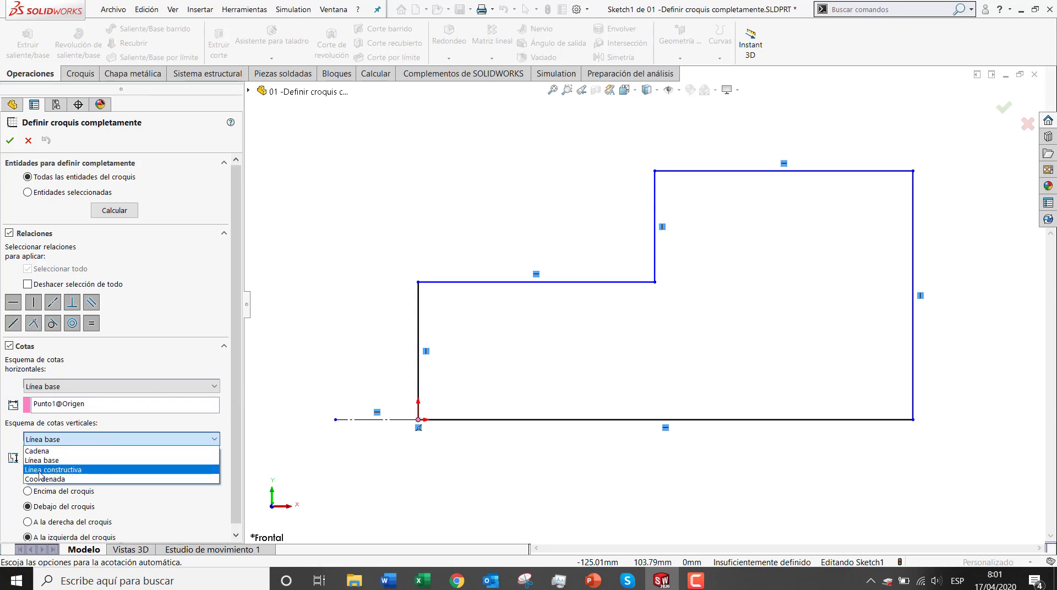
click(40, 473)
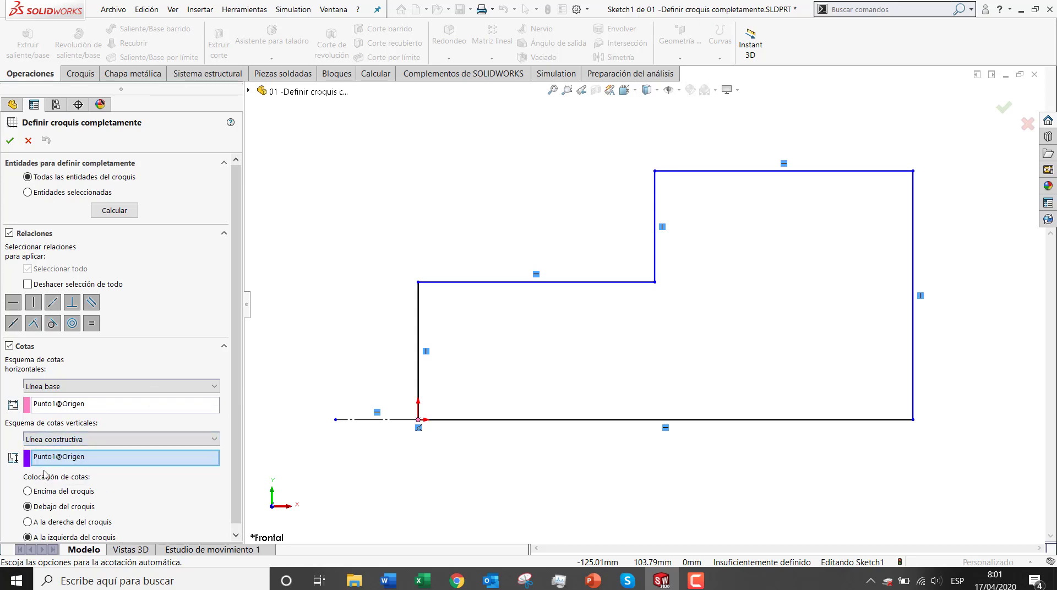
click(354, 421)
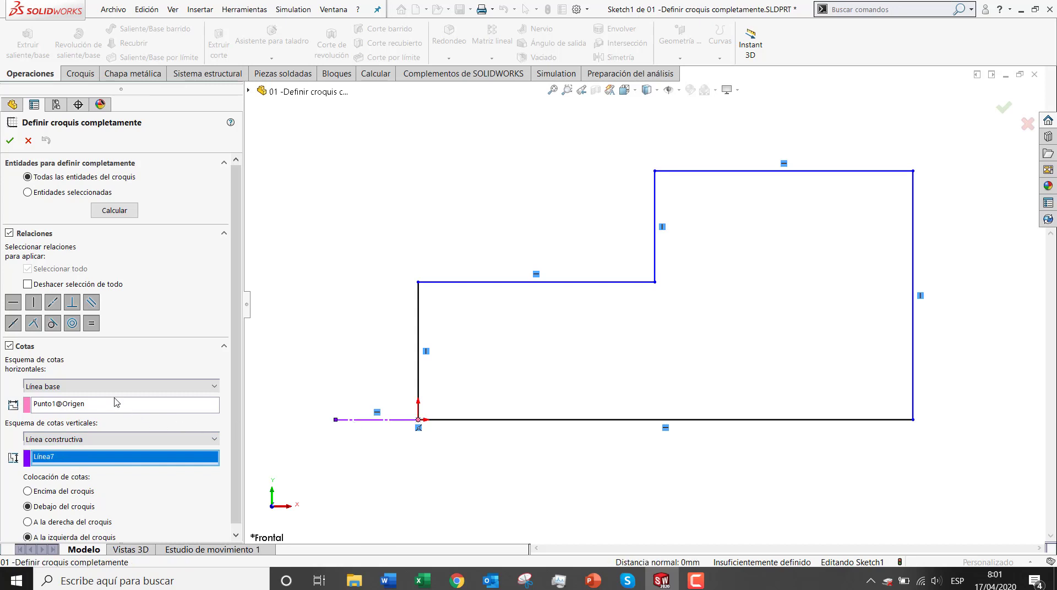
Step: Take the left vertical edge as horizontal datum with the Línea base scheme, then calculate and accept the sketch dimensions
click(215, 410)
click(419, 382)
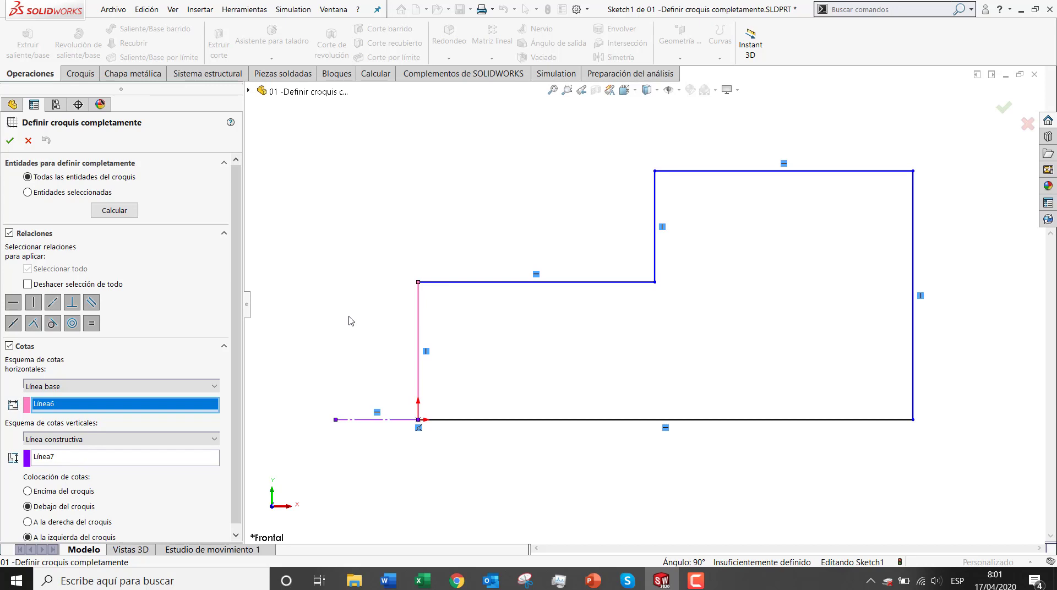
click(117, 215)
key(z)
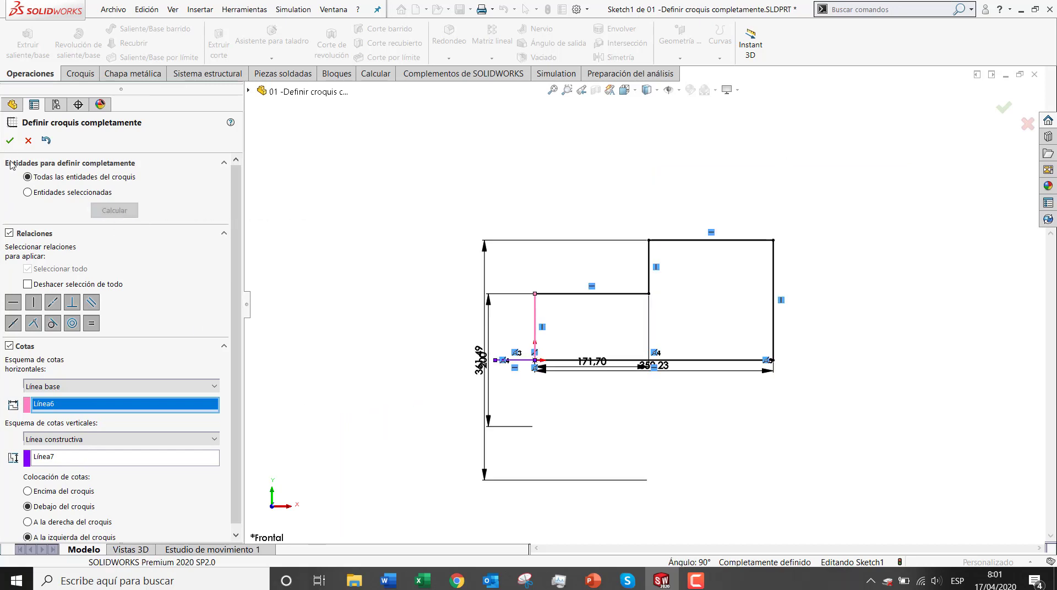
click(9, 140)
Step: Move the outer vertical dimension away from the profile and place both horizontal dimensions separately below it
drag(478, 366, 408, 364)
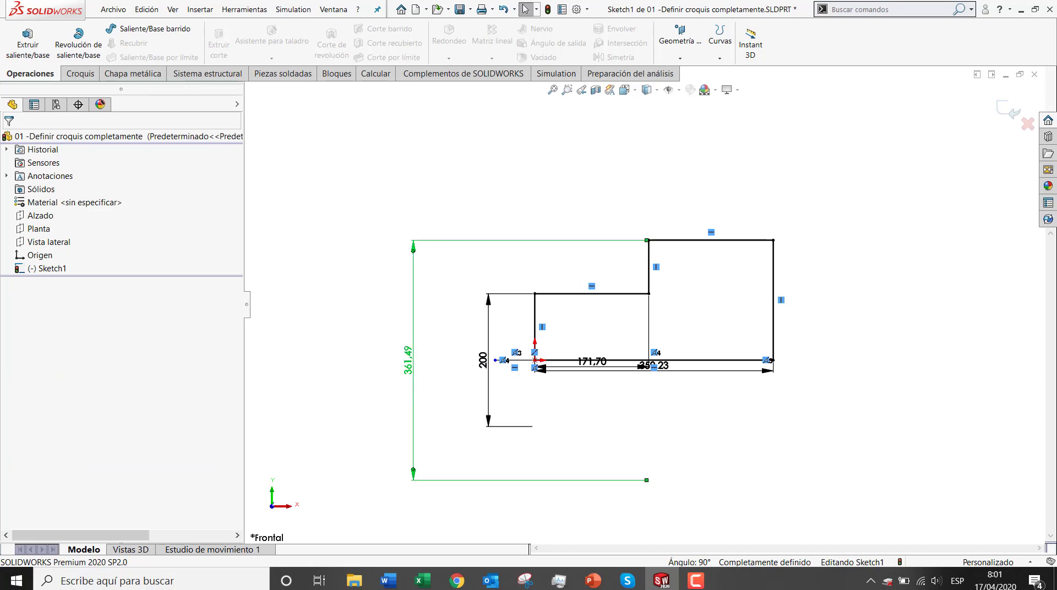
scroll(614, 376, down, 4)
drag(701, 362, 708, 405)
drag(564, 355, 563, 381)
click(587, 437)
scroll(587, 437, up, 1)
scroll(588, 441, up, 2)
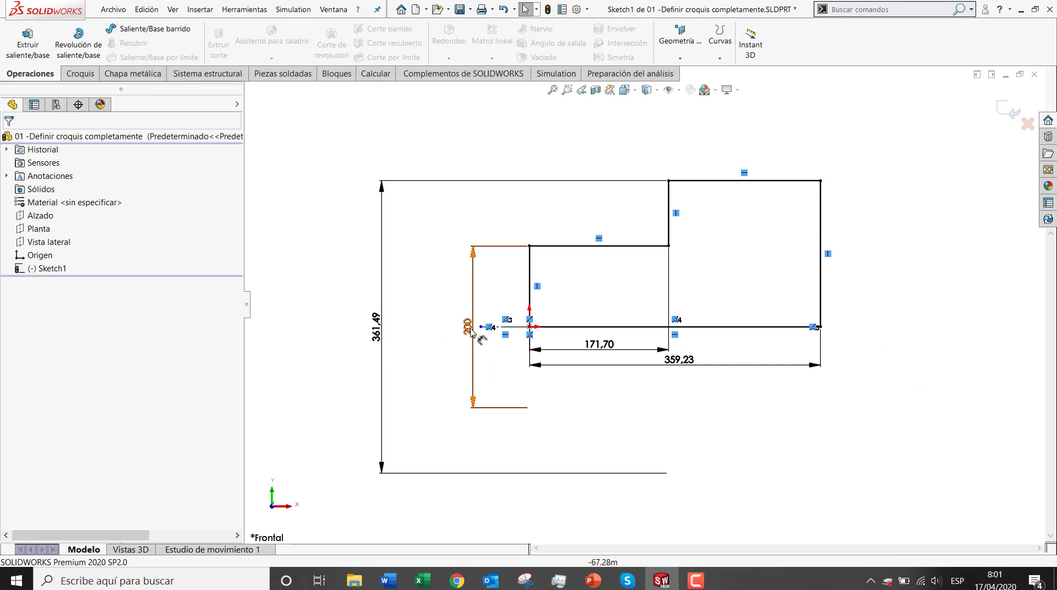
Step: Set the outer vertical dimension, doubled about the construction line, to 360 mm
double_click(376, 330)
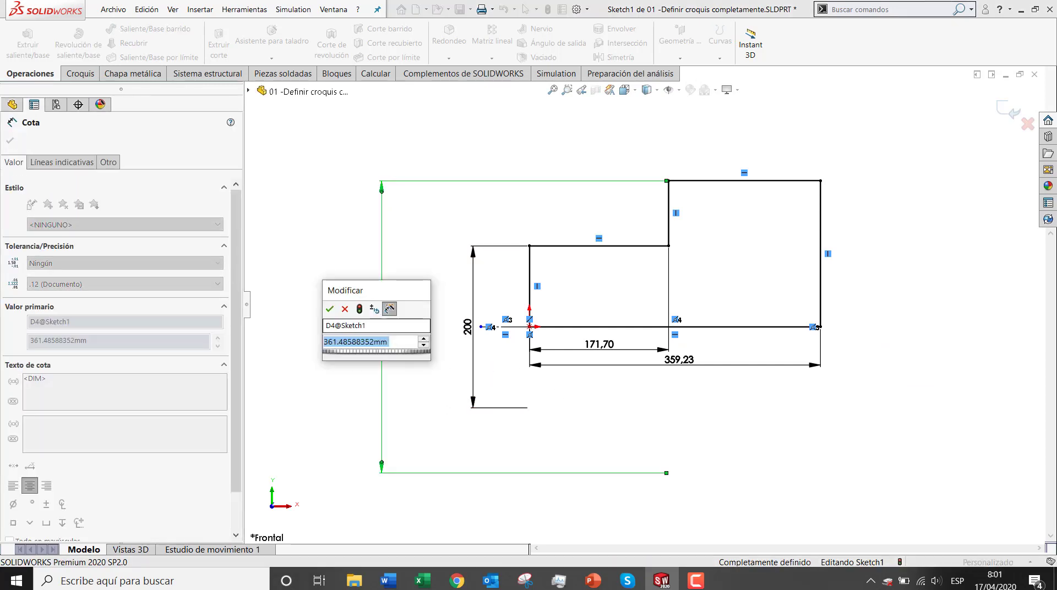
text(360)
key(Return)
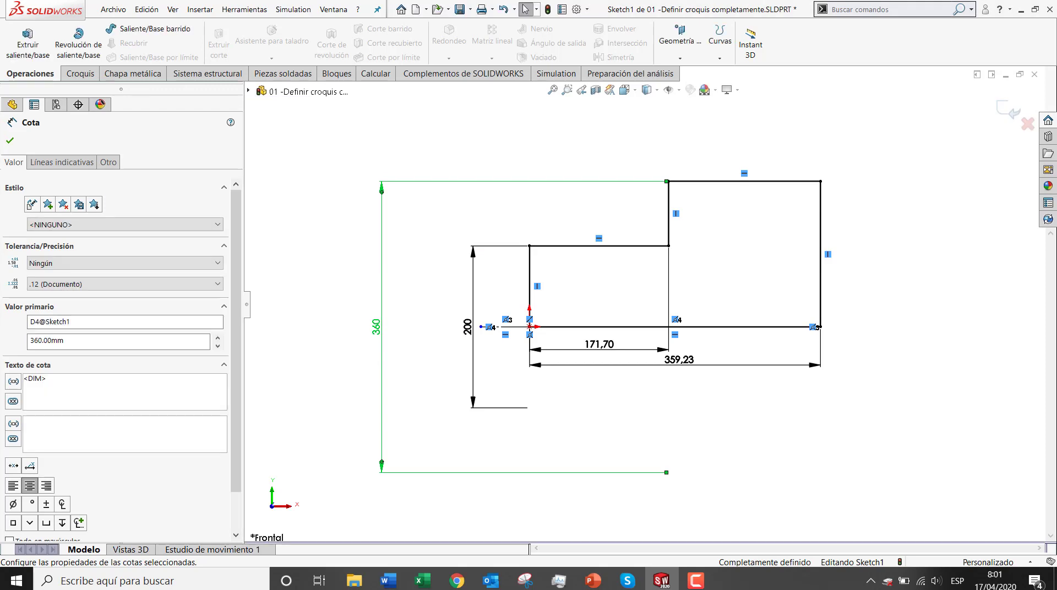
click(452, 263)
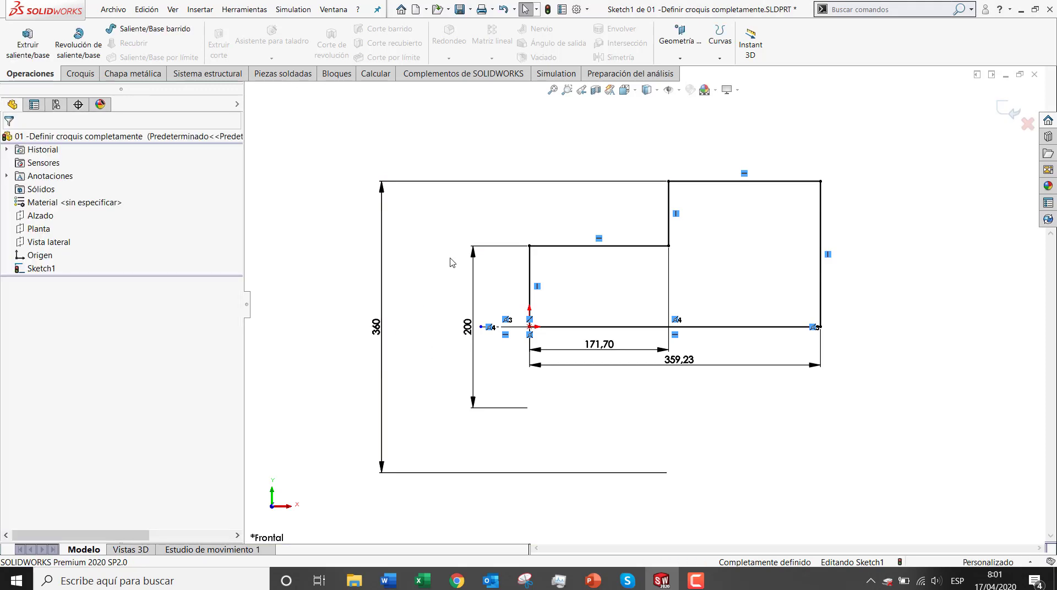
Step: Switch to the PowerPoint presentation, advance to the slide on automatic normal view for sketches, and return to SOLIDWORKS
key(alt+Tab)
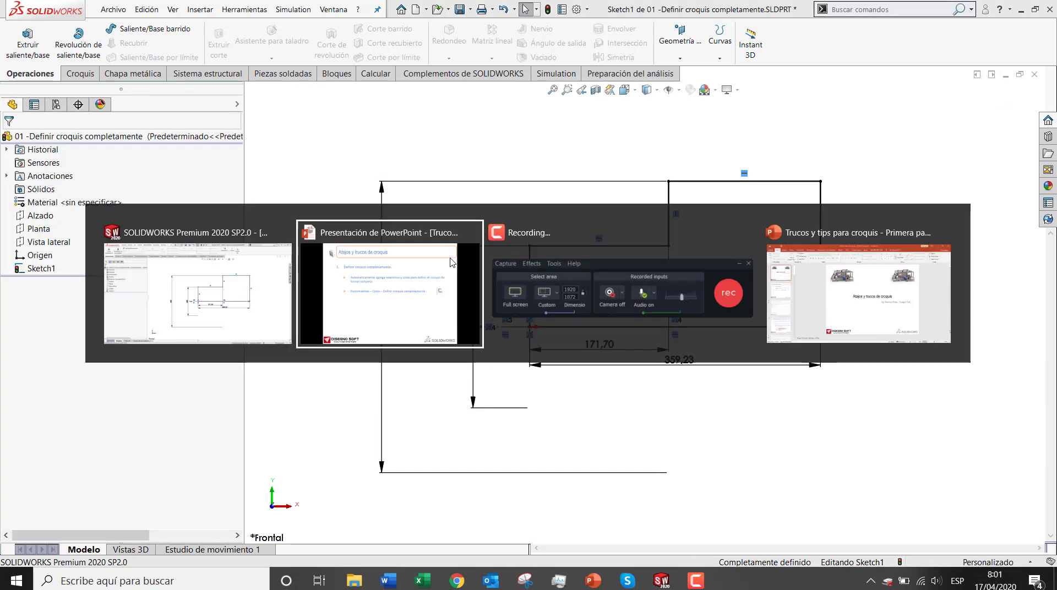
key(Right)
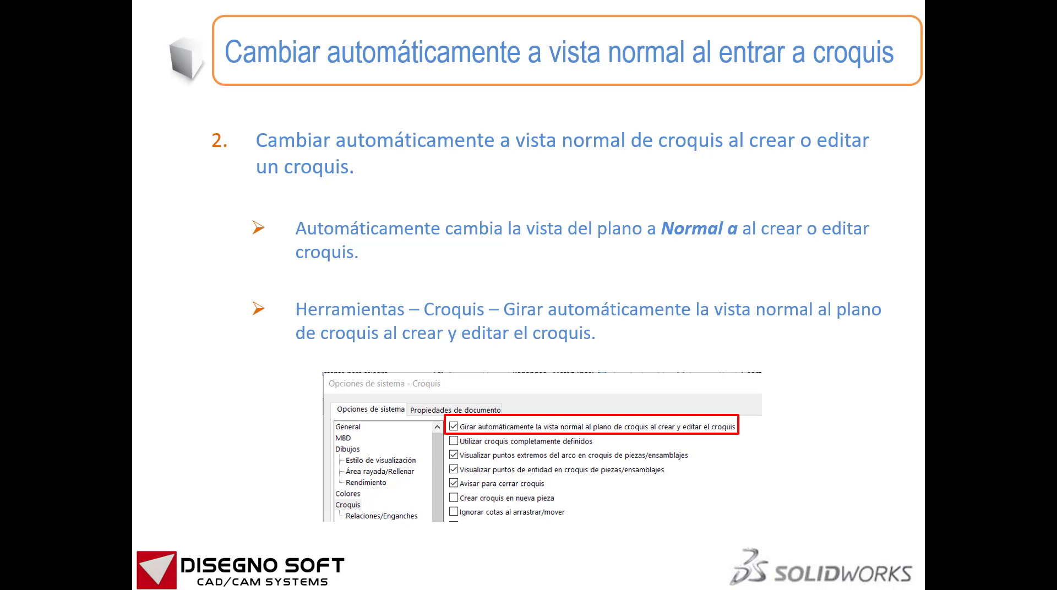
key(alt+Tab)
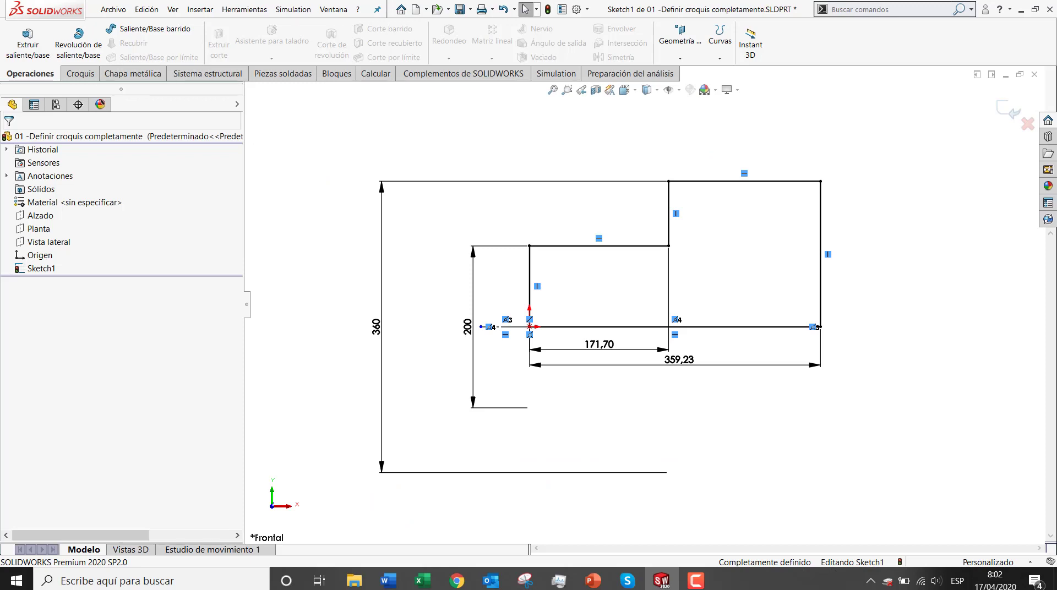
Step: Close the part without saving its changes
click(1035, 75)
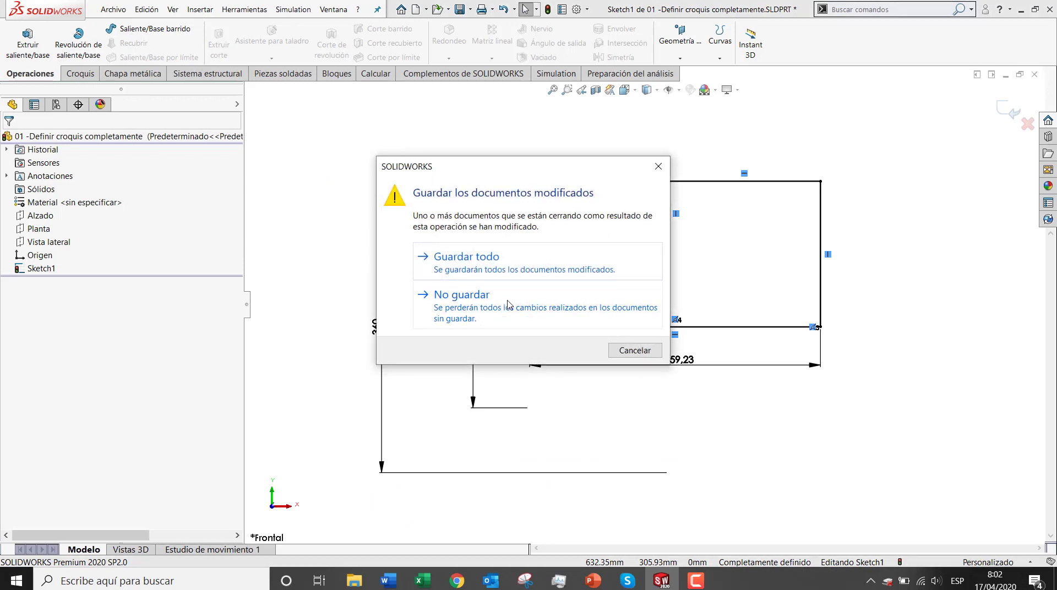
click(515, 303)
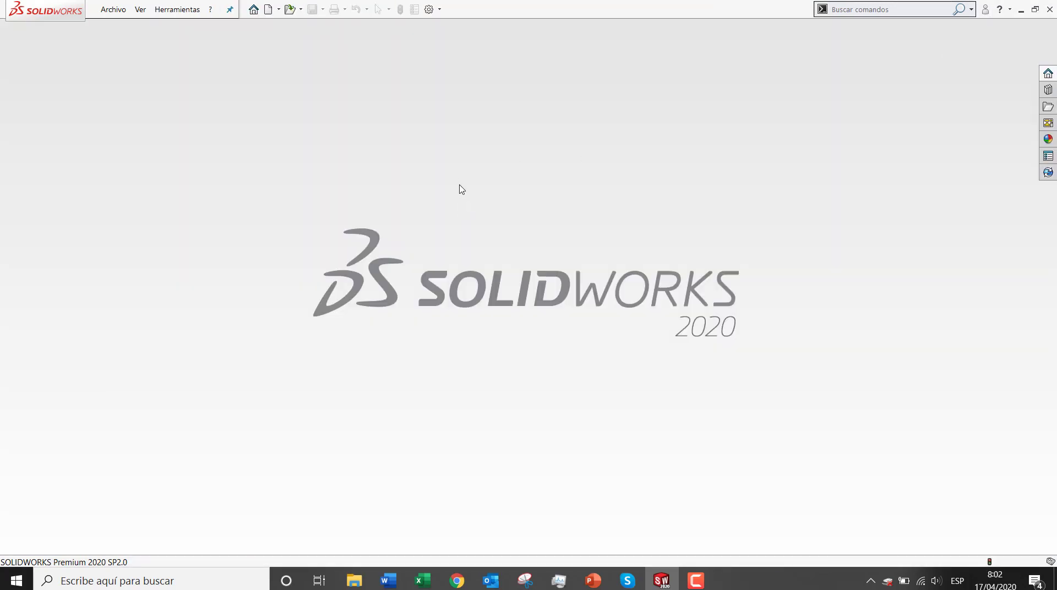
Step: Open the recent part 02 - Girar croquis completamente and start a sketch on the plate's top face
scroll(573, 363, down, 1)
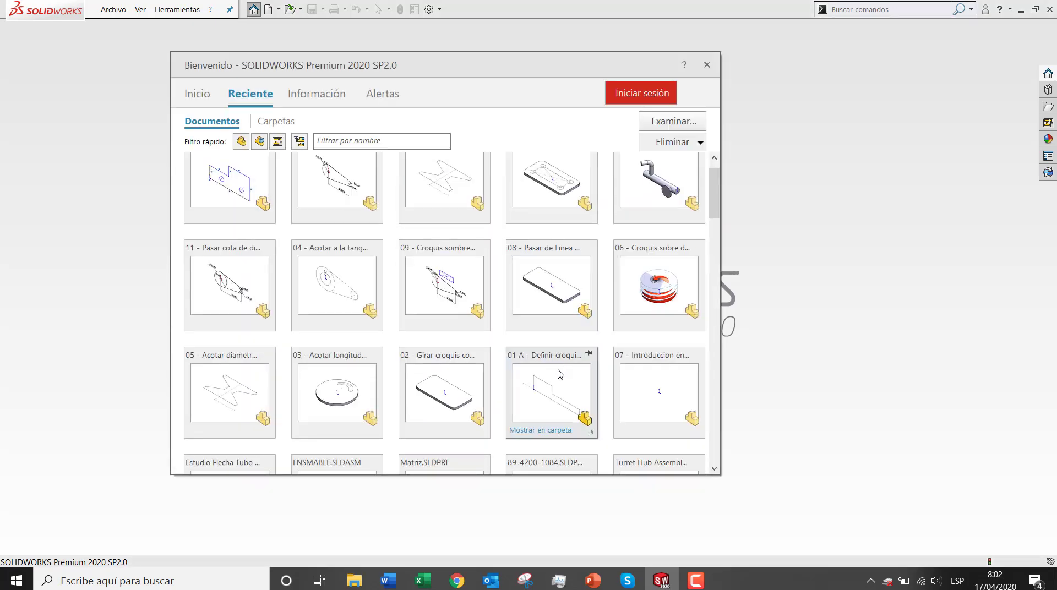
click(425, 384)
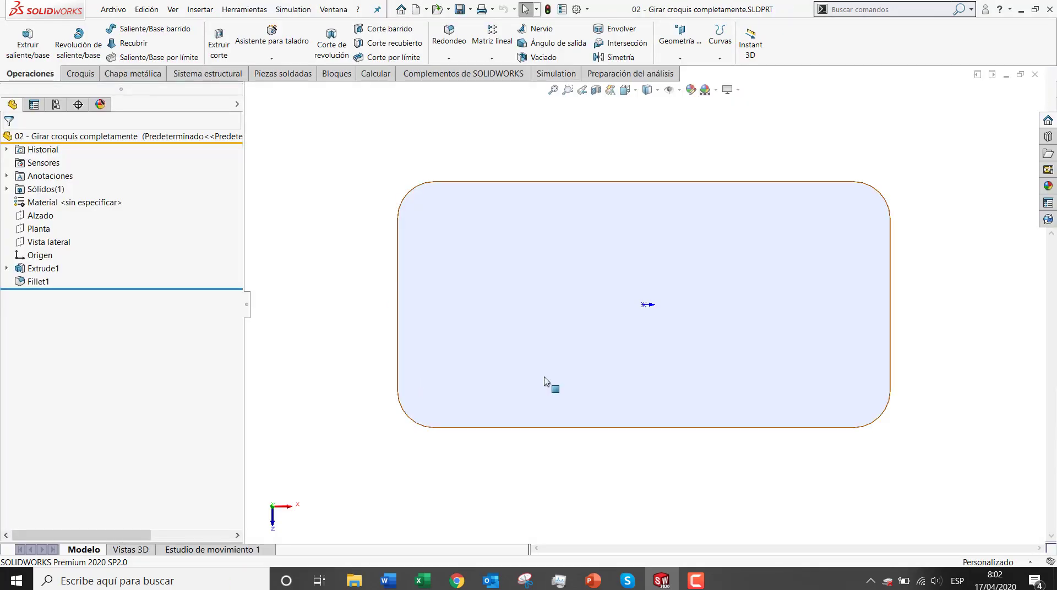
middle_drag(548, 385, 564, 292)
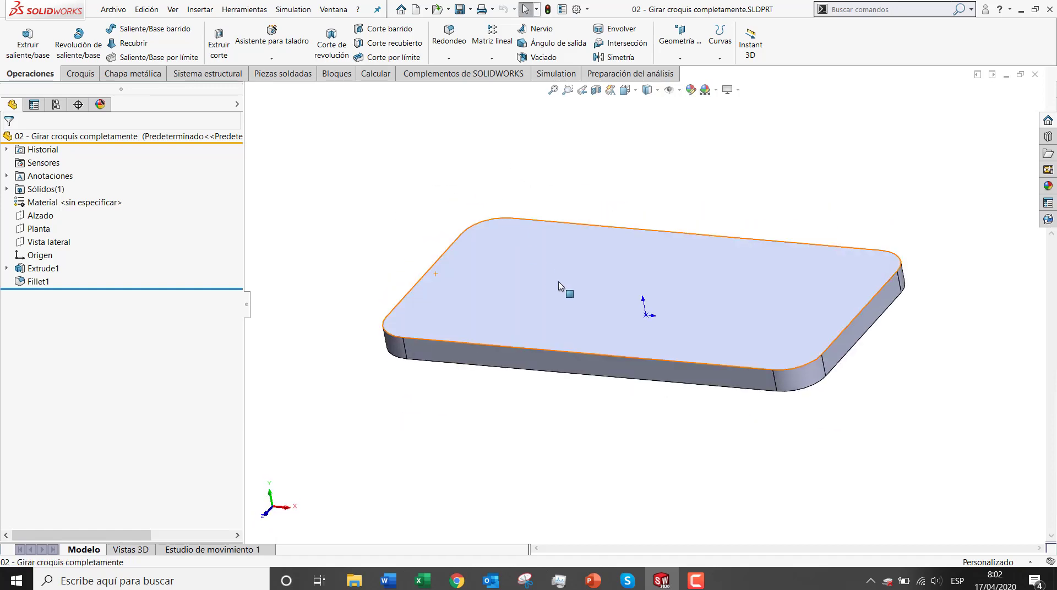
click(559, 286)
click(614, 223)
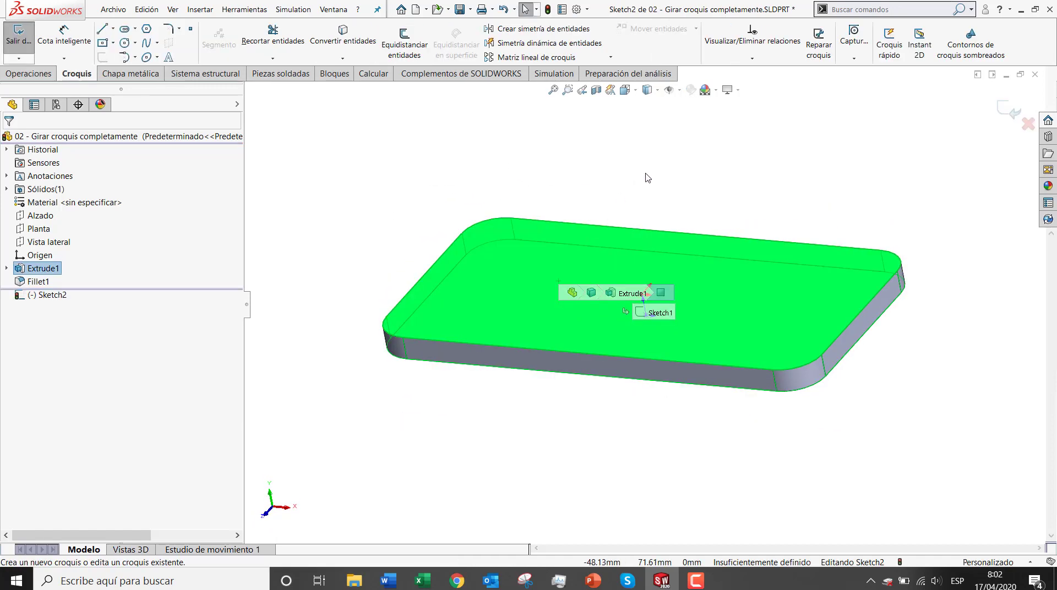
Step: Orient the view normal to the sketch plane twice, tilting the plate in between, and exit the empty sketch
key(ctrl+8)
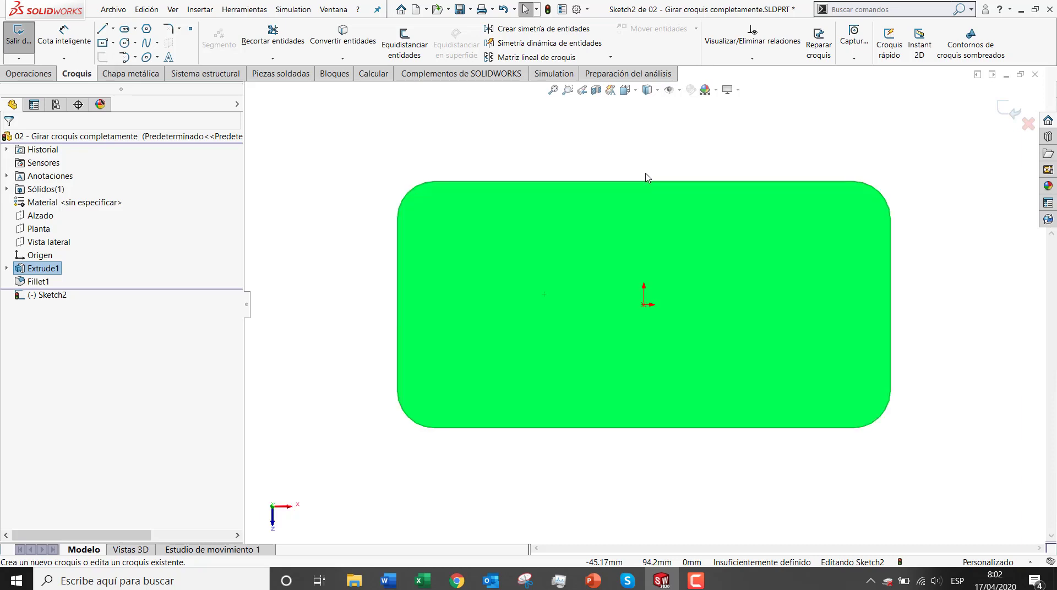
middle_drag(644, 275, 599, 235)
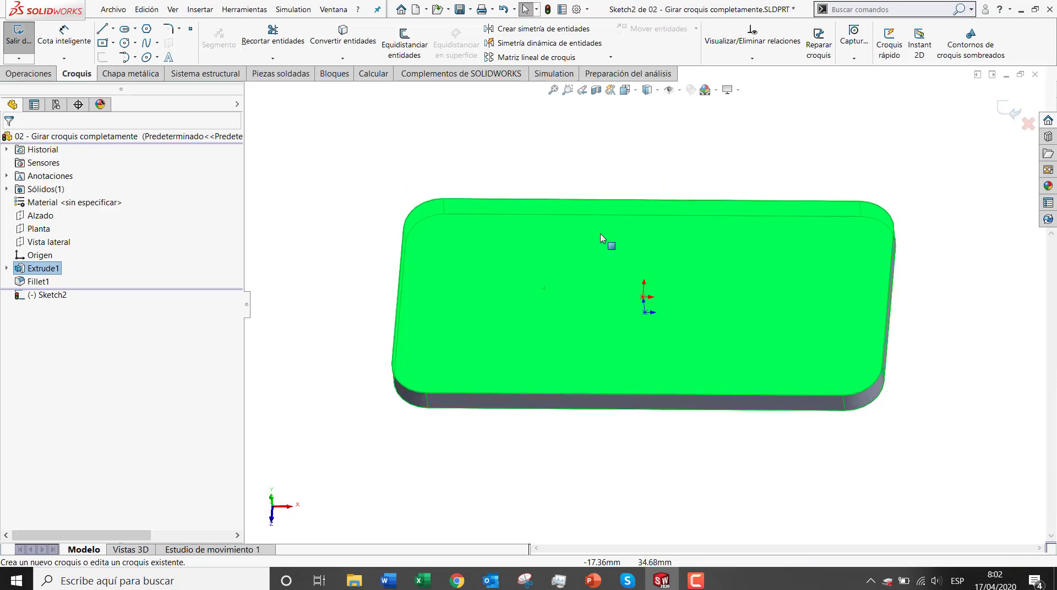
click(625, 90)
click(689, 156)
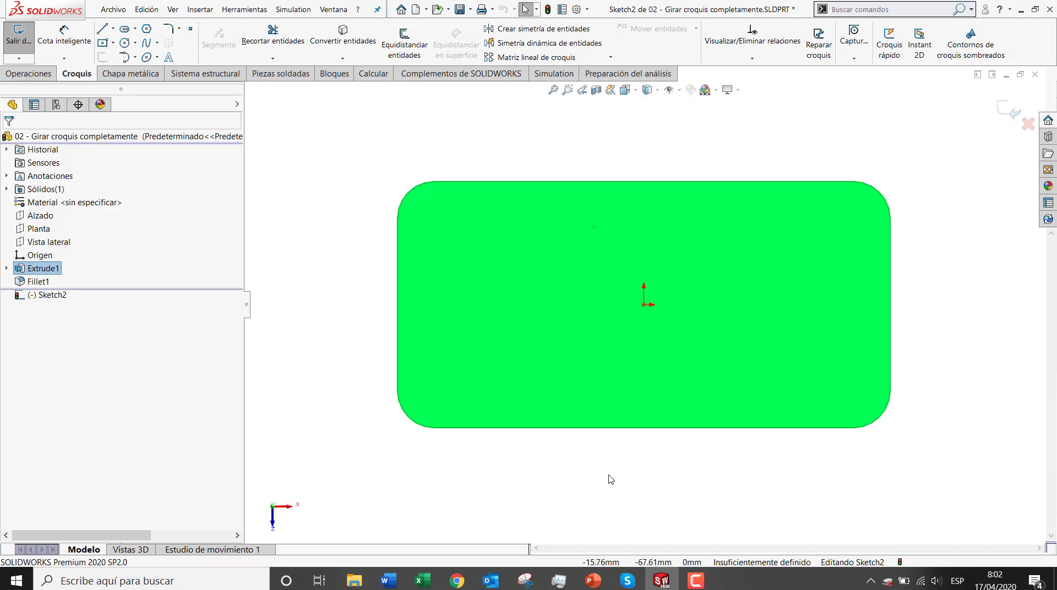
click(609, 474)
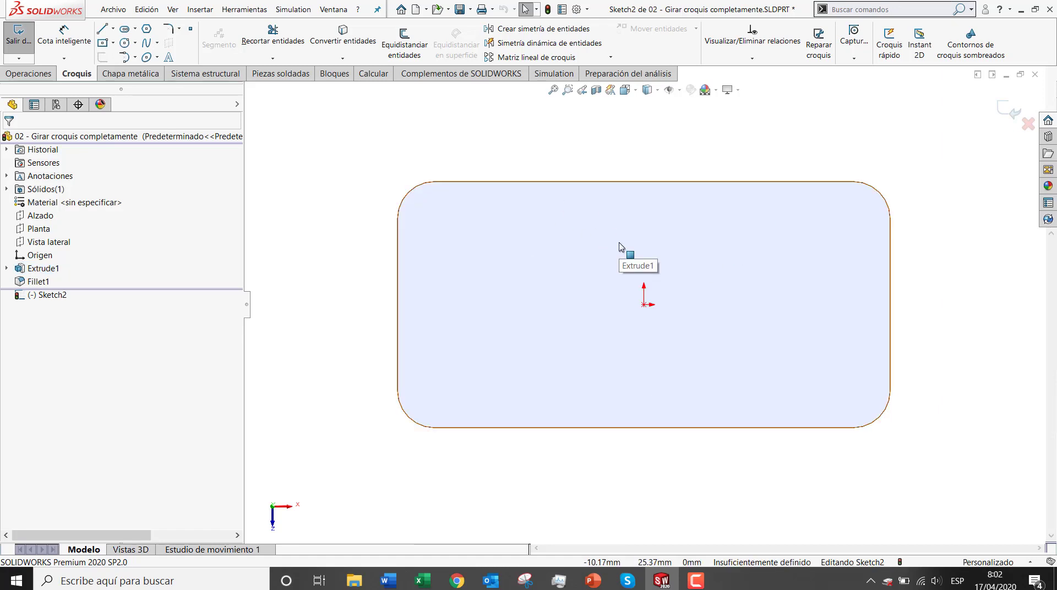
click(8, 38)
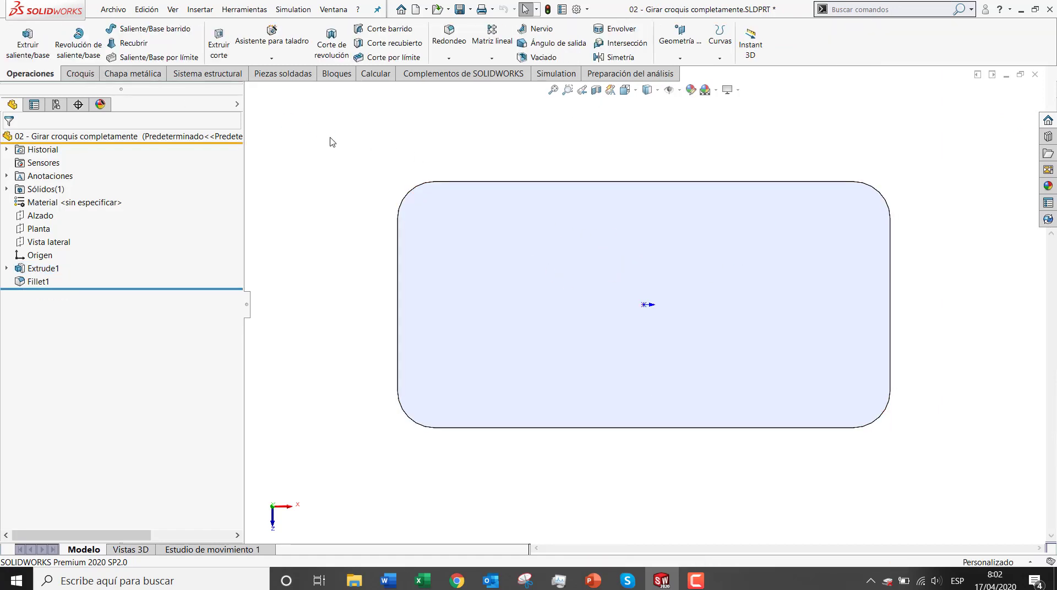
Step: Enable the system sketch option that automatically rotates the view normal to the sketch plane when creating and editing sketches
click(587, 9)
click(606, 24)
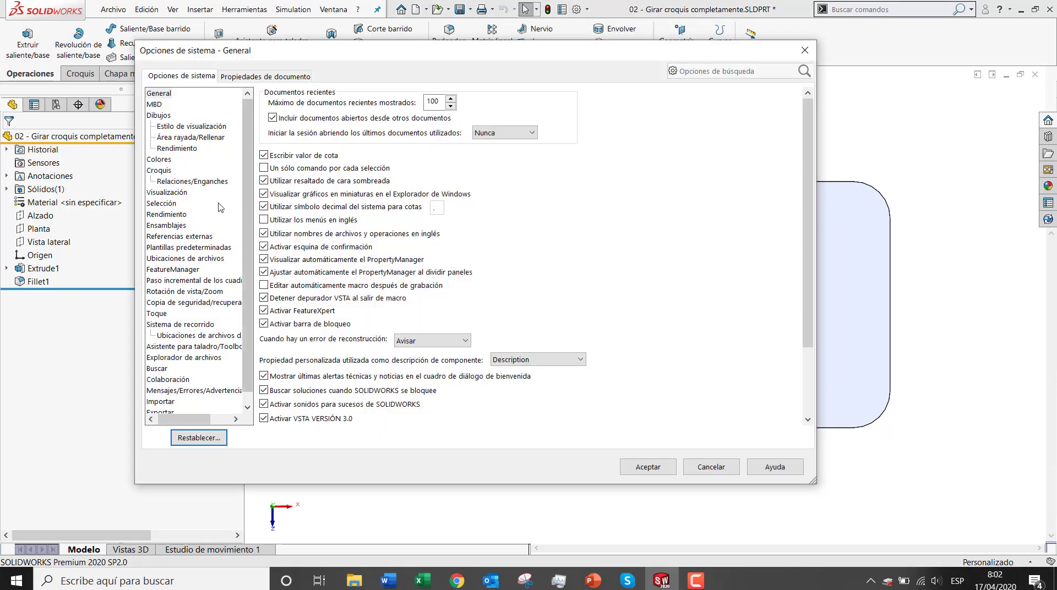
click(157, 170)
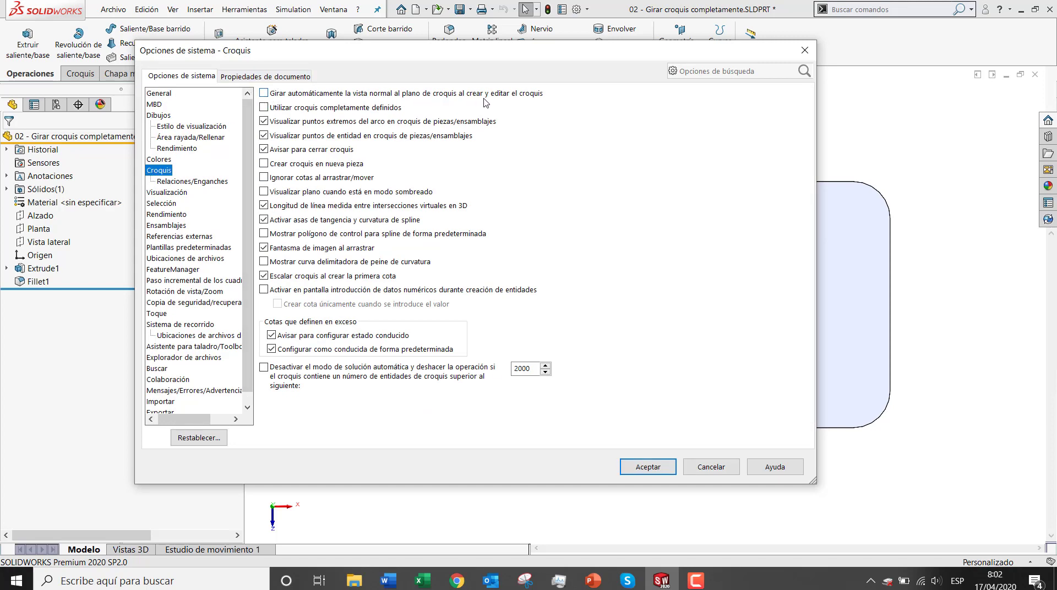
click(264, 93)
click(653, 470)
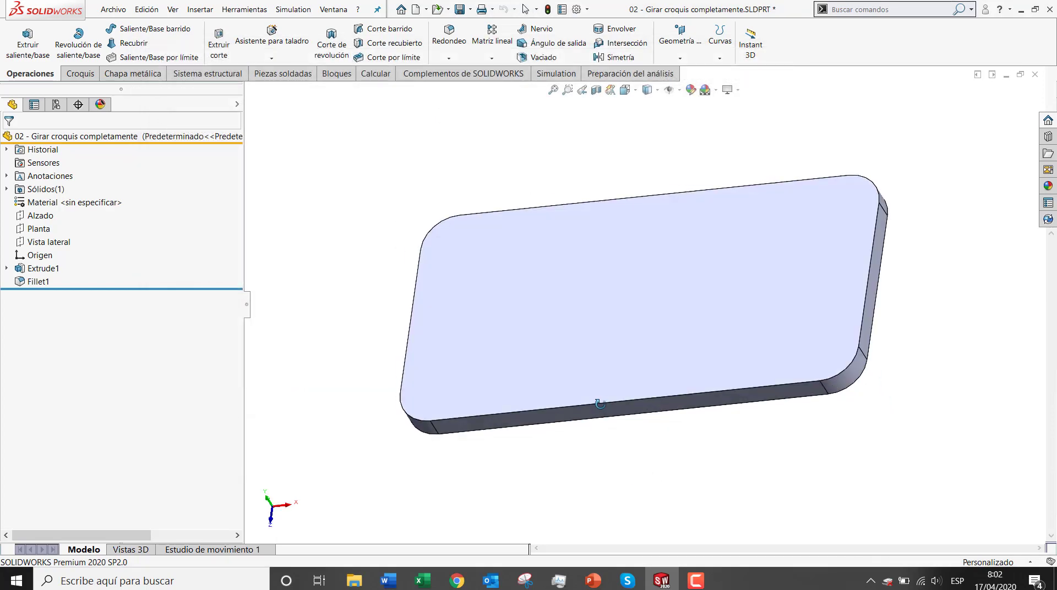
Step: Start a new sketch on the tilted plate's top face to test the automatic normal view
click(576, 314)
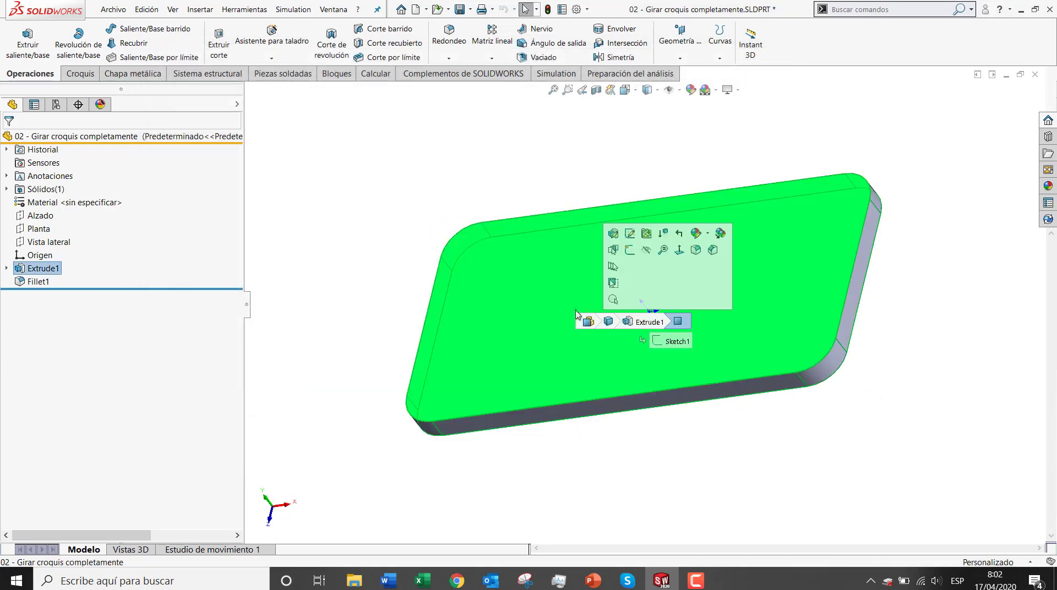
click(630, 250)
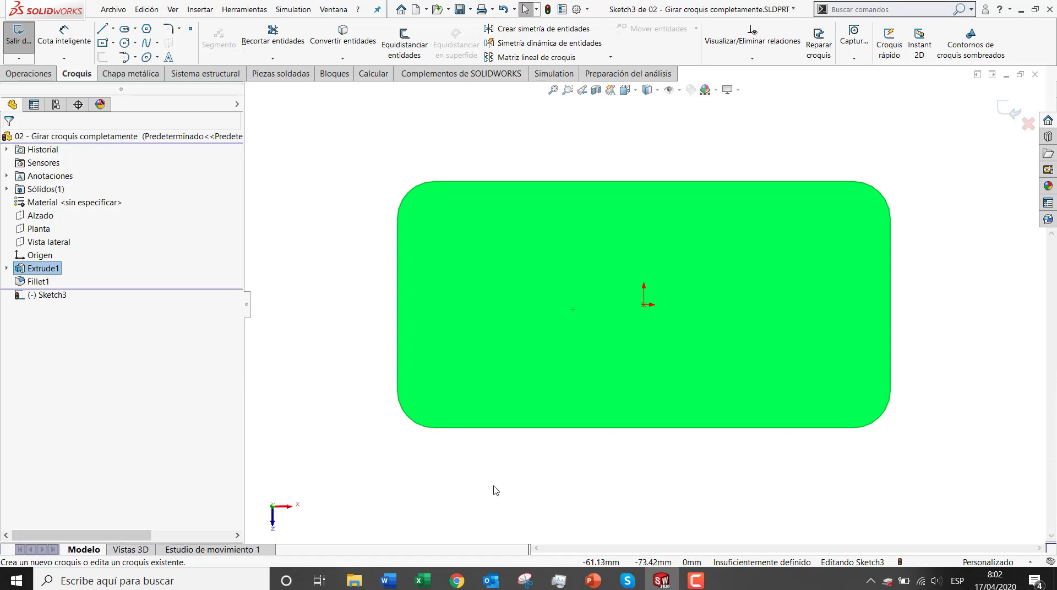
key(Escape)
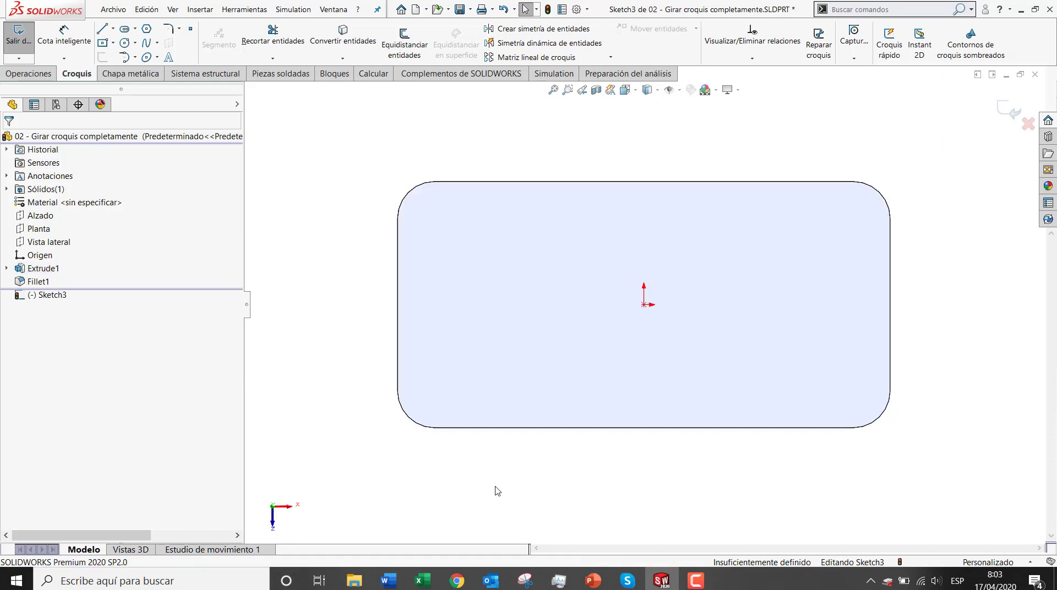
Step: Exit the empty sketch and close the part without saving its changes
click(1002, 118)
click(1035, 74)
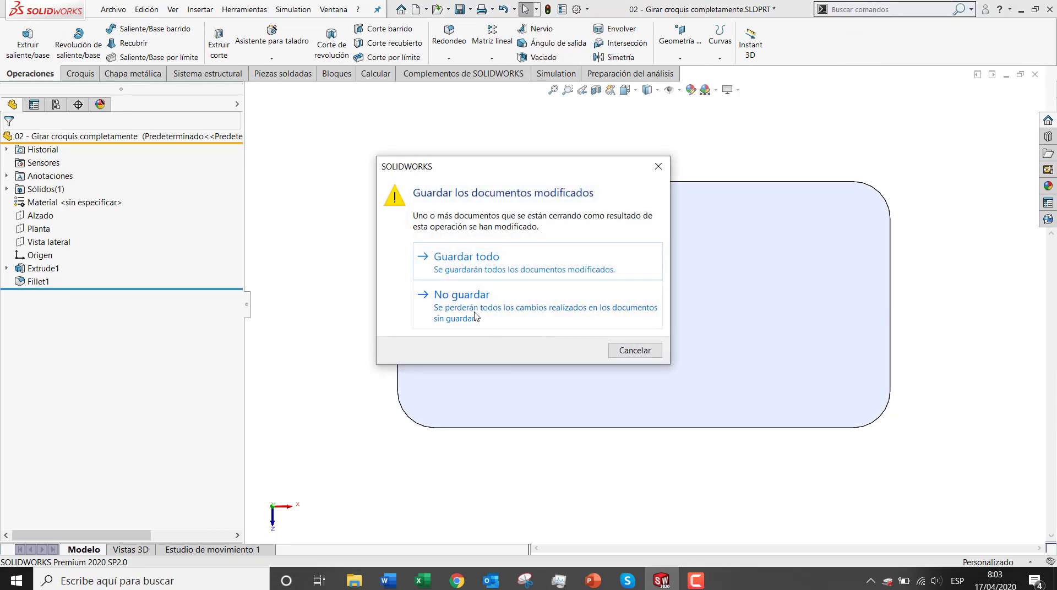
click(474, 316)
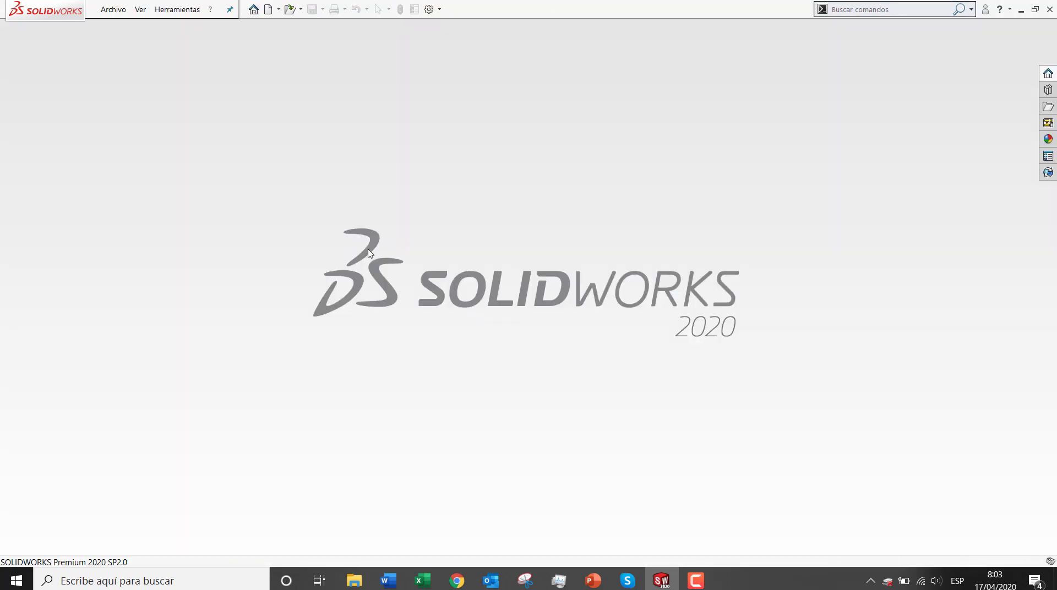
Step: Switch to the PowerPoint presentation, advance to the slide on dimensioning arc length and angle, and return to SOLIDWORKS
key(alt+Tab)
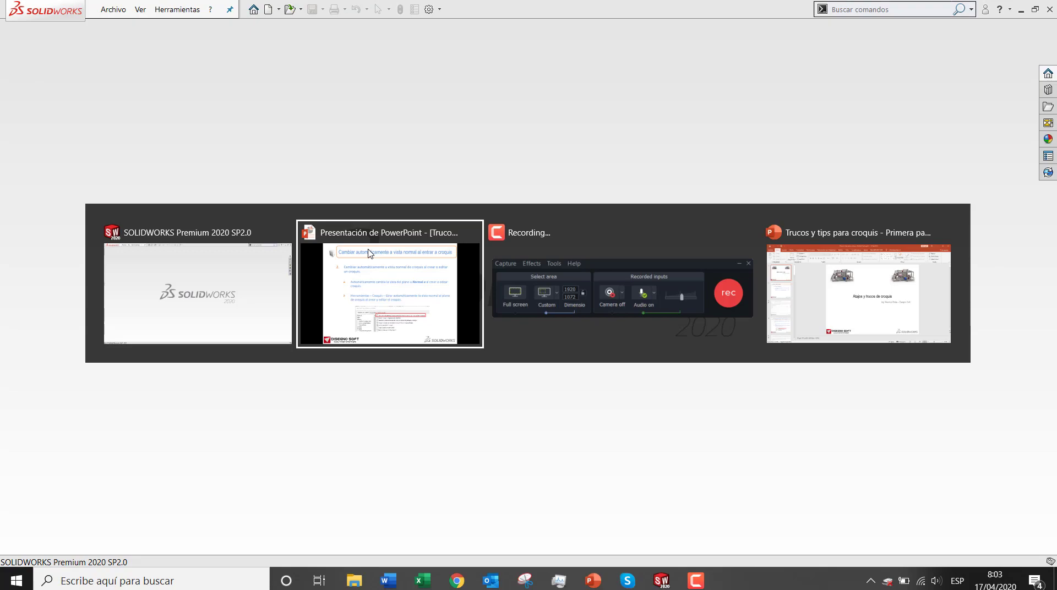
key(Right)
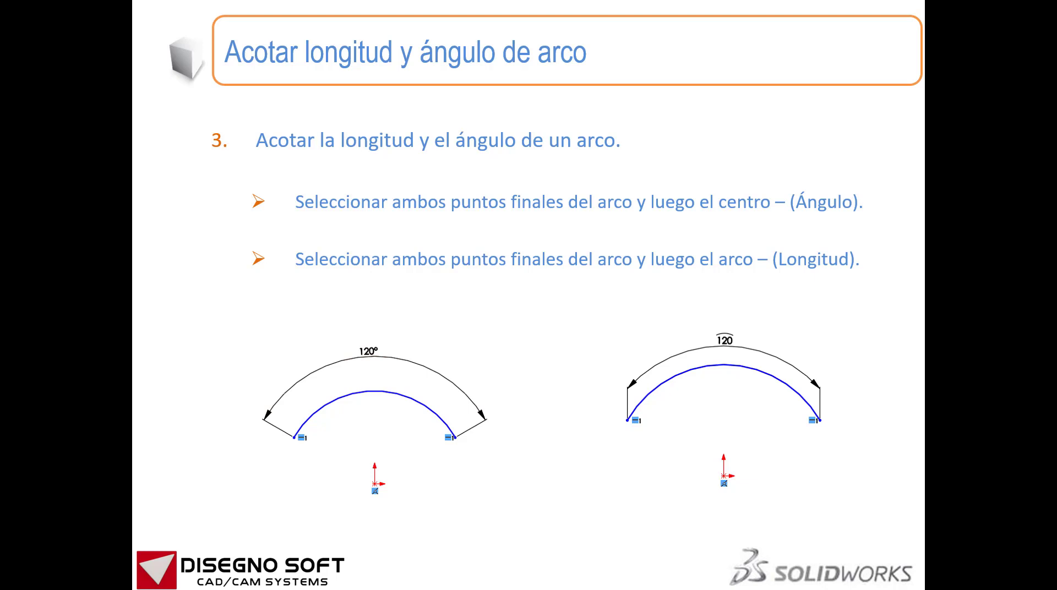
key(alt+Tab)
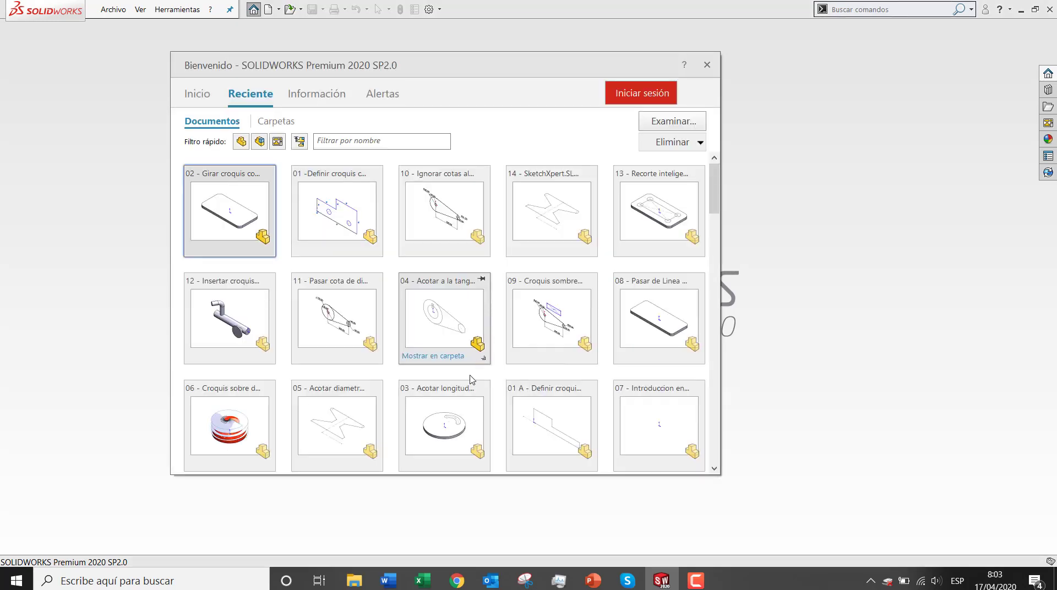
Step: Open the recent part 03 - Acotar longitud y ángulo de arco and edit its curved slot sketch
click(449, 416)
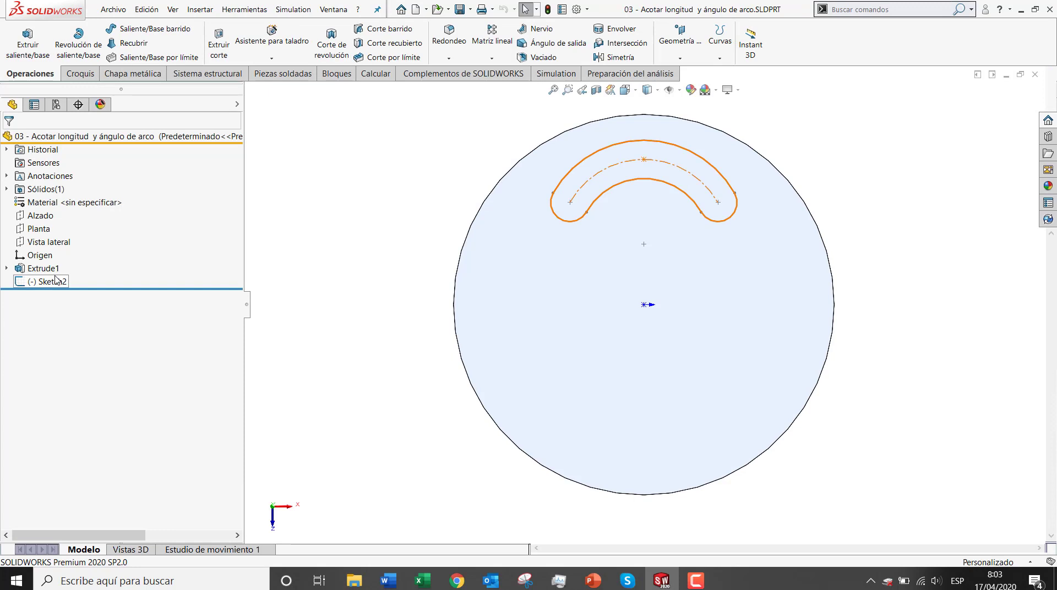
click(55, 282)
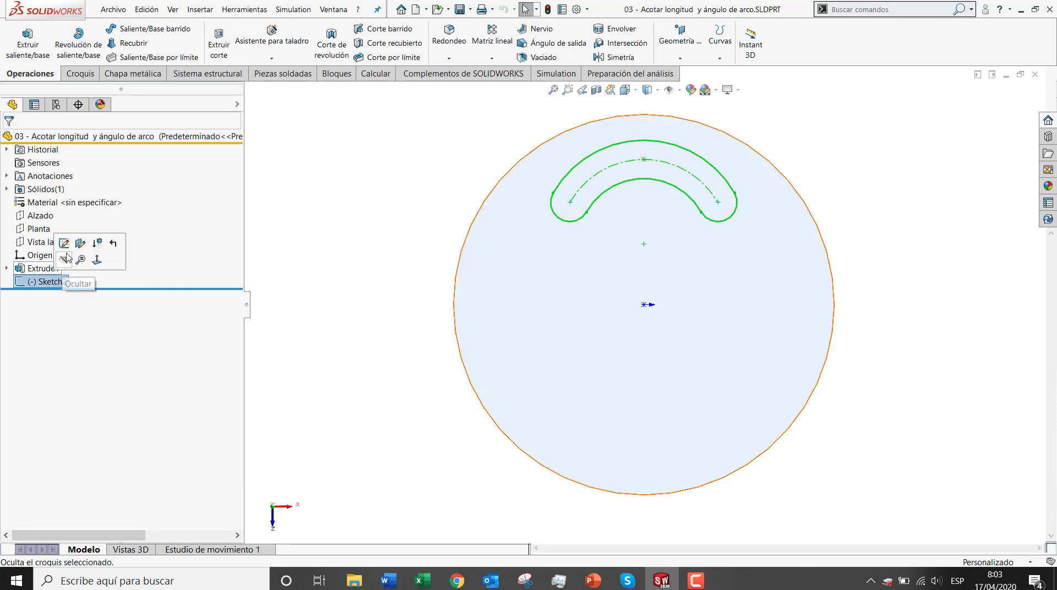
click(64, 243)
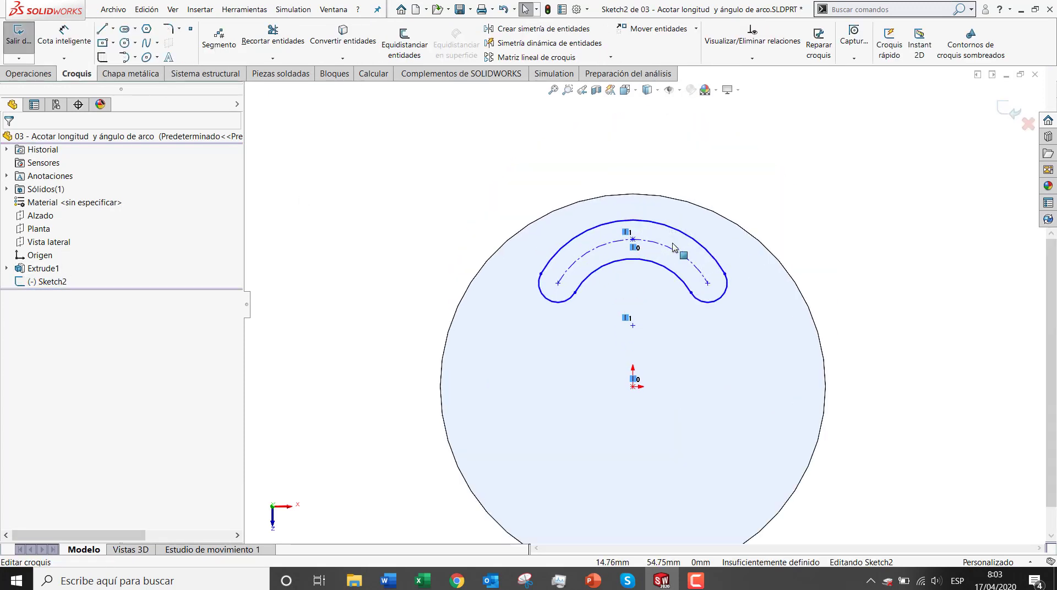
click(714, 297)
mouse_move(714, 297)
mouse_down()
mouse_move(721, 307)
mouse_move(726, 298)
mouse_up()
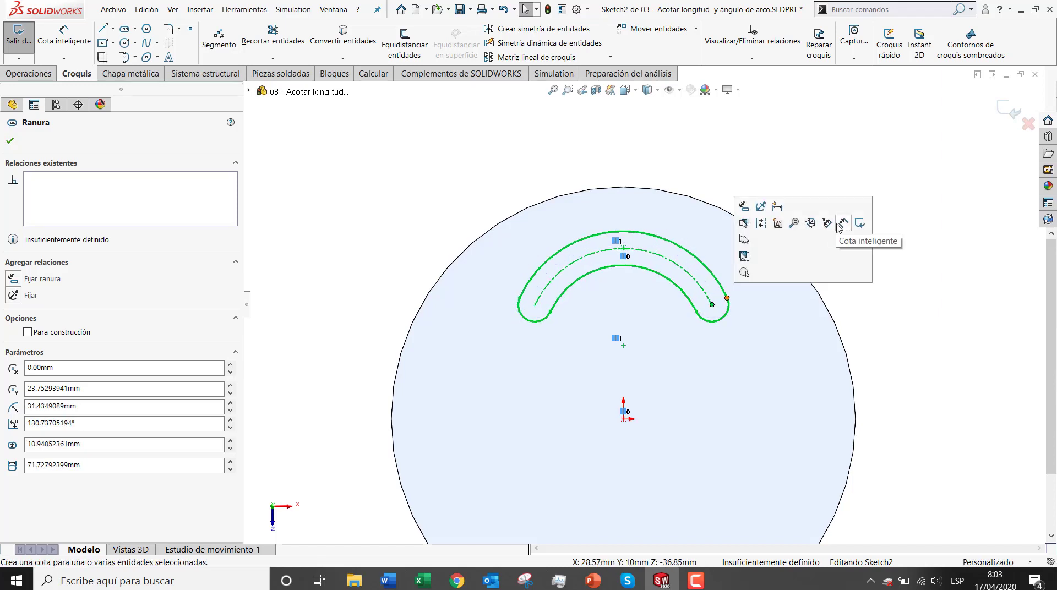
click(633, 300)
scroll(652, 300, down, 2)
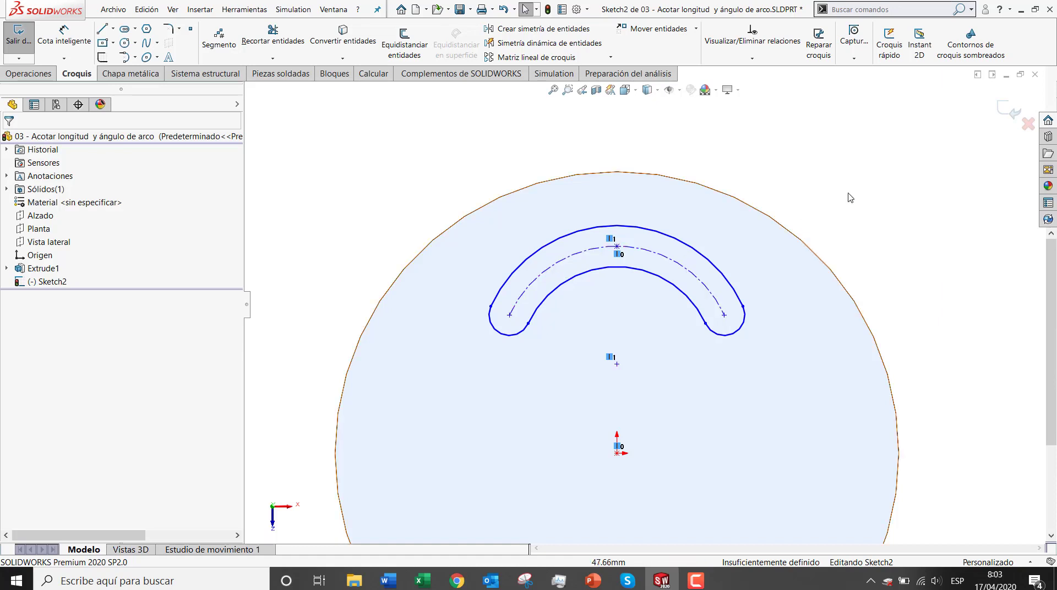
Step: Add an arc length dimension of 120 mm to the slot's centerline, using both end points and the arc, placed above the disc
click(690, 265)
click(818, 184)
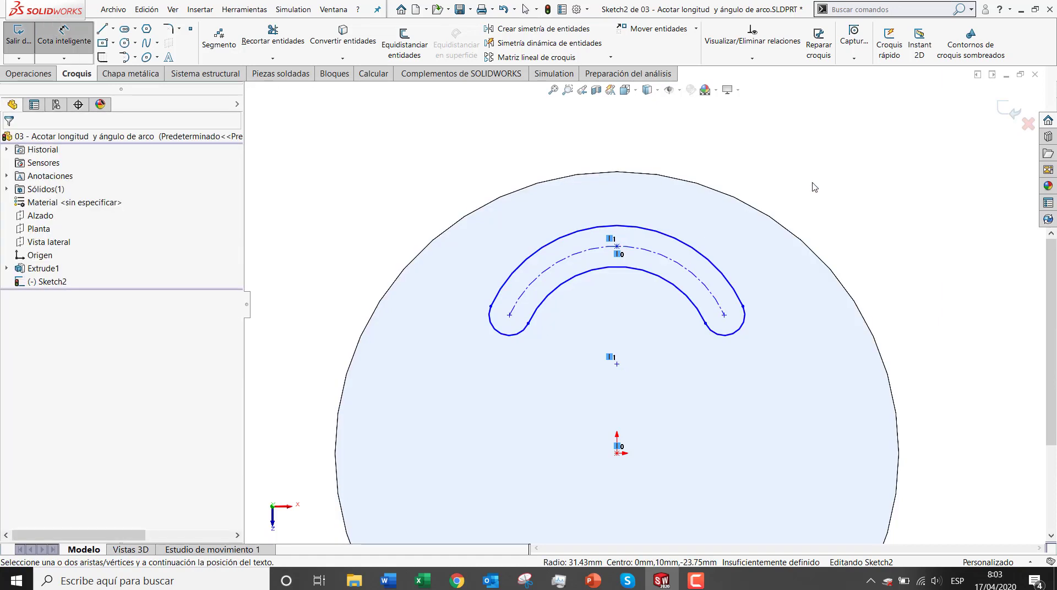
click(510, 318)
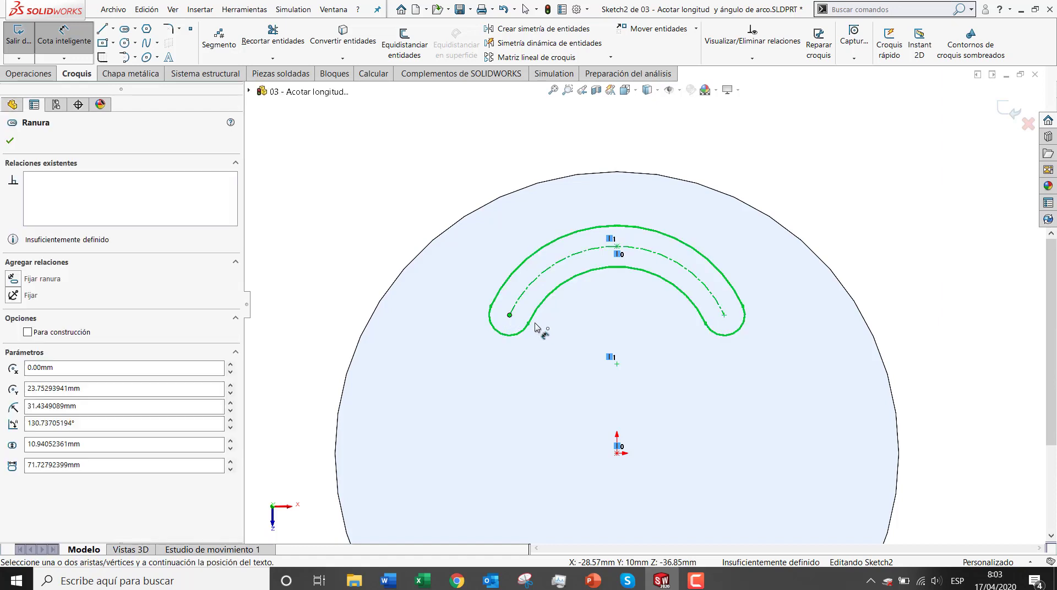
click(724, 315)
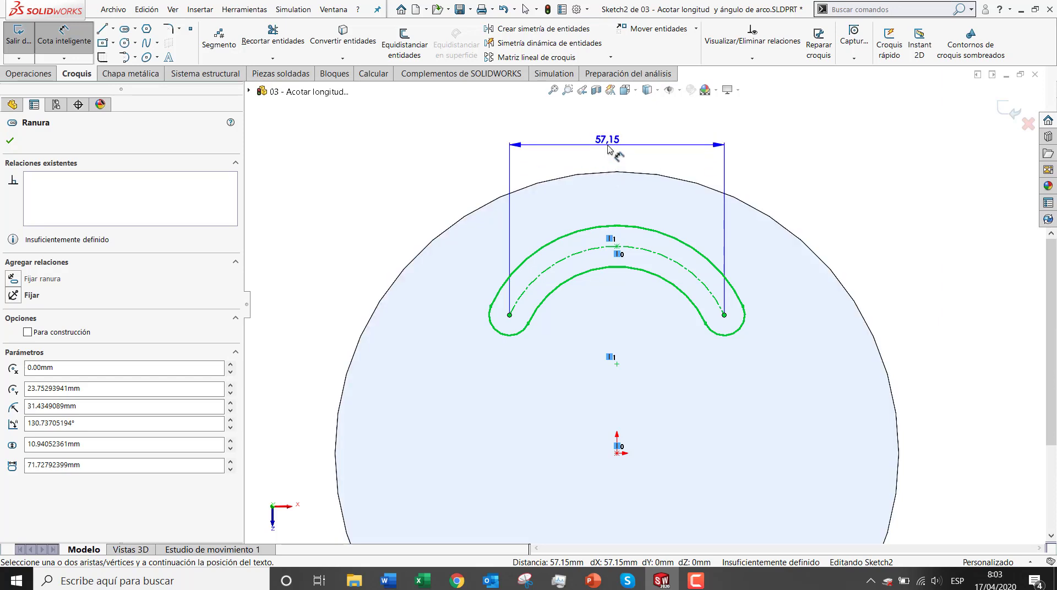
click(596, 252)
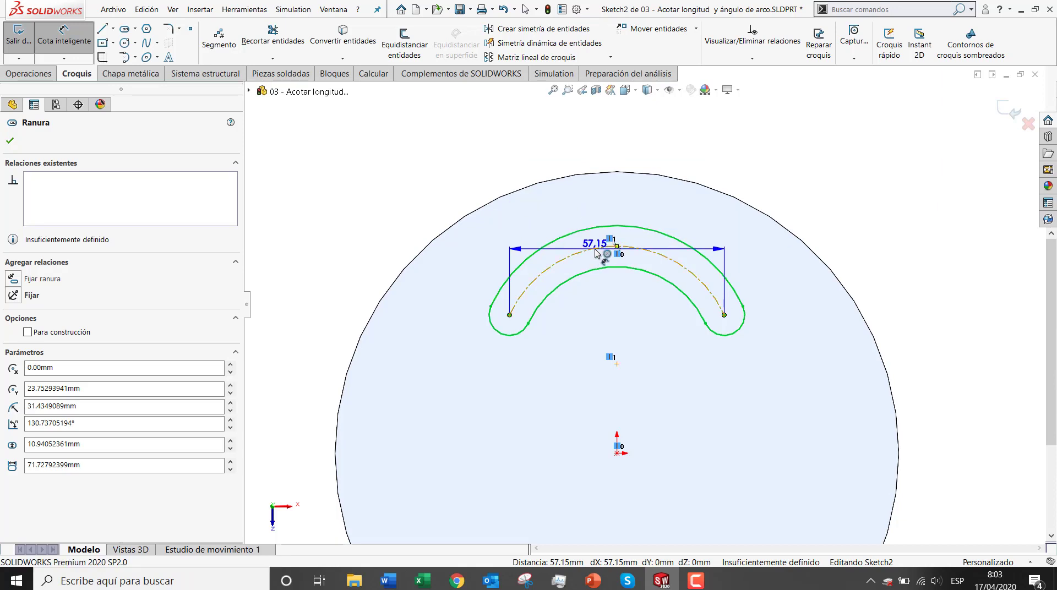
click(603, 155)
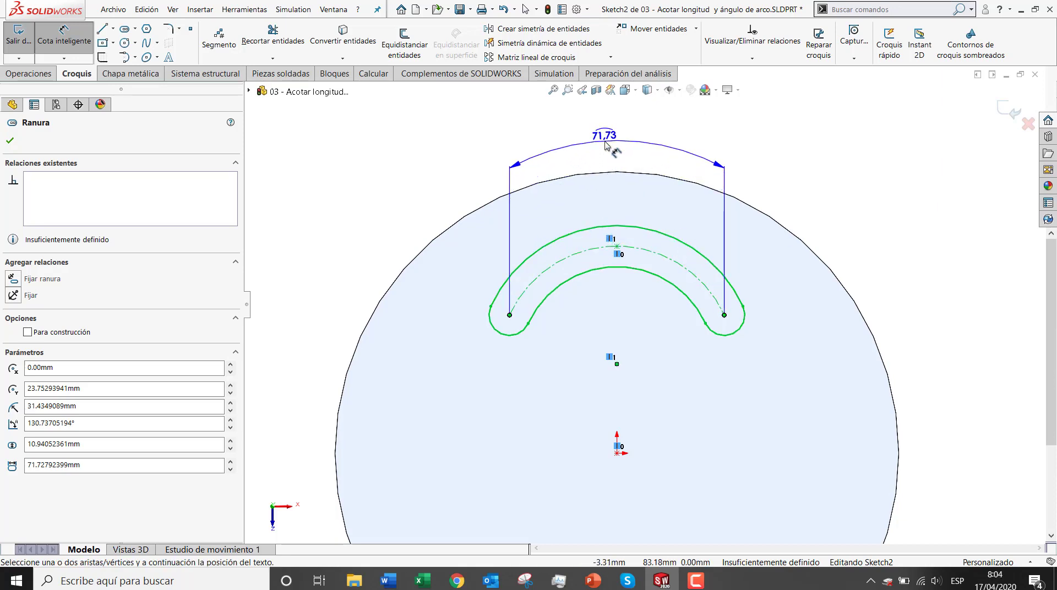
text(120)
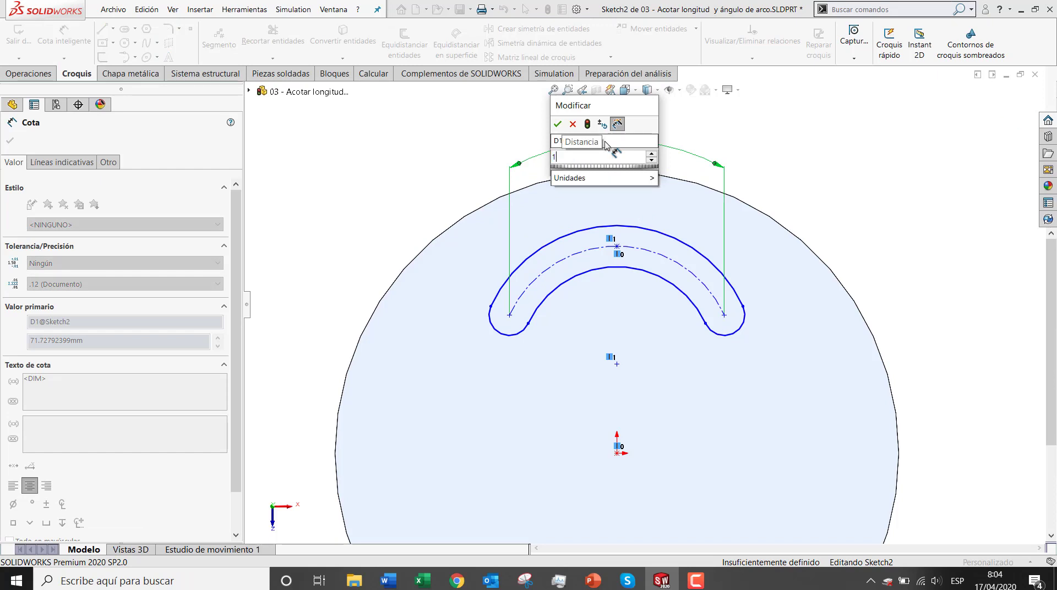
key(Return)
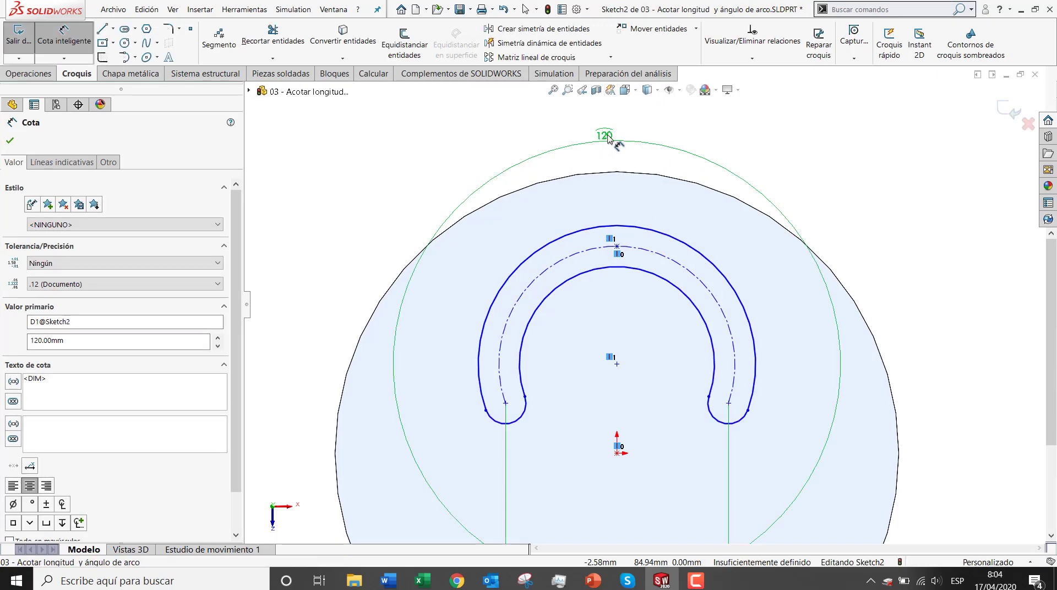
Step: Set the slot centerline's arc length to 90 mm and leave the dimension command
double_click(605, 136)
text(90)
key(Return)
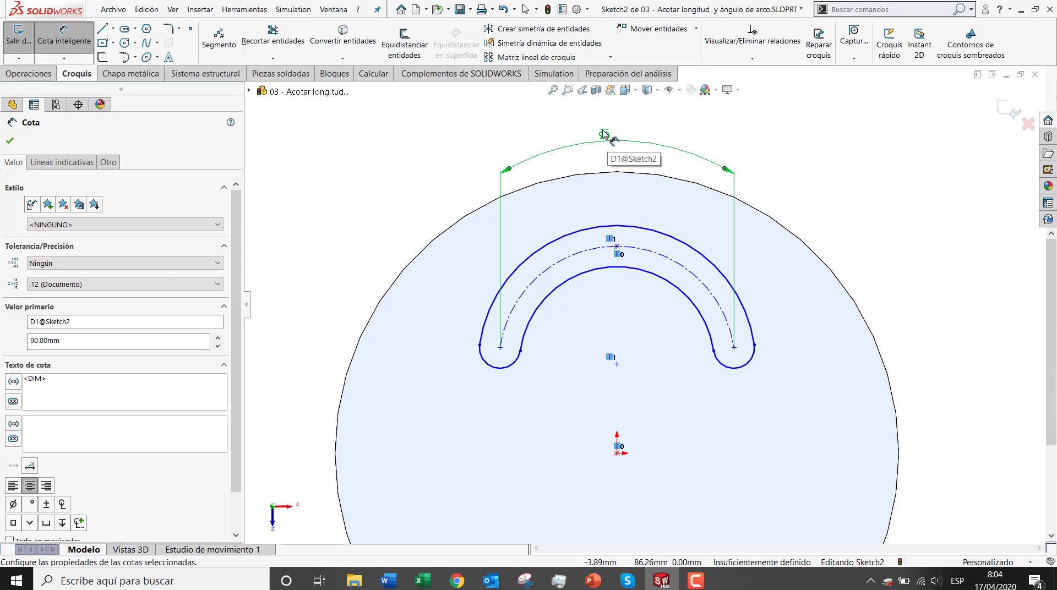
key(Escape)
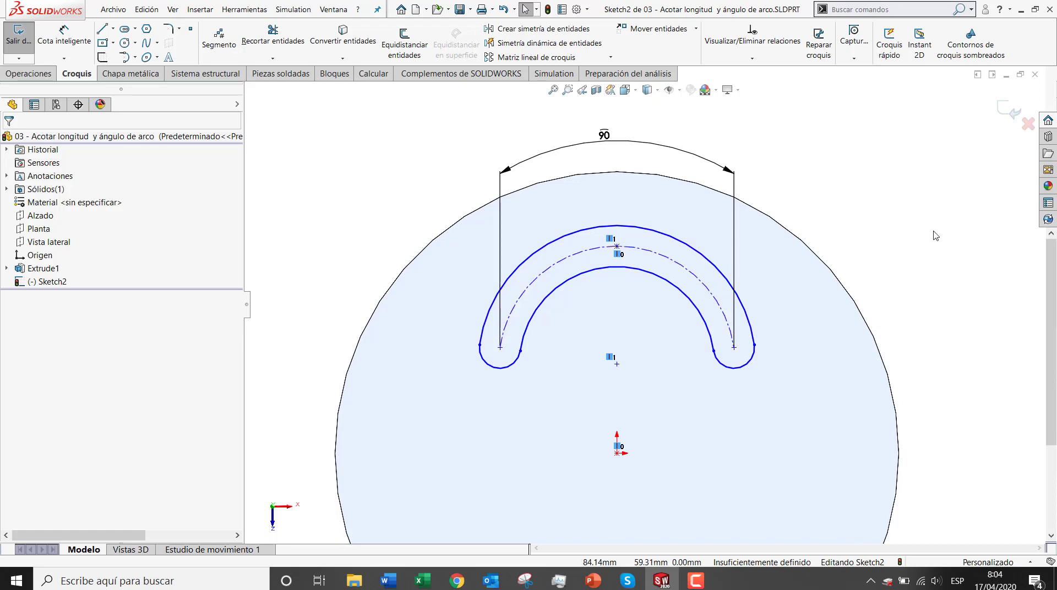
Step: Add a 120° angle dimension to the slot's centerline arc using both end points and its center, and place it just above the slot
key(d)
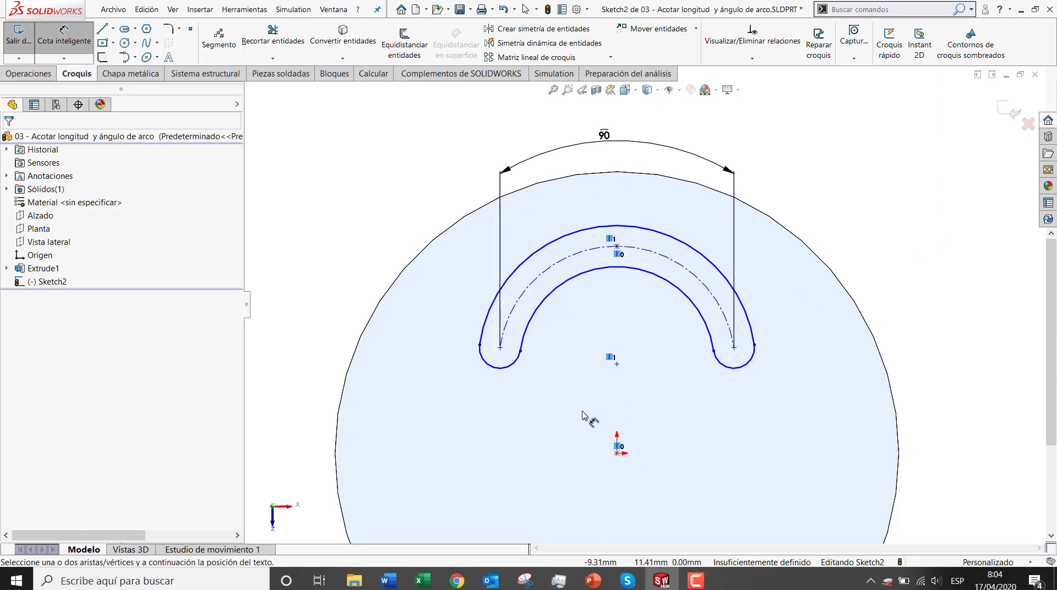
click(502, 350)
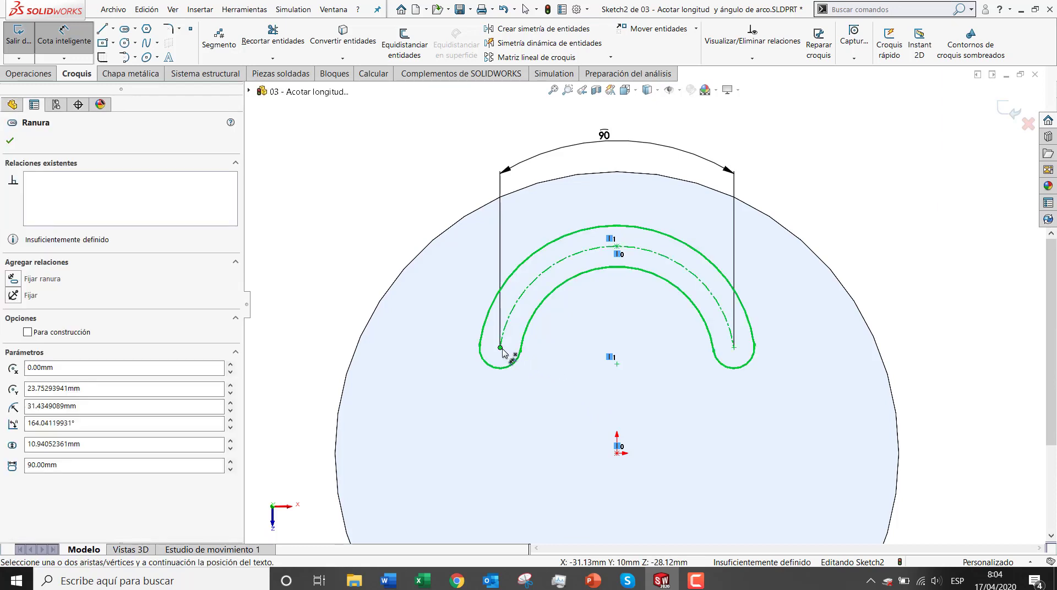
click(734, 348)
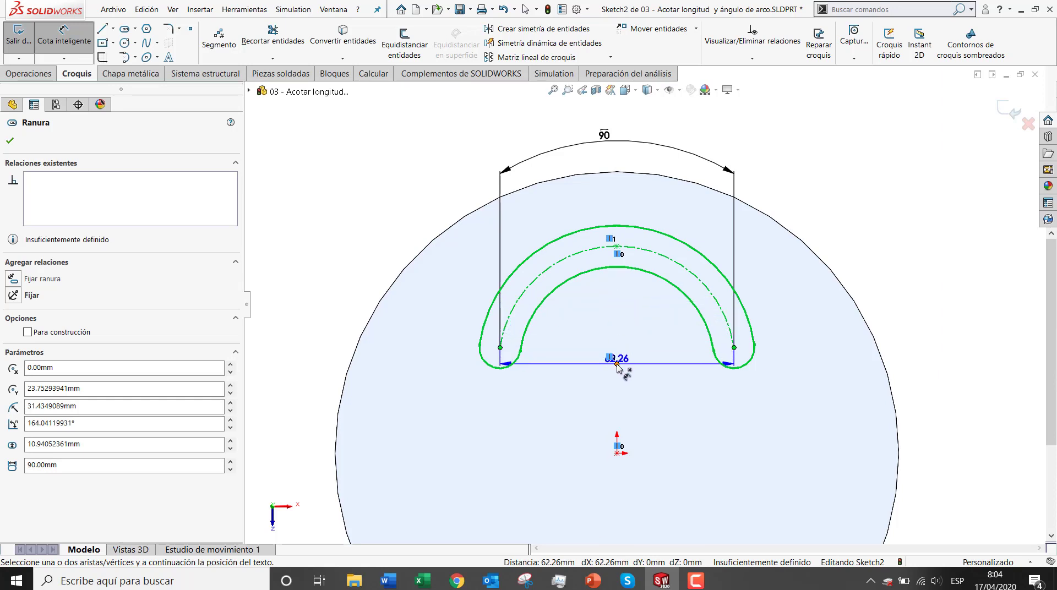
click(617, 364)
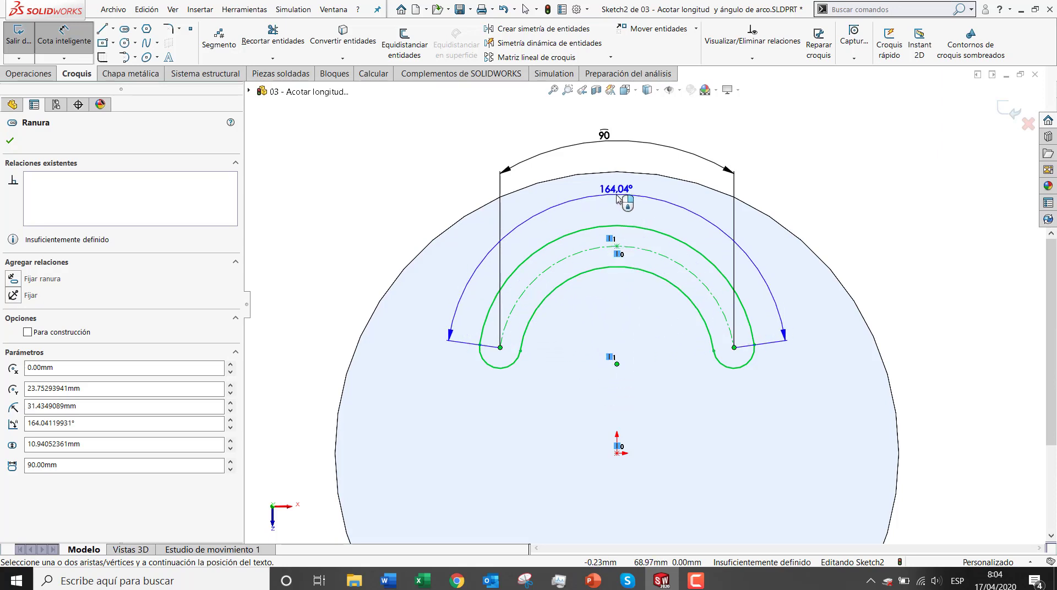
click(617, 195)
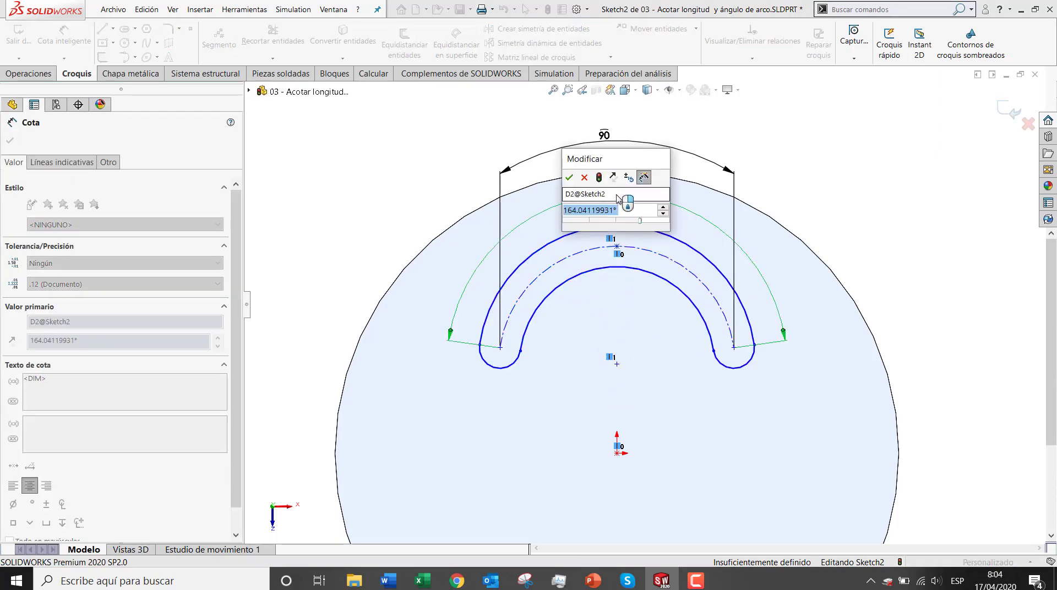
text(120)
key(Return)
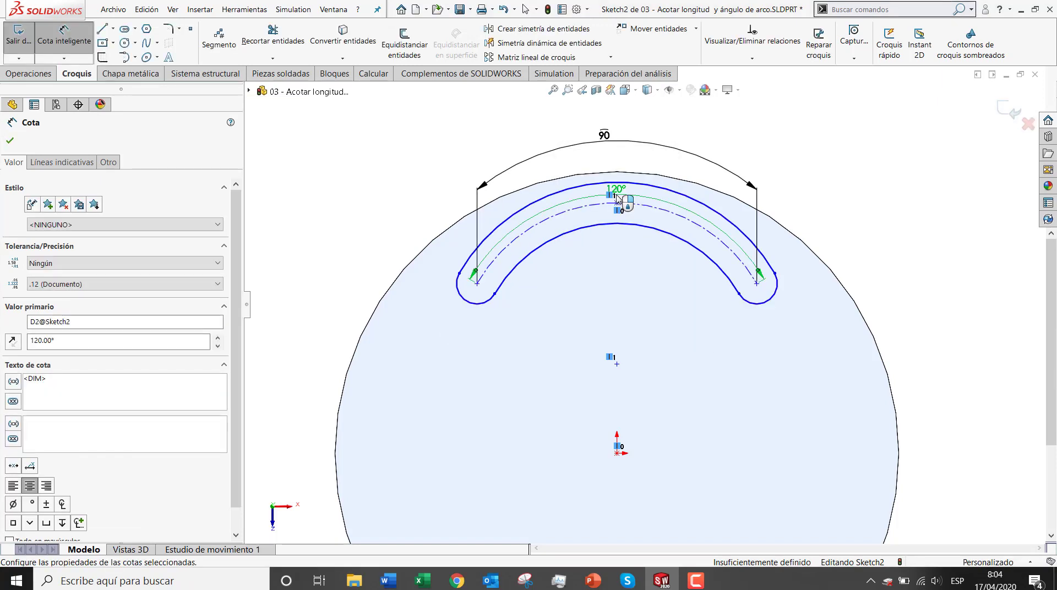
key(Escape)
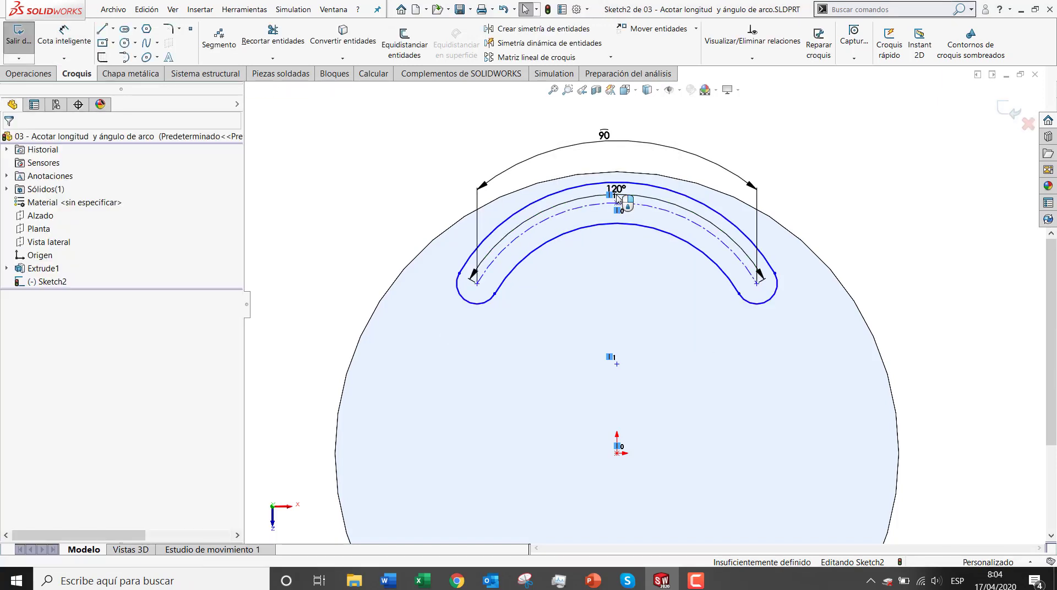
drag(616, 188, 622, 168)
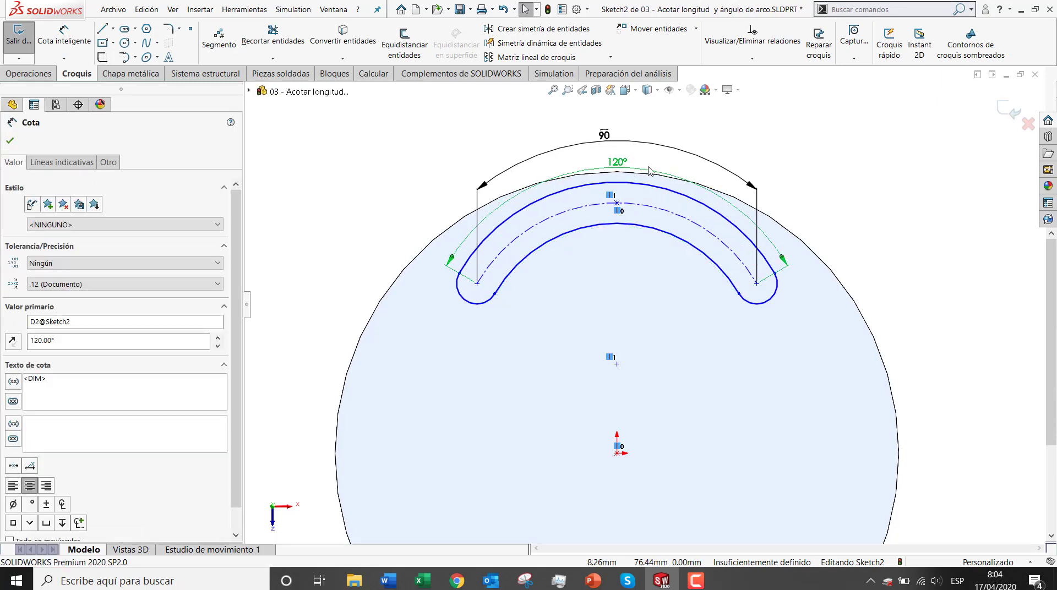
click(896, 164)
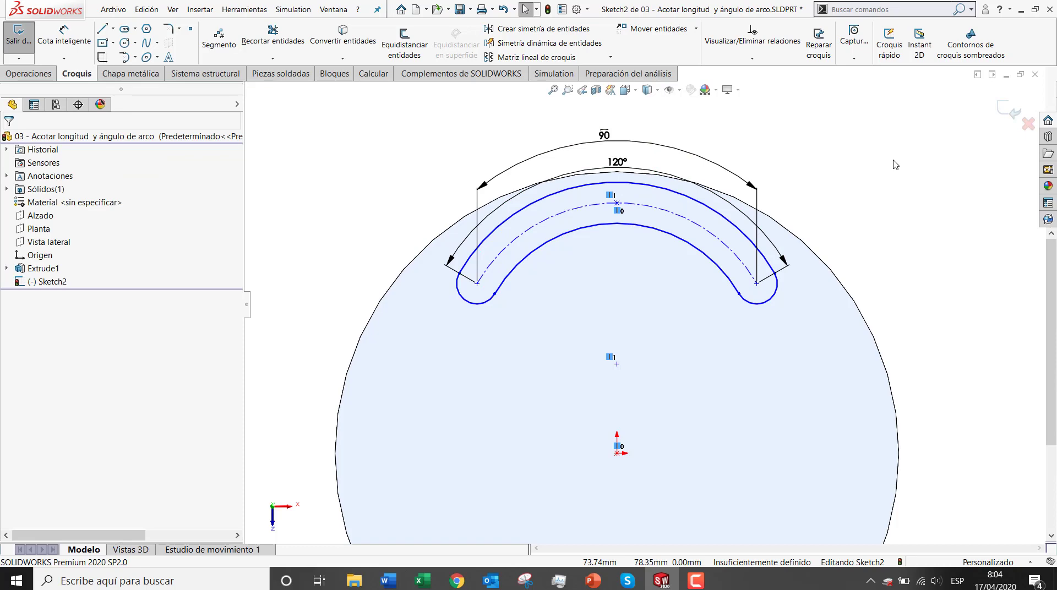
Step: Close the part, switch to the PowerPoint presentation and advance to the slide on dimensioning to an arc's tangent
click(1038, 74)
click(514, 307)
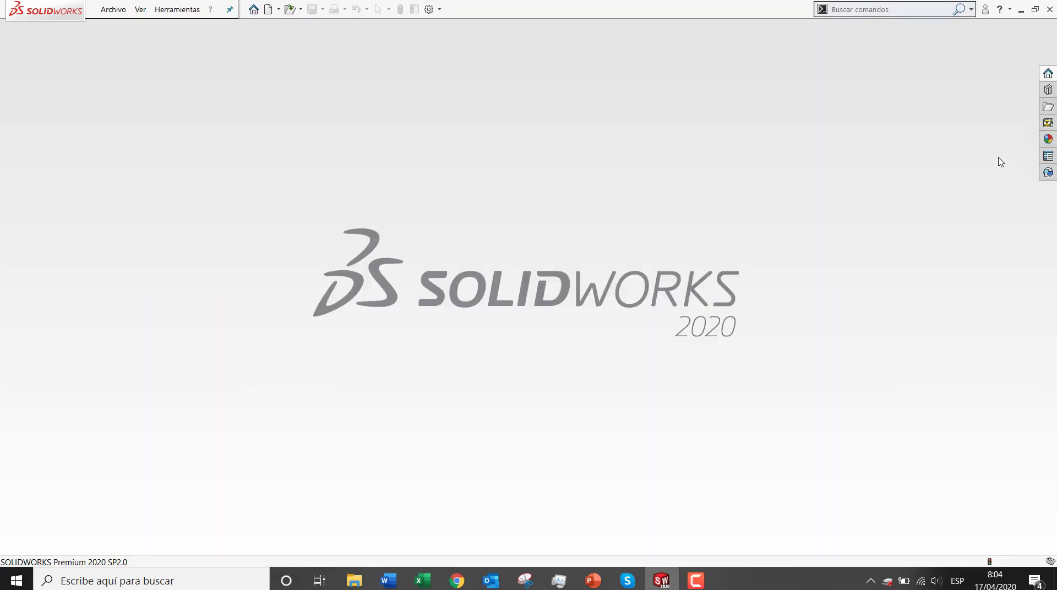
key(alt+Tab)
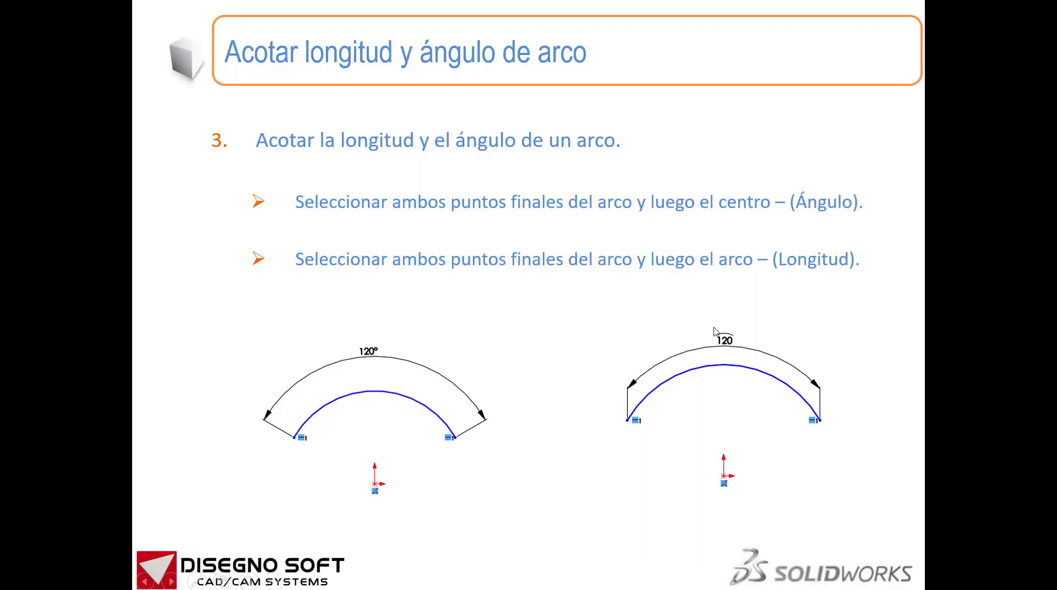
click(714, 331)
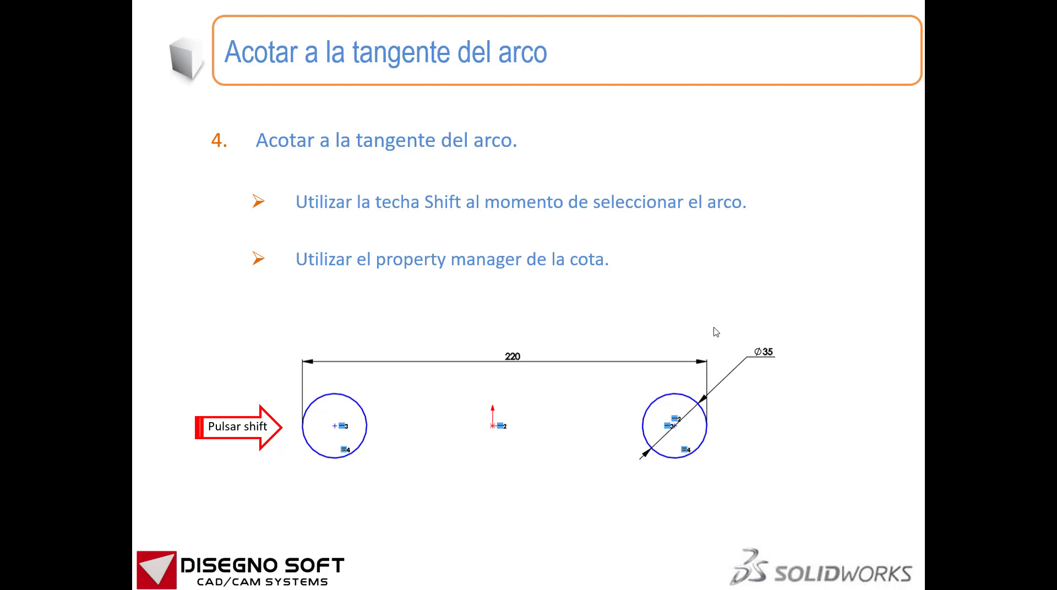
Step: Return to SOLIDWORKS, open the recent part 04 - Acotar a la tangente del arco and edit Sketch2
key(alt+Tab)
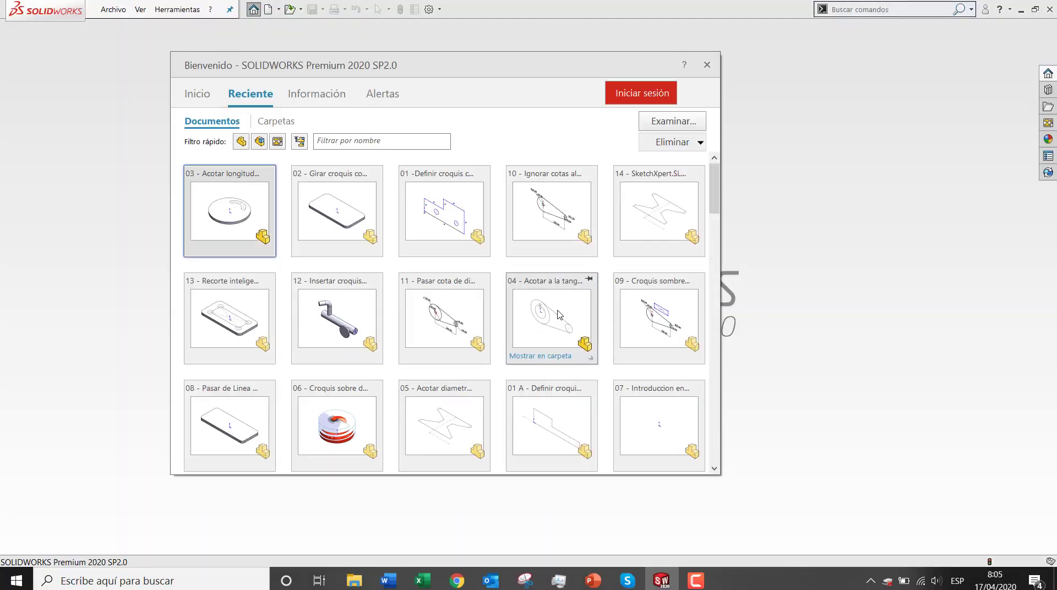
click(559, 314)
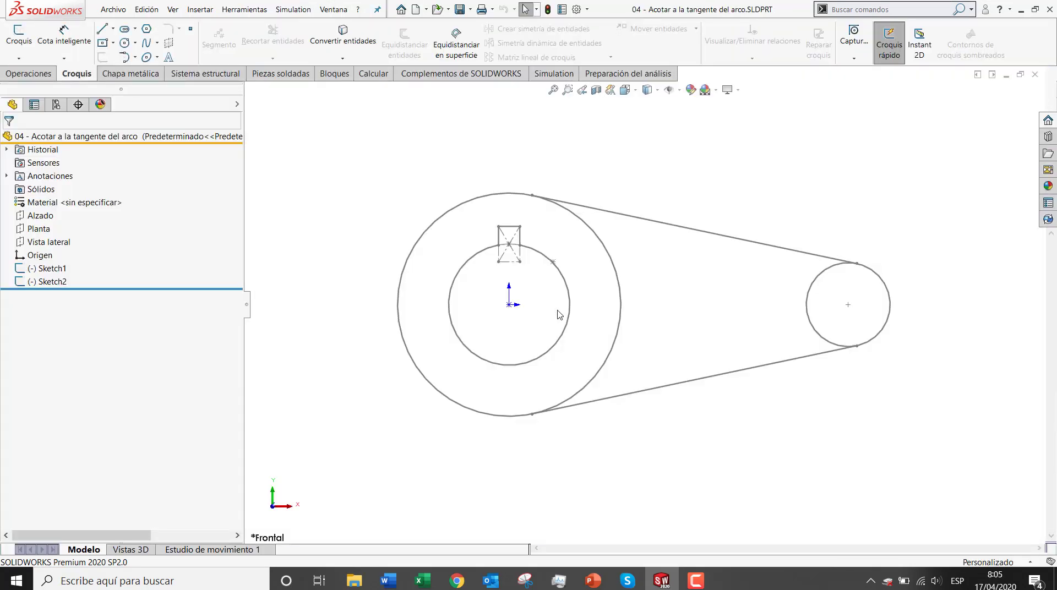
click(49, 281)
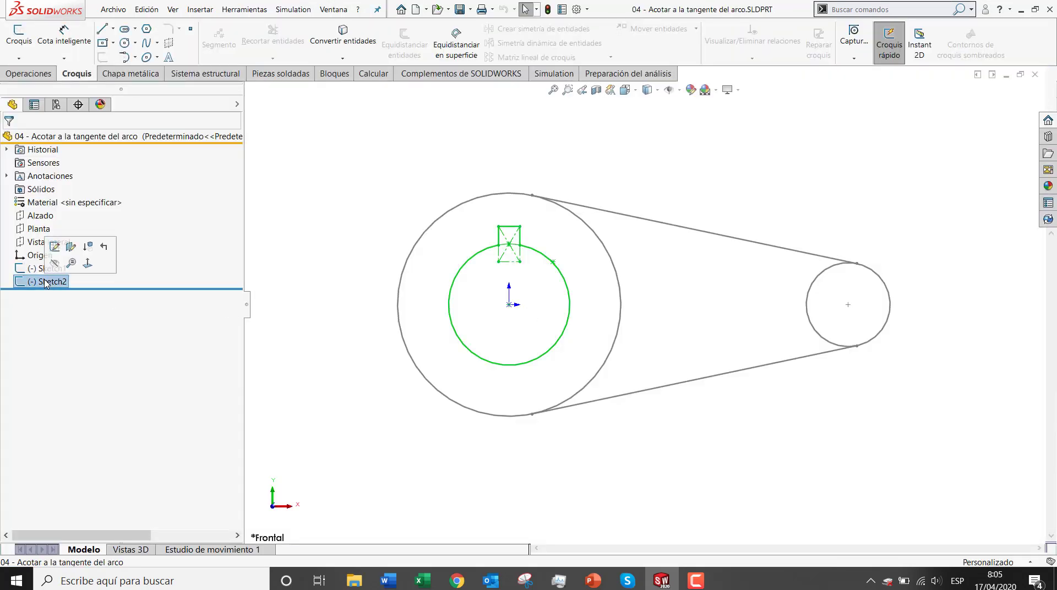
click(59, 244)
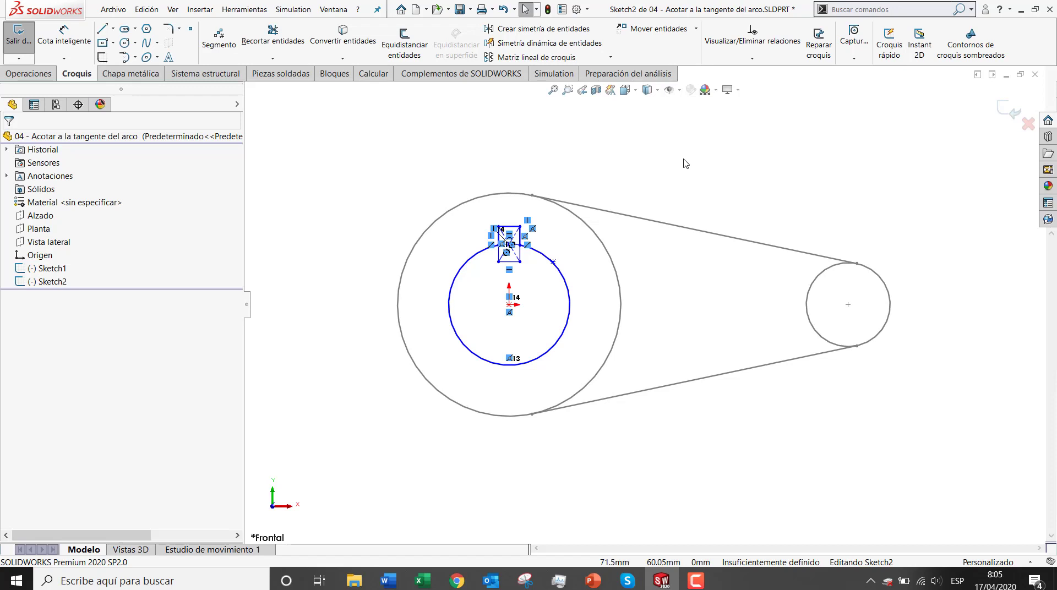
Step: Dimension the vertical distance from the keyway rectangle's upper edge to the inner circle's center, placed outside the large circle
click(514, 226)
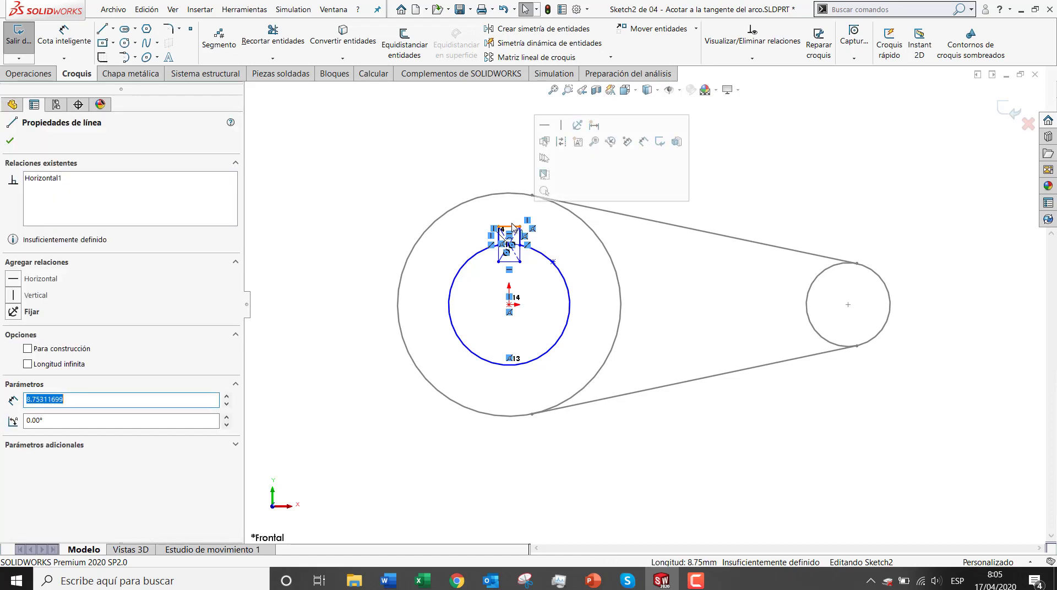
click(644, 142)
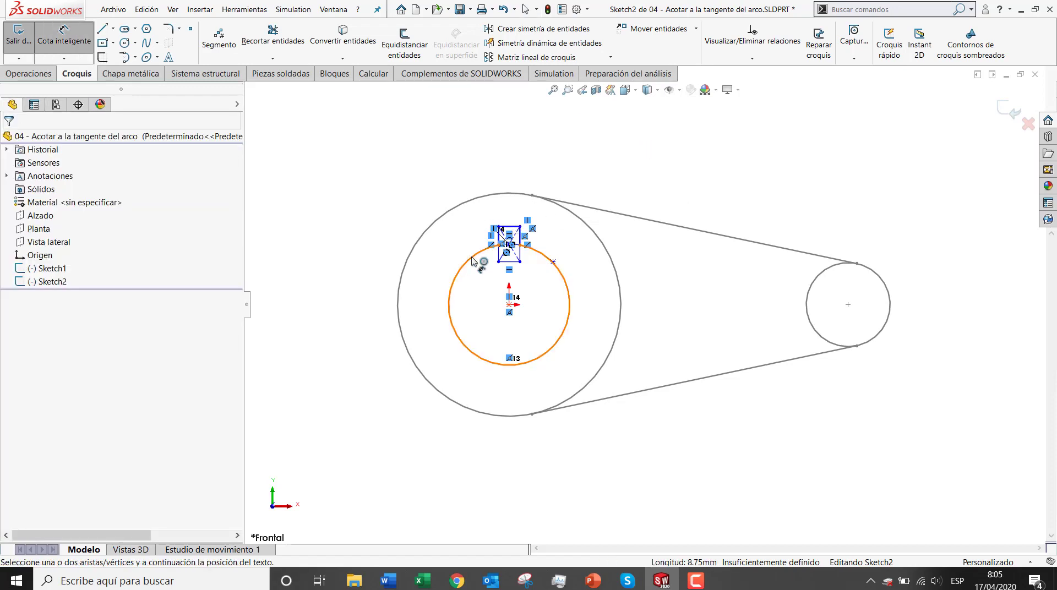
scroll(473, 261, down, 2)
click(555, 219)
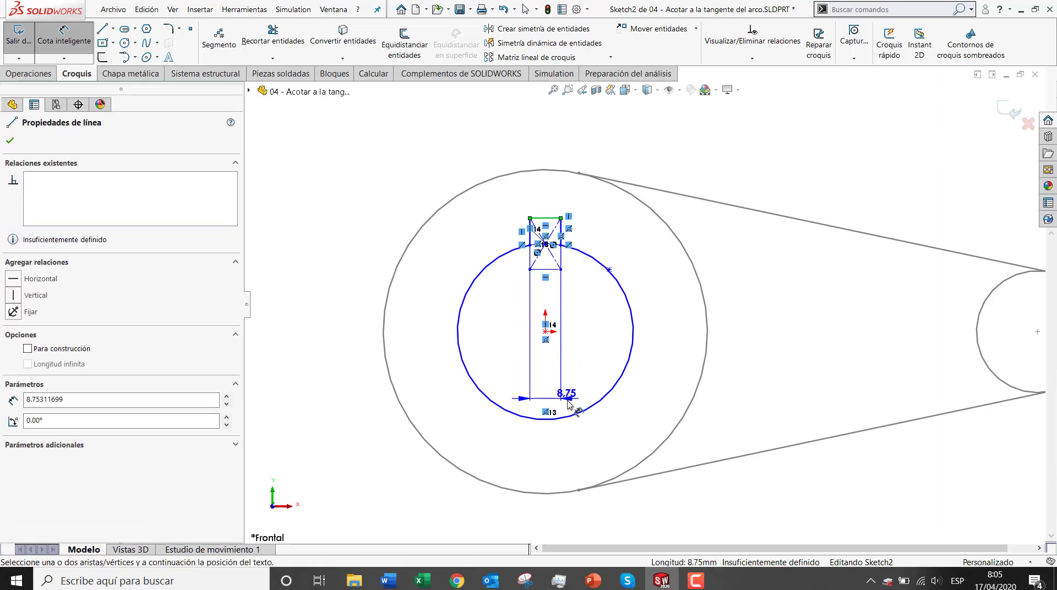
click(572, 417)
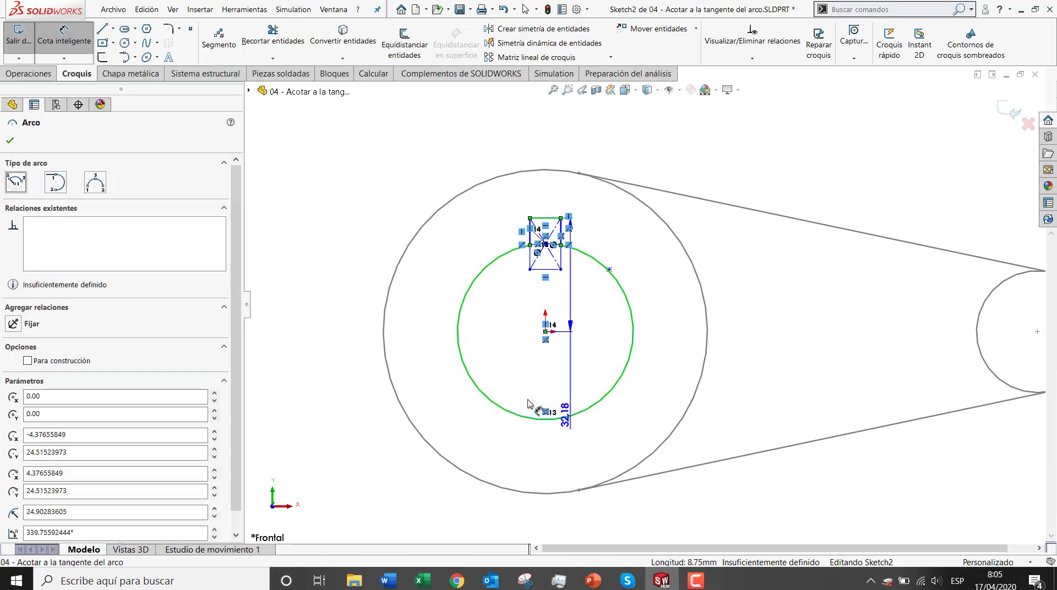
click(323, 283)
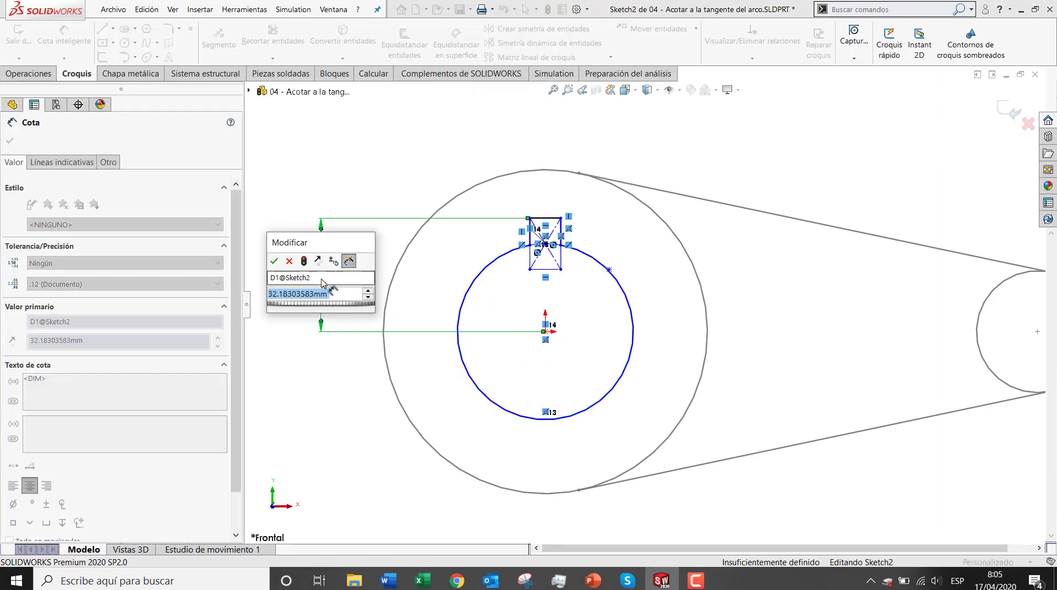
click(273, 261)
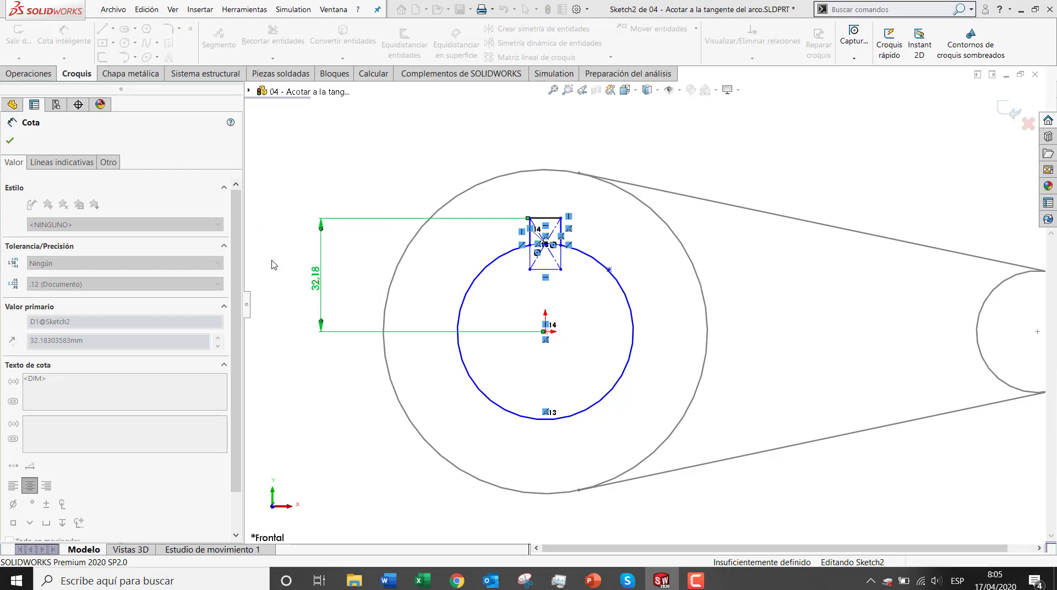
Step: Try the Mín. and Máx. first arc conditions on the vertical dimension, set it back to Centro and delete the dimension
click(69, 163)
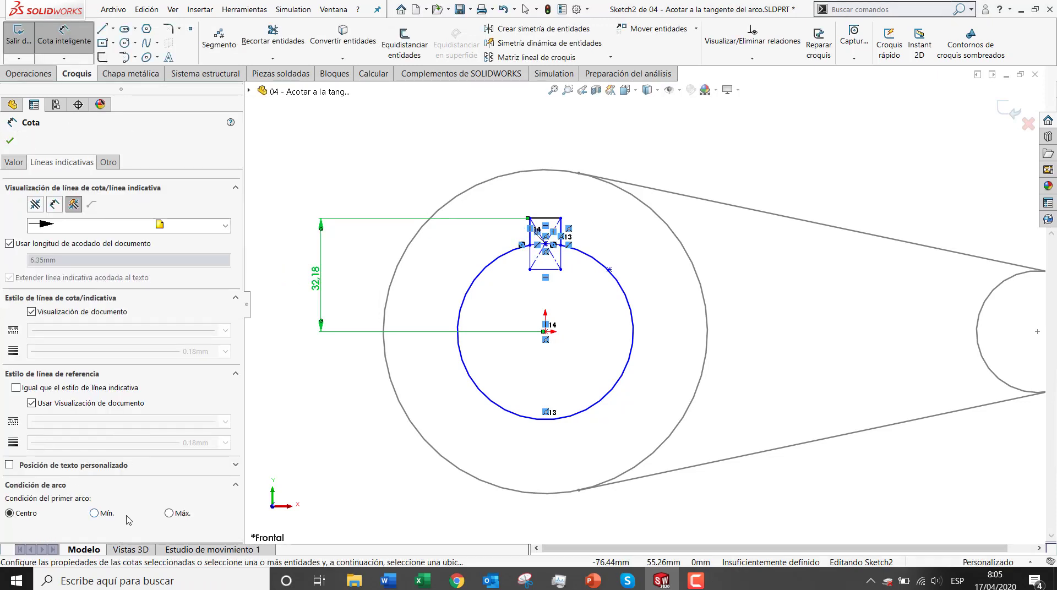
click(94, 514)
click(170, 513)
click(95, 513)
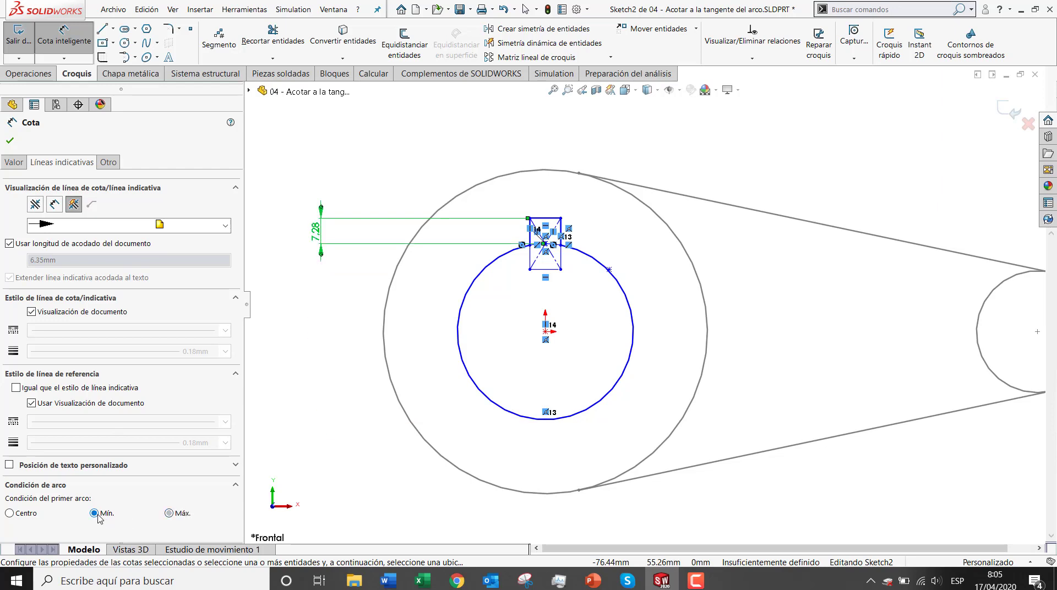
click(169, 514)
click(9, 513)
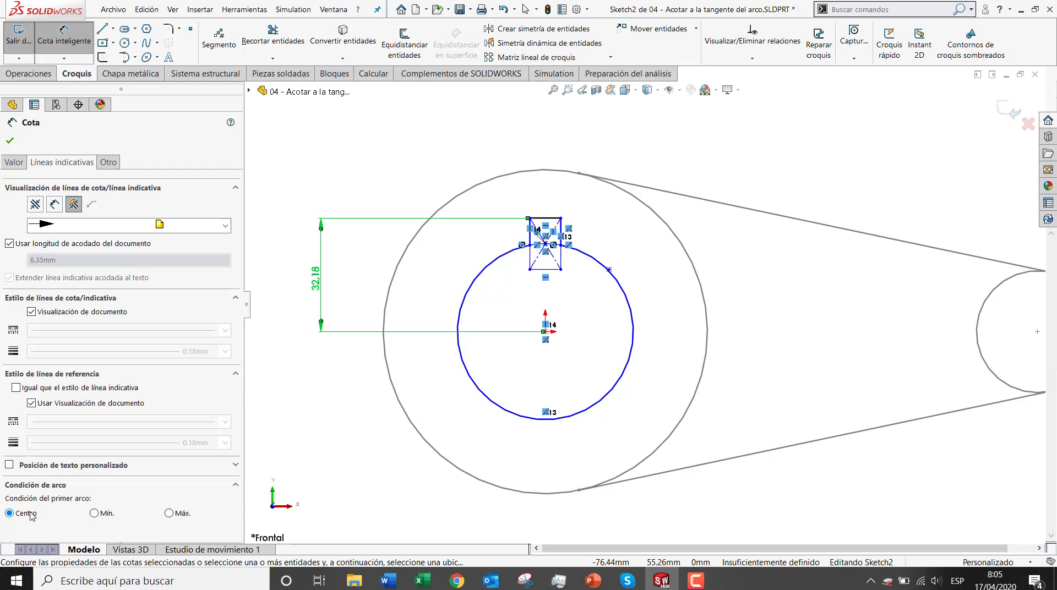
click(11, 141)
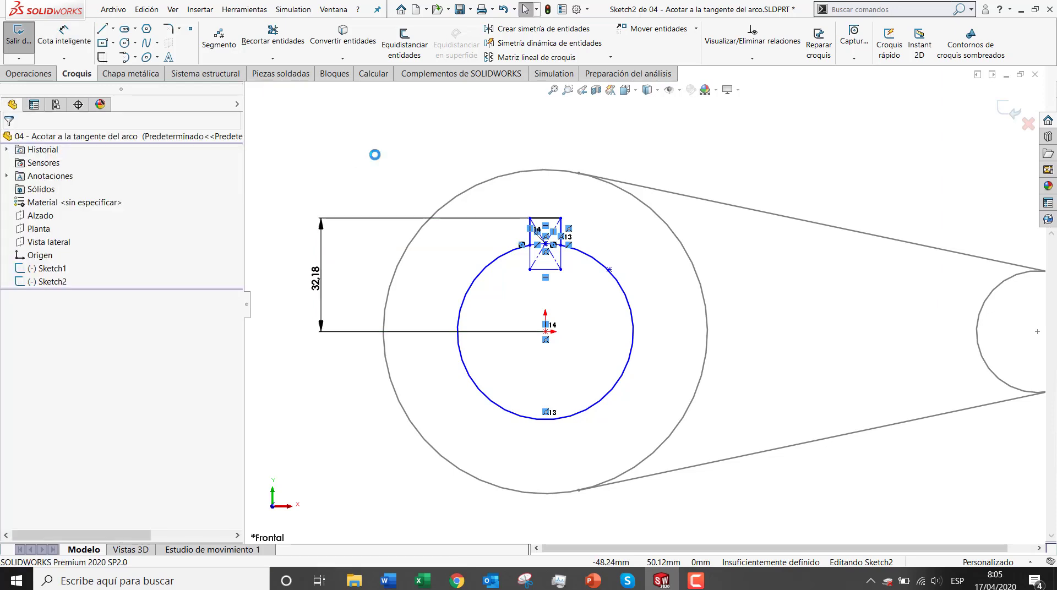
drag(386, 165, 291, 261)
key(Delete)
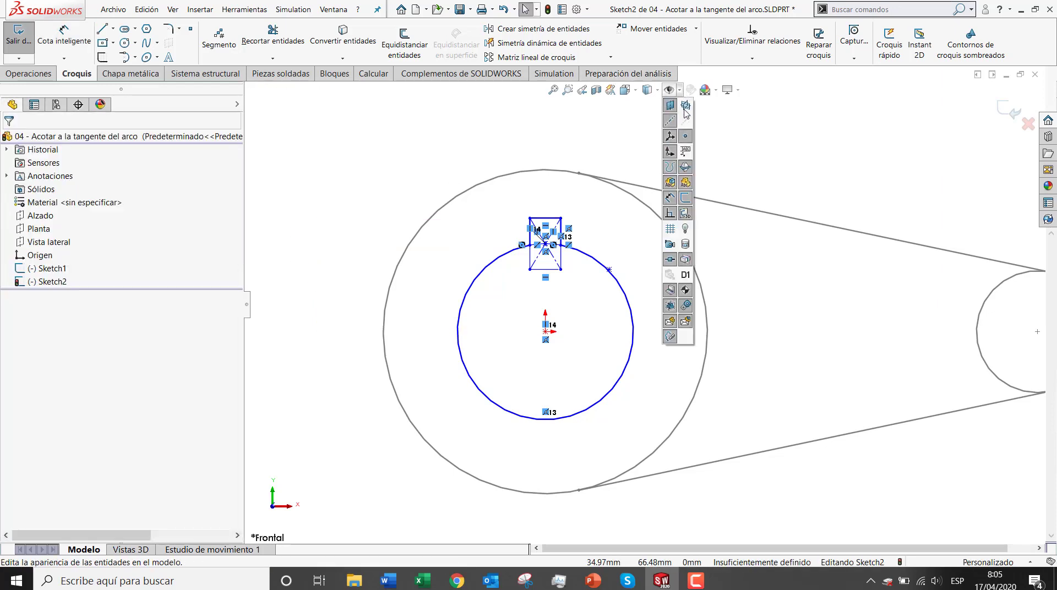
Step: Hide the sketch relation symbols in the graphics area
click(679, 89)
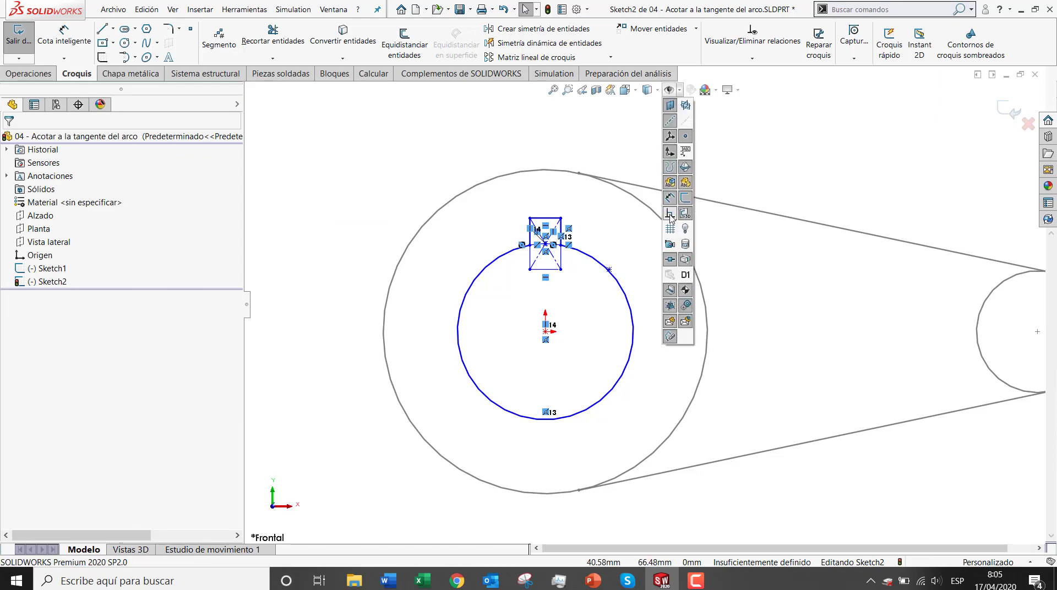
click(670, 214)
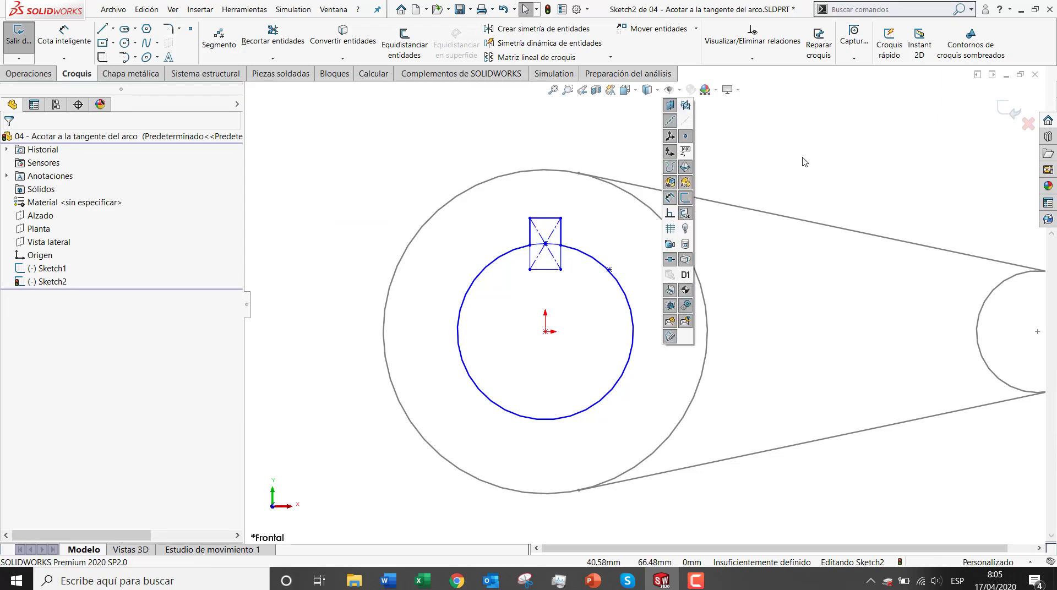
Step: Add a 60 mm vertical dimension from the keyway rectangle's upper edge to the inner circle's lowest tangent, placed outside the large circle
click(544, 219)
click(704, 136)
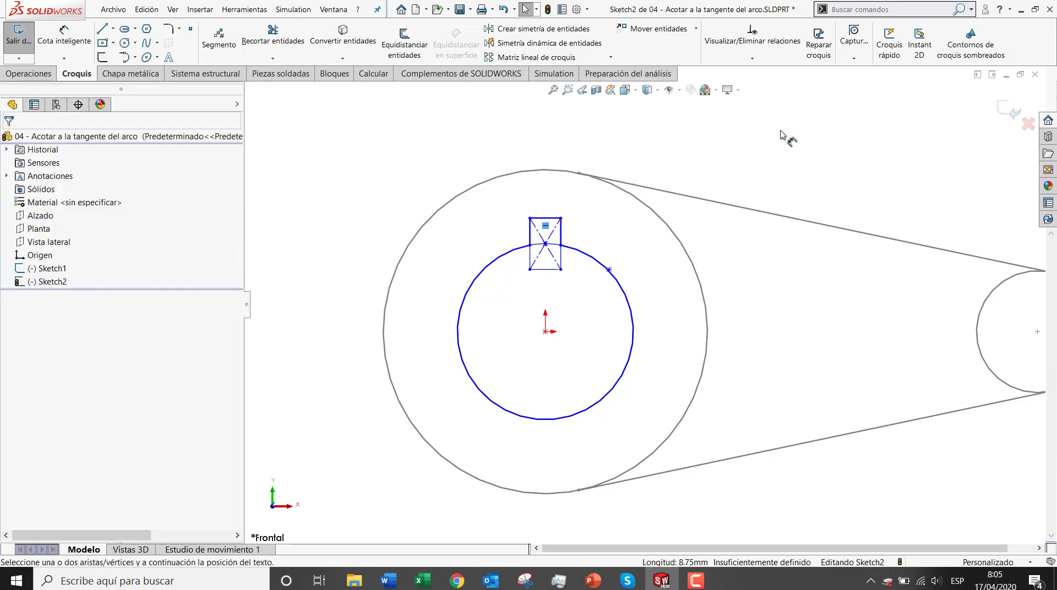
click(545, 219)
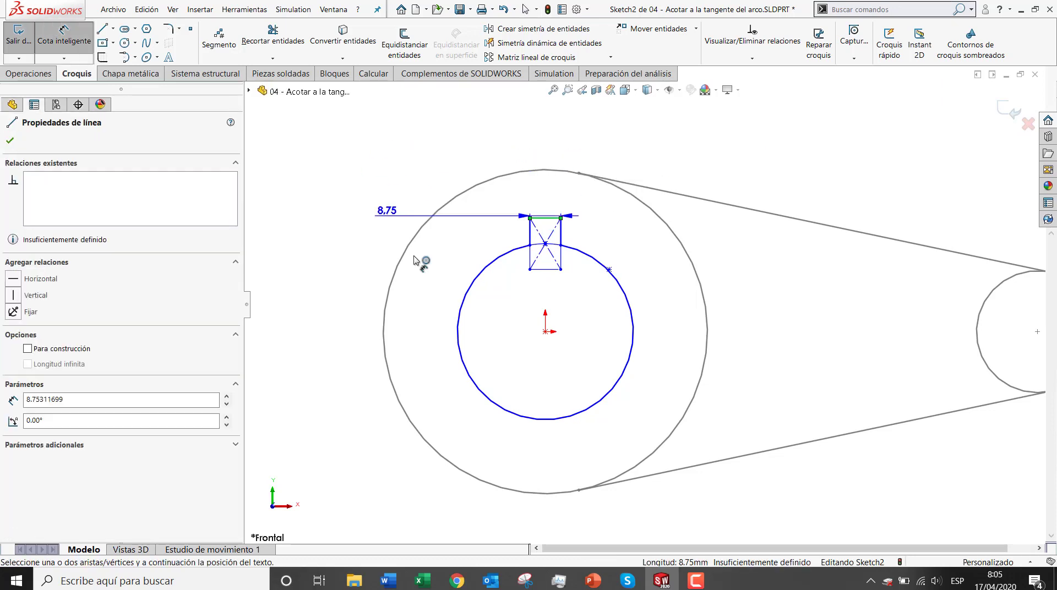
click(514, 411)
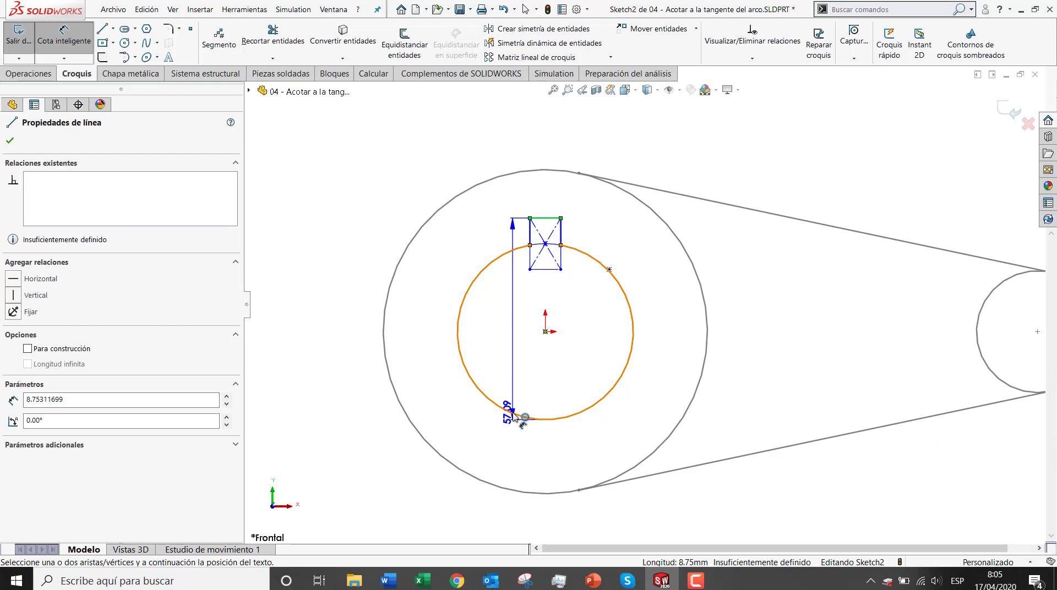
click(522, 419)
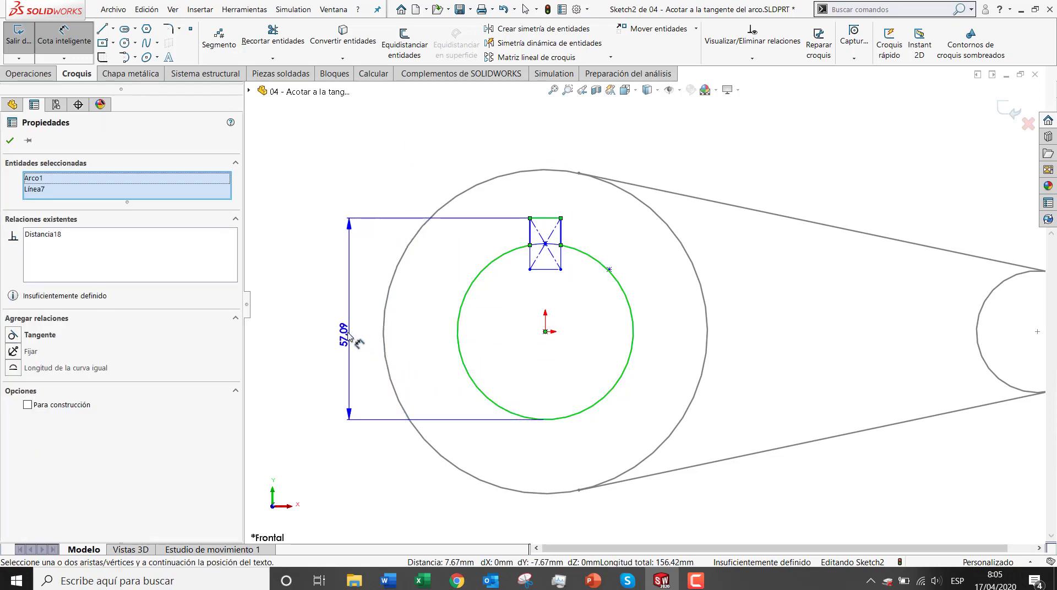
click(344, 318)
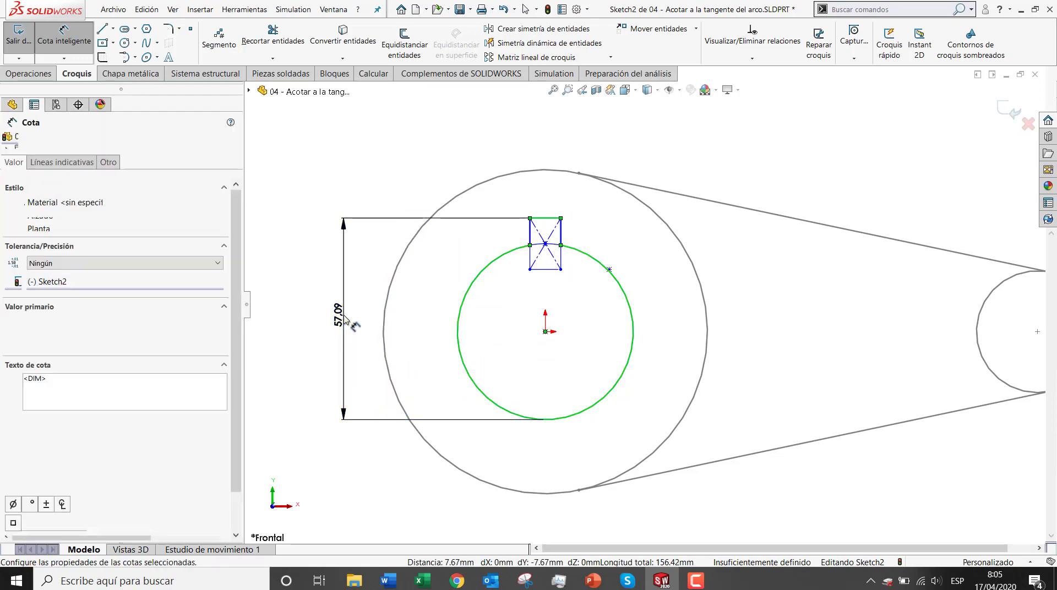
text(60)
key(Return)
key(Escape)
key(Escape)
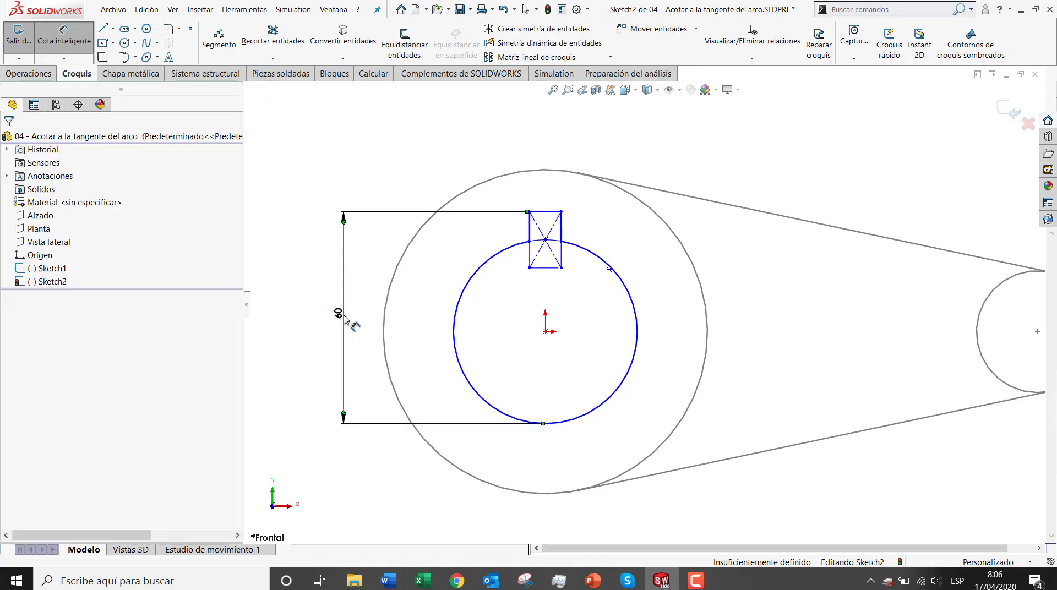
Step: Exit Sketch2 and open Sketch1, the outer profile with the two circles, for editing
click(1012, 111)
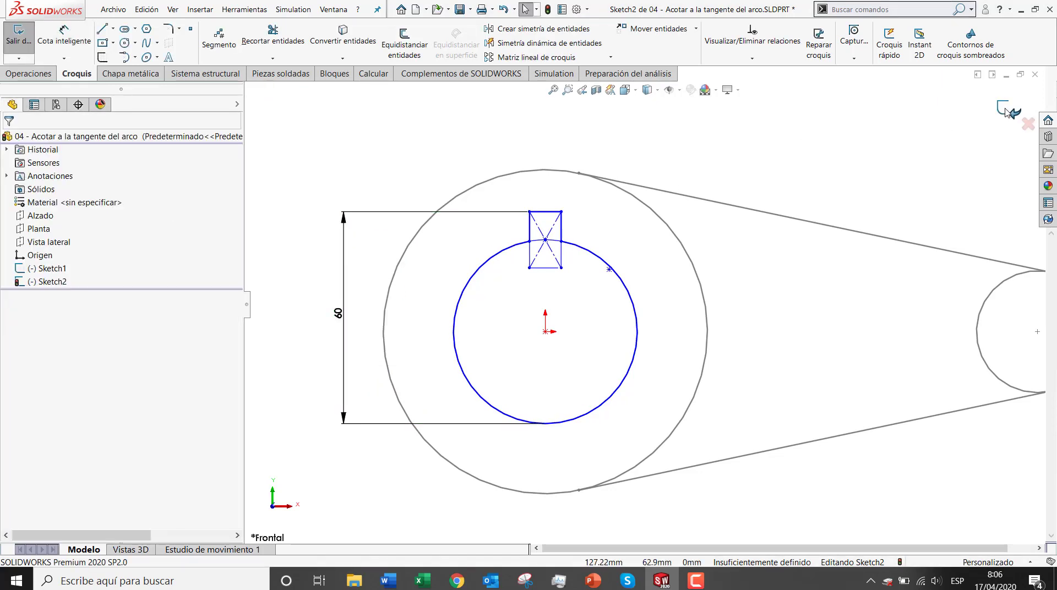
click(45, 267)
click(52, 232)
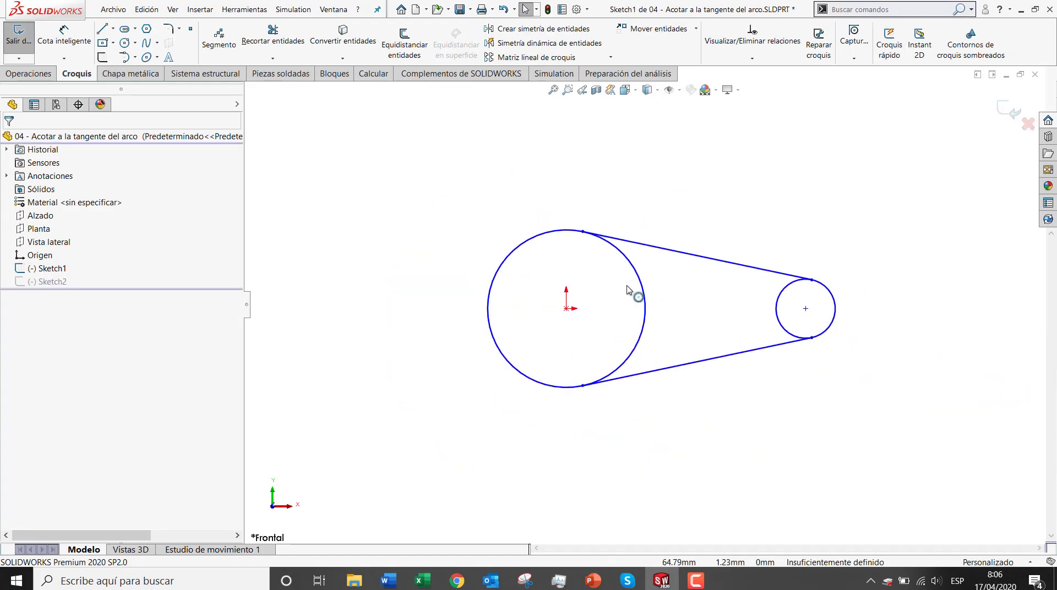
Step: Add a 200 mm overall dimension between the outermost tangents of the large and small circles, placed above the profile
click(538, 235)
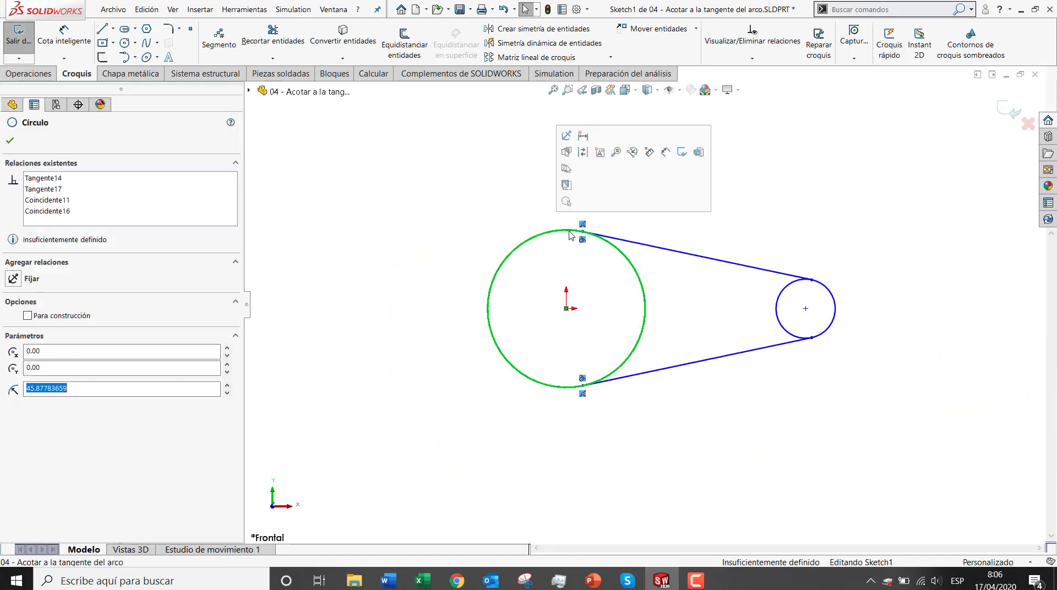
click(668, 154)
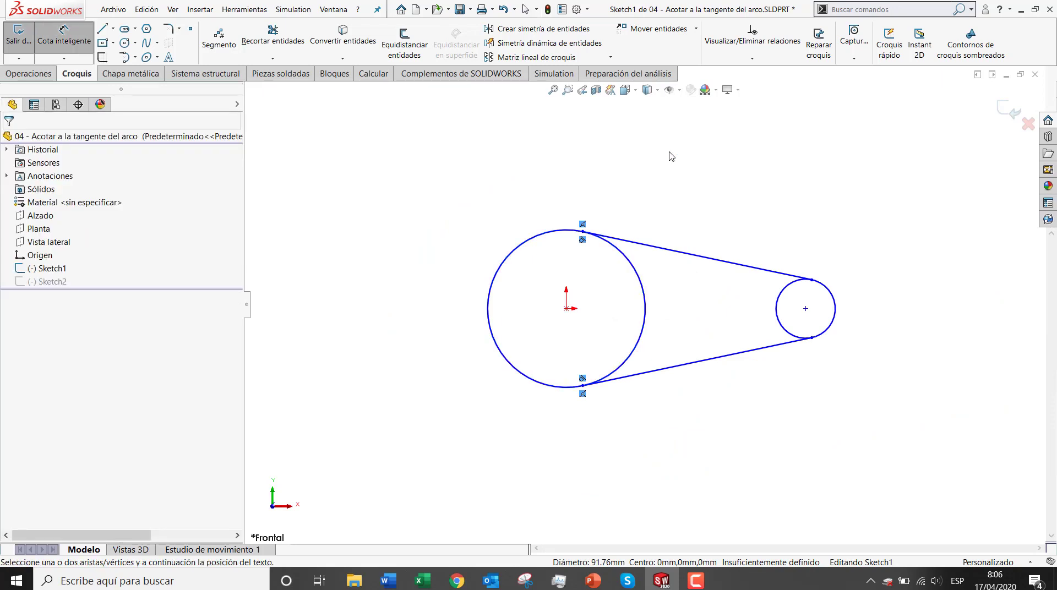
click(489, 308)
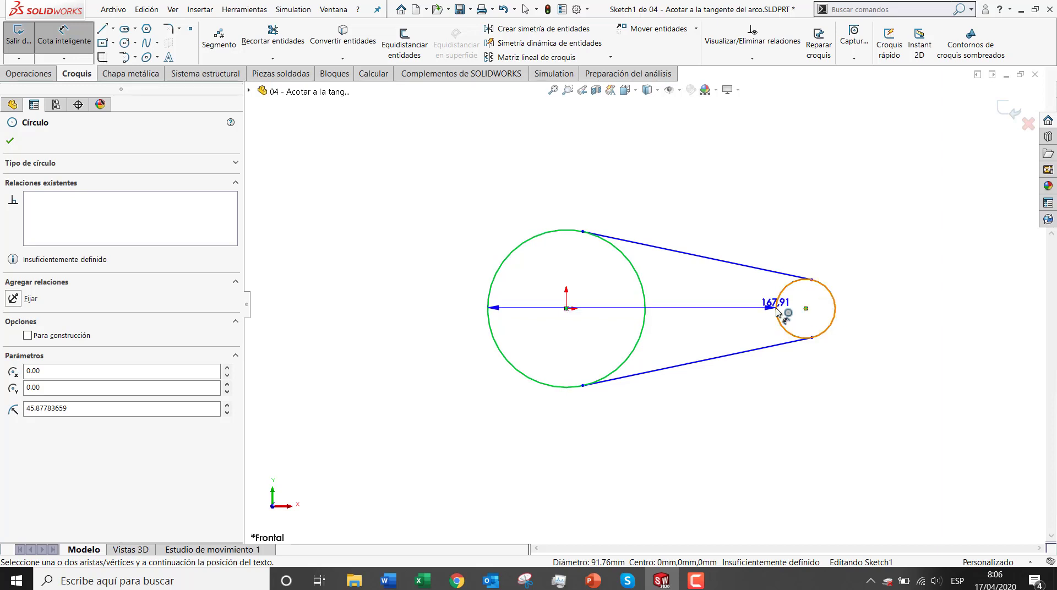
click(836, 310)
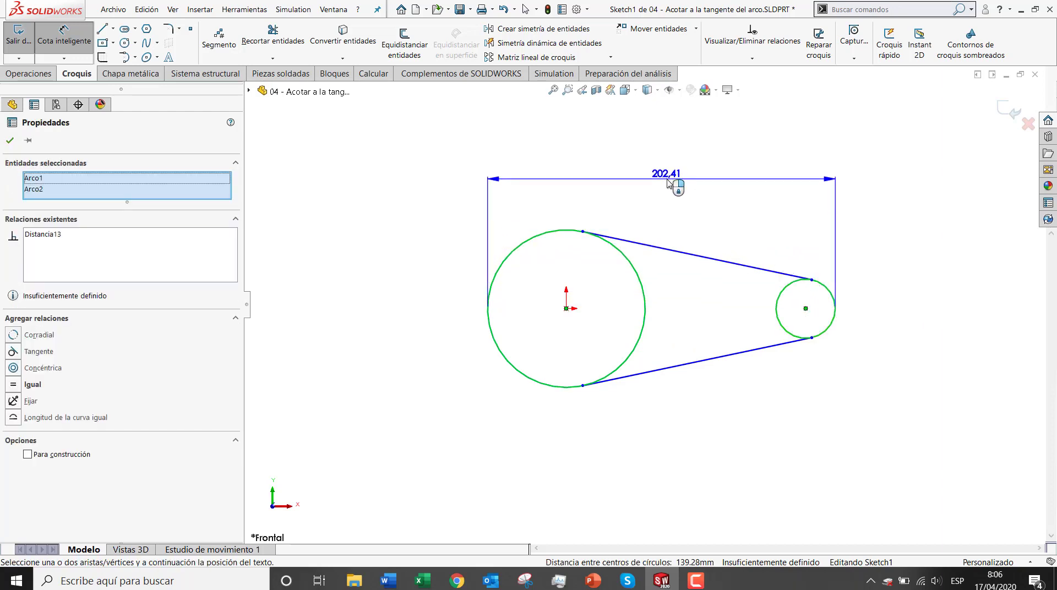
click(669, 182)
text(200)
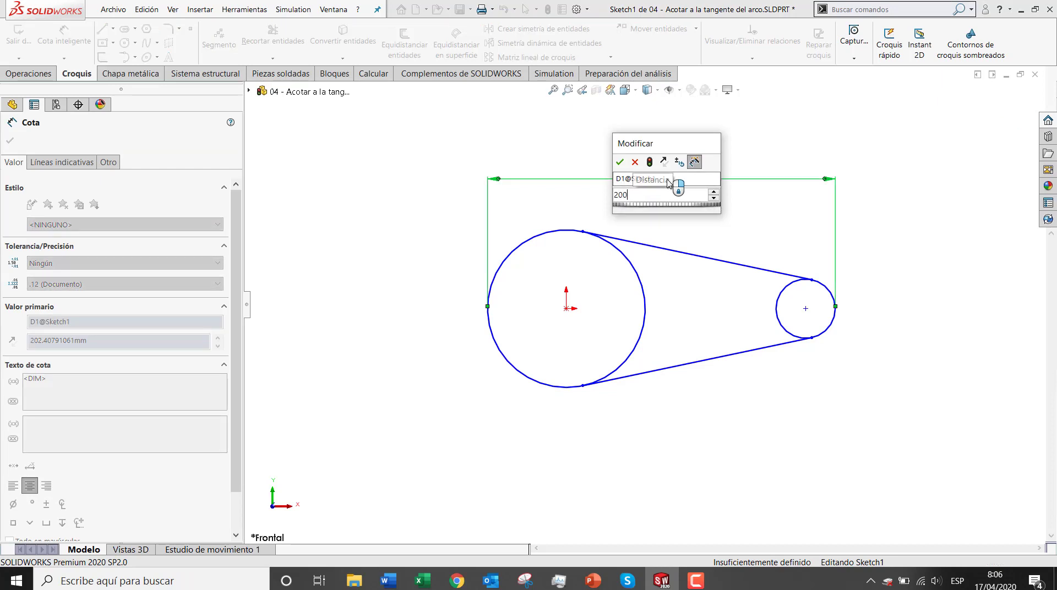
key(Return)
key(Escape)
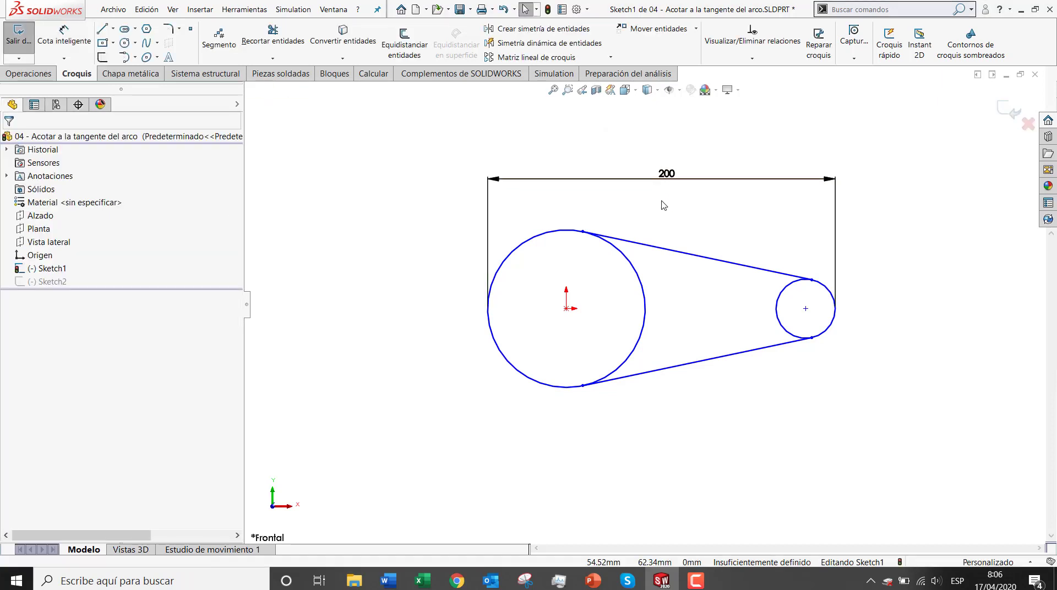
Step: Exit the sketch and close the part without saving the changes
click(1016, 115)
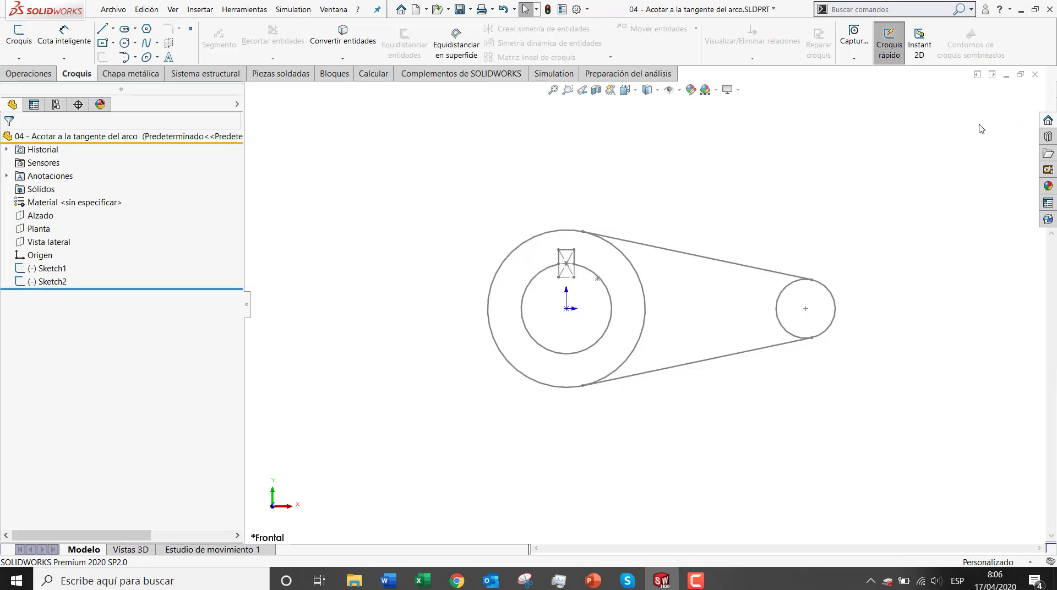
click(1034, 74)
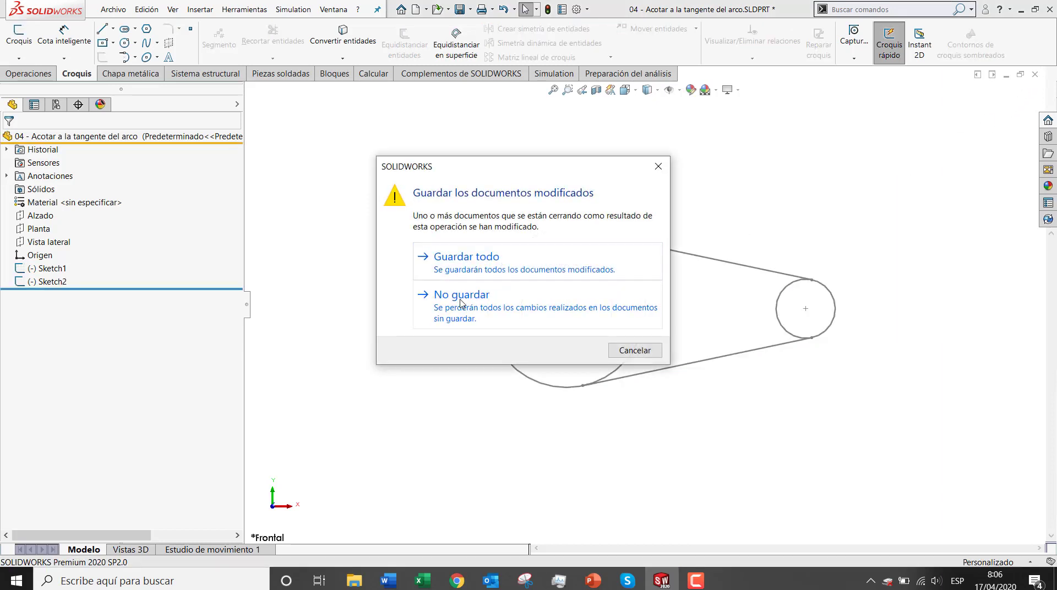
click(461, 301)
Step: Switch to the presentation, advance to the slide "Acotar respecto a línea constructiva" and return to SOLIDWORKS
key(alt+Tab)
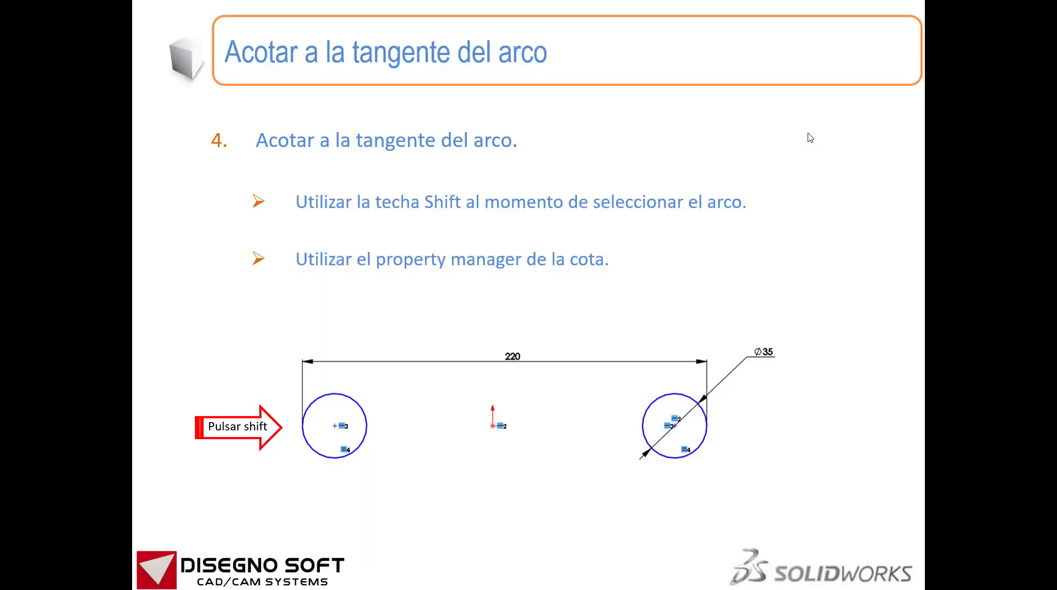
key(Right)
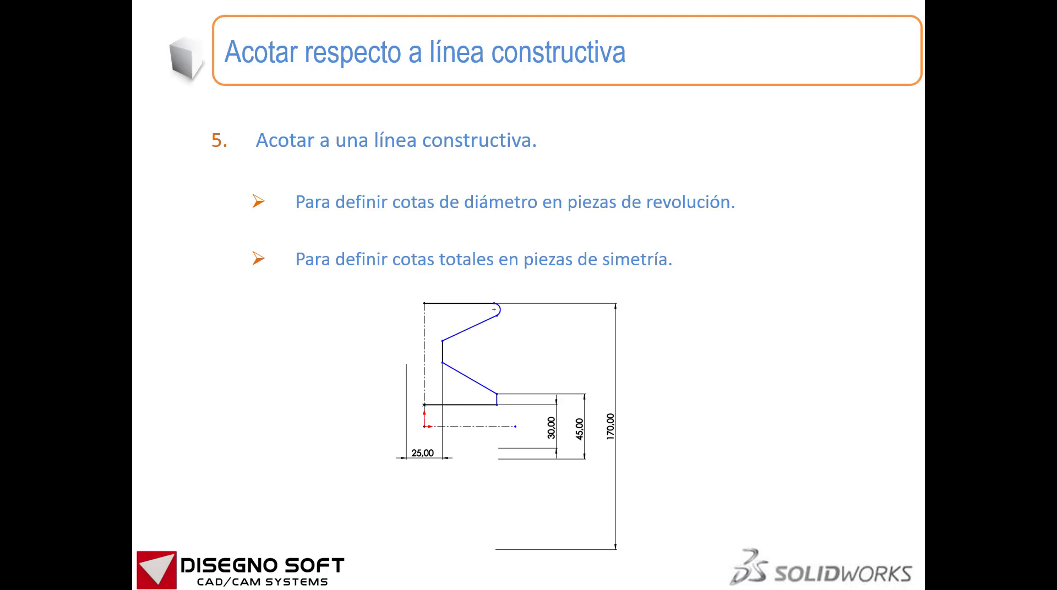
key(alt+Tab)
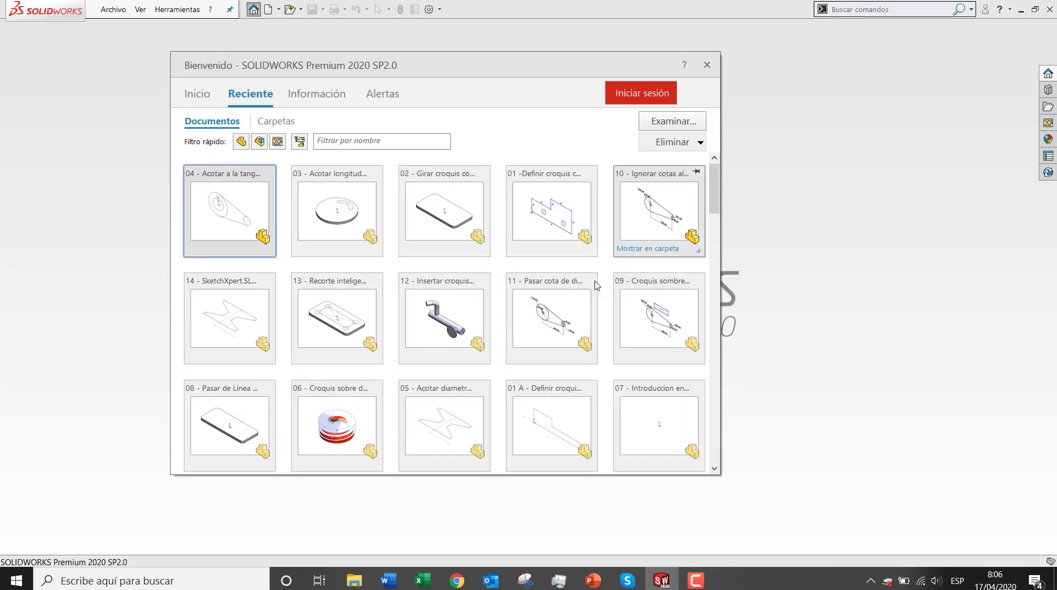
Step: Open the recent part "05 - Acotar diametro" and edit its Sketch3
click(451, 415)
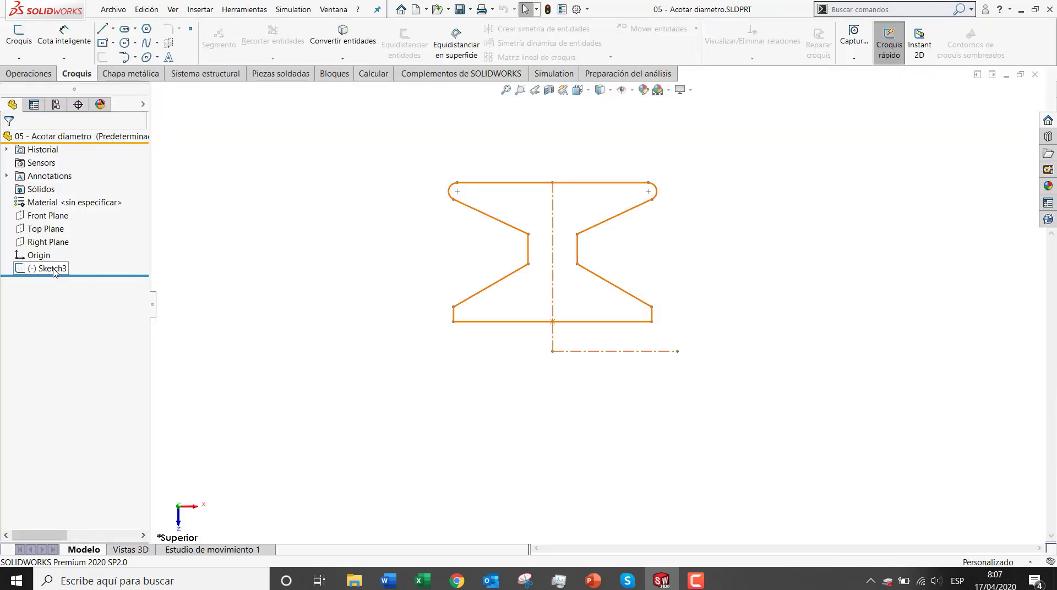
click(83, 268)
click(60, 240)
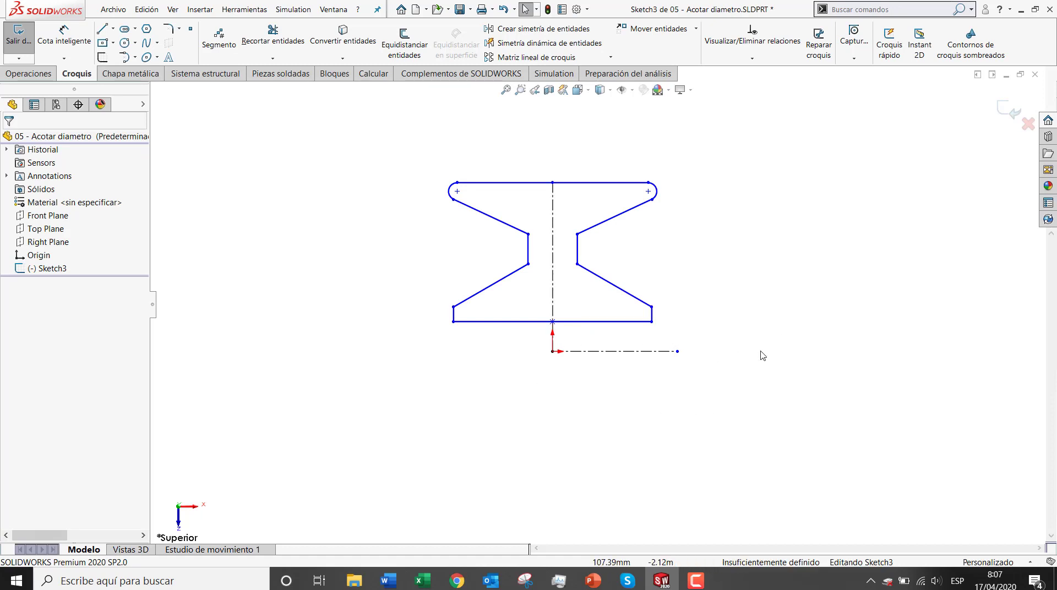
Step: Add a 30 mm diameter dimension between the profile's bottom line and the horizontal construction line, placed beyond the centerline
click(630, 324)
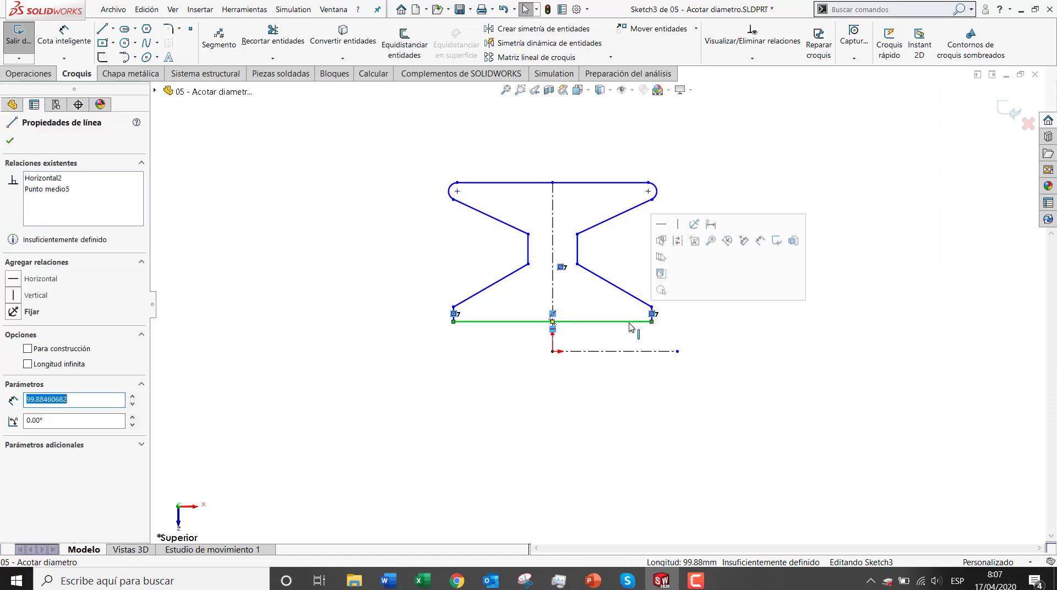
click(760, 242)
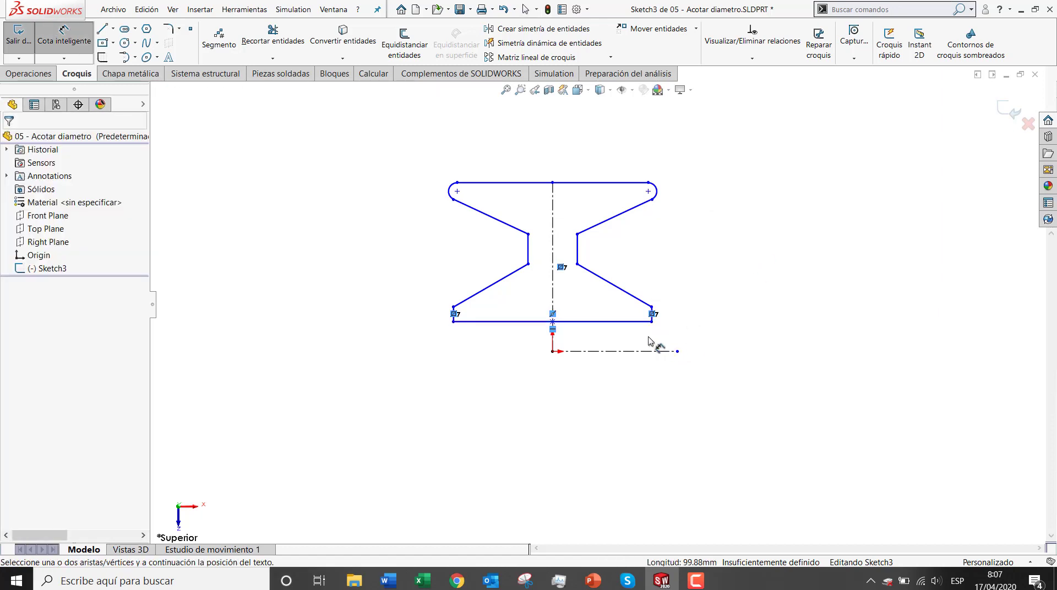
click(620, 324)
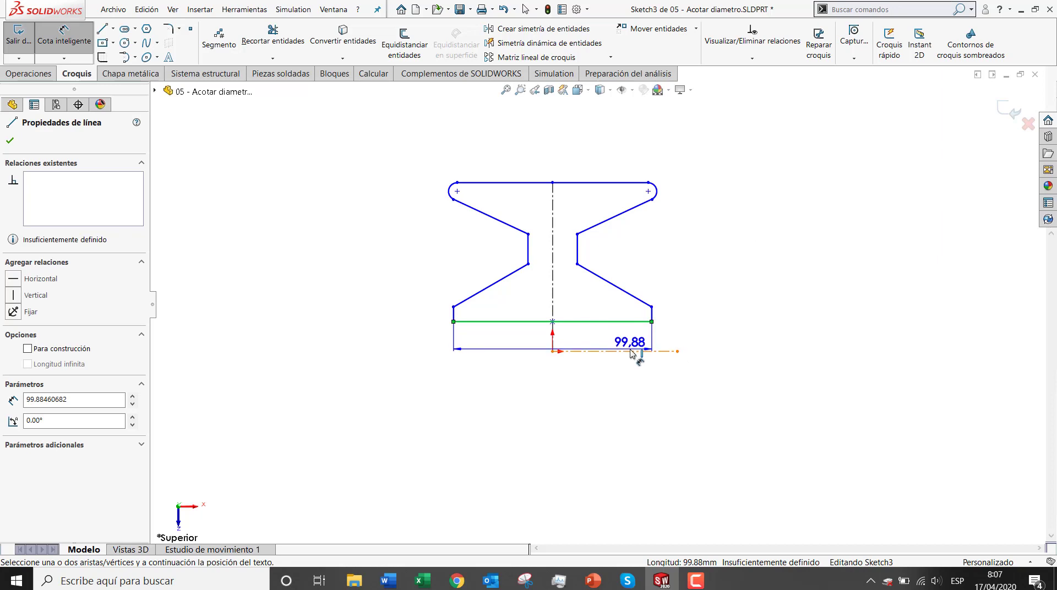
click(616, 351)
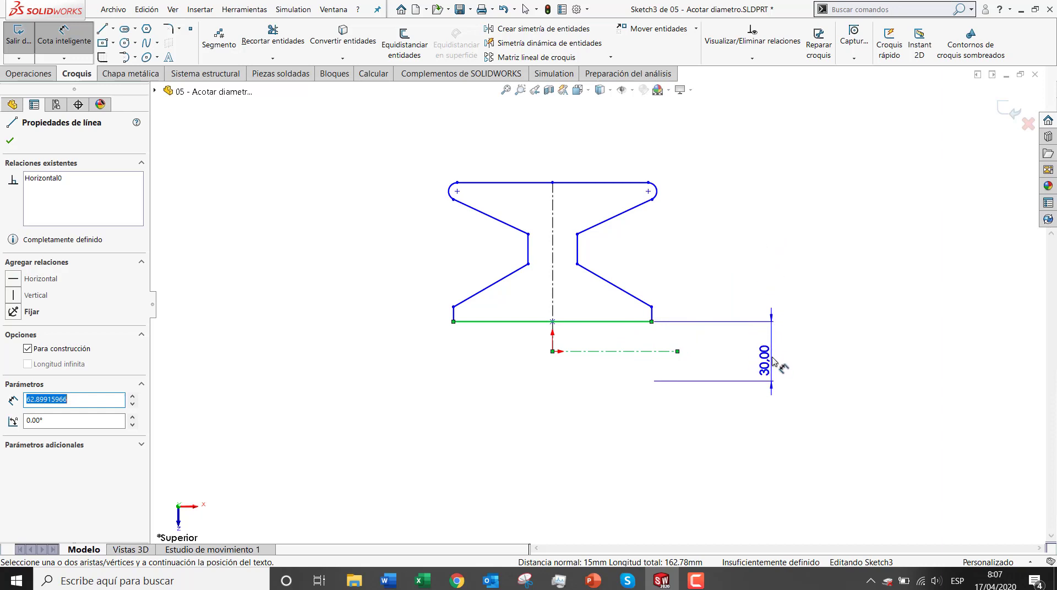
click(773, 355)
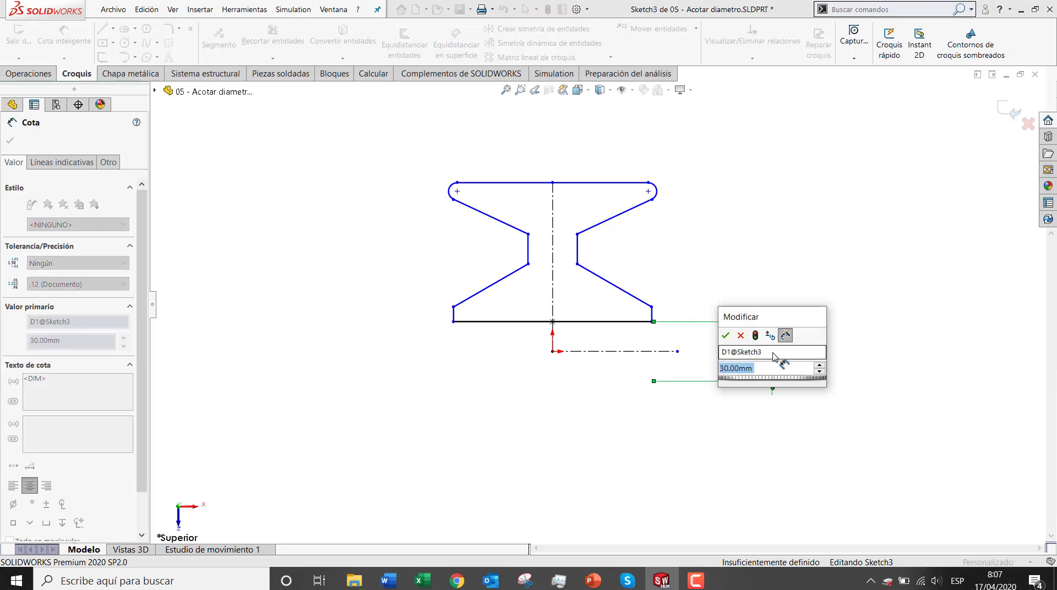
click(725, 336)
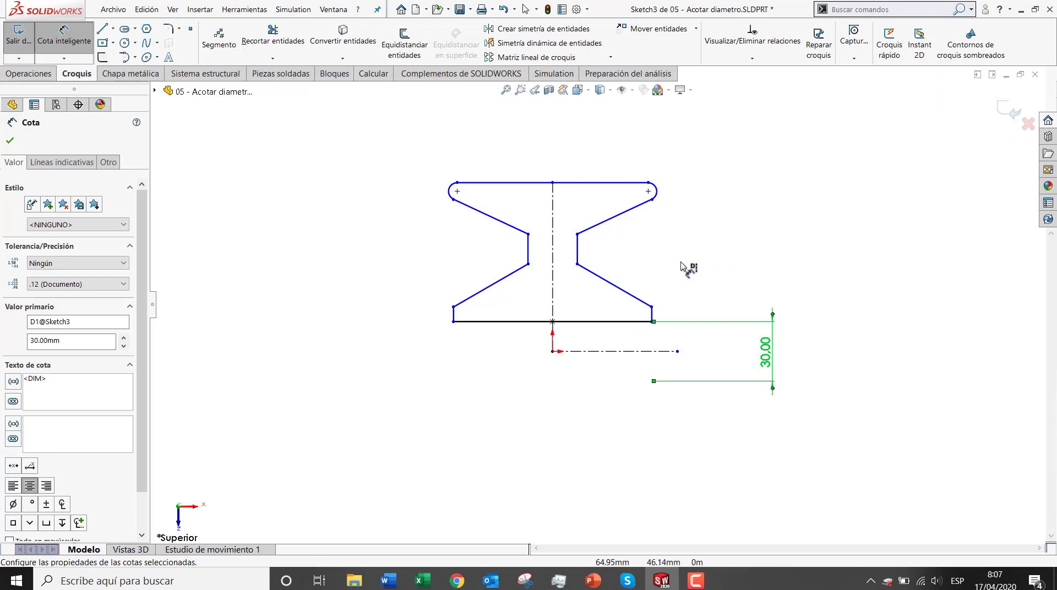
Step: Add a 45 mm diameter dimension from the upper end of the profile's short lower-right edge to the horizontal construction line
click(652, 307)
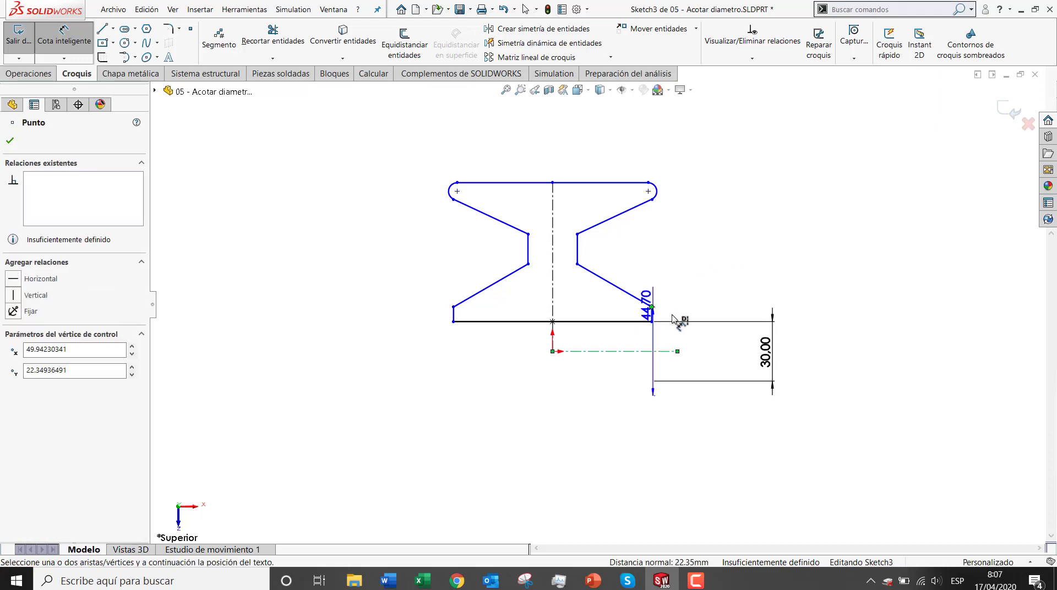
click(848, 356)
text(45)
key(Return)
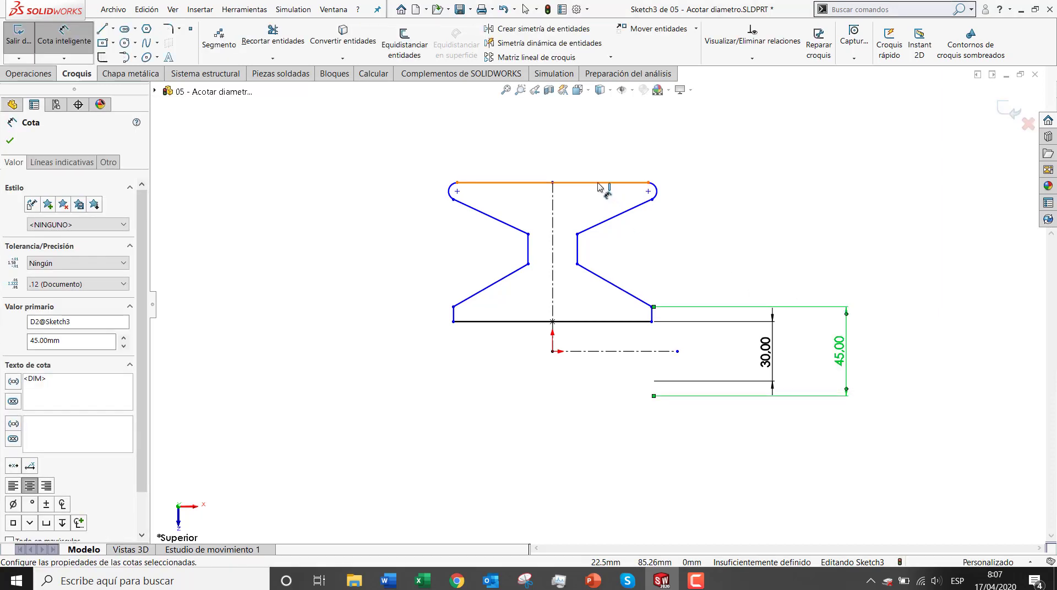
Step: Add a 170 mm diameter dimension between the profile's top line and the horizontal construction line
click(607, 182)
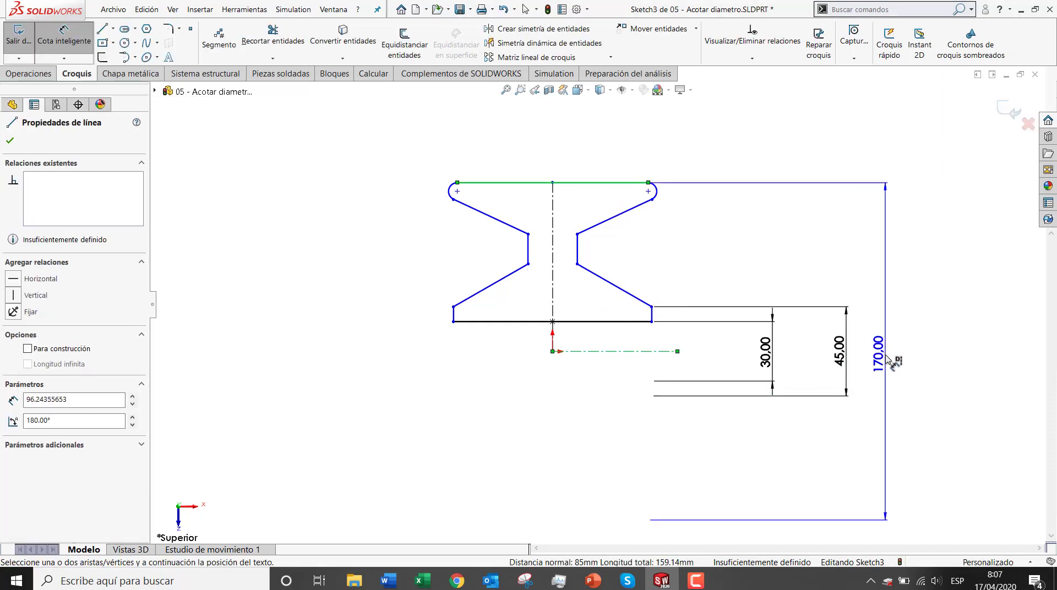
click(888, 360)
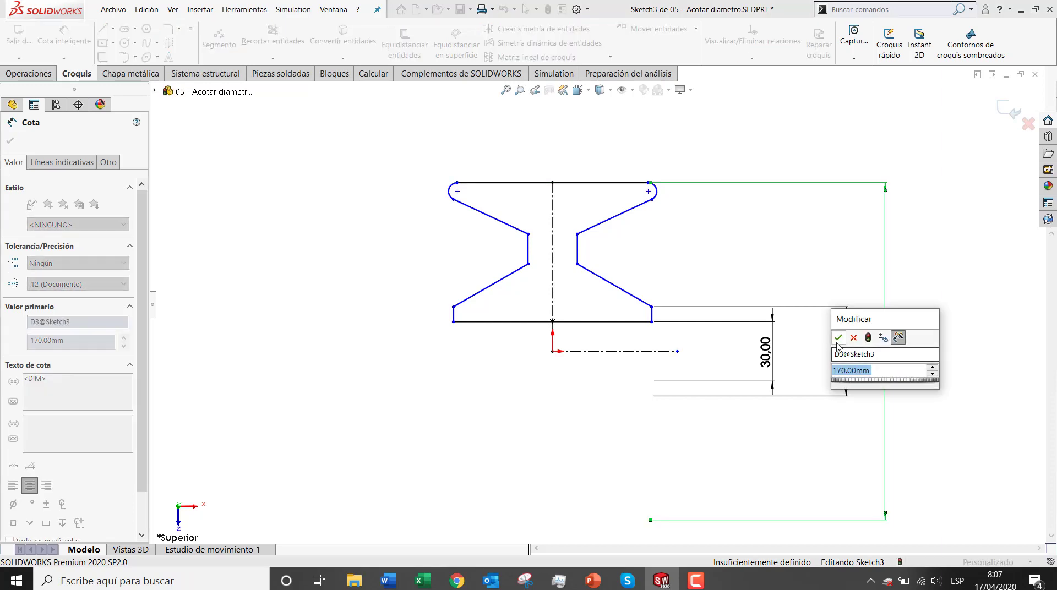
click(838, 338)
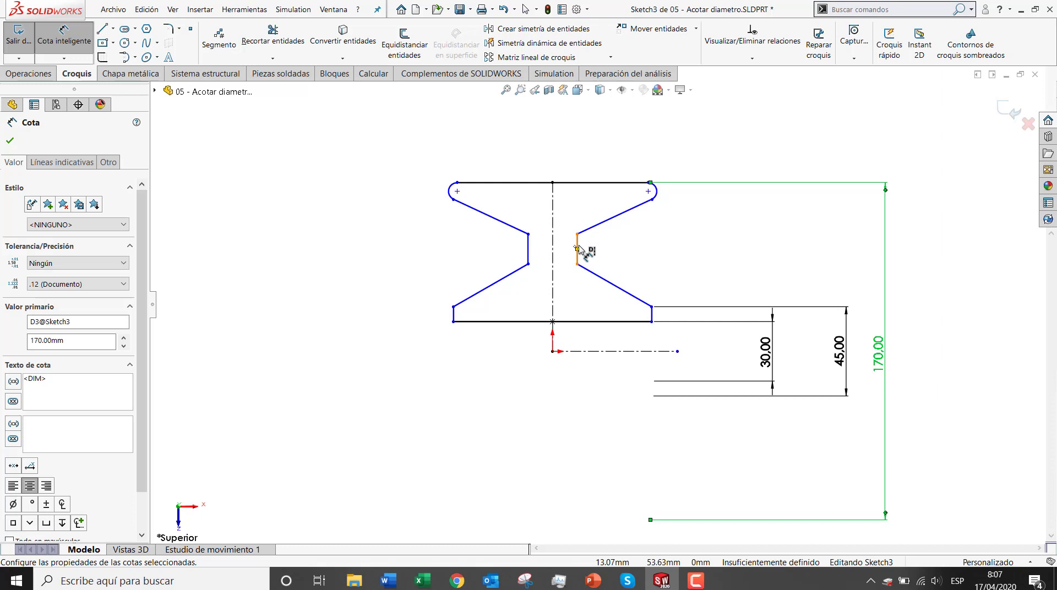
key(ctrl+s)
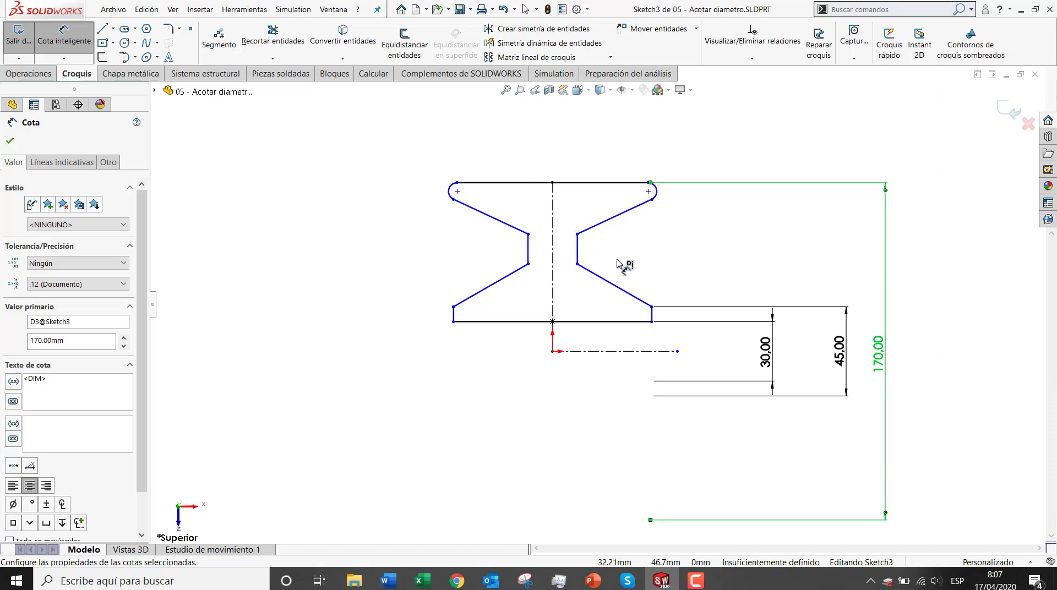
Step: Add a 25 mm doubled dimension from the right inner vertical edge to the vertical construction line, placed above the profile
click(553, 259)
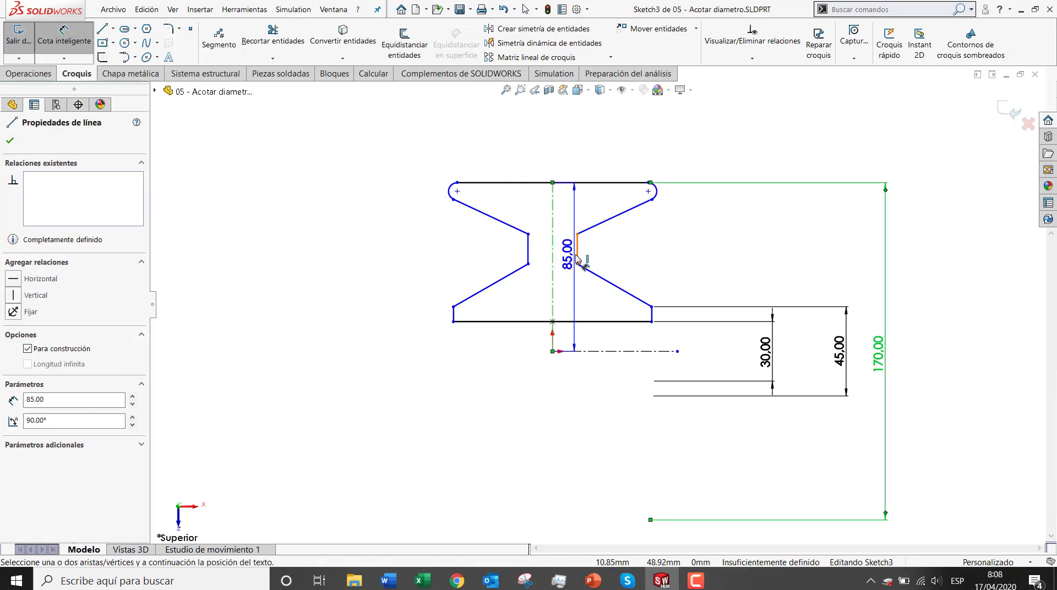
click(577, 256)
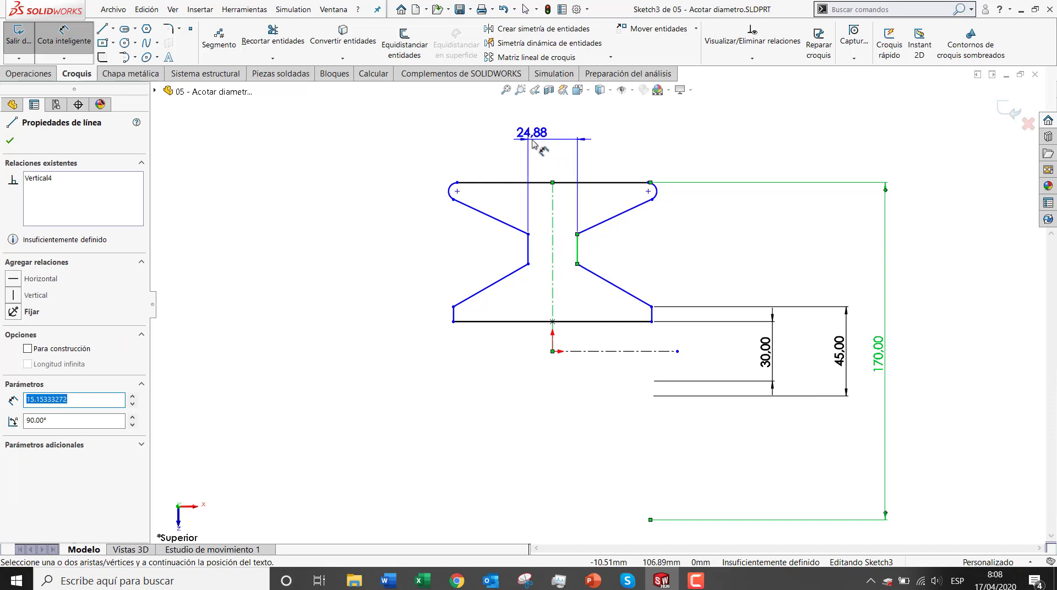
click(546, 143)
text(25)
key(Return)
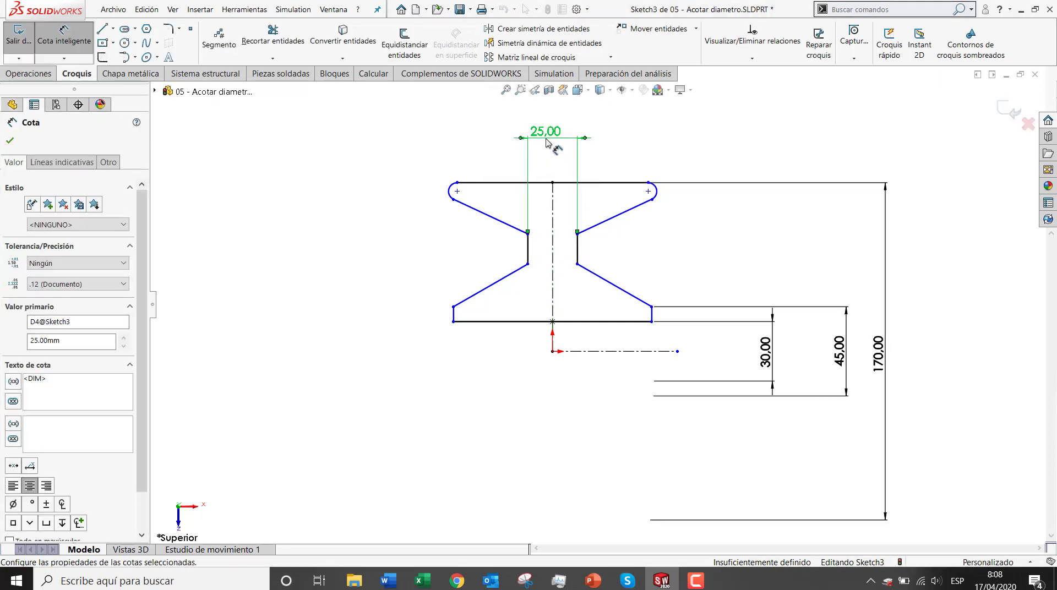
key(Escape)
Step: Revolve the profile 360° into a solid boss about the horizontal construction line
mouse_move(793, 313)
middle_down()
mouse_move(720, 323)
mouse_move(727, 334)
middle_up()
click(44, 74)
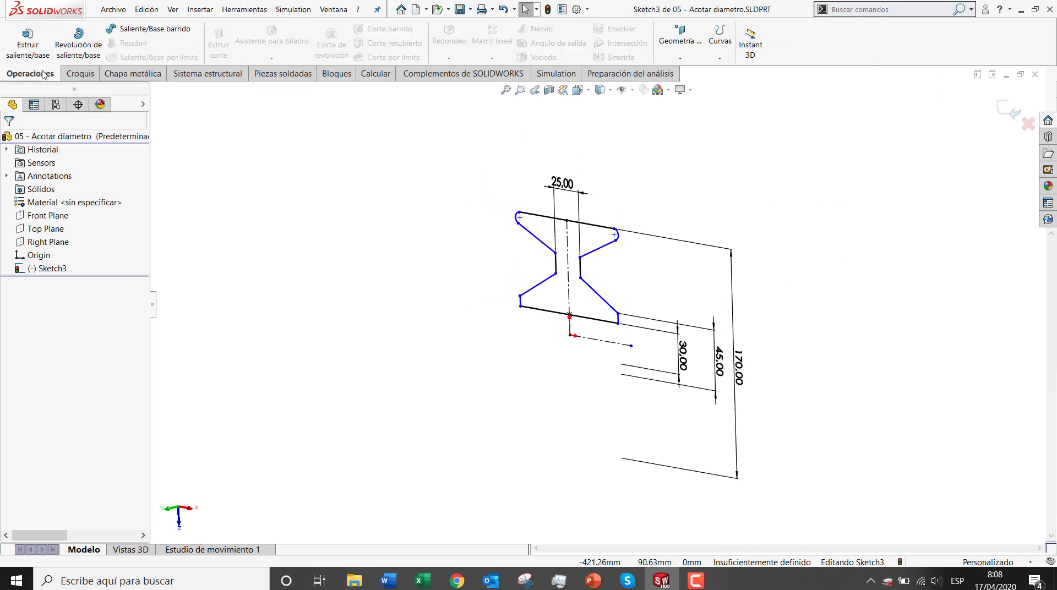
click(101, 47)
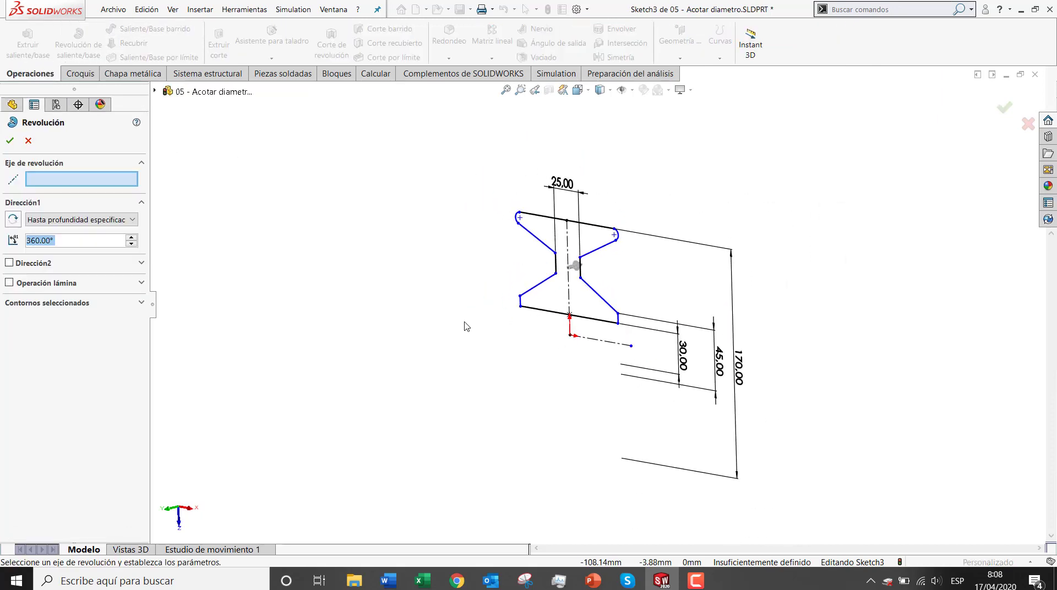
click(595, 341)
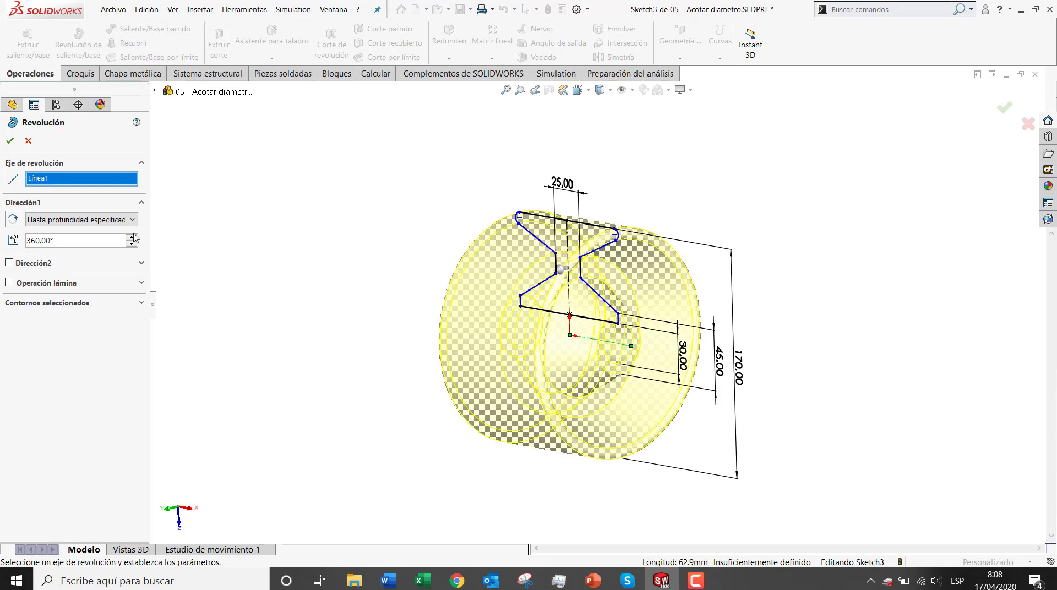
click(9, 143)
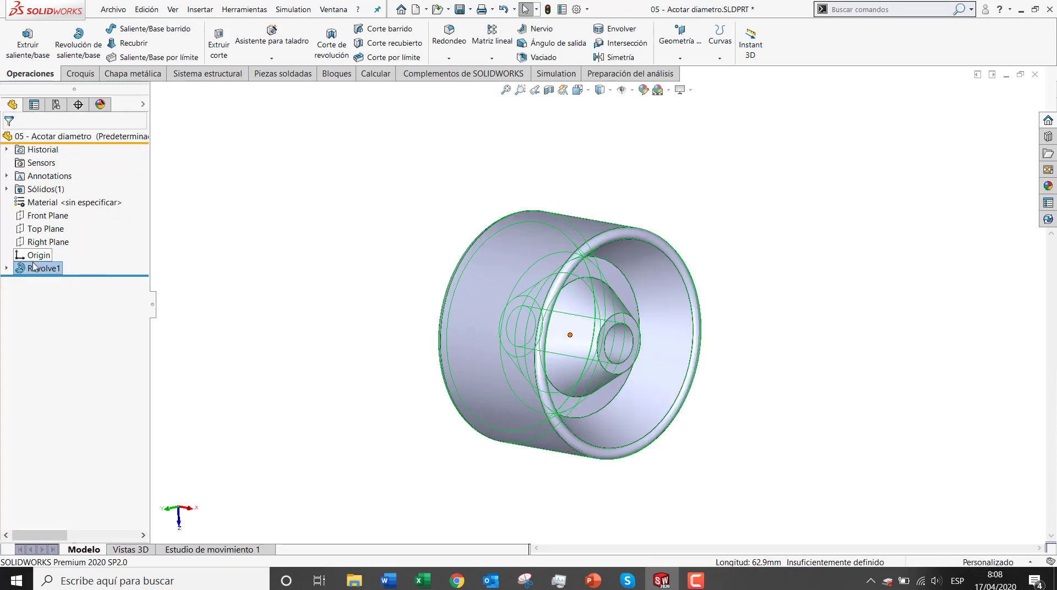
click(21, 267)
click(349, 299)
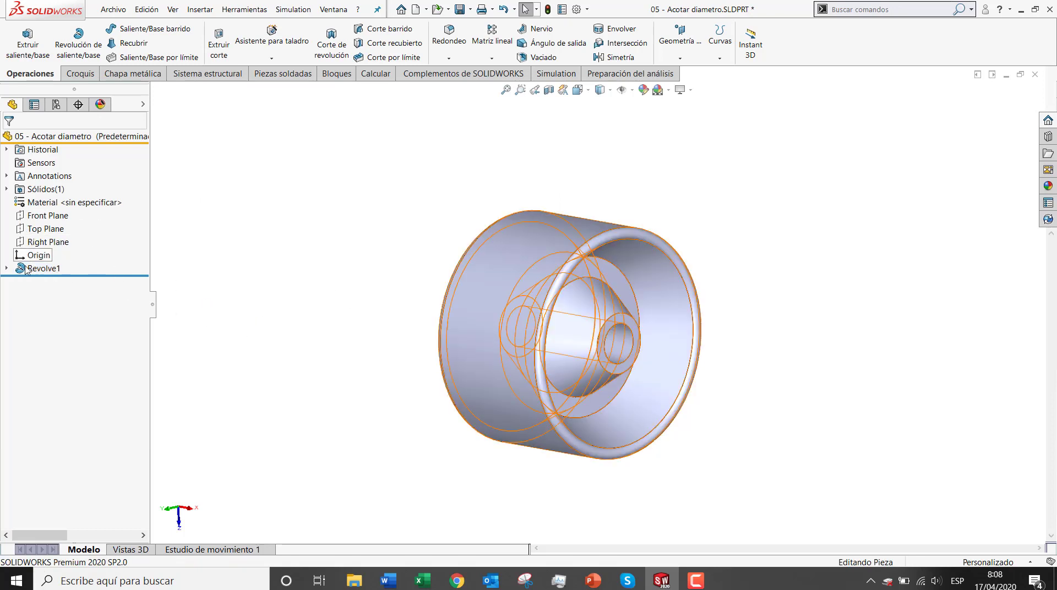
Step: Expand the revolve feature and display the dimensions of its underlying sketch on the solid
click(6, 268)
click(57, 282)
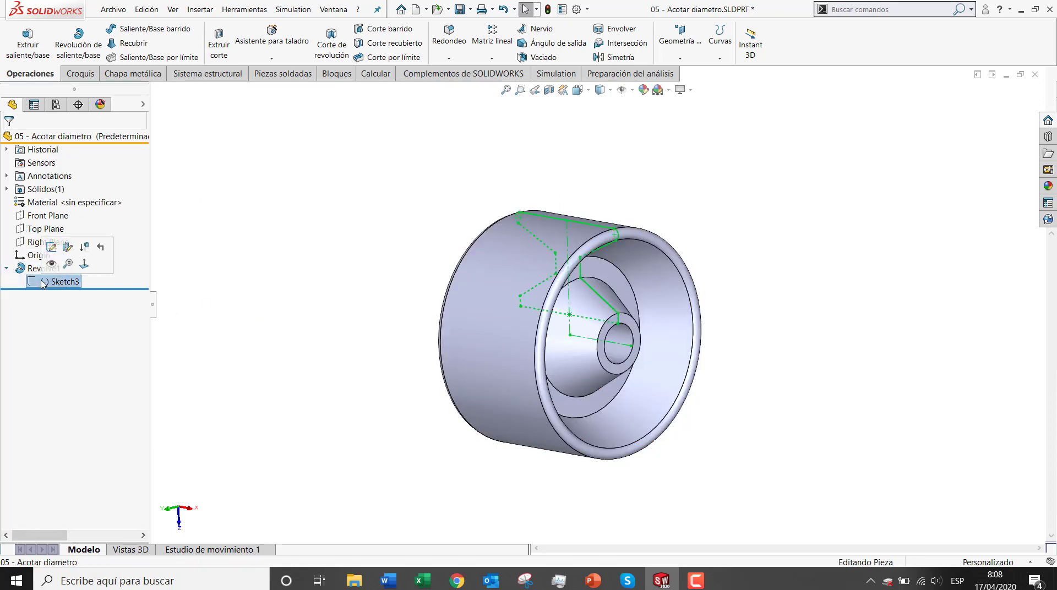
middle_drag(707, 378, 718, 378)
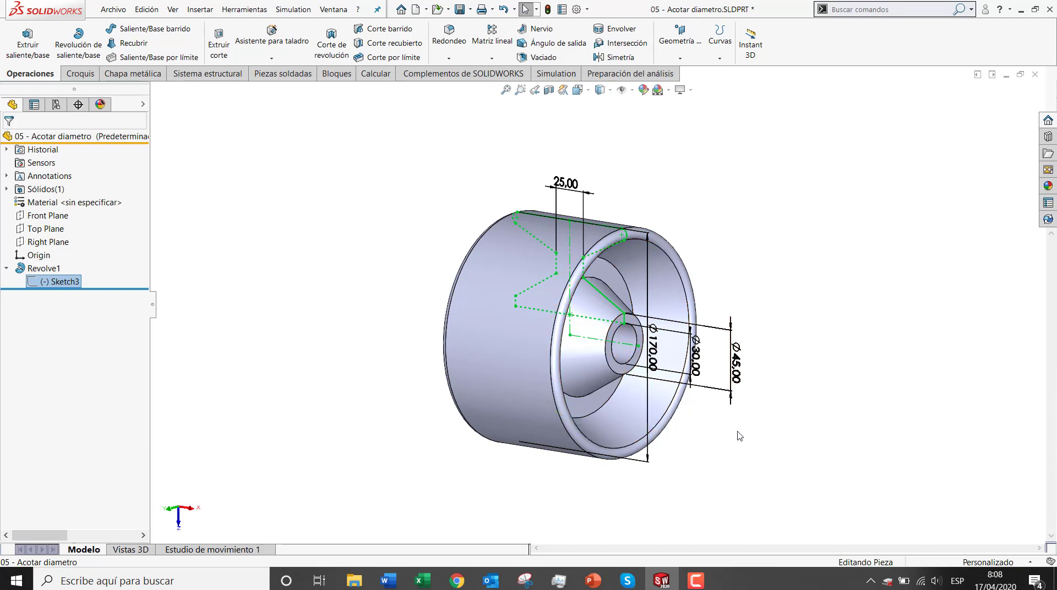
Step: Close the revolved part without saving and advance the PowerPoint presentation to the intersection curve slide
click(1037, 75)
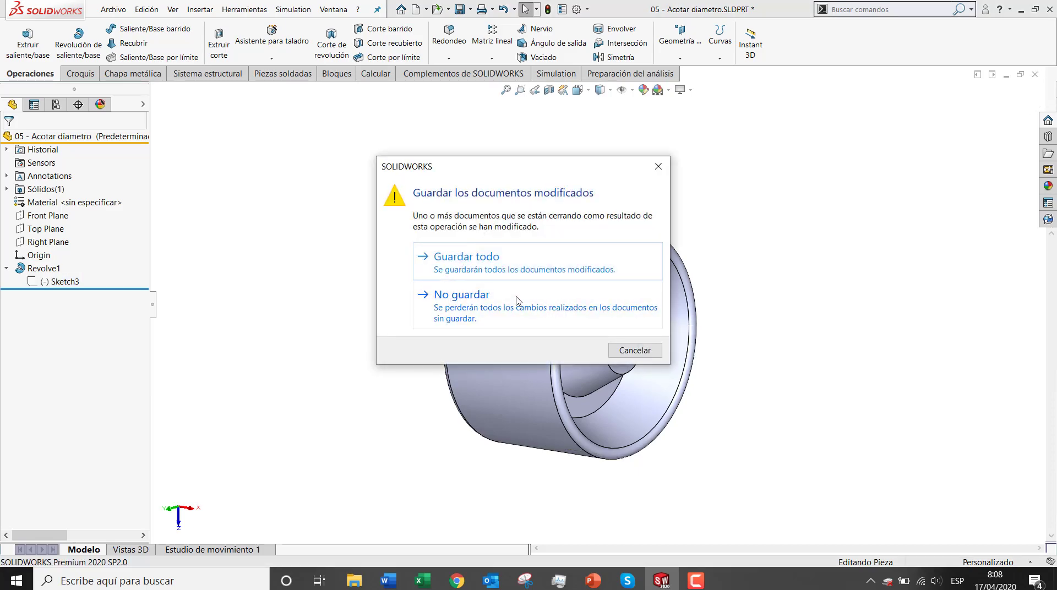
click(520, 302)
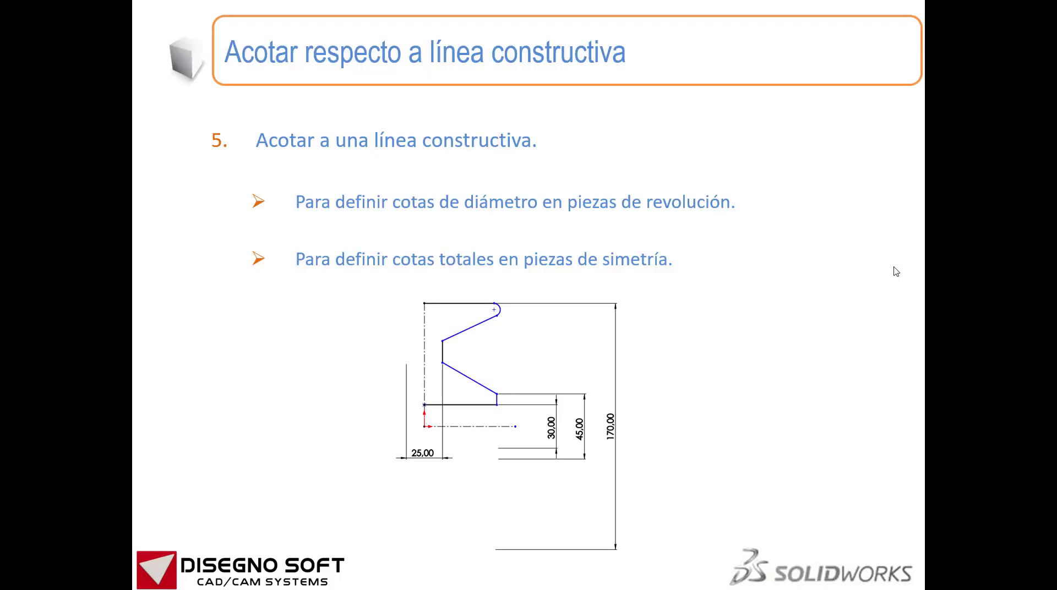
click(639, 325)
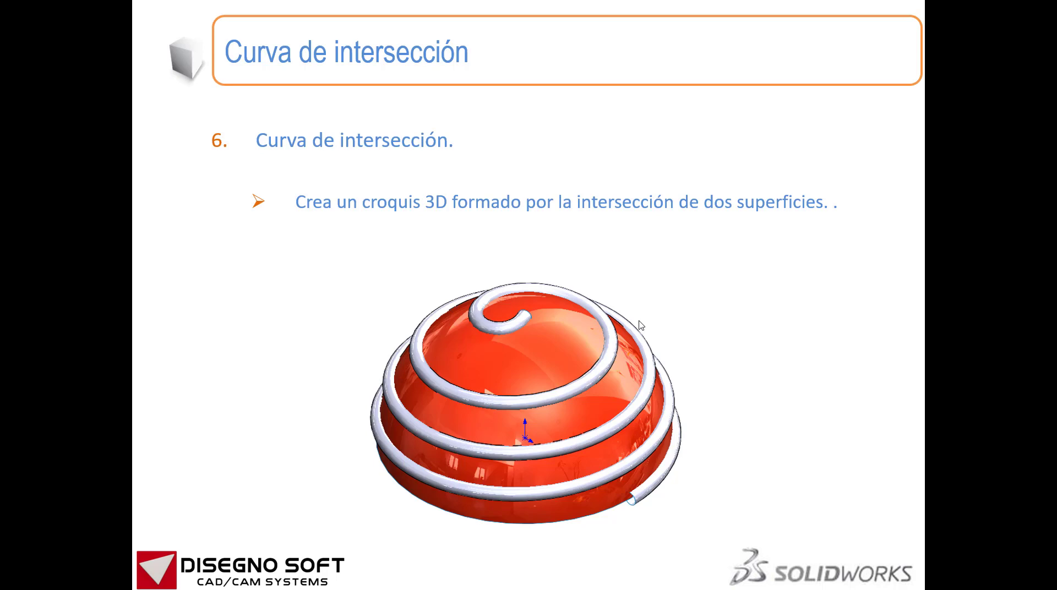
Step: Switch to SOLIDWORKS and open the part "06 - Croquis sobre domo" to inspect its dome and helical surfaces
key(alt+Tab)
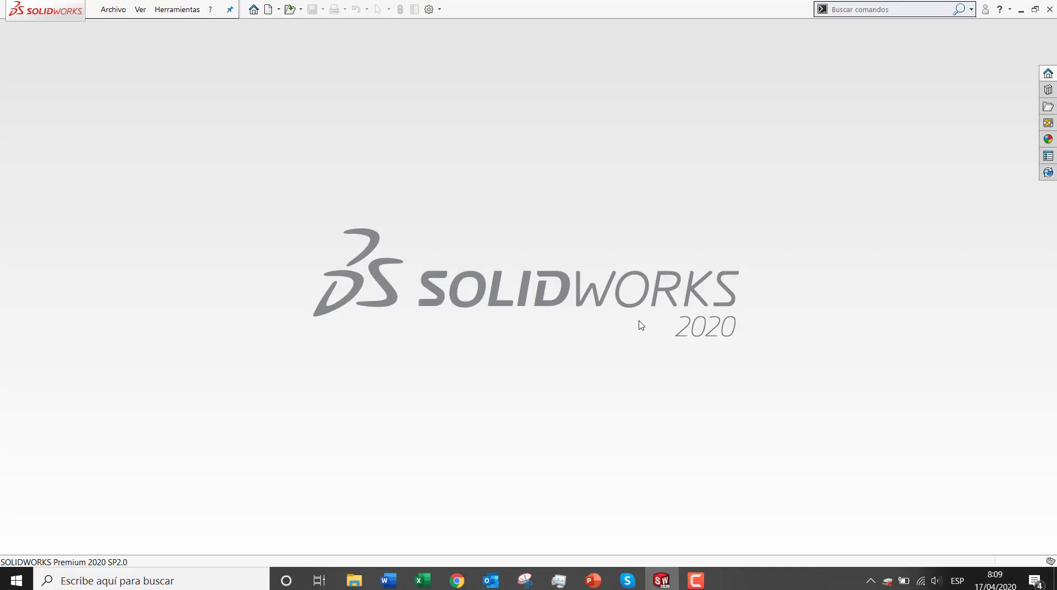
click(437, 428)
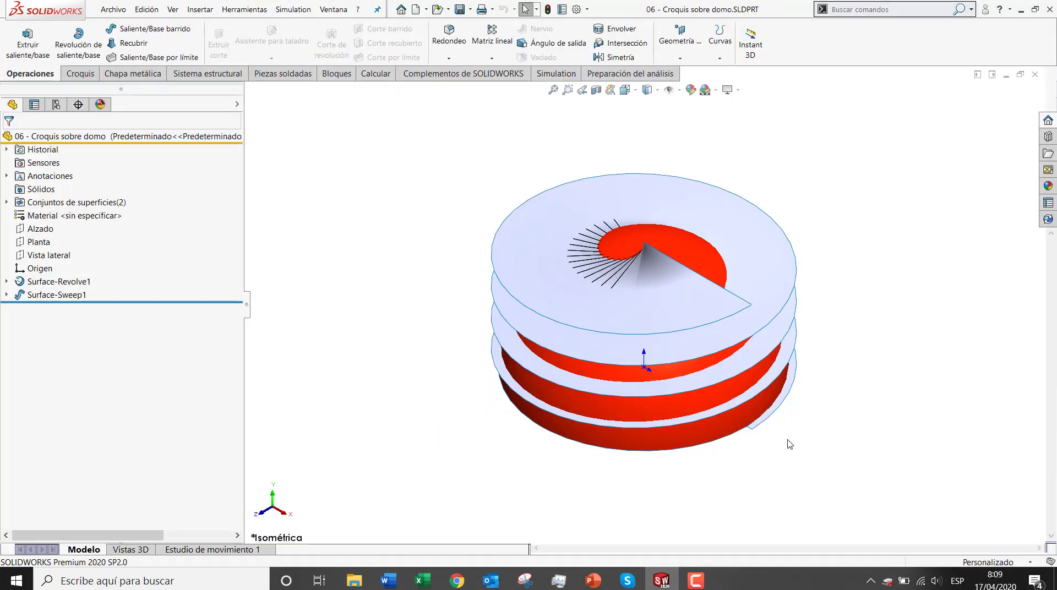
middle_drag(790, 445, 836, 355)
middle_drag(809, 318, 872, 411)
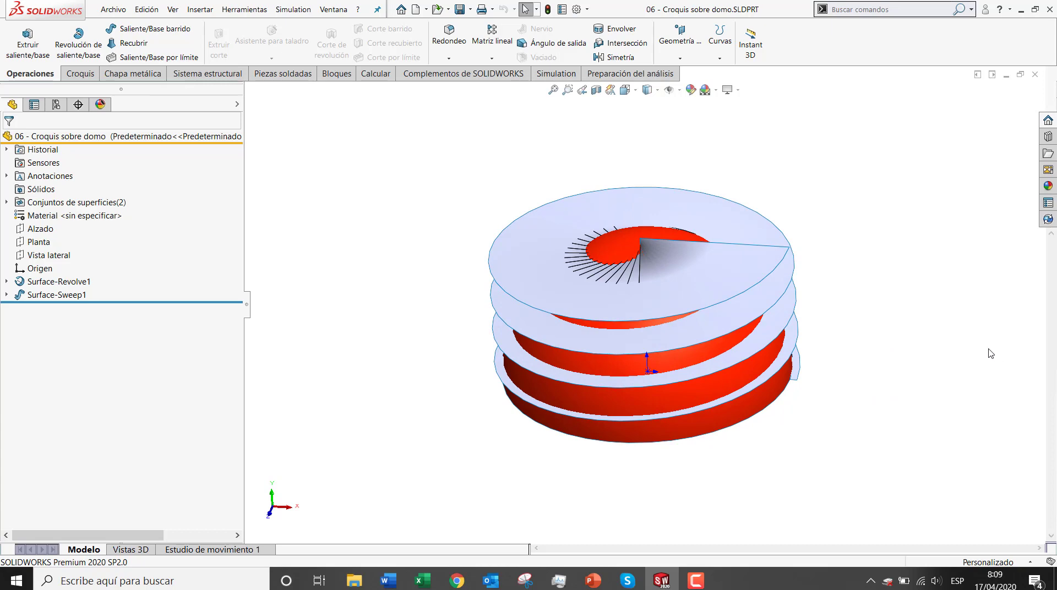
Step: Create a 3D sketch with the intersection curve between the red dome surface and the helical swept surface
click(245, 10)
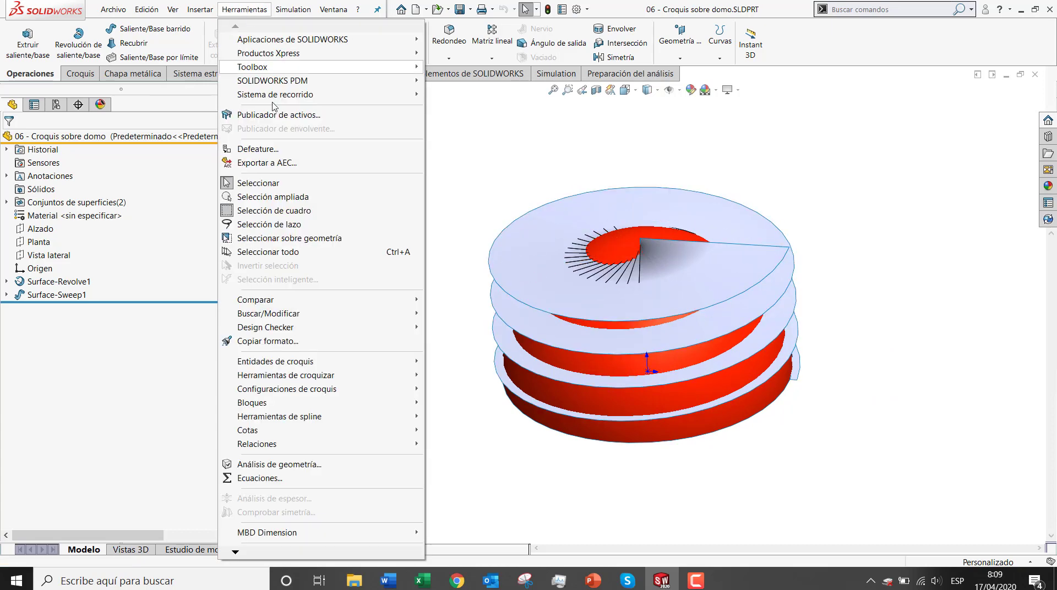
mouse_move(332, 380)
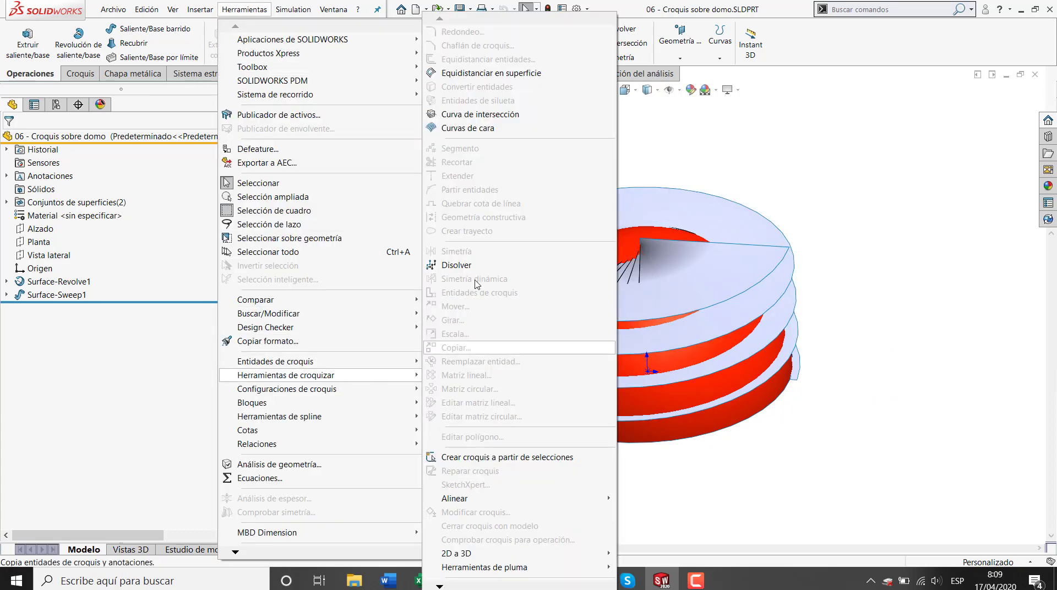
click(484, 115)
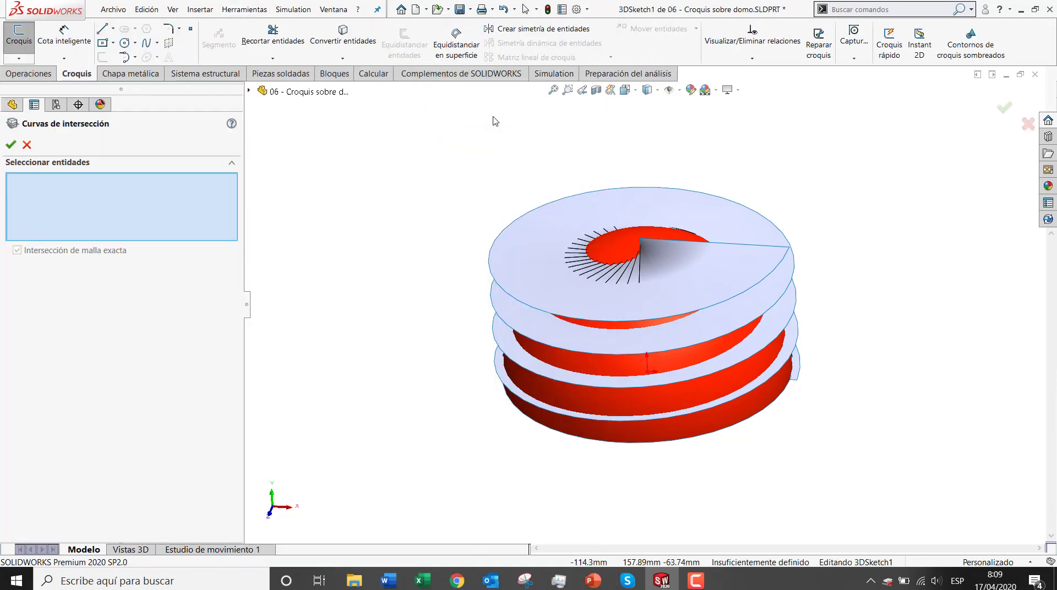
click(703, 429)
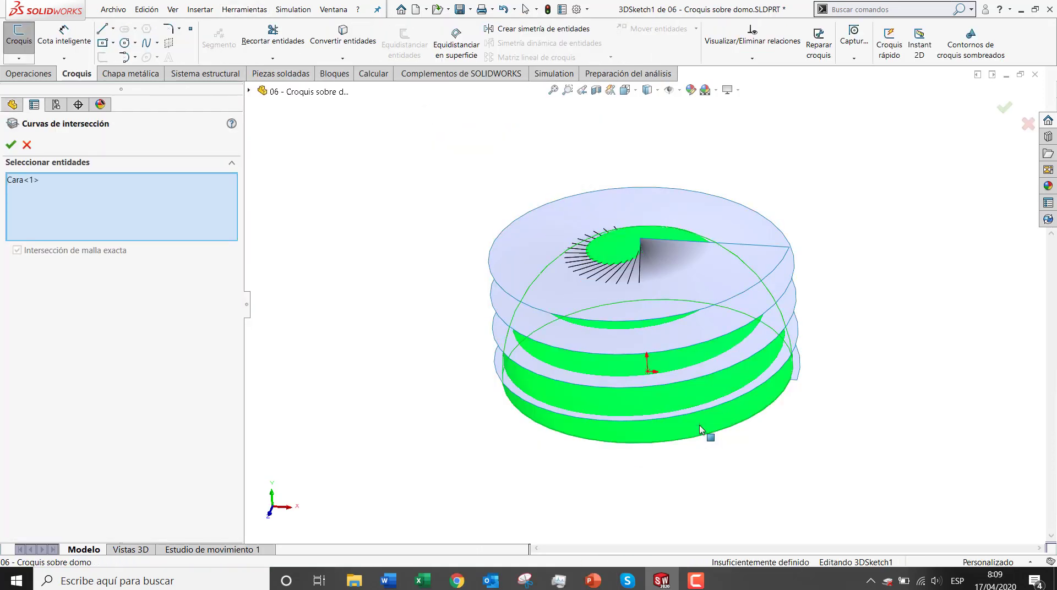
click(760, 242)
click(10, 144)
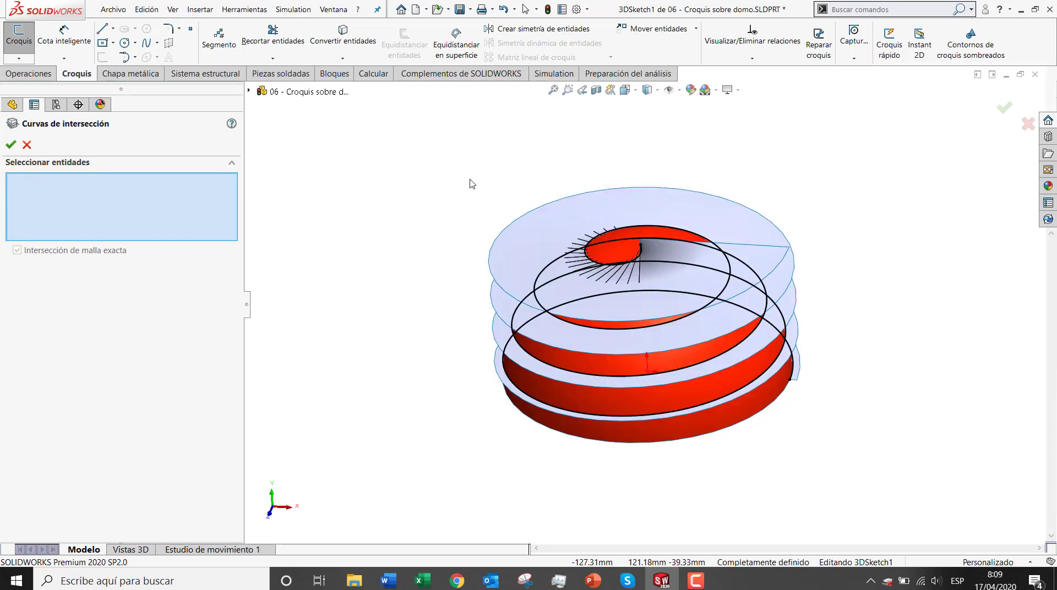
click(27, 145)
middle_drag(460, 395, 463, 366)
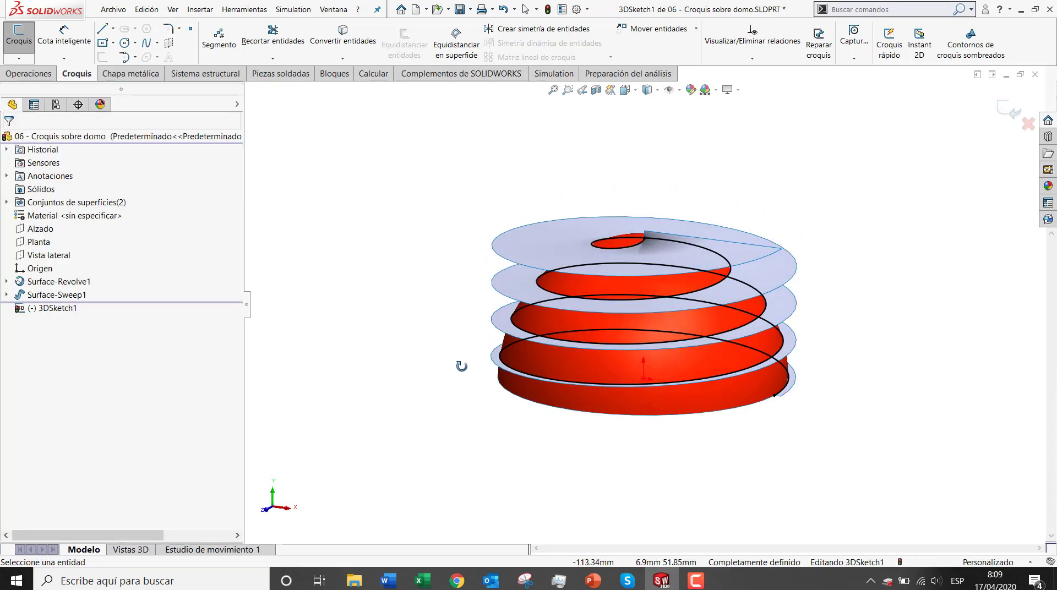
click(1011, 112)
Step: Hide the helical swept surface to leave the spiral curve exposed on the dome
click(784, 273)
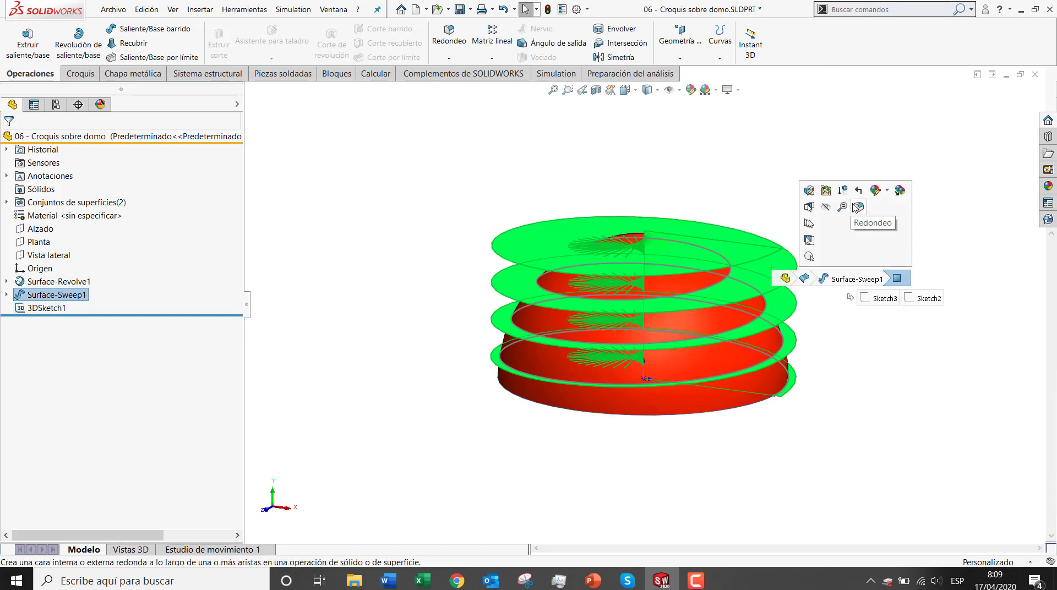
click(834, 207)
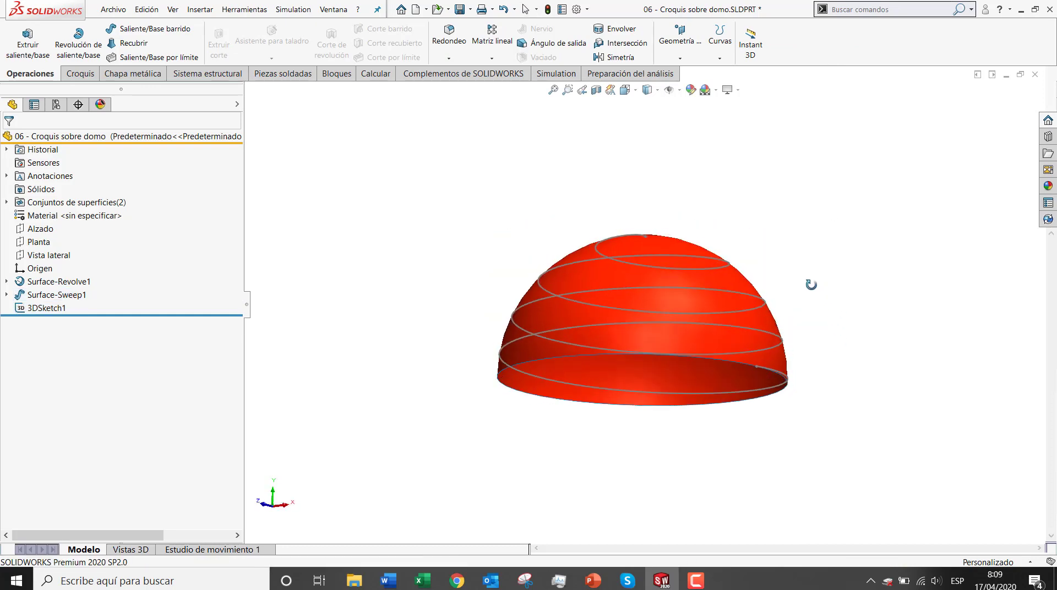
middle_drag(839, 360, 832, 299)
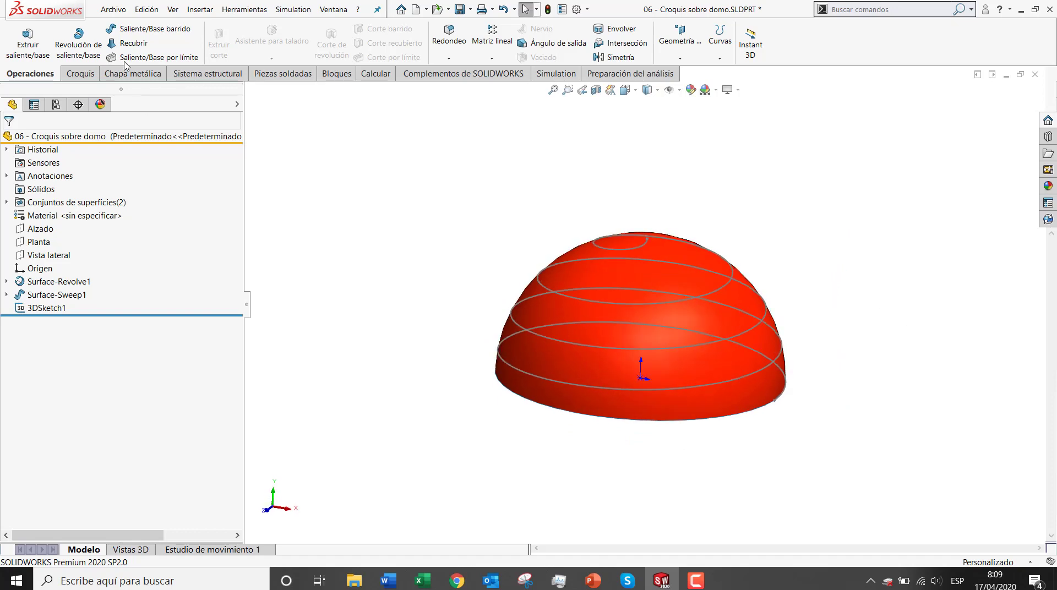
Step: Sweep a solid circular profile along the spiral 3D sketch on the dome
click(125, 29)
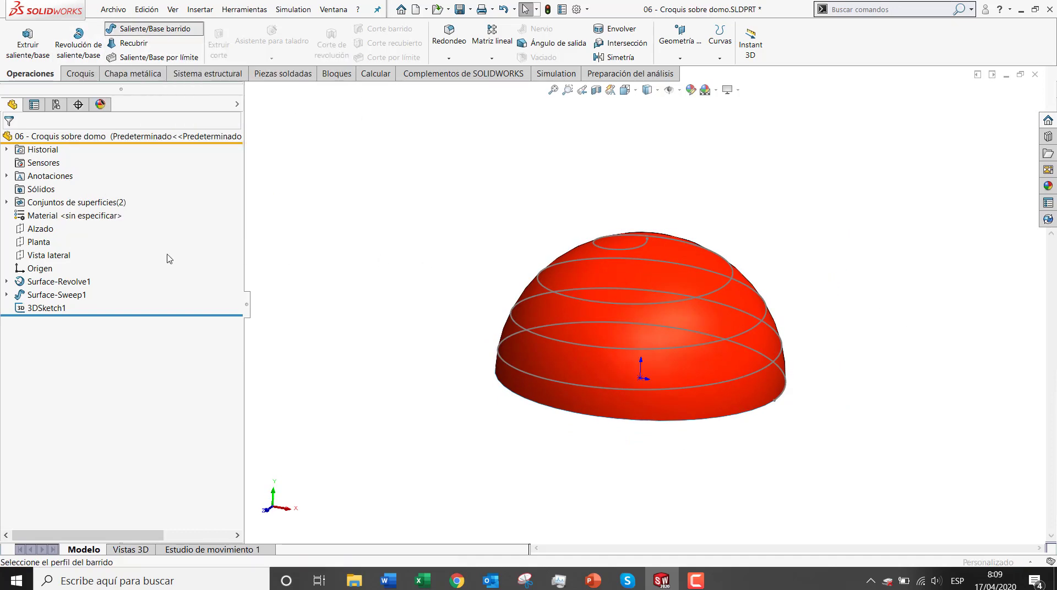
click(747, 378)
click(10, 141)
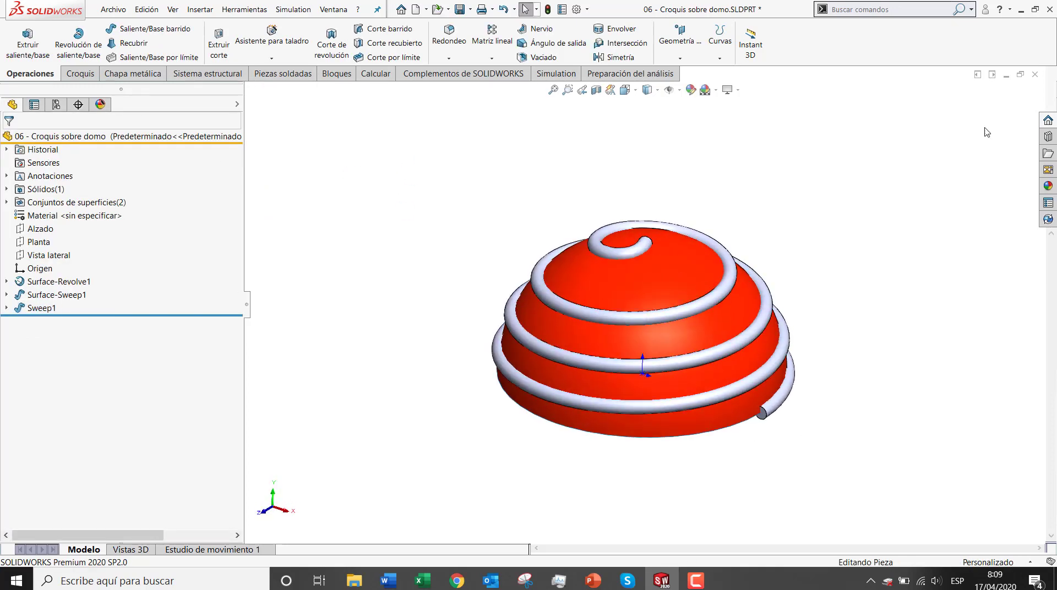
Step: Close the dome part without saving and advance the PowerPoint presentation to the numeric input slide
click(1035, 74)
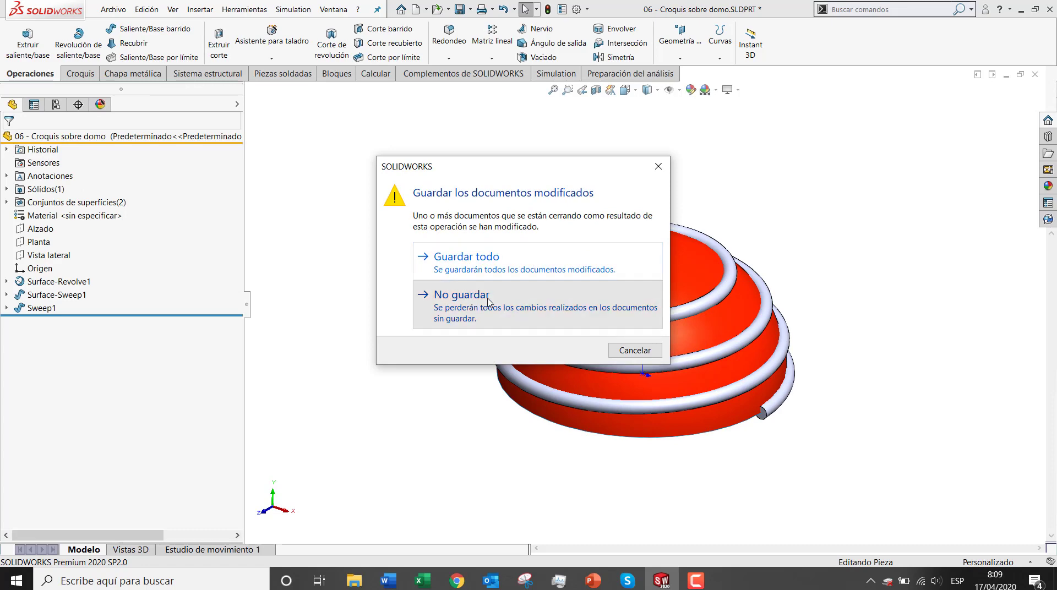
click(474, 302)
key(alt+Tab)
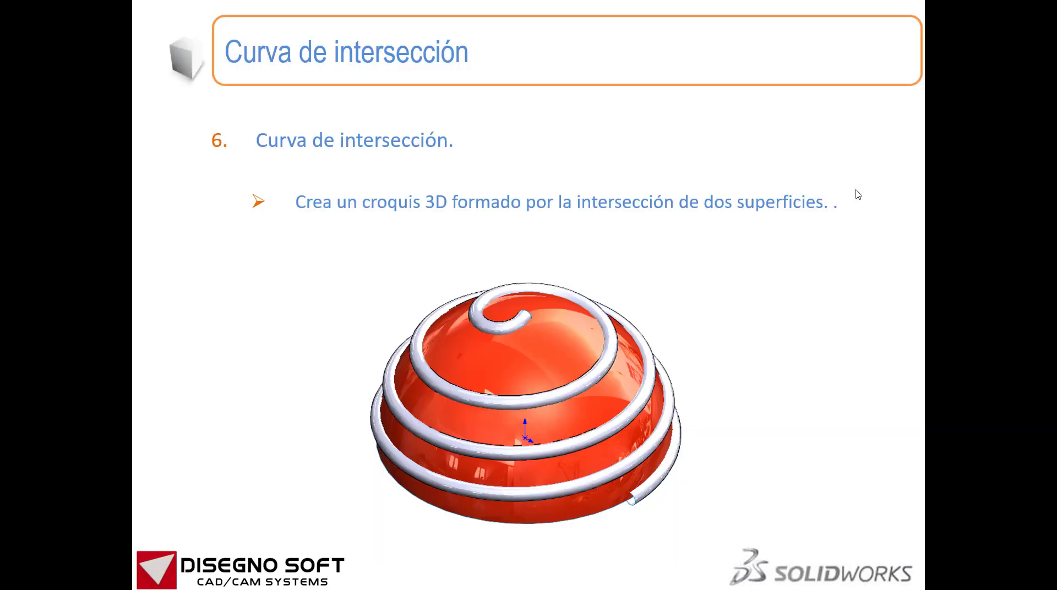
click(545, 265)
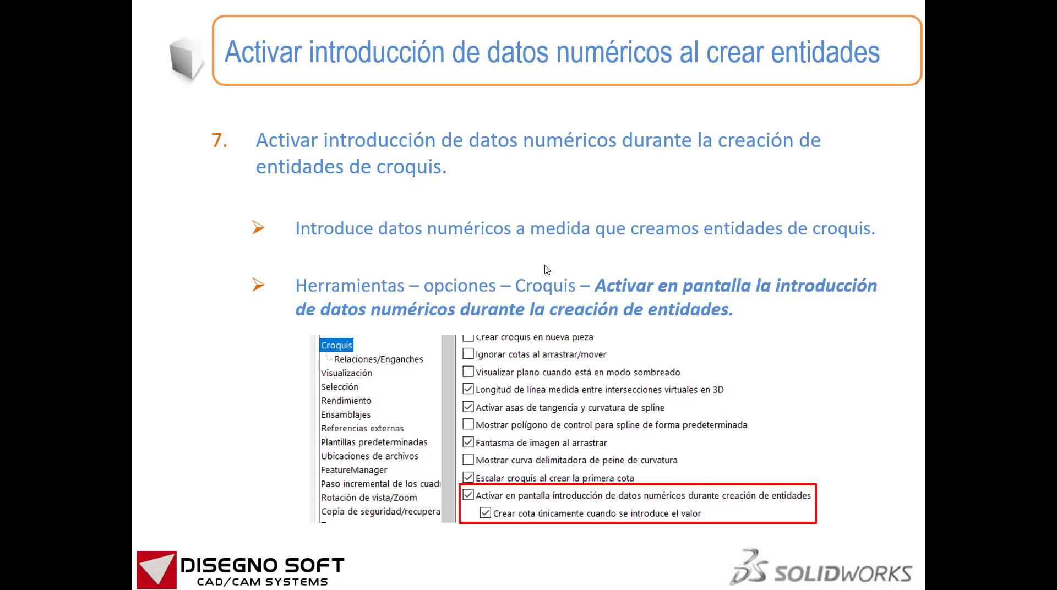
Step: Switch to SOLIDWORKS, dismiss the welcome window and create a new part from the first Disegno Soft template
key(alt+Tab)
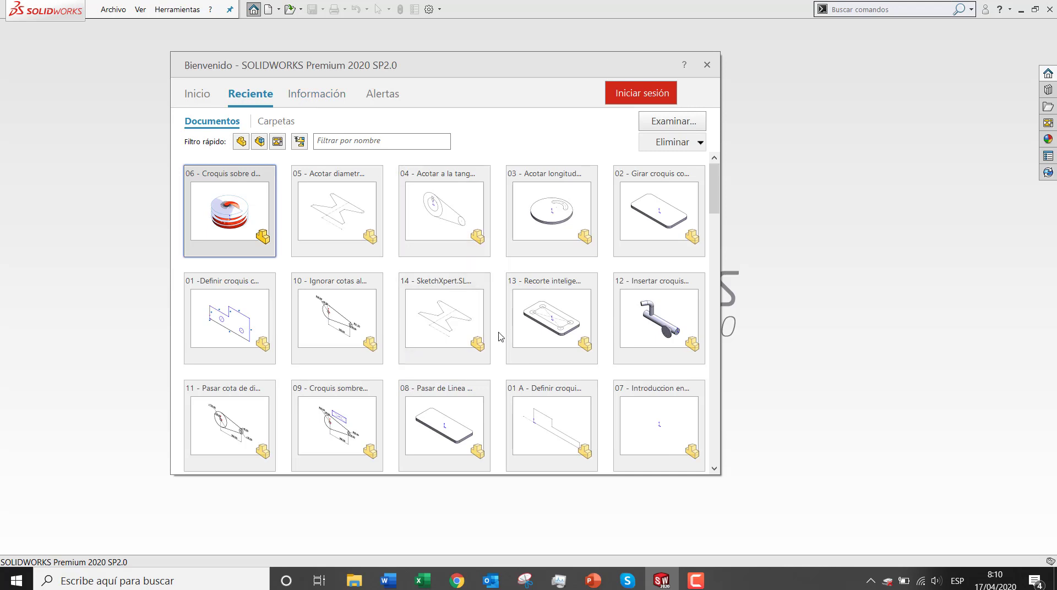
click(706, 66)
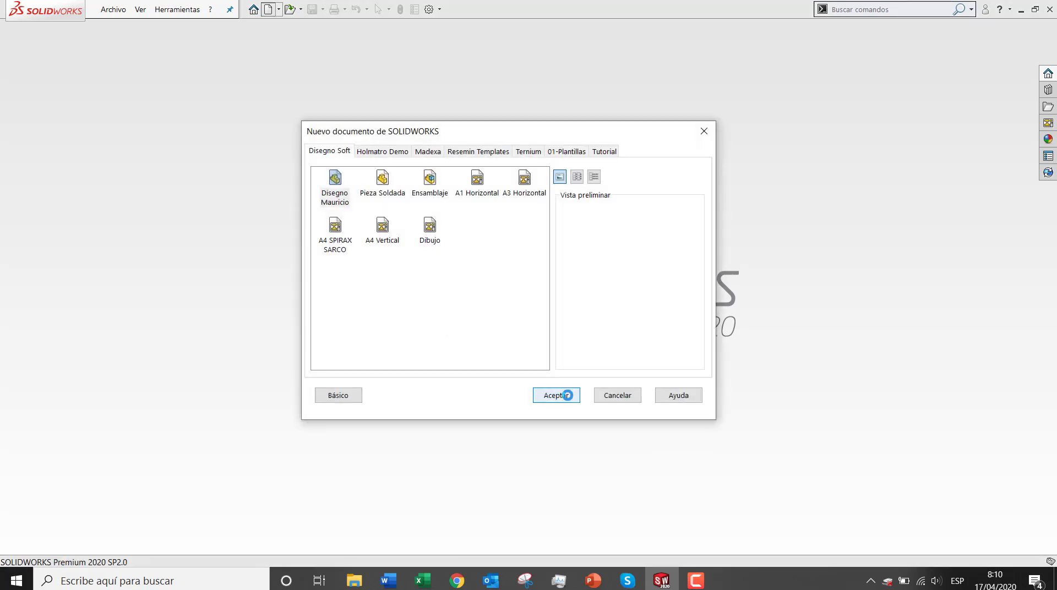
click(567, 395)
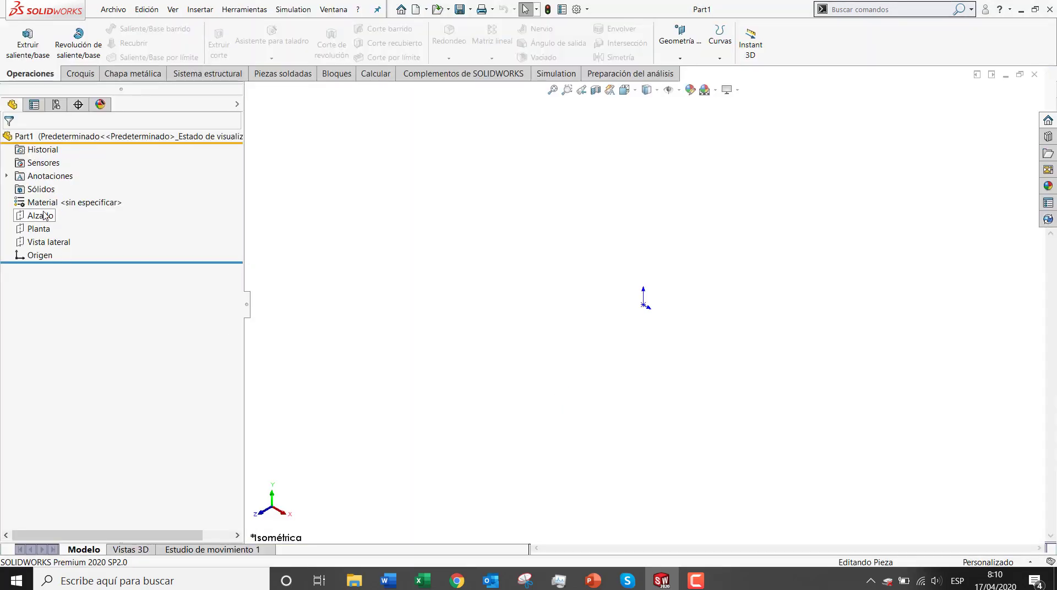
Step: Sketch a center rectangle about 176.5 mm high from the origin on the Alzado plane
click(44, 216)
click(80, 193)
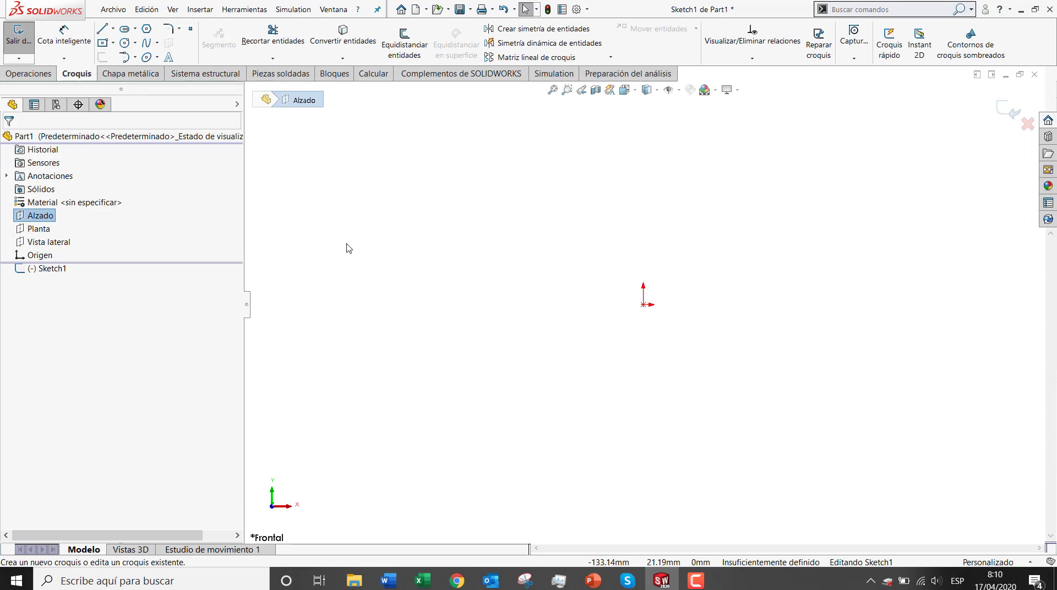
click(103, 44)
click(643, 304)
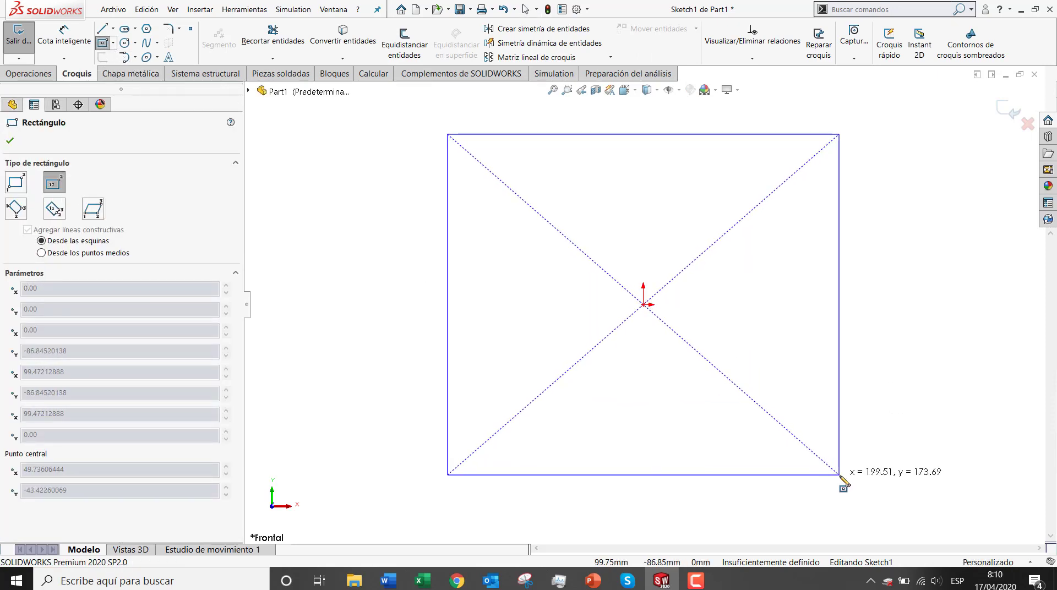
click(847, 478)
key(Escape)
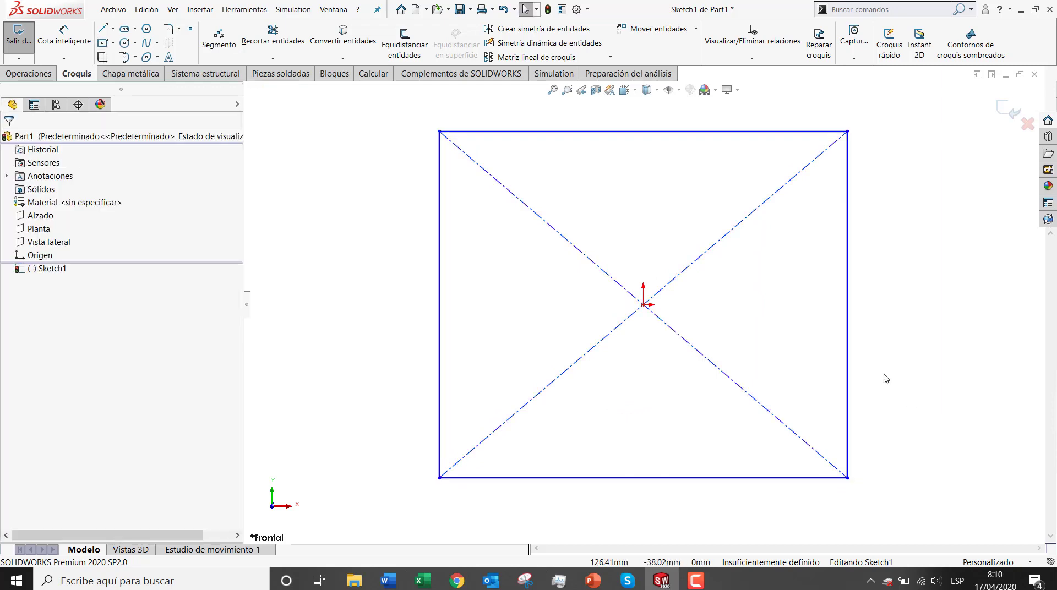
Step: Delete the whole rectangle with its diagonals and exit the sketch
click(847, 361)
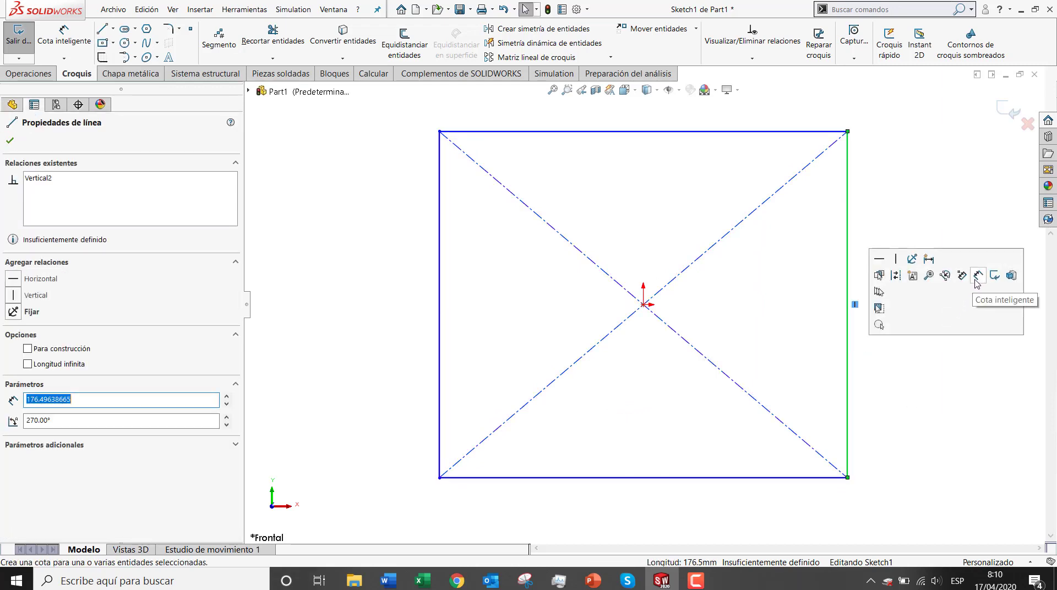
click(949, 441)
mouse_move(931, 492)
mouse_down()
mouse_move(850, 472)
mouse_move(360, 117)
mouse_up()
key(Delete)
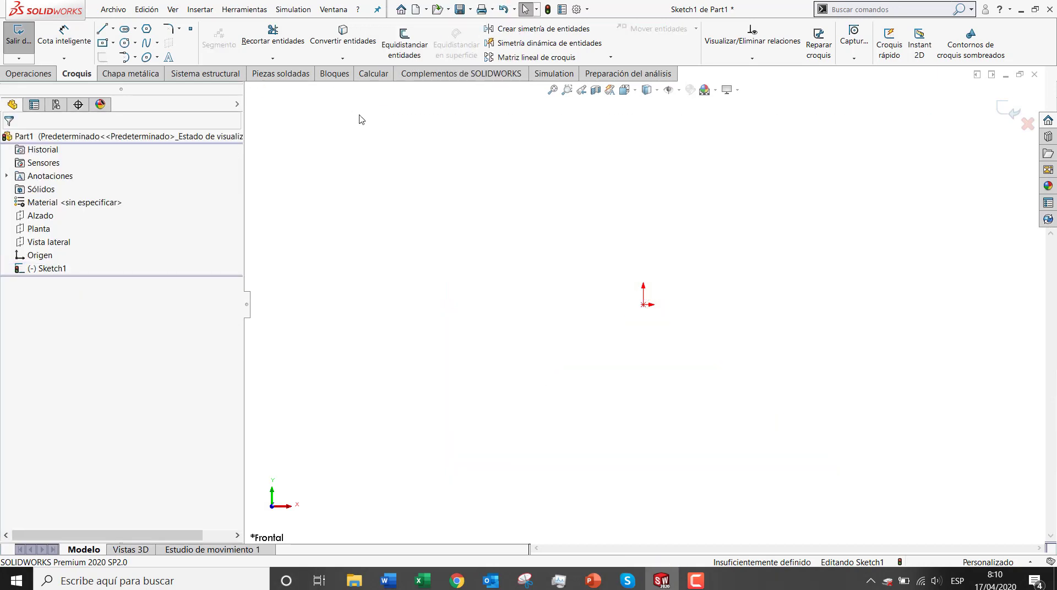
click(22, 39)
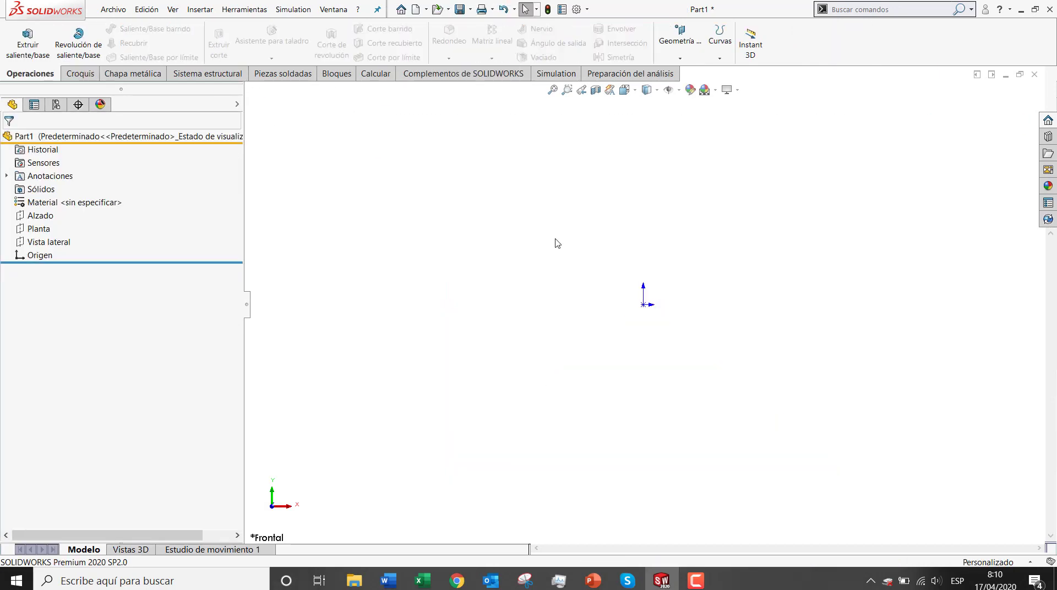
Step: In the system sketch options, enable on-screen numeric input during entity creation and creating dimensions only when a value is entered
click(587, 9)
click(605, 24)
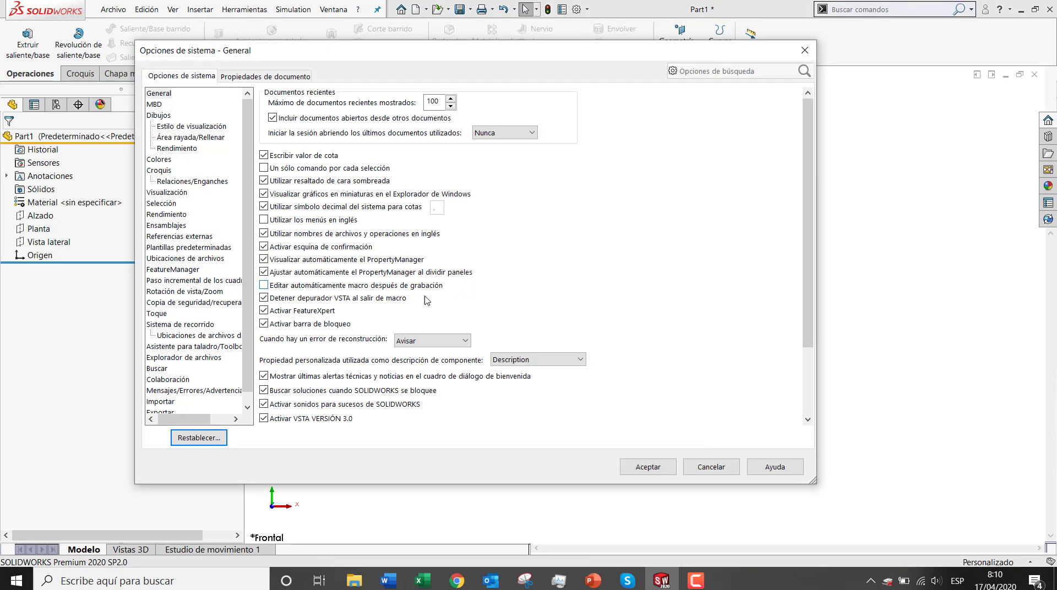
click(158, 170)
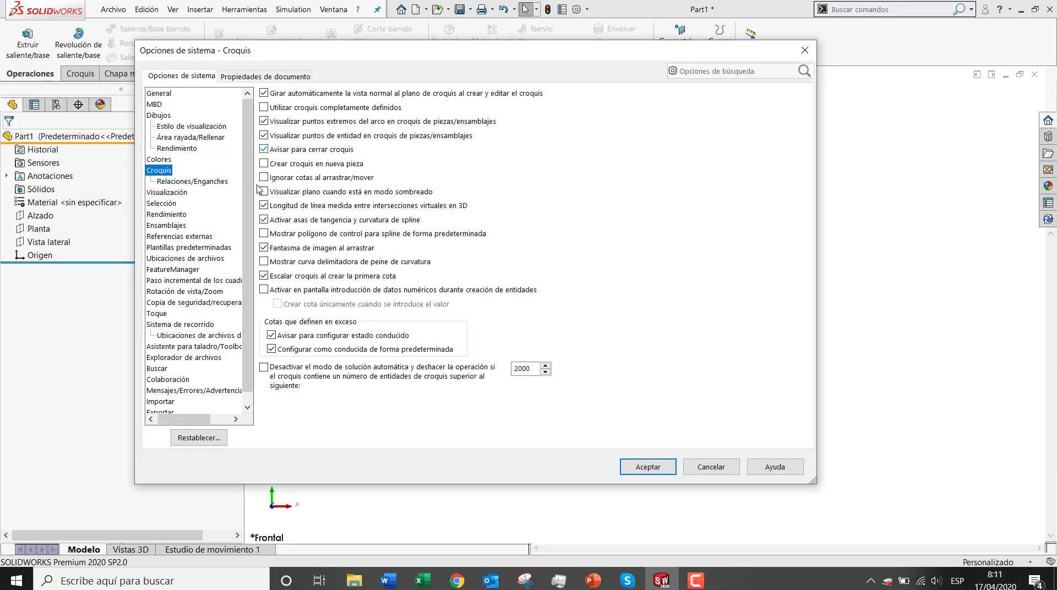
click(264, 290)
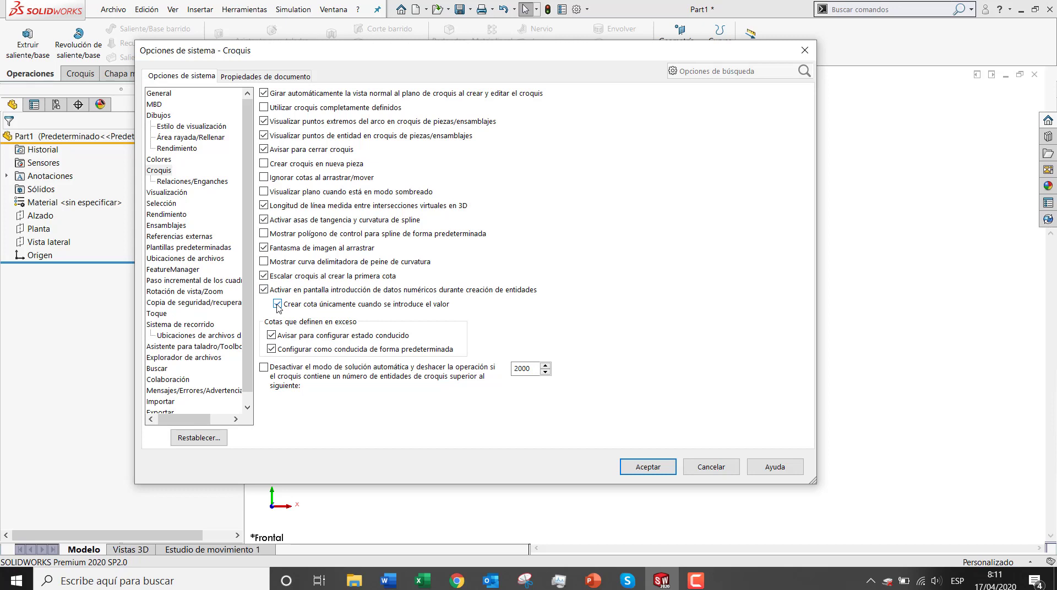
click(650, 468)
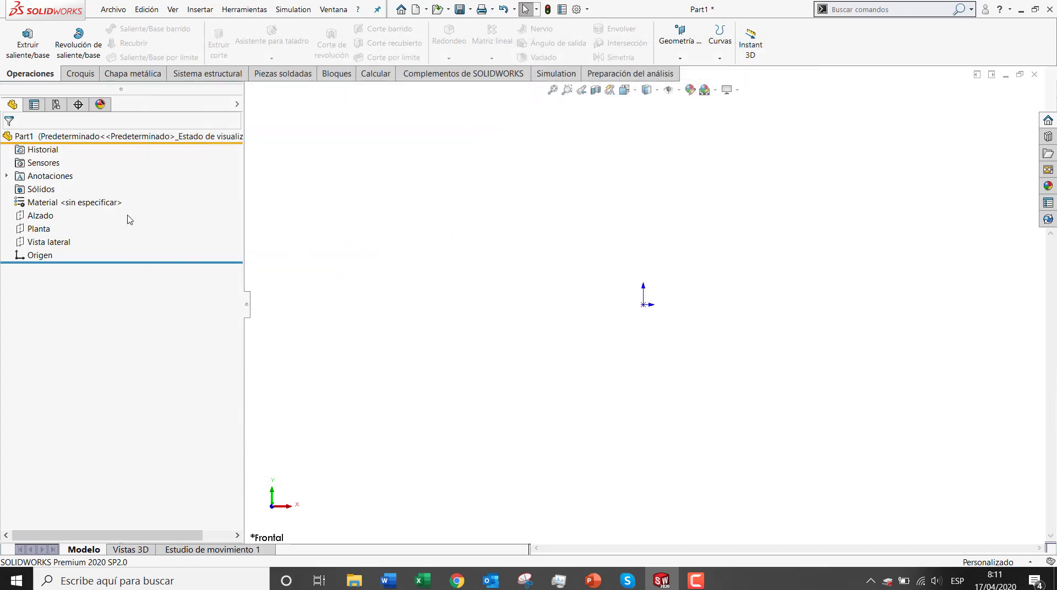
Step: Sketch a center rectangle from the origin on the Alzado plane, entering a height of 200 mm and a width of 230 mm
click(54, 218)
click(60, 202)
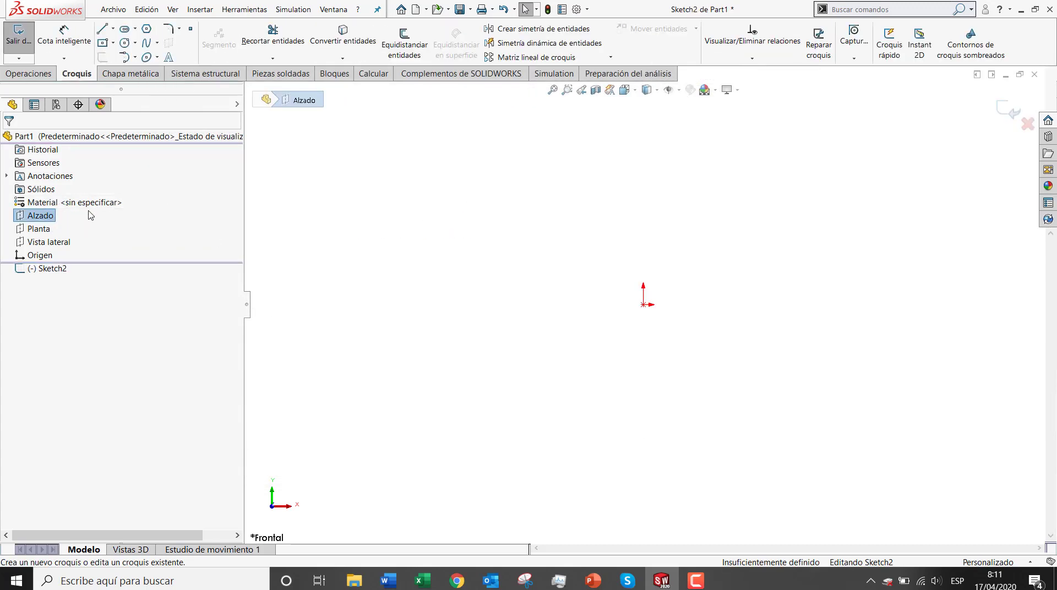
click(103, 42)
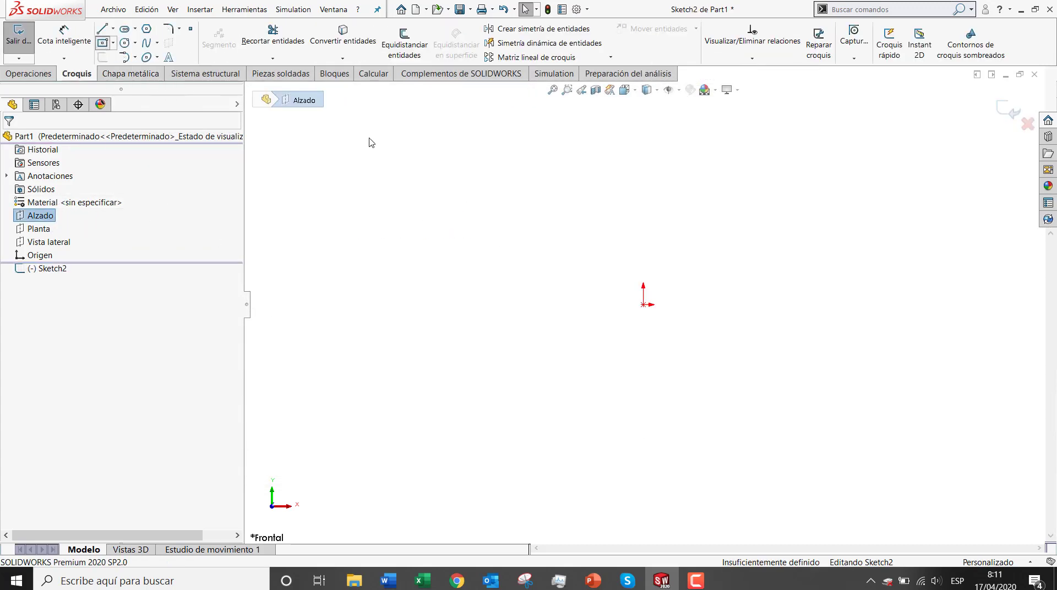
click(644, 305)
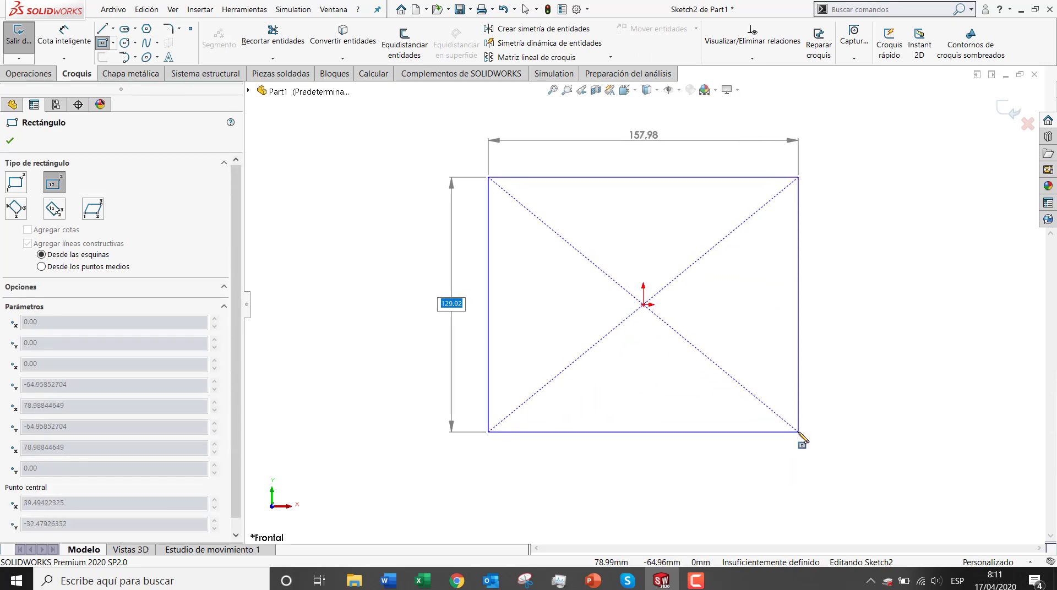
text(200)
key(Return)
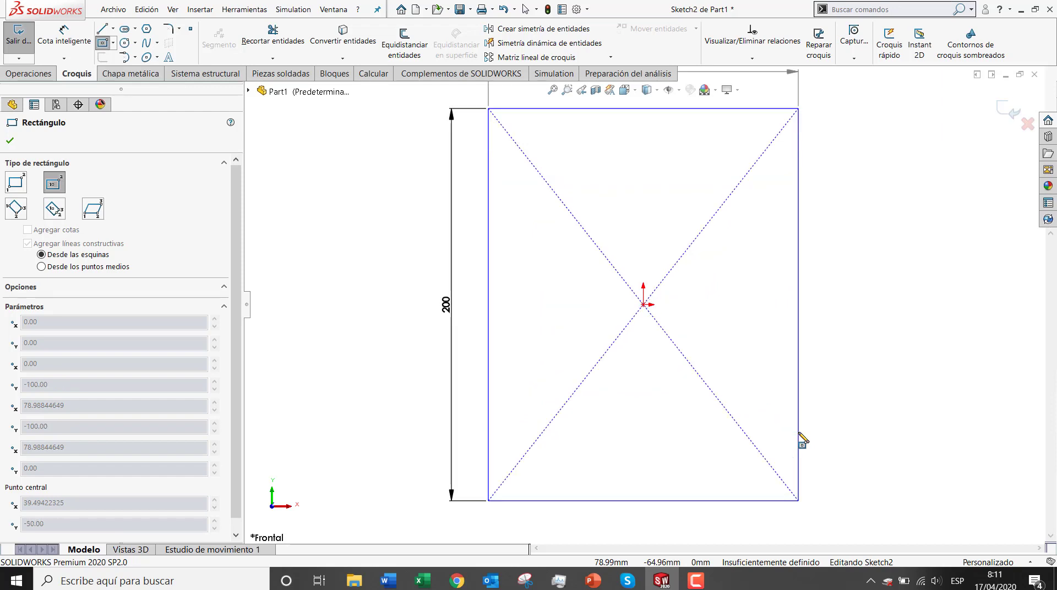
key(Return)
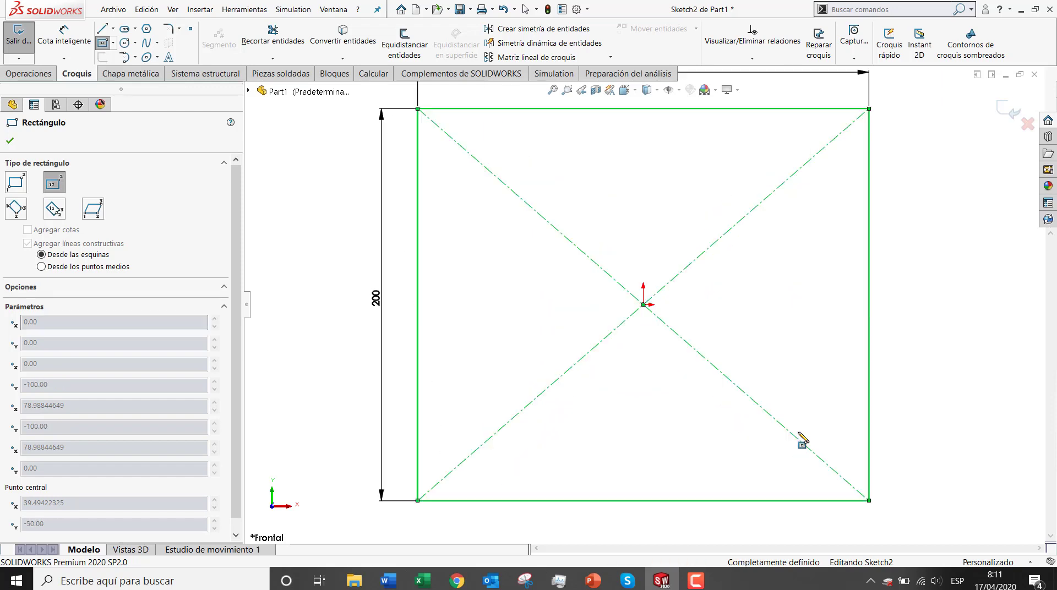
key(Escape)
key(f)
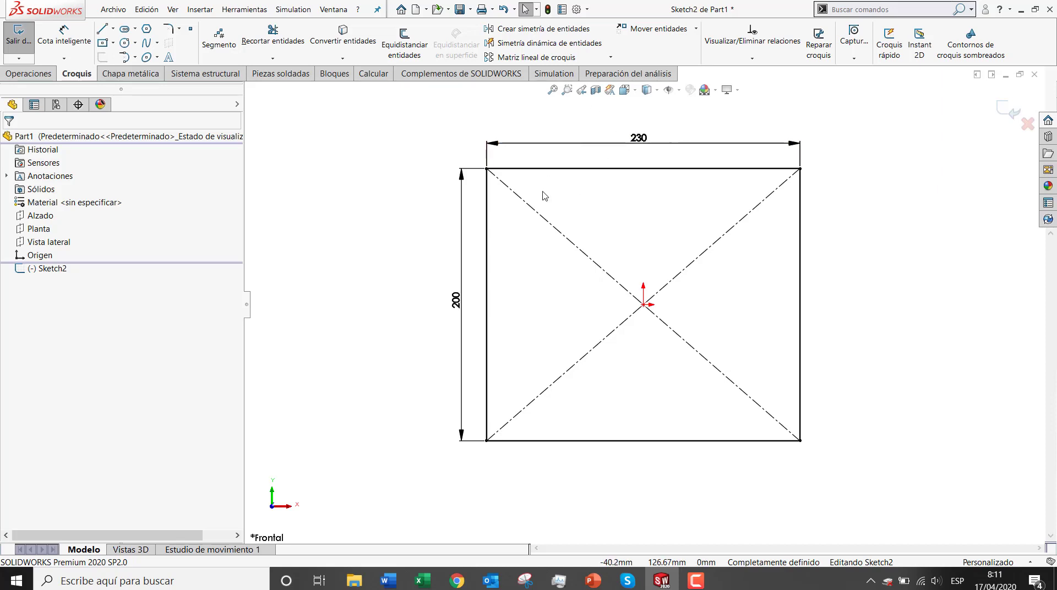
Step: Open the rectangle's height dimension to inspect its value and dismiss it
double_click(456, 301)
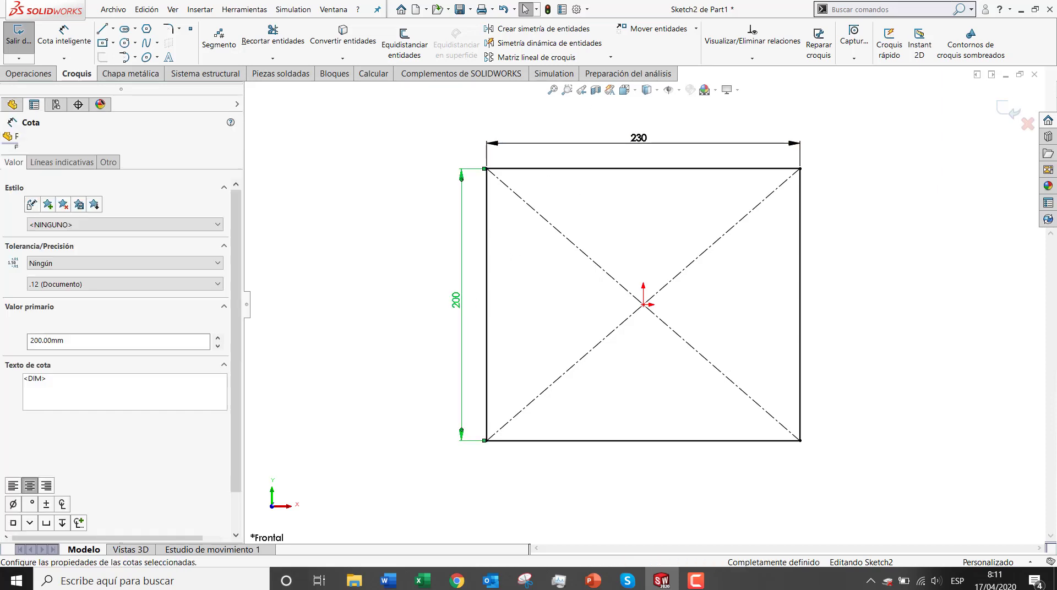
click(424, 282)
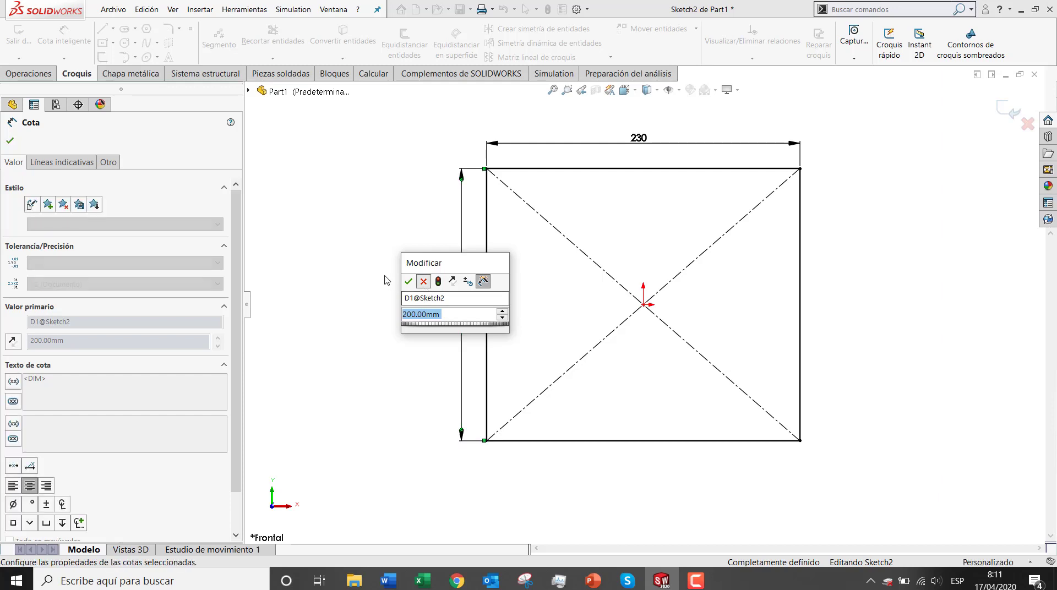
click(360, 254)
Step: Close the rectangle part without saving and switch to the presentation's slide 8 tip on changing between line and arc
click(1034, 75)
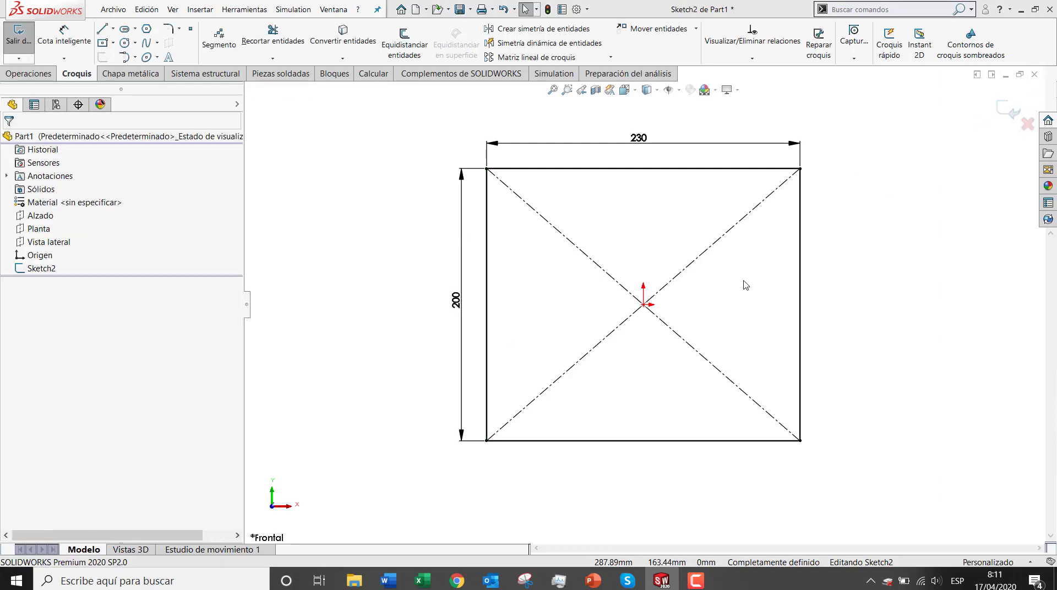
click(552, 313)
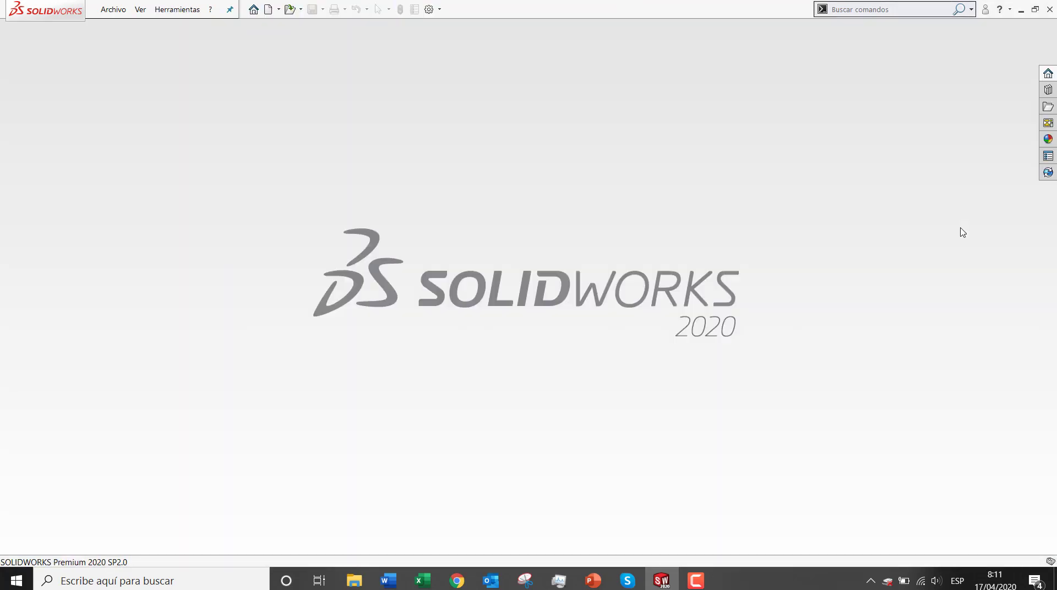
key(alt+Tab)
click(513, 267)
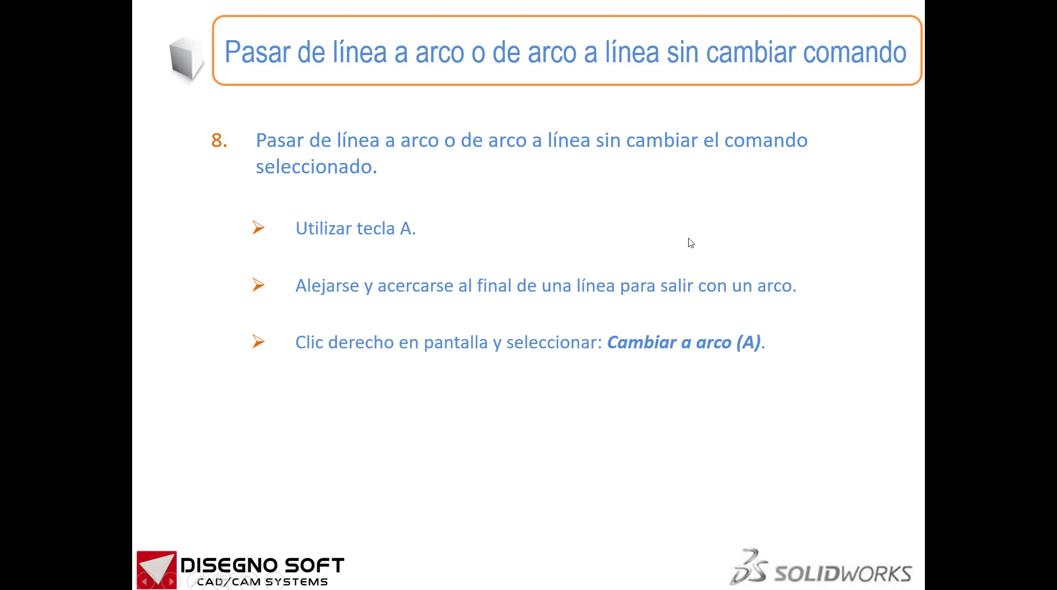
Step: Switch to SOLIDWORKS, open the recent part 08 - Pasar de Linea a Arco y viceverza and start a sketch on the plate's long front face
key(alt+Tab)
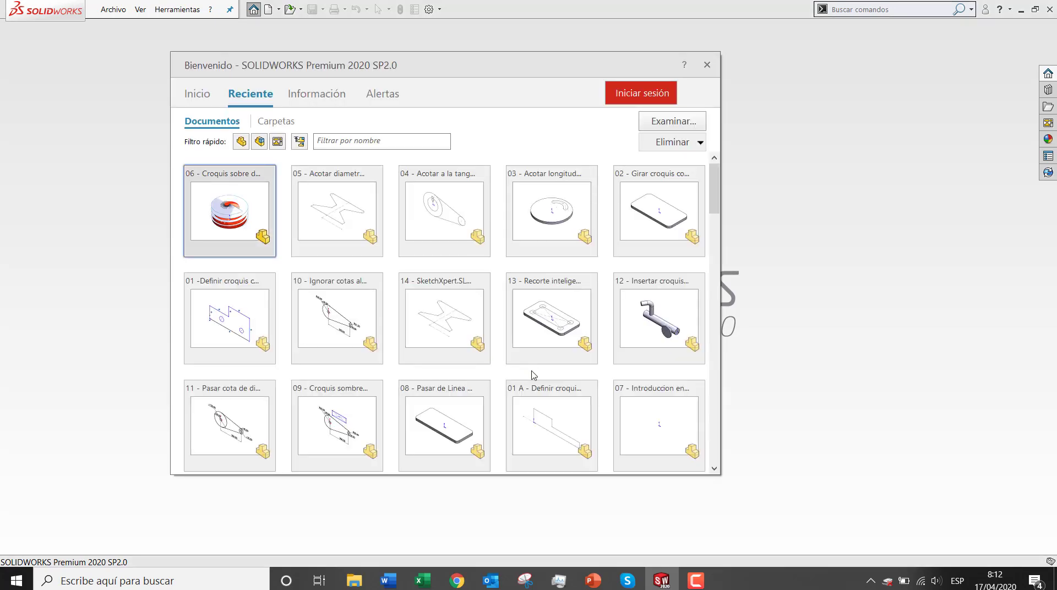
click(455, 400)
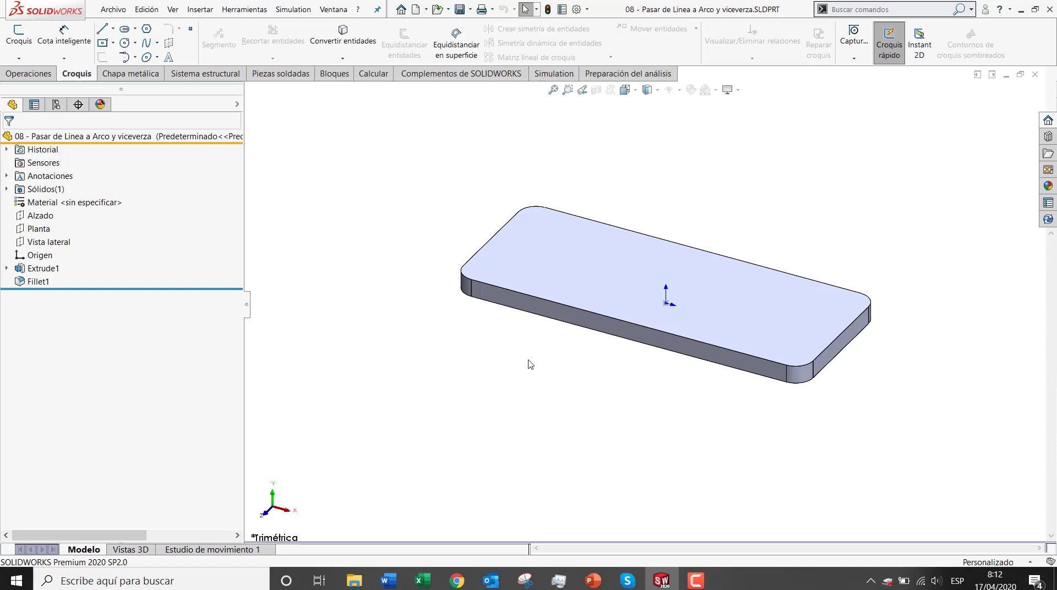
click(567, 313)
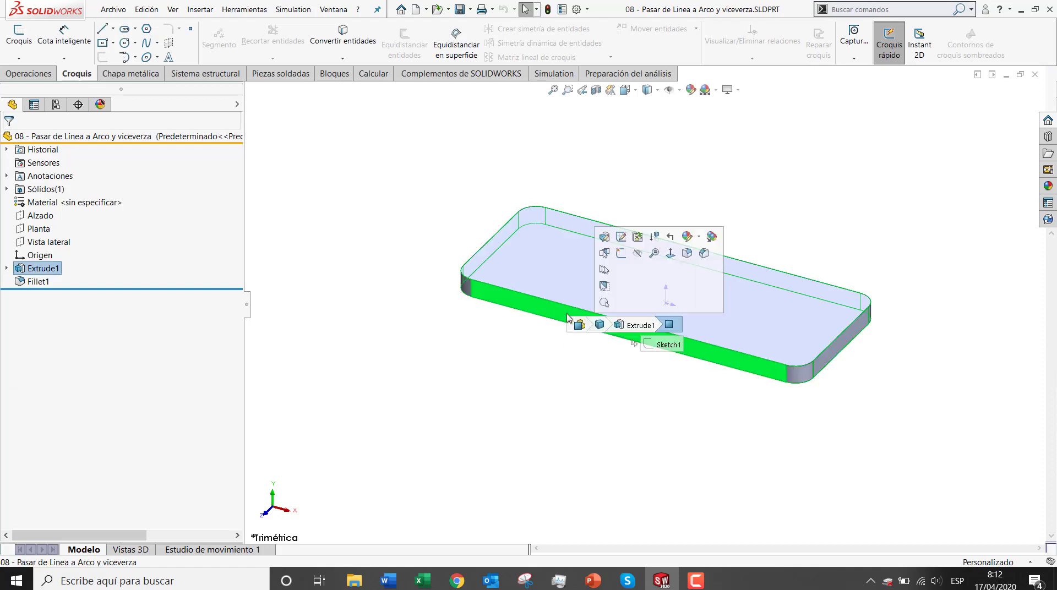
click(621, 261)
Step: Sketch an arch up from the plate's lower edge using separate Line and Tangent Arc commands, with legs about 62 mm long and a radius about 28 mm
mouse_move(642, 235)
right_down()
mouse_move(655, 236)
mouse_move(563, 237)
right_up()
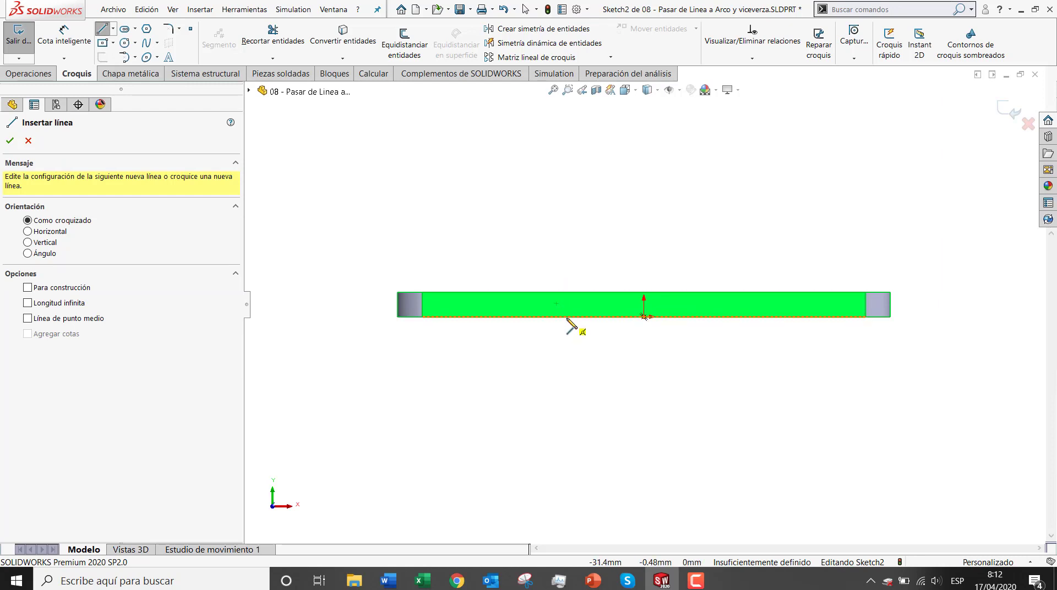
click(567, 317)
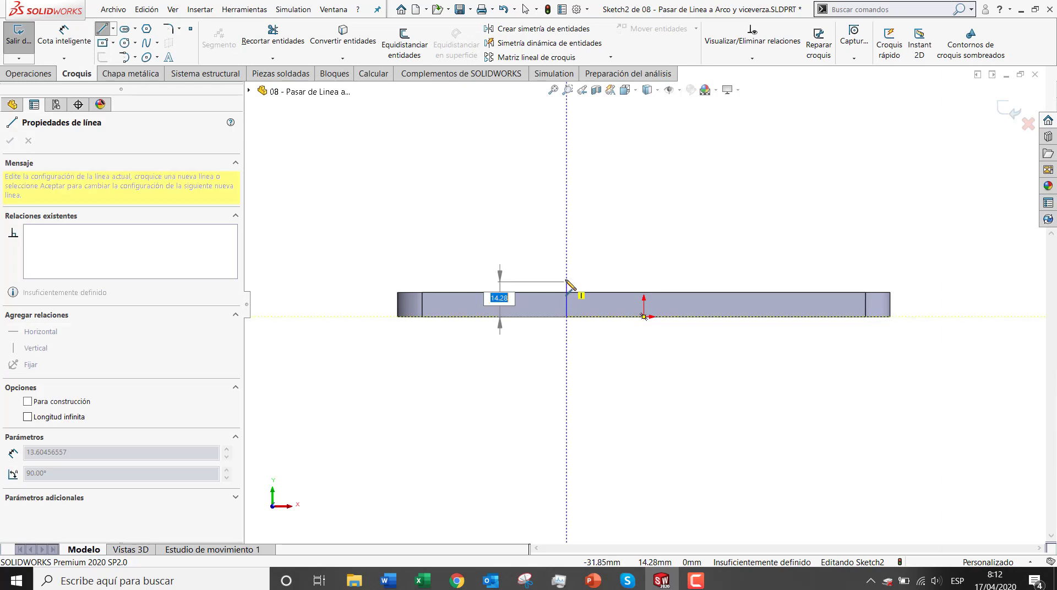
click(567, 164)
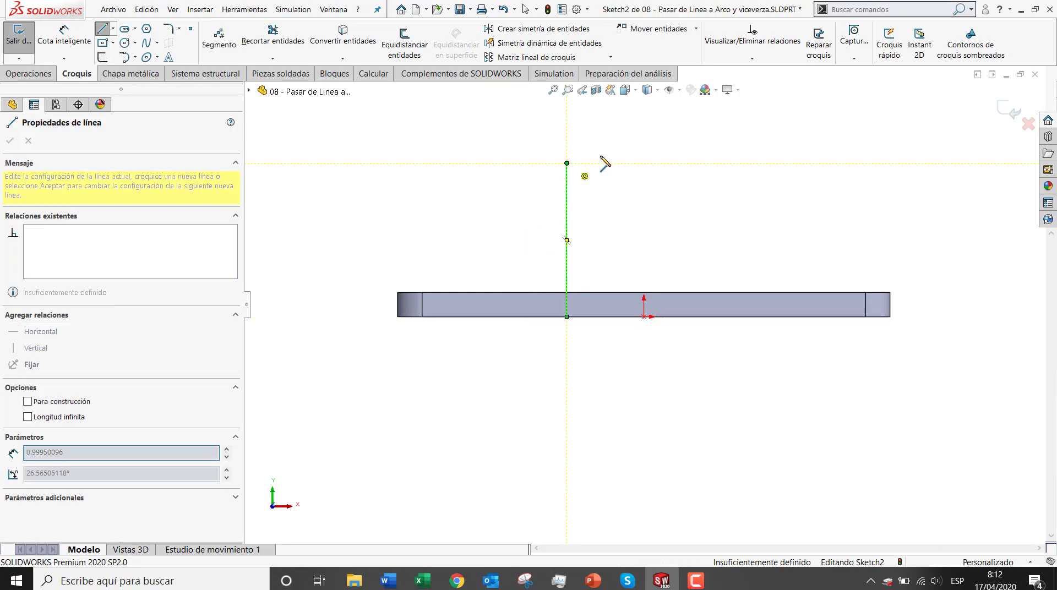
click(130, 57)
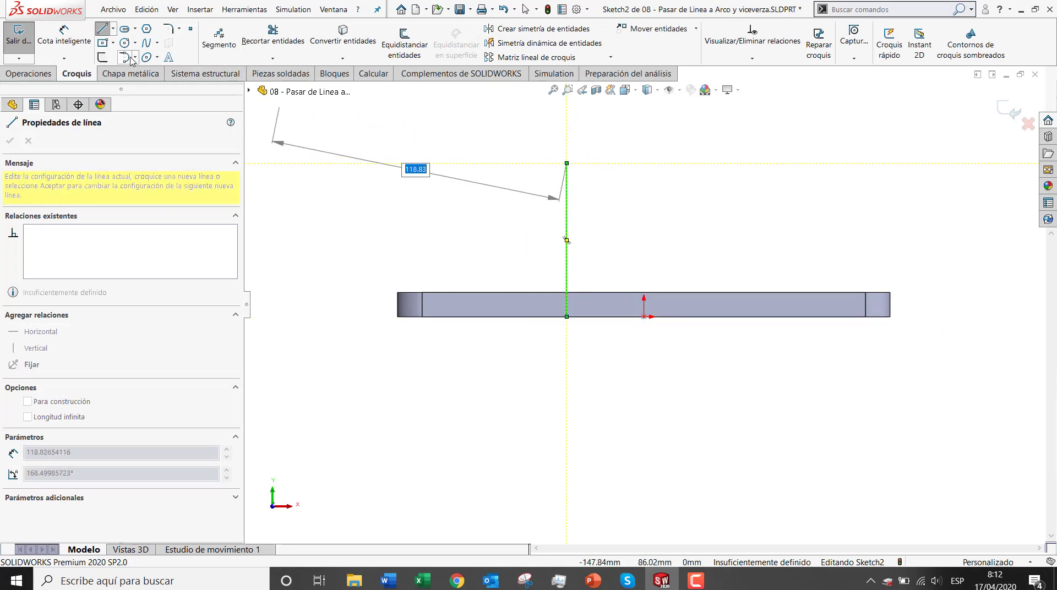
click(567, 164)
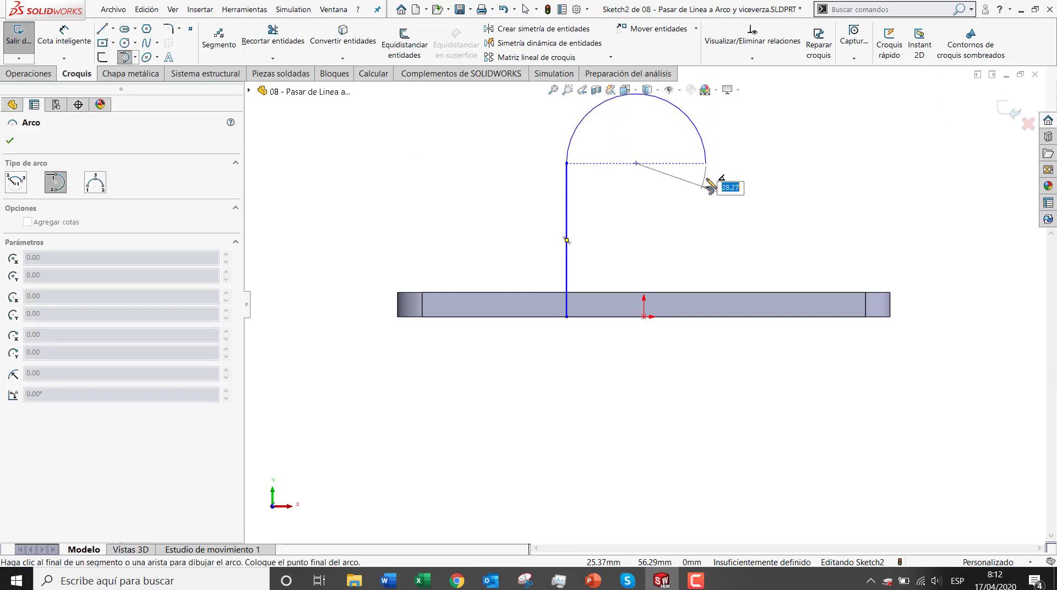
click(708, 164)
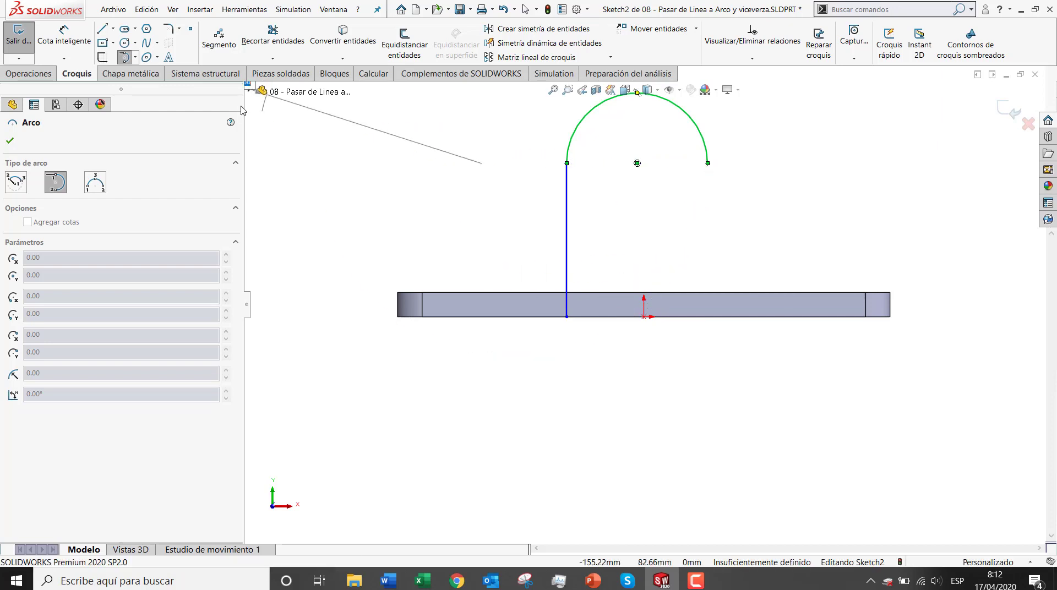
click(102, 29)
click(707, 164)
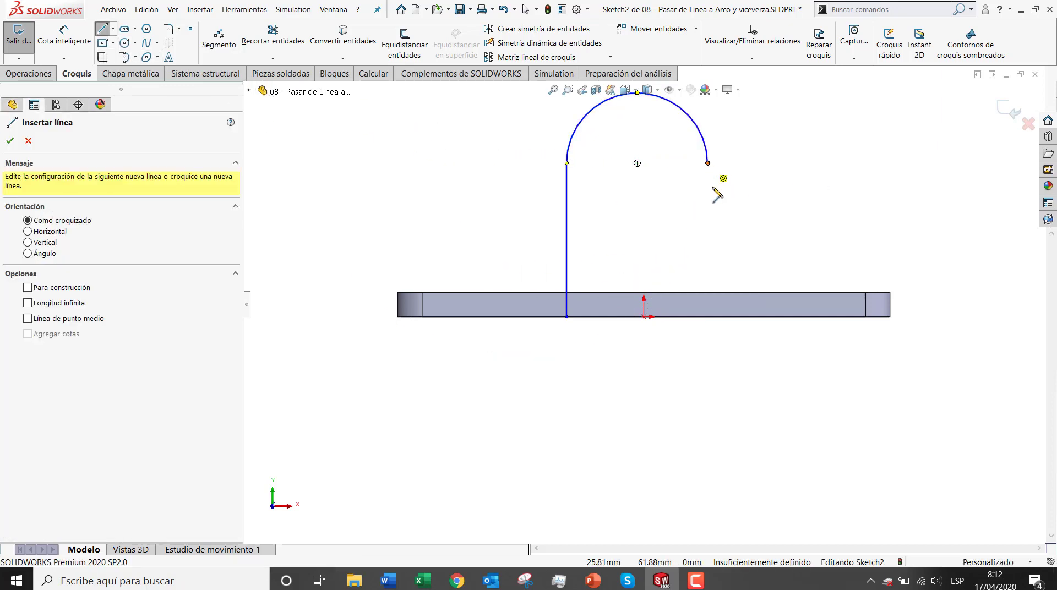
click(707, 317)
key(Escape)
Step: Delete the whole arch, both lines and the arc, from the sketch
drag(760, 259, 548, 110)
key(Delete)
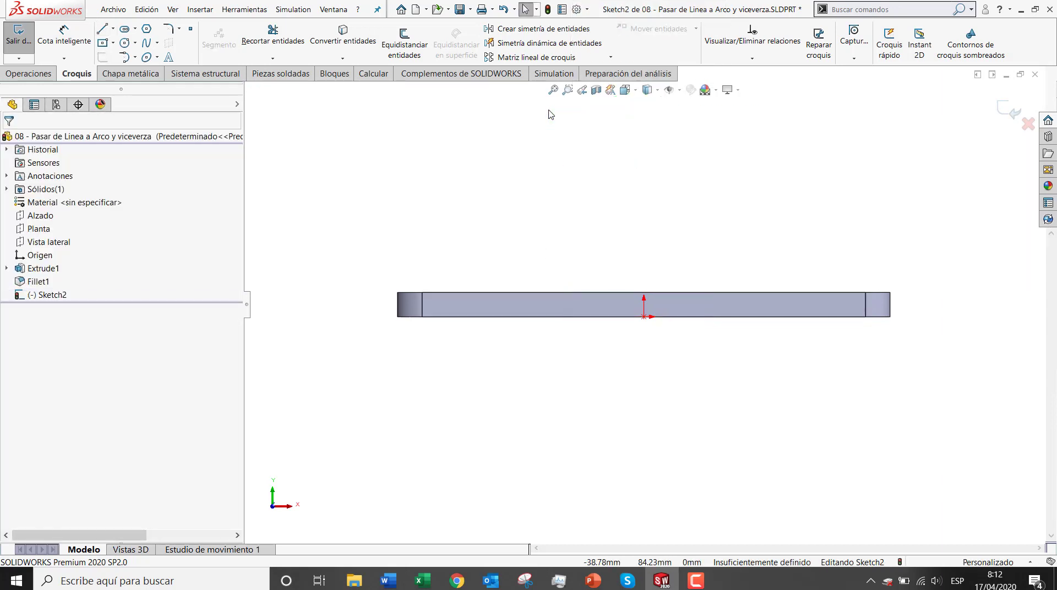
Step: Sketch an arch from the plate's lower edge within one Line command, with legs about 65 mm long joined by a tangent arc of about 36 mm radius
mouse_move(563, 179)
right_down()
mouse_move(581, 181)
mouse_move(423, 187)
right_up()
right_click(513, 177)
click(464, 188)
click(534, 317)
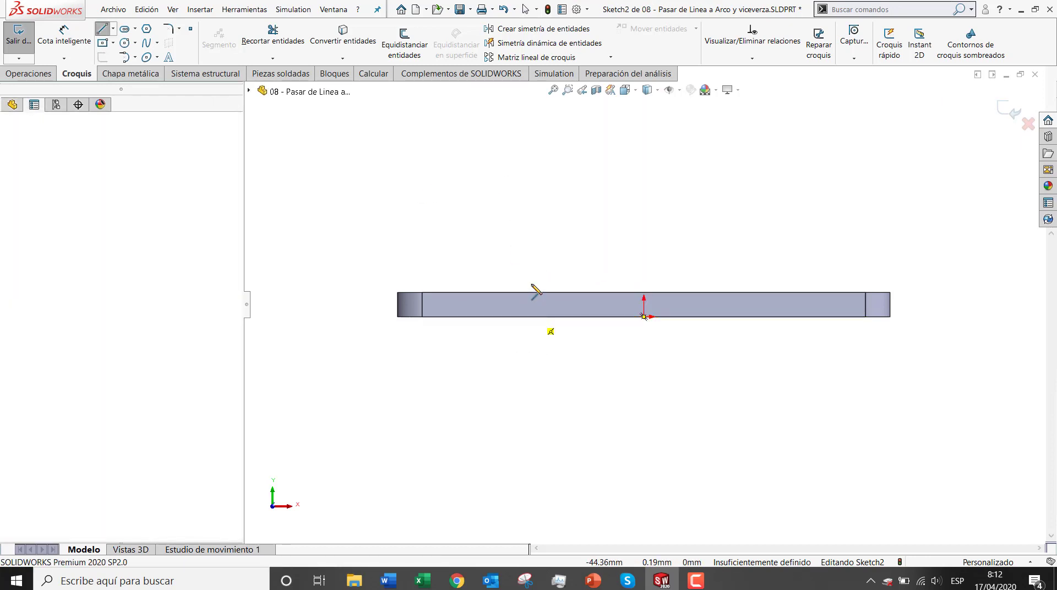
click(535, 157)
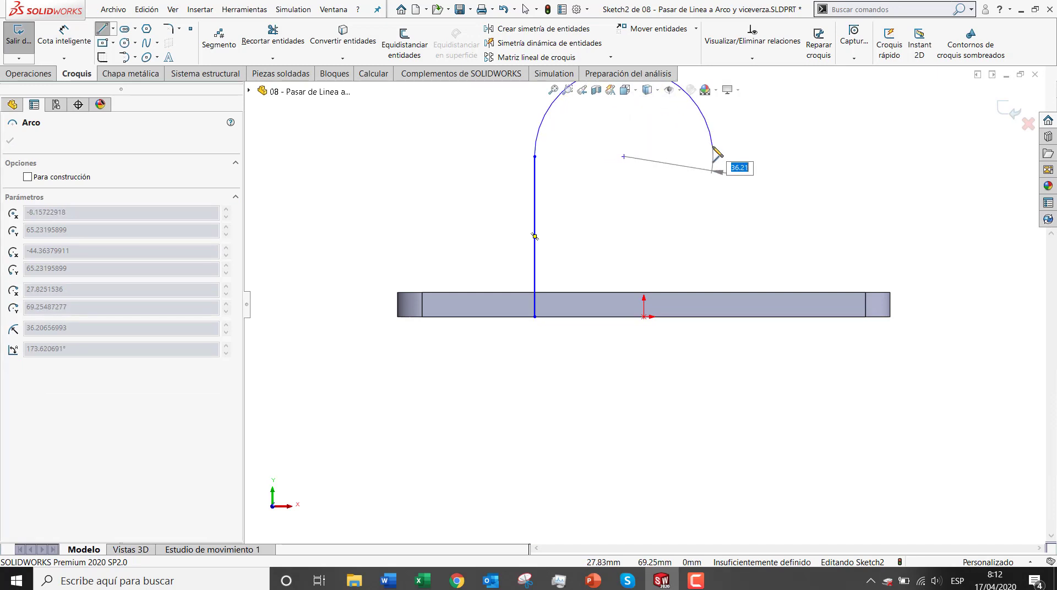
click(714, 158)
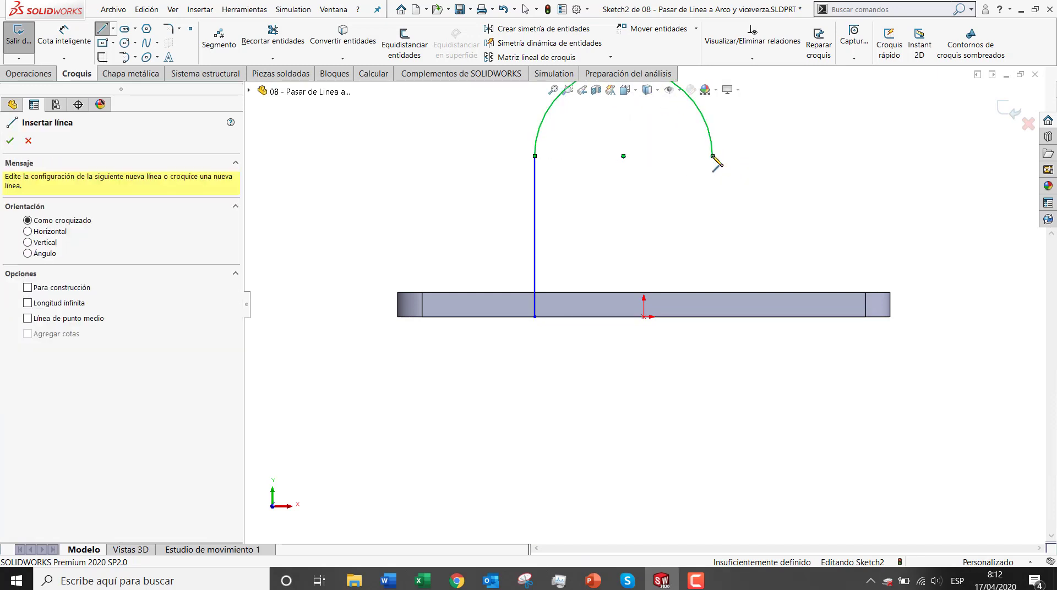
click(713, 317)
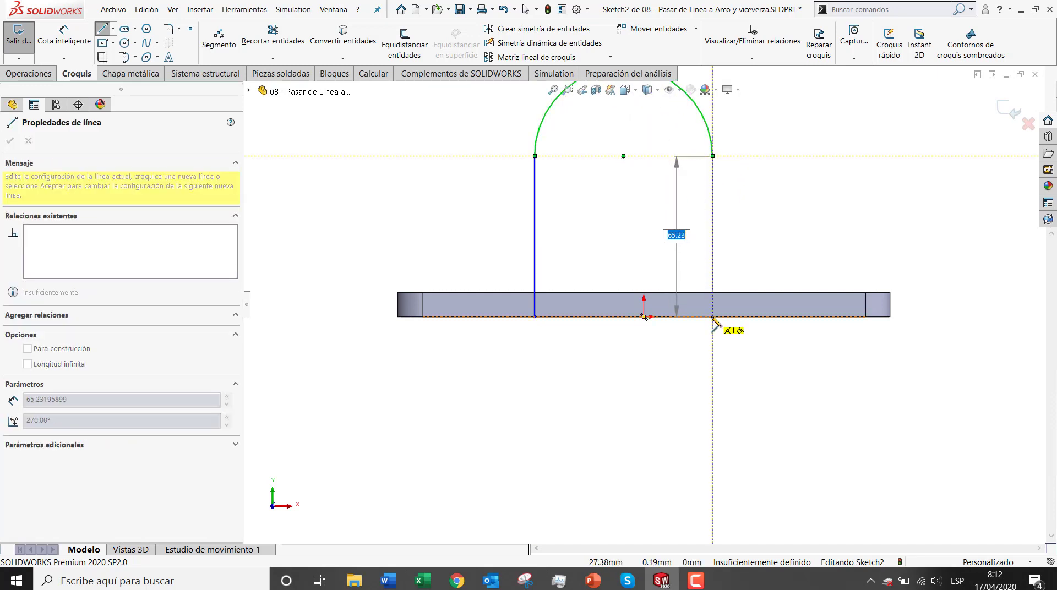
key(Escape)
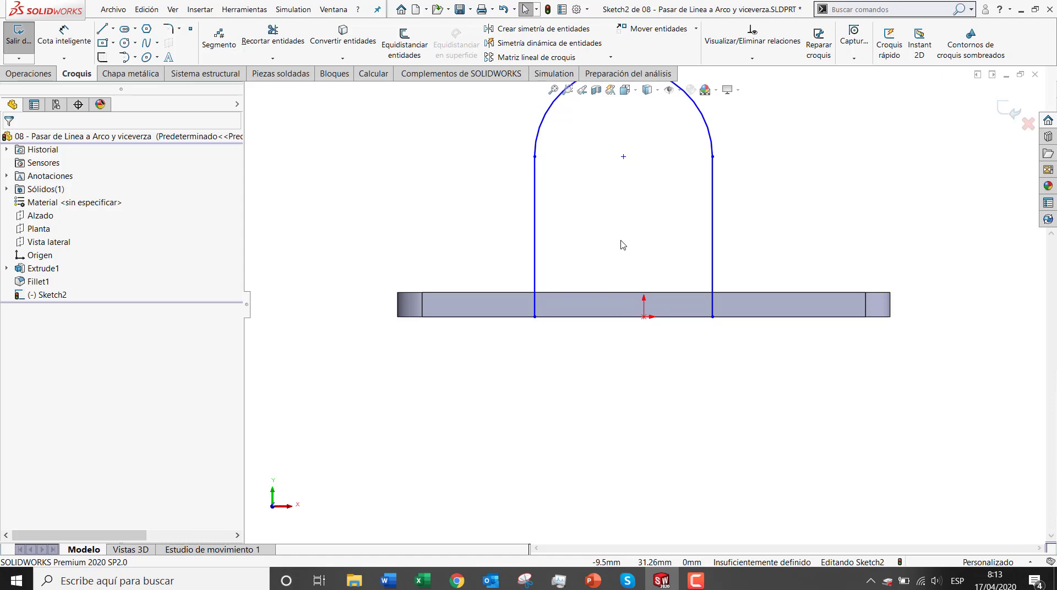
Step: Sketch a smaller arch inside the first within one Line command, with legs about 61 and 64 mm long joined by a tangent arc
click(102, 29)
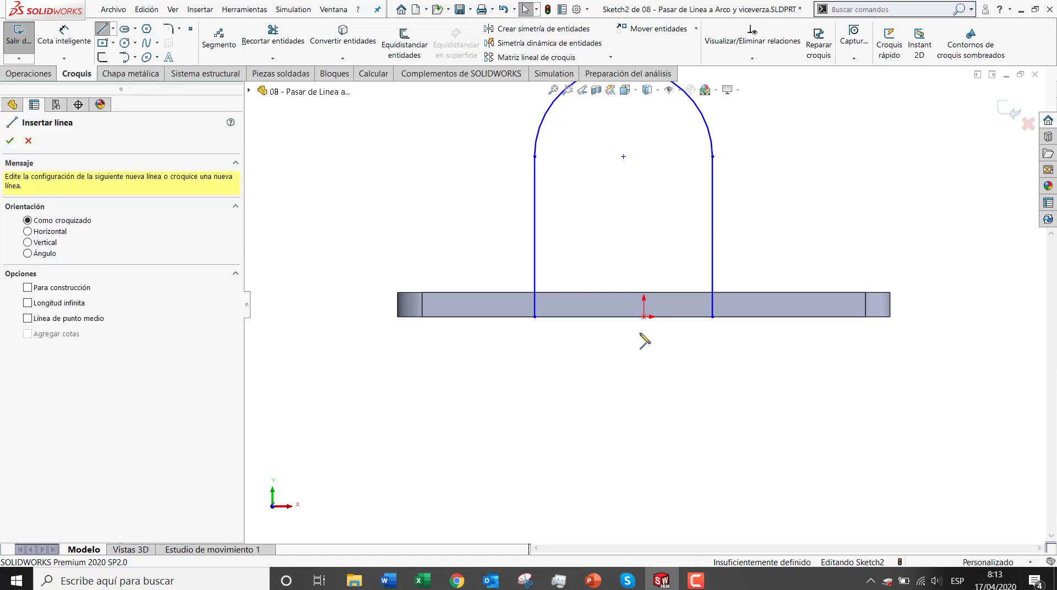
click(565, 317)
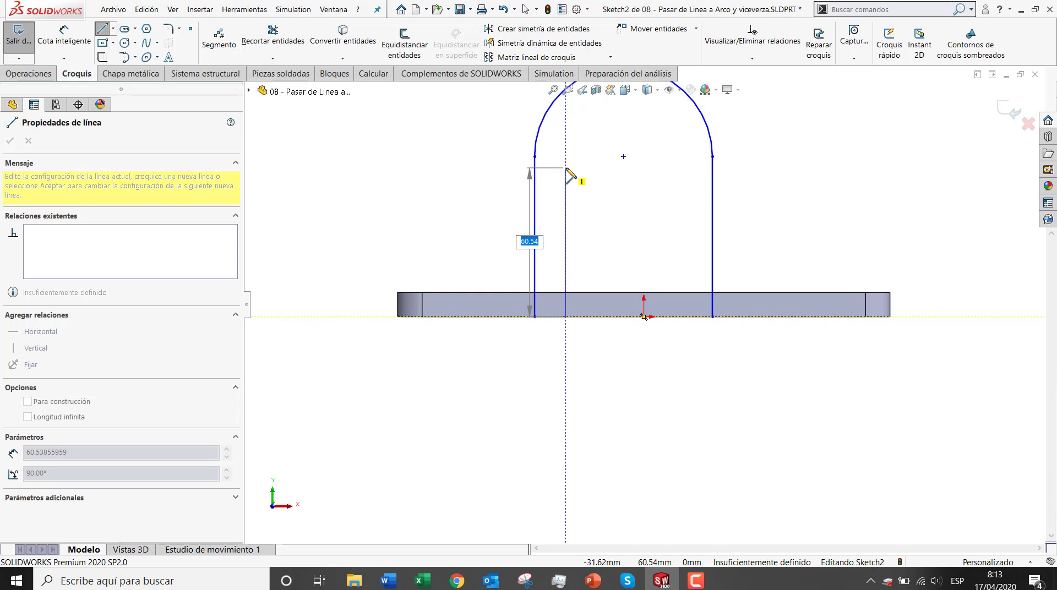
click(566, 168)
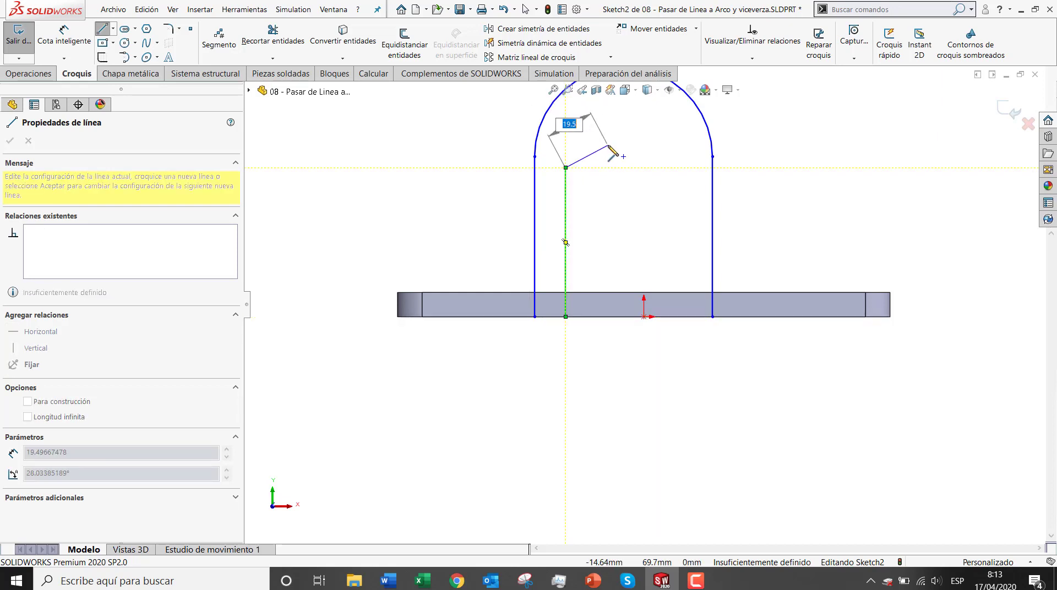
right_click(612, 151)
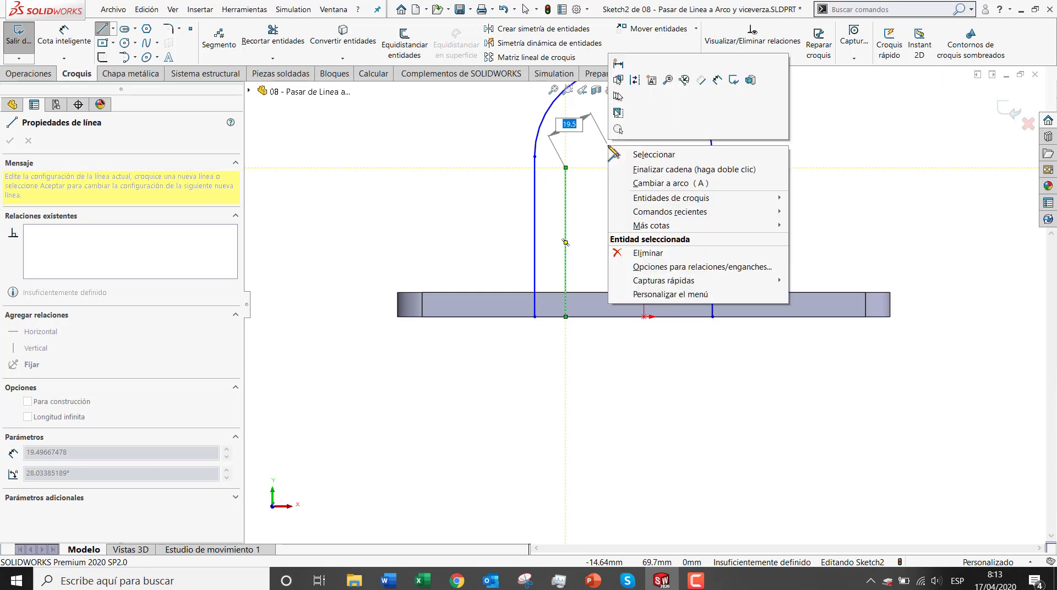
click(663, 184)
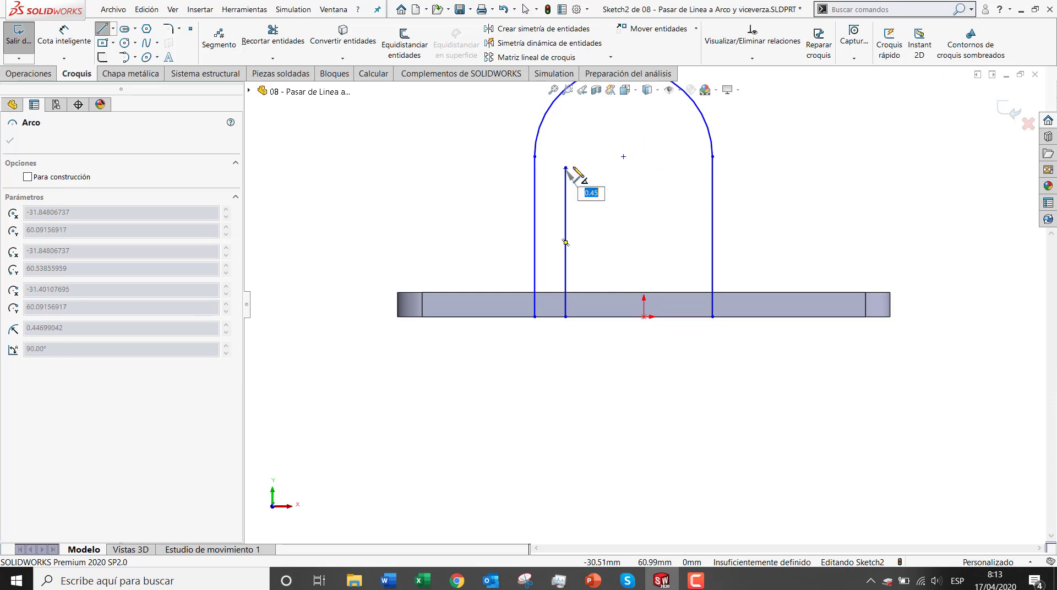
click(687, 159)
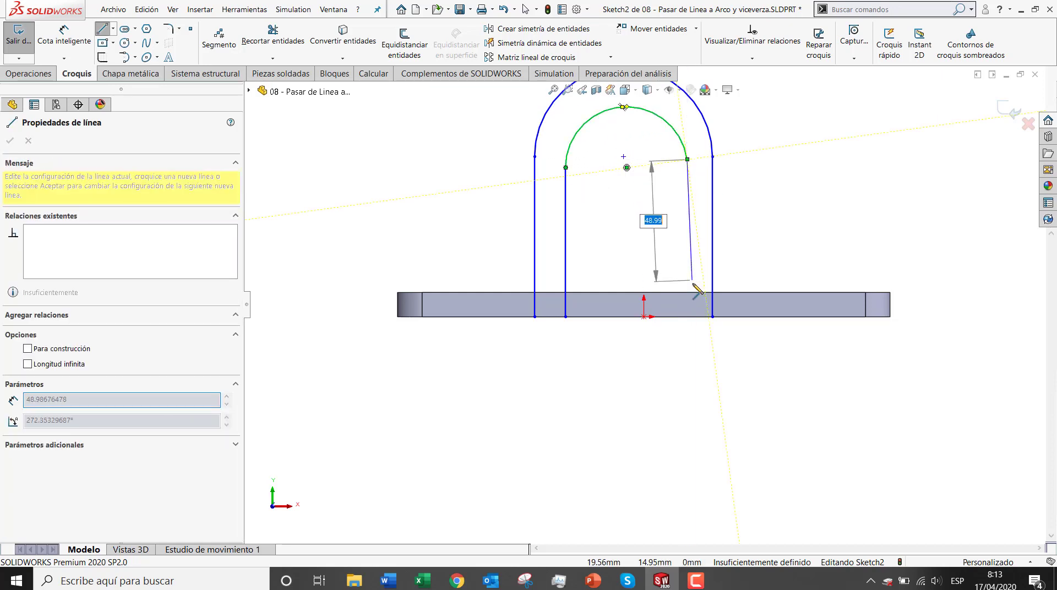
click(687, 317)
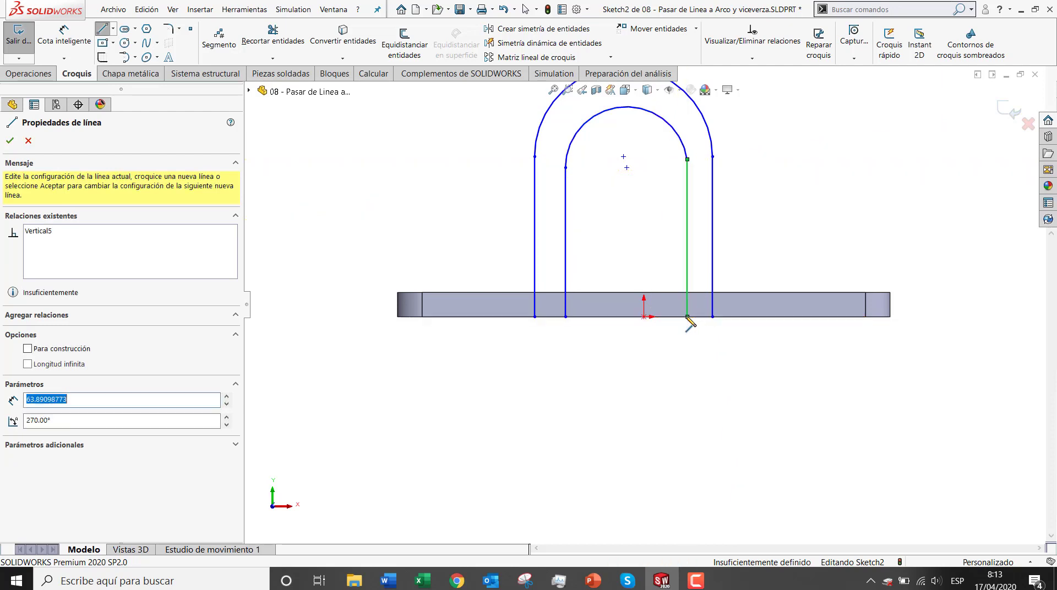
Step: Continue the inner arch's longer leg with a tangent arc curving below the plate, without leaving the Line command, and end the chain
right_click(688, 319)
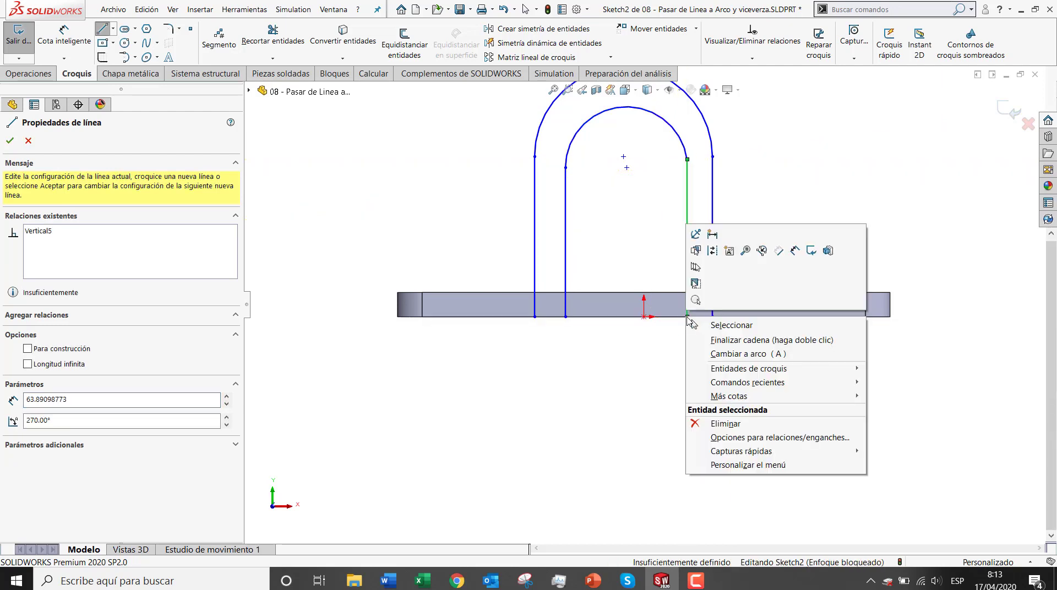
click(717, 354)
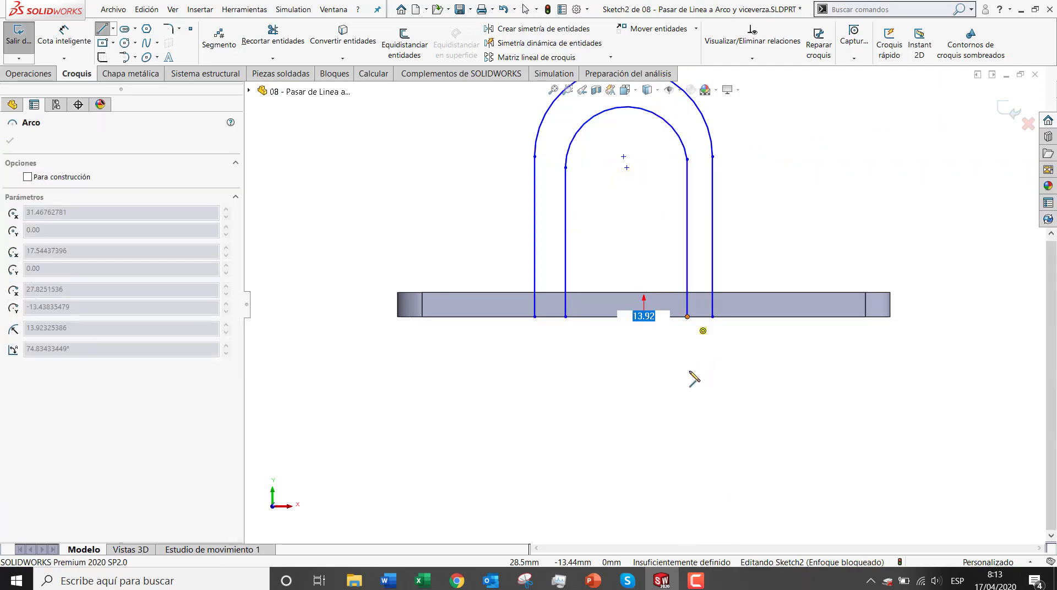
click(636, 377)
key(Escape)
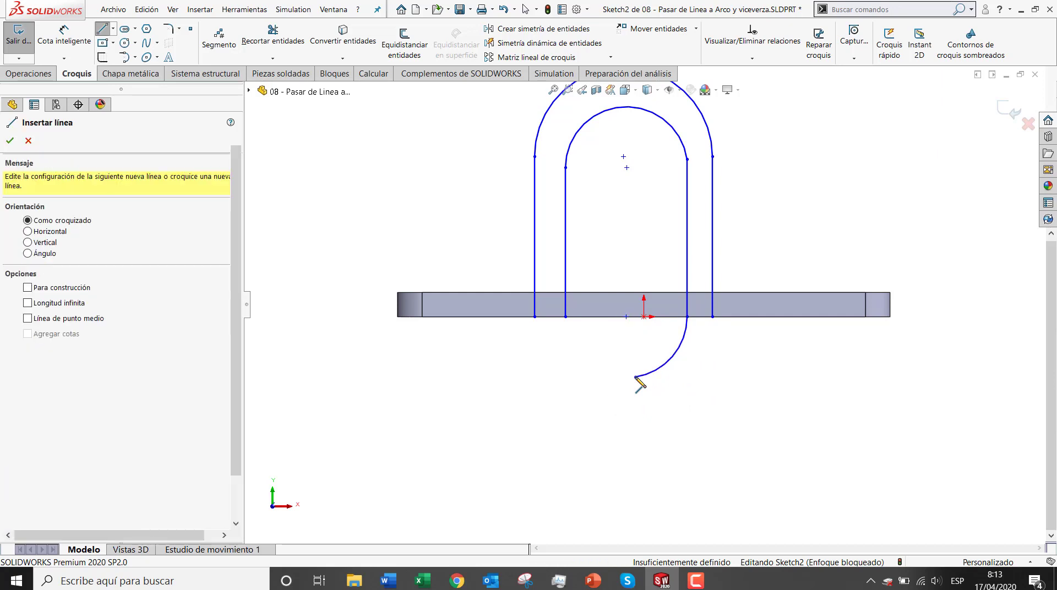
key(f)
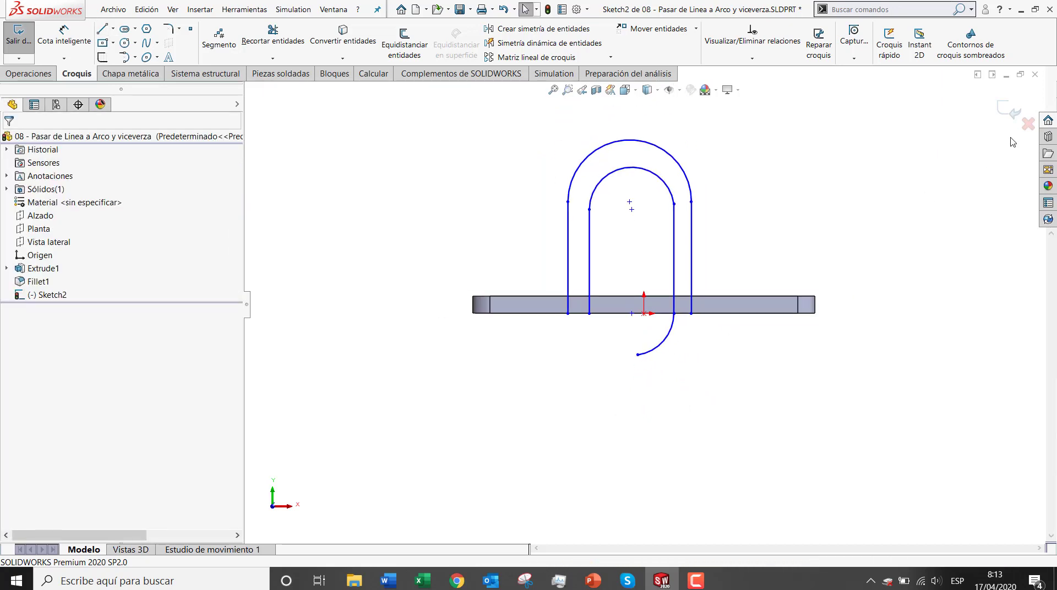
Step: Close the part, switch to the presentation and advance to the slide Contornos de croquis sombreados
click(1035, 74)
click(511, 302)
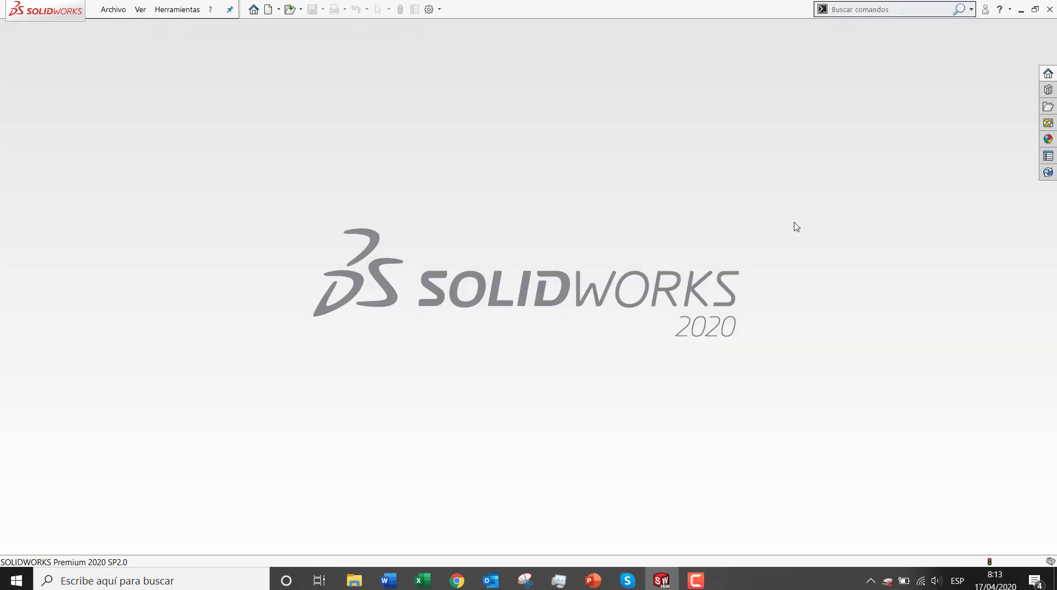
key(alt+Tab)
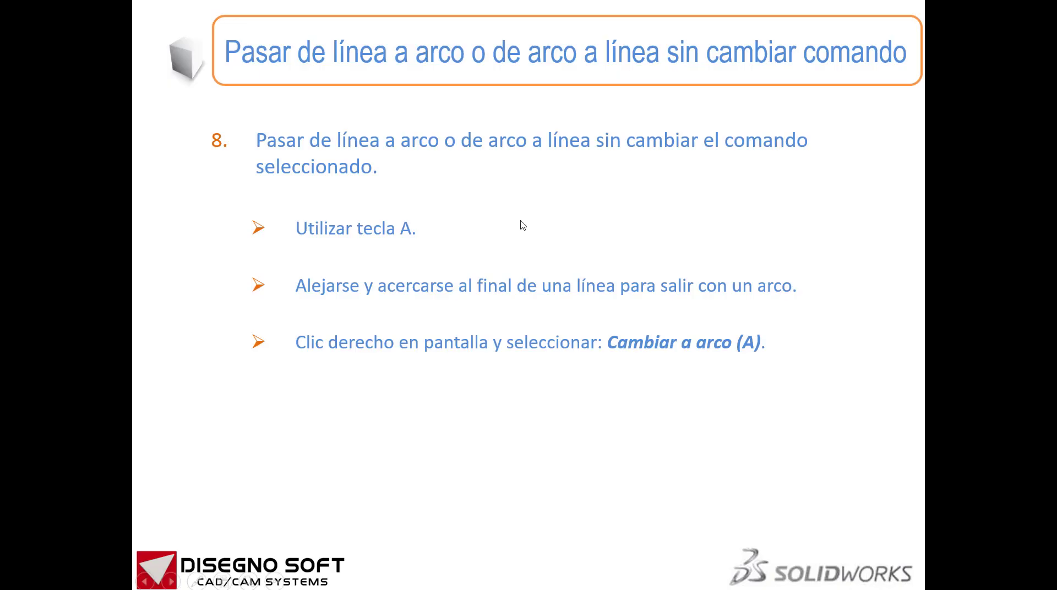
click(521, 221)
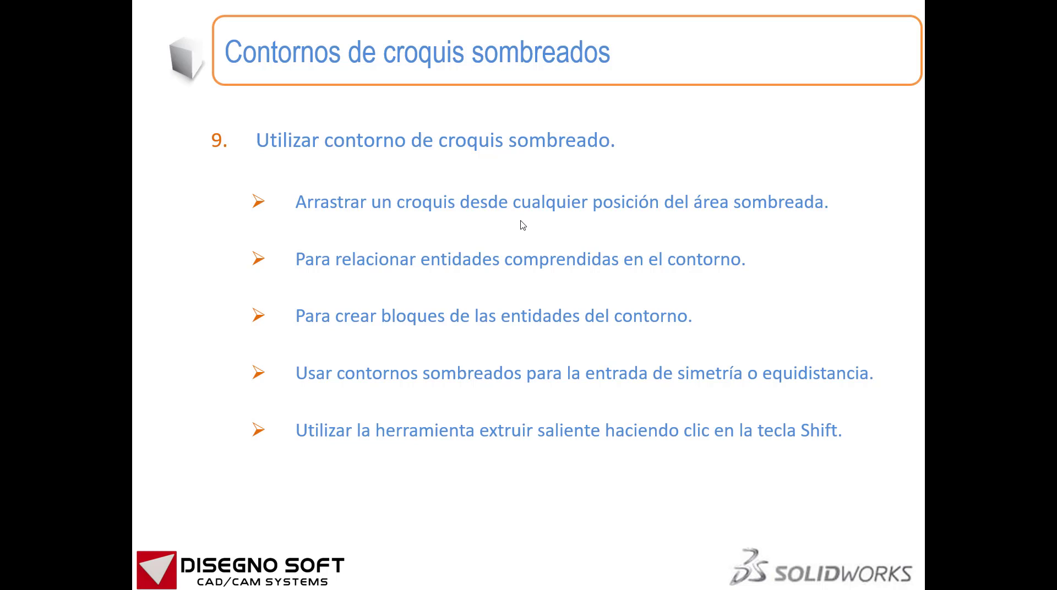
Step: Switch to SOLIDWORKS, open the recent part 09 - Croquis sombreado and turn on shaded sketch contours while editing Sketch1
key(alt+Tab)
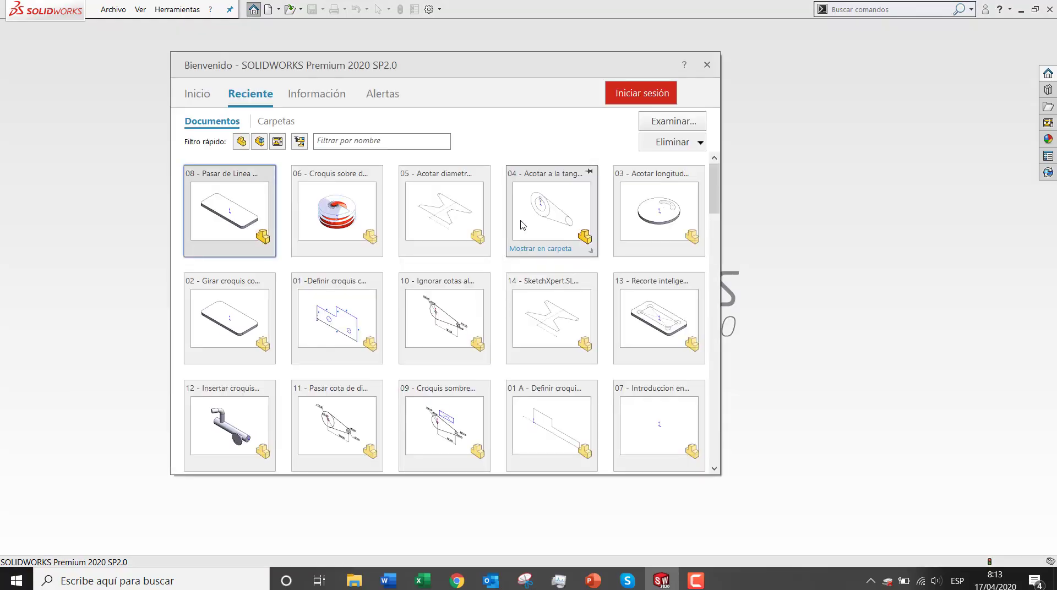
click(445, 419)
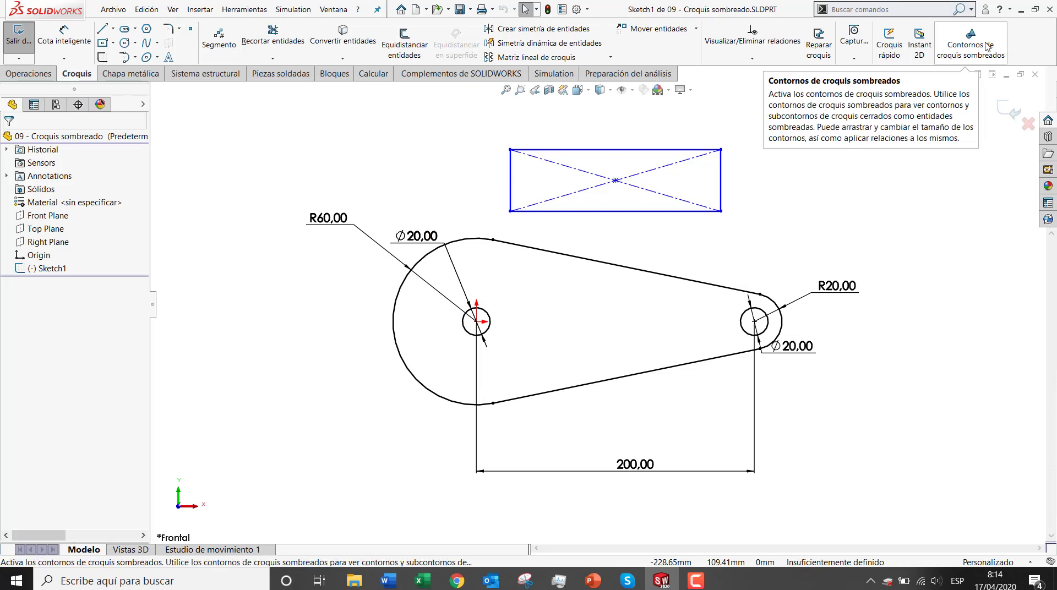
click(234, 12)
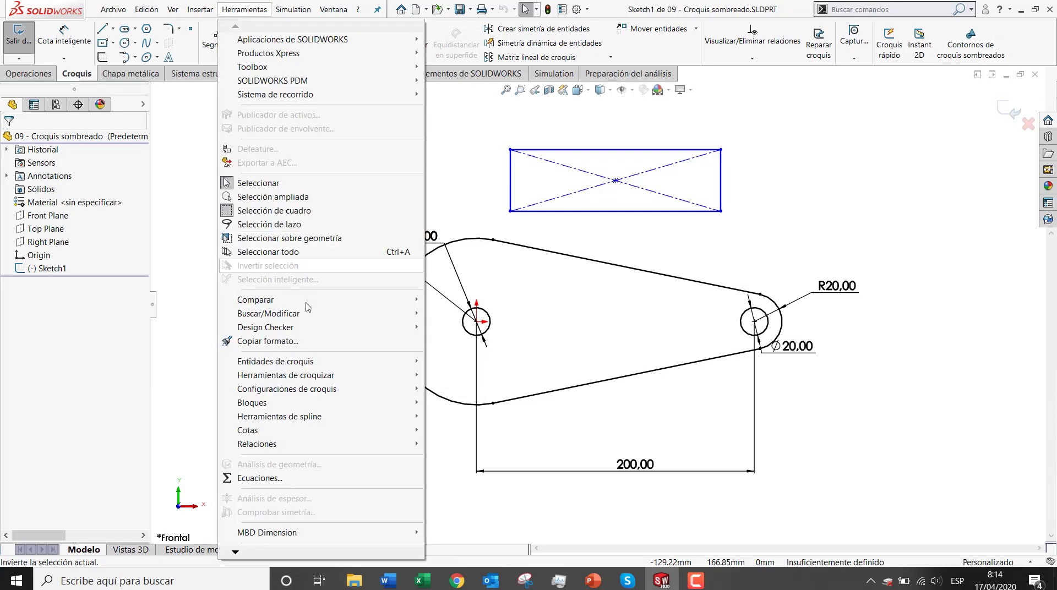
mouse_move(322, 391)
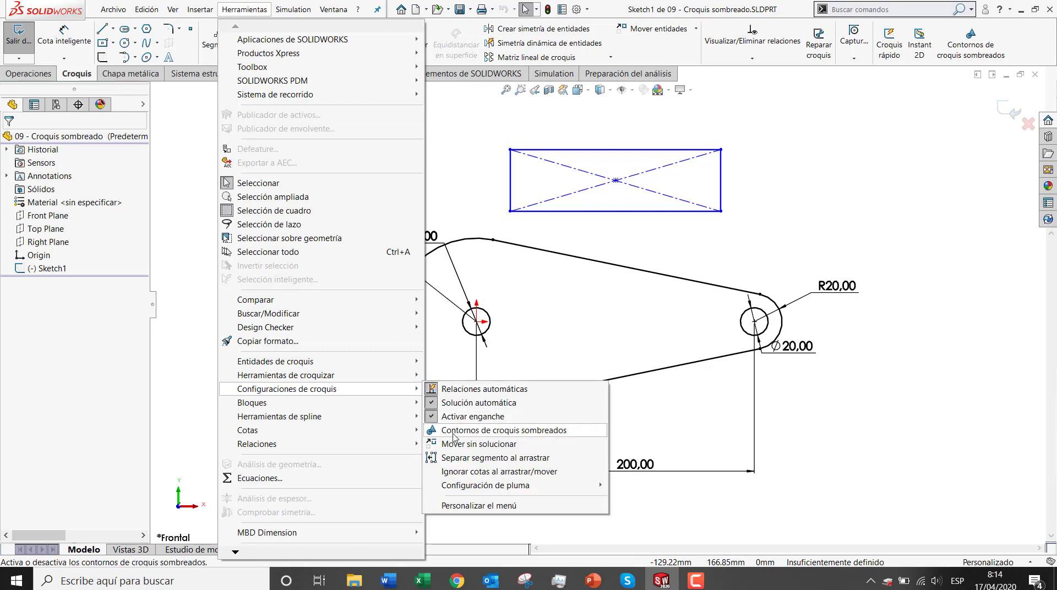
click(454, 432)
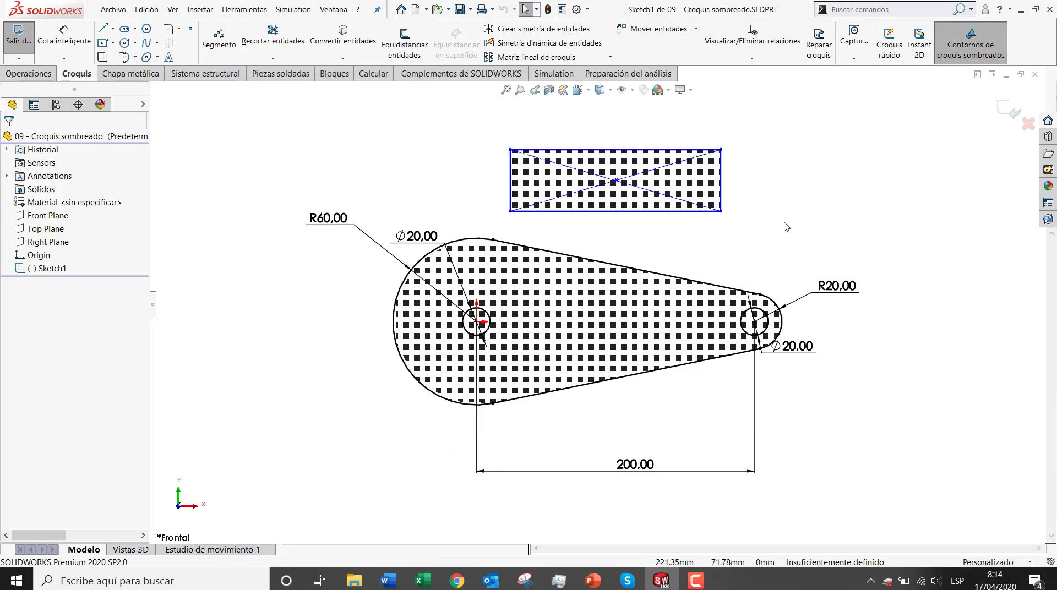
Step: Move the whole rectangle above the link profile slightly upward by its shaded area
click(609, 168)
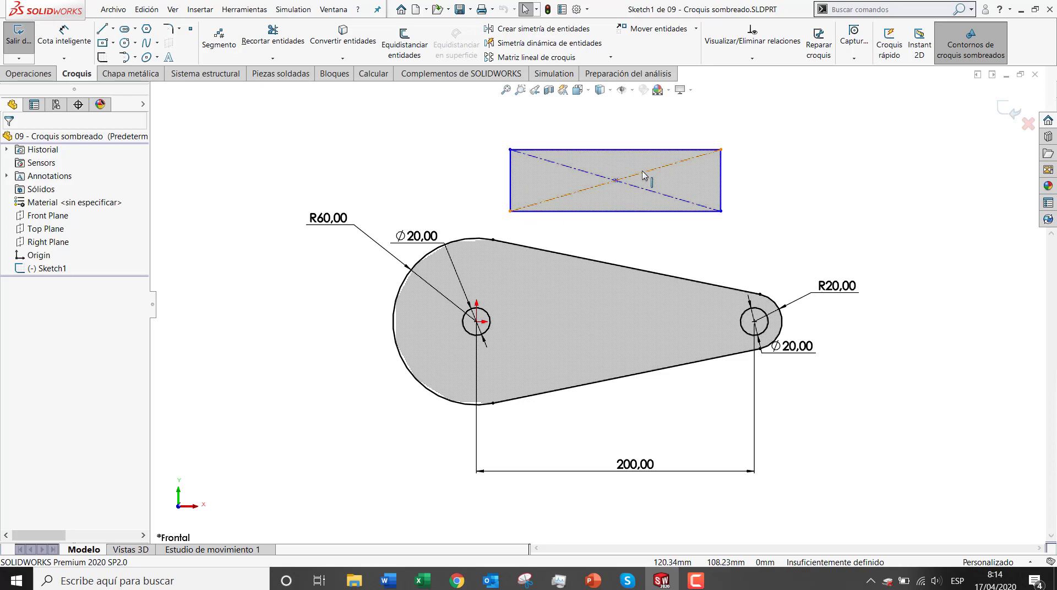
mouse_move(544, 183)
mouse_down()
mouse_move(440, 171)
mouse_move(849, 162)
mouse_move(703, 165)
mouse_move(819, 151)
mouse_move(669, 153)
mouse_up()
click(942, 194)
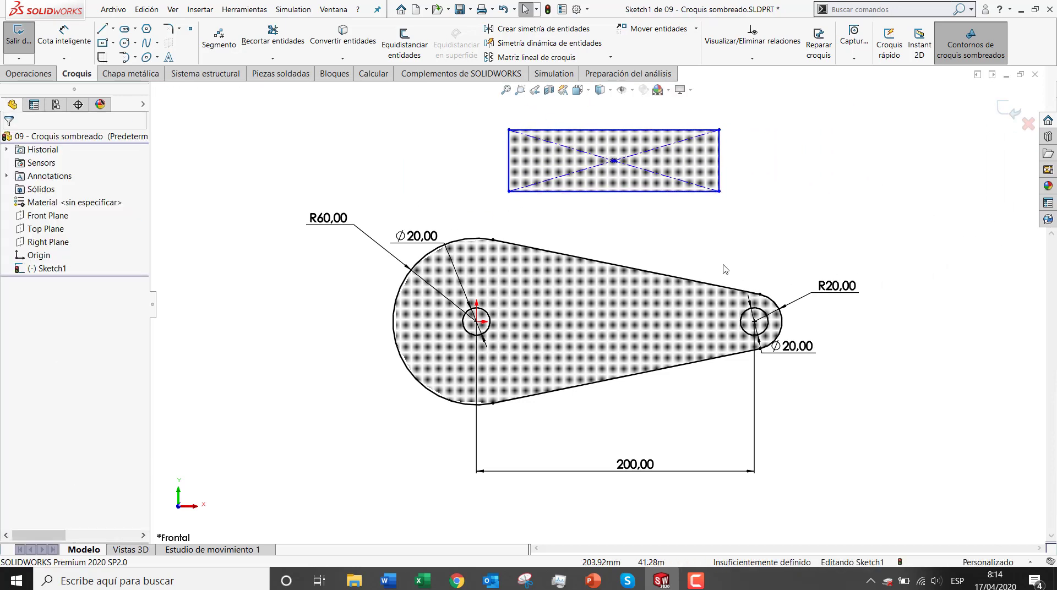
Step: Select the rectangle's four sides through its shaded contour and make them equal
click(617, 154)
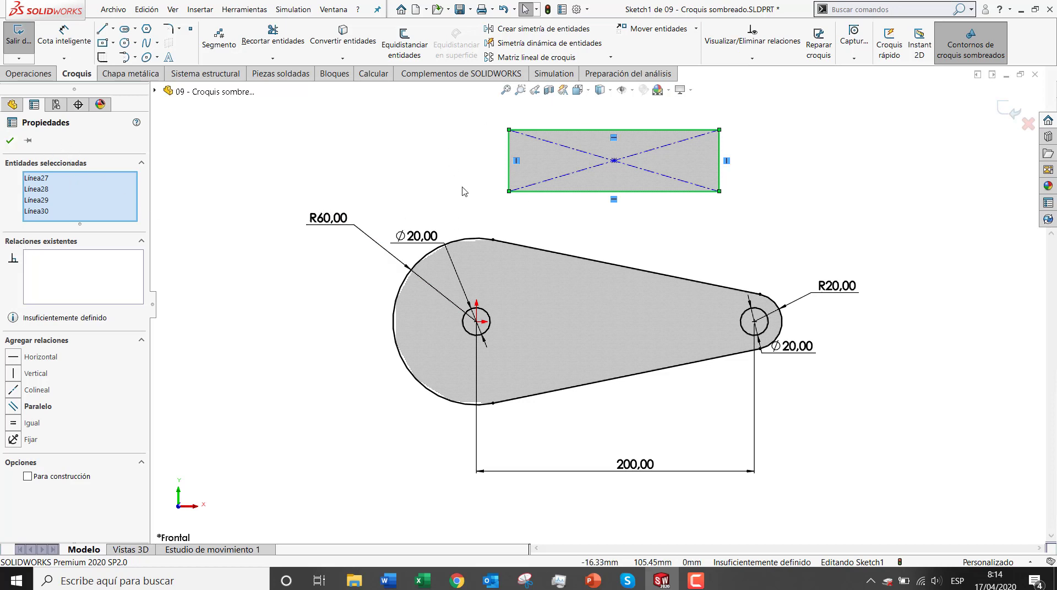
click(13, 424)
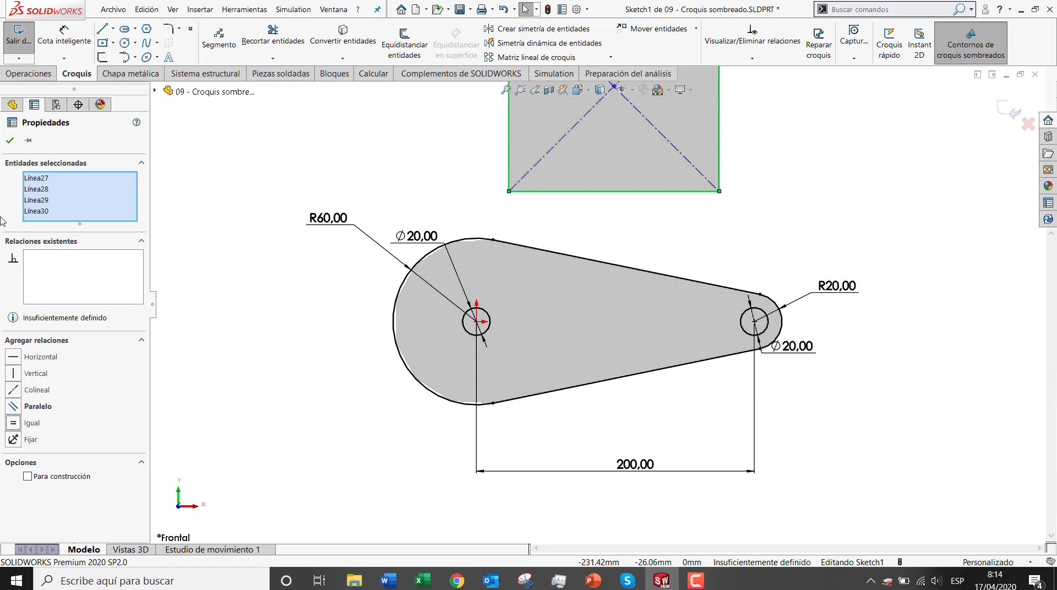
click(10, 139)
Step: Delete the square and its construction diagonals from the sketch, leaving only the link profile
scroll(625, 203, up, 4)
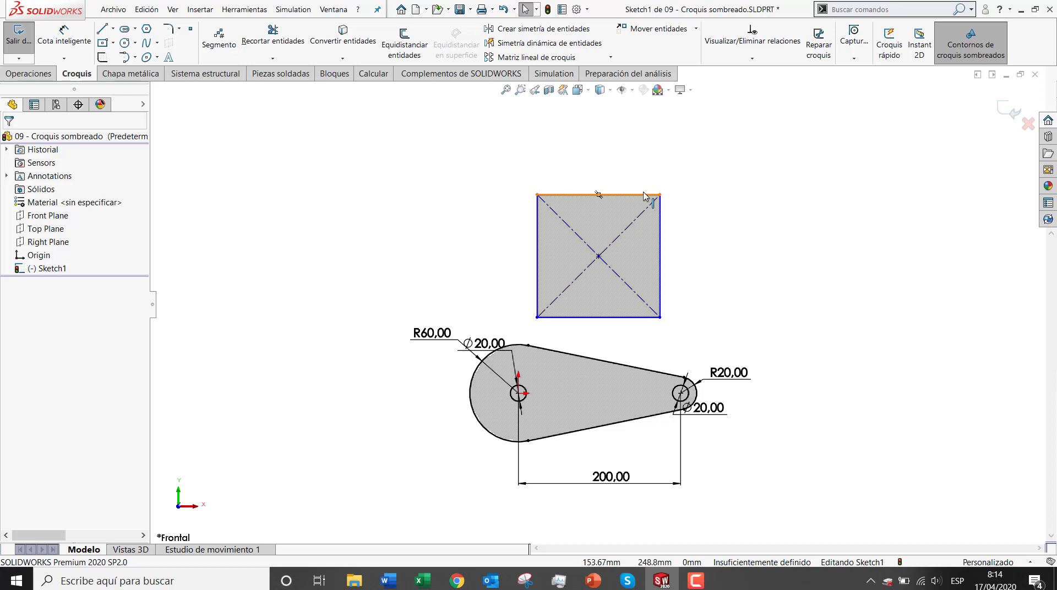
drag(509, 171, 698, 325)
key(Delete)
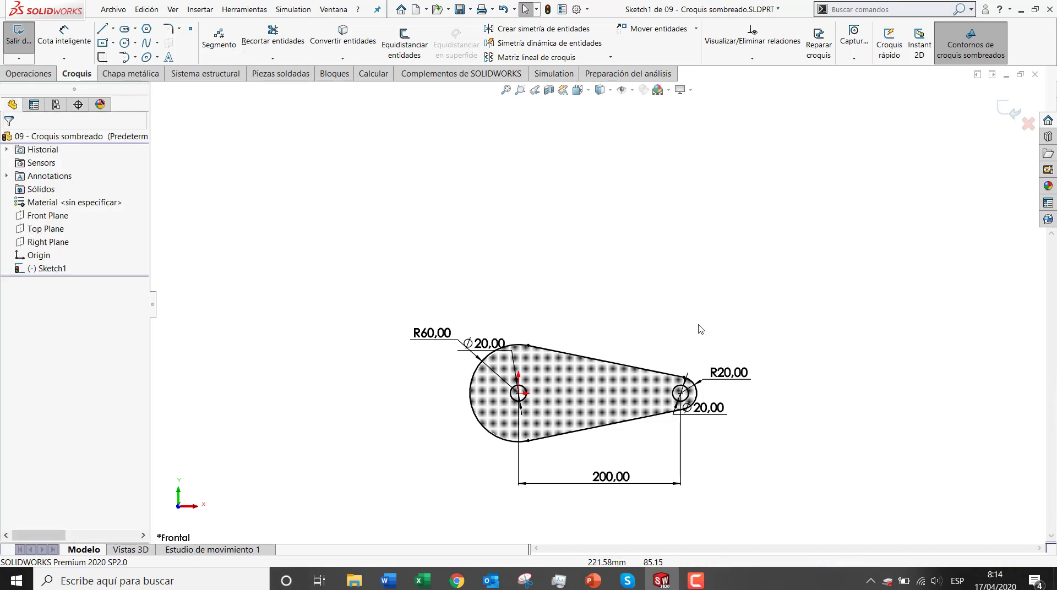
key(f)
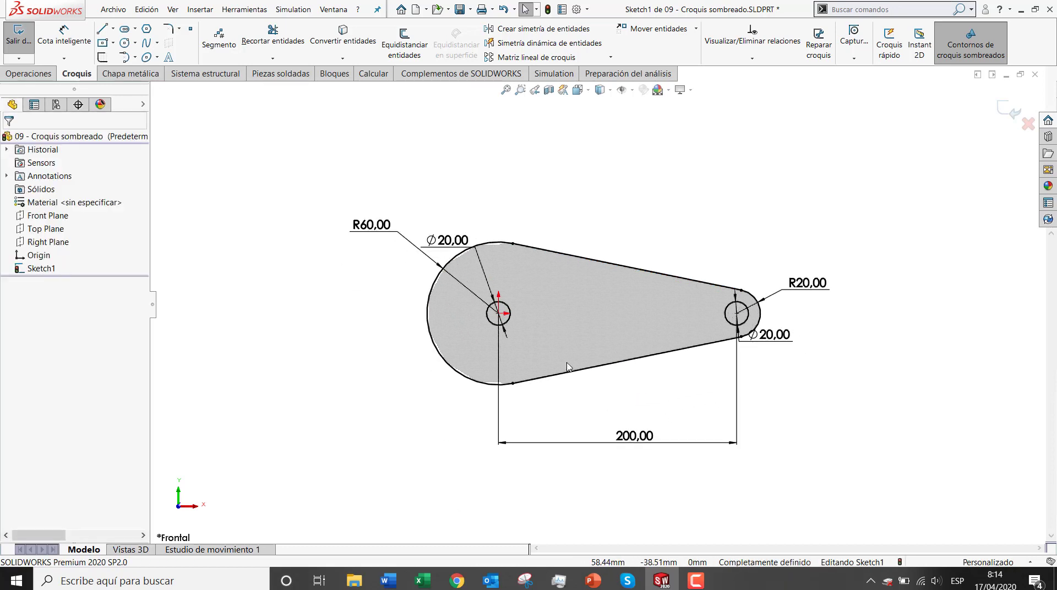
Step: Offset the link profile's shaded outer contour outward by 10 mm, adding the offset dimension
click(577, 303)
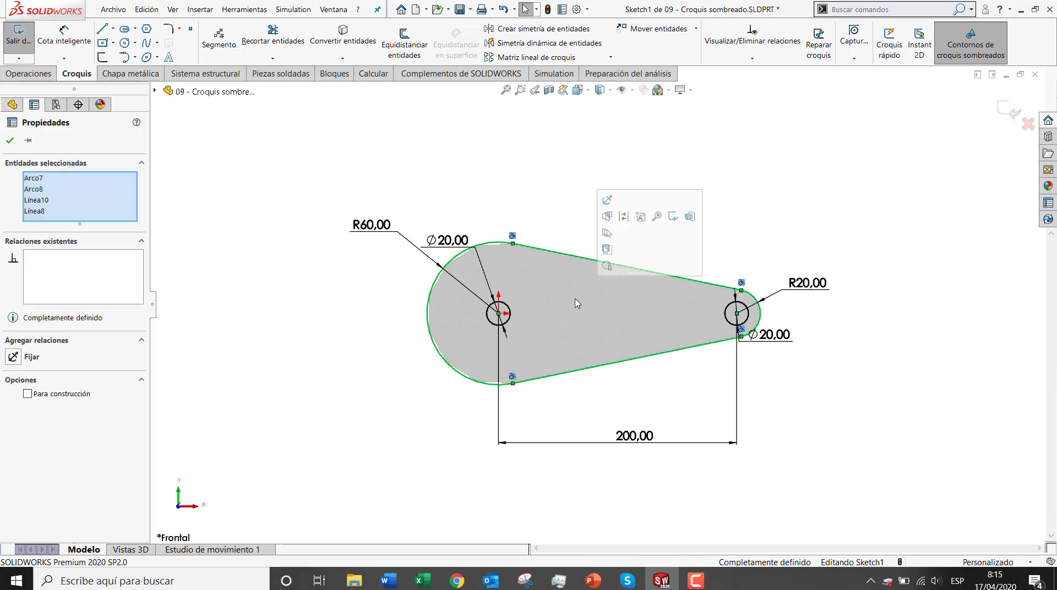
click(405, 42)
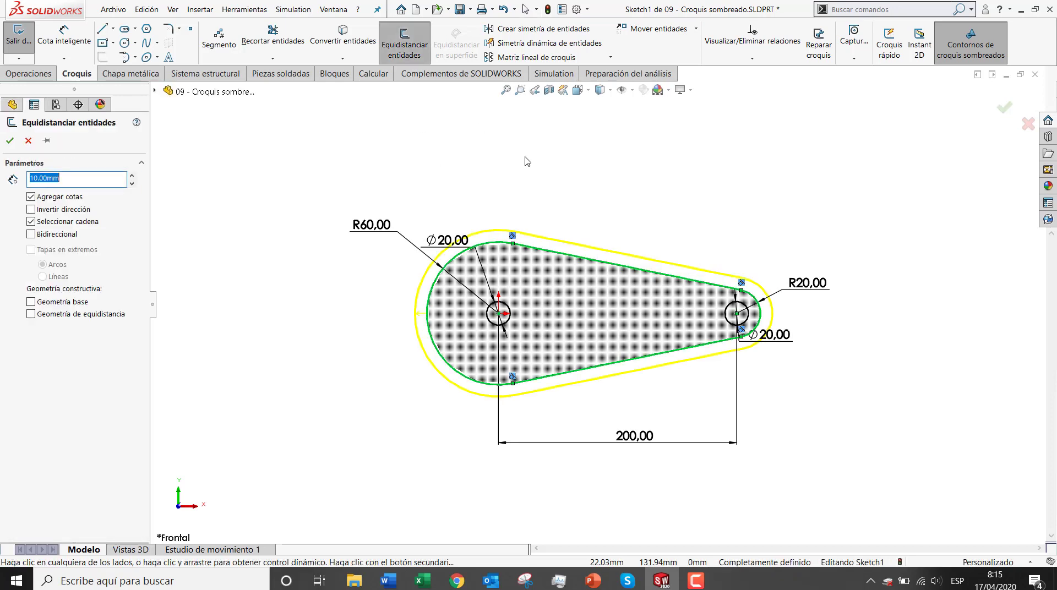
click(10, 140)
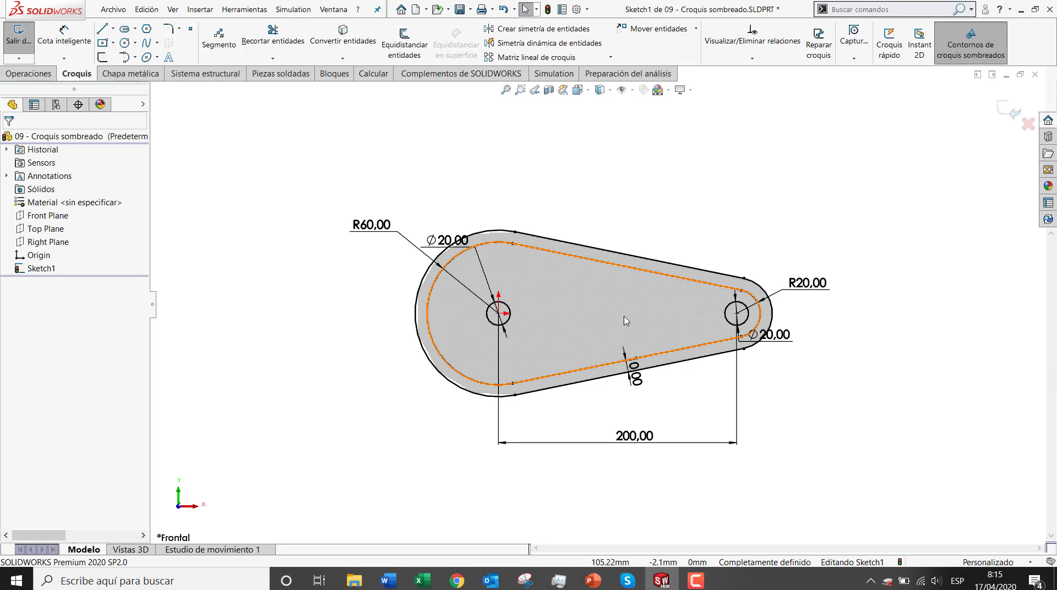
Step: Extrude the inner shaded contour of the link profile to a depth of 10 mm from the sketch plane
mouse_move(624, 320)
middle_down()
mouse_move(600, 278)
mouse_move(624, 281)
mouse_move(613, 284)
middle_up()
scroll(600, 284, down, 1)
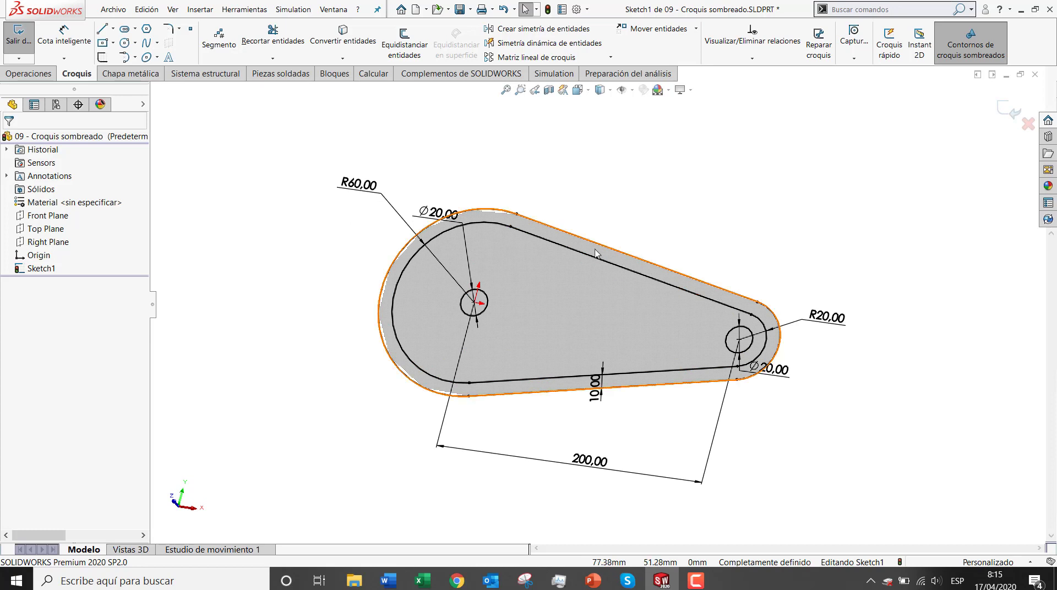
click(574, 242)
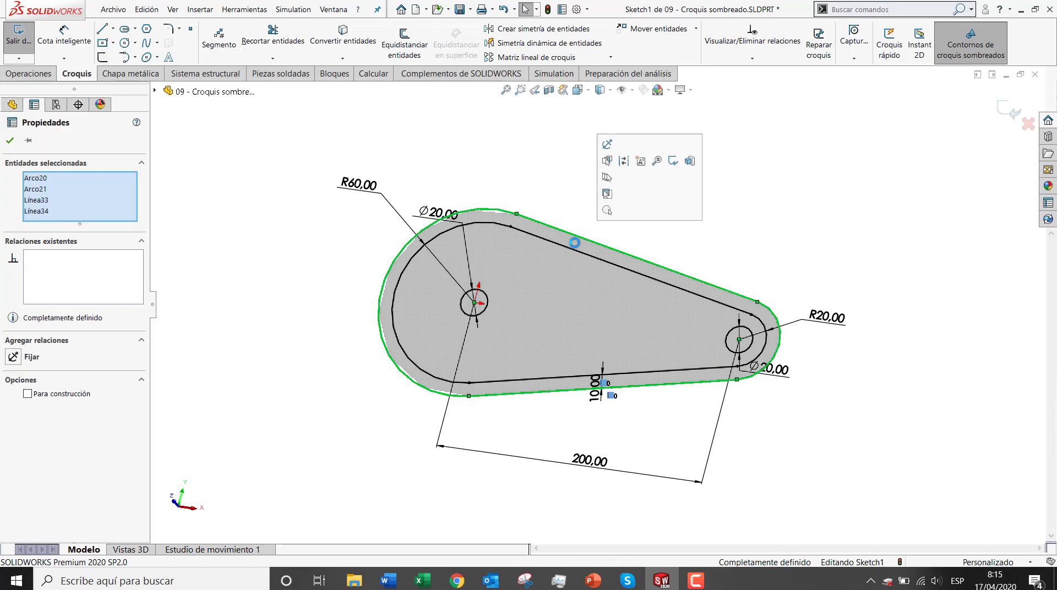
key(Escape)
scroll(596, 293, down, 2)
click(621, 283)
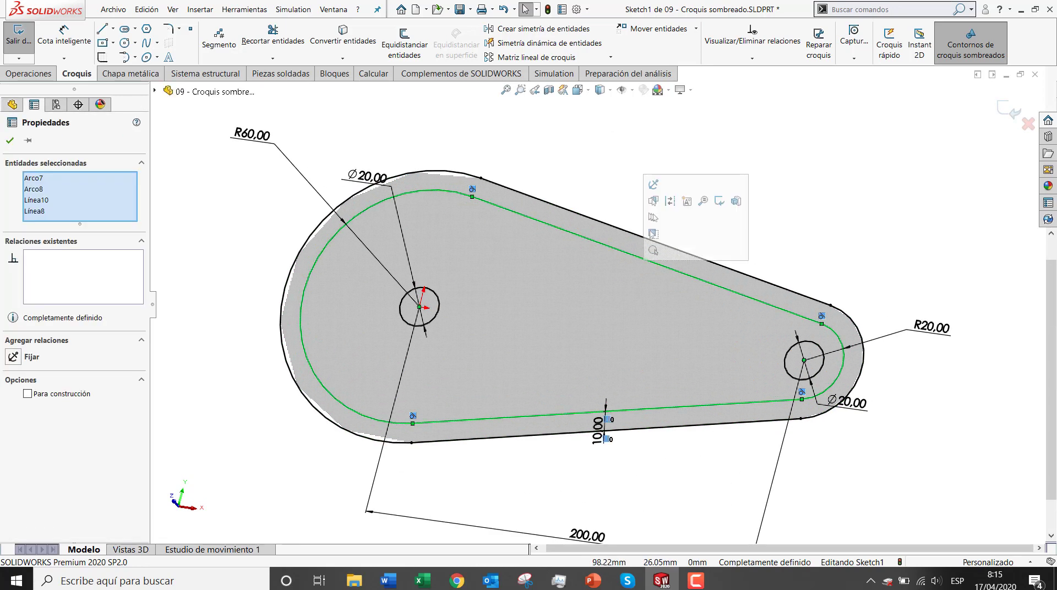
click(737, 201)
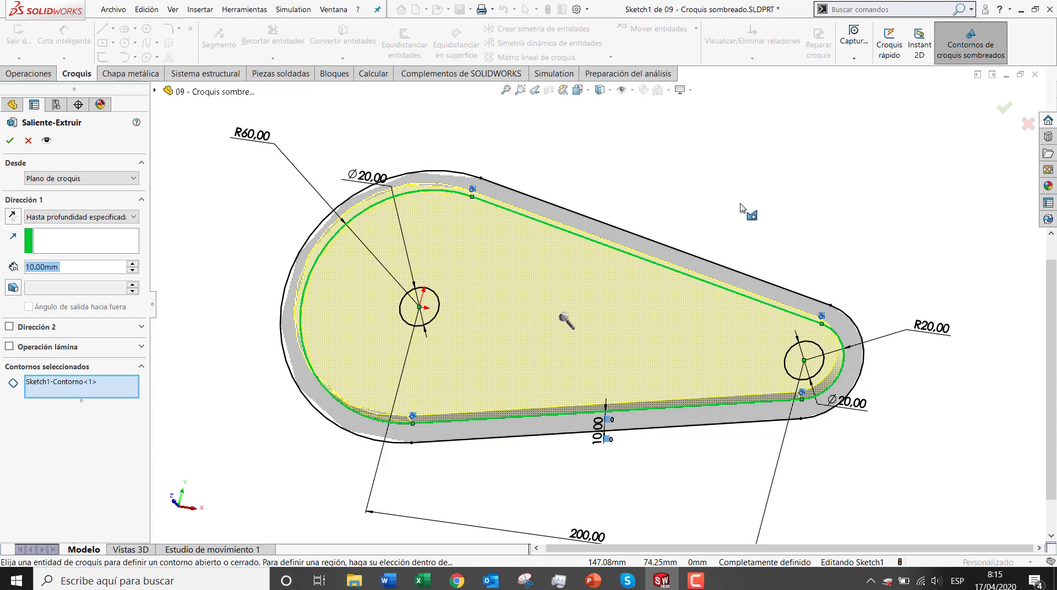
right_click(739, 203)
click(769, 291)
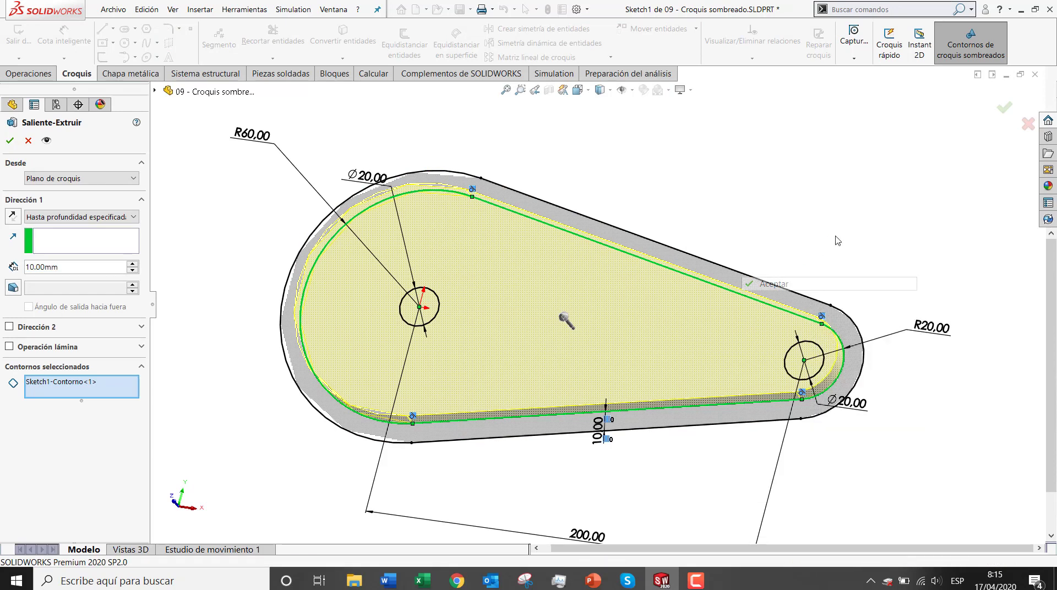
middle_drag(836, 236, 627, 362)
Step: Reopen the extrusion's underlying sketch, Sketch1, for editing
click(7, 269)
right_click(40, 283)
click(49, 251)
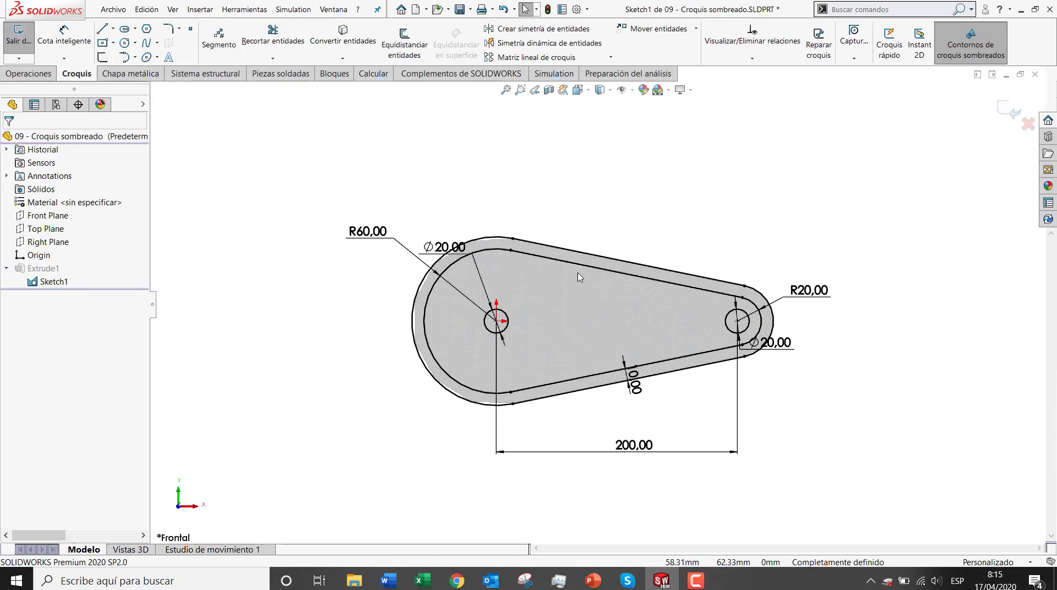
click(599, 313)
right_click(600, 314)
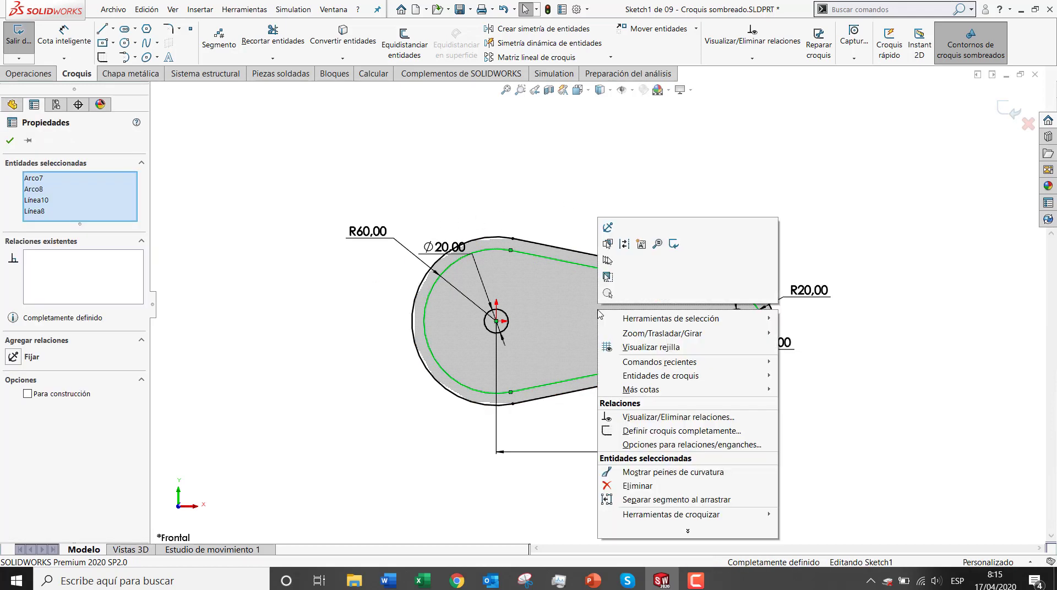
click(642, 246)
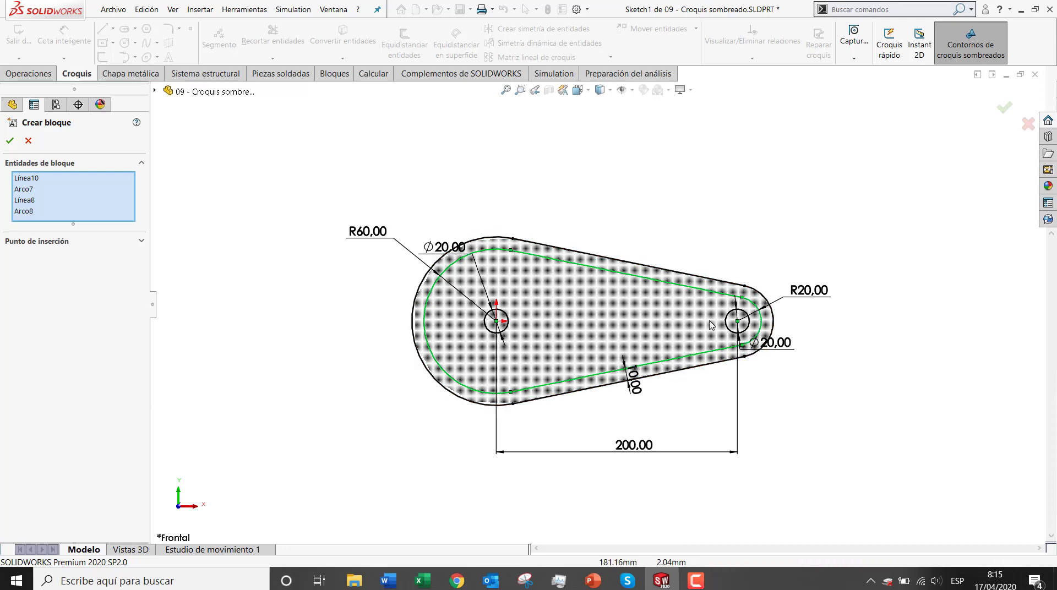
click(29, 141)
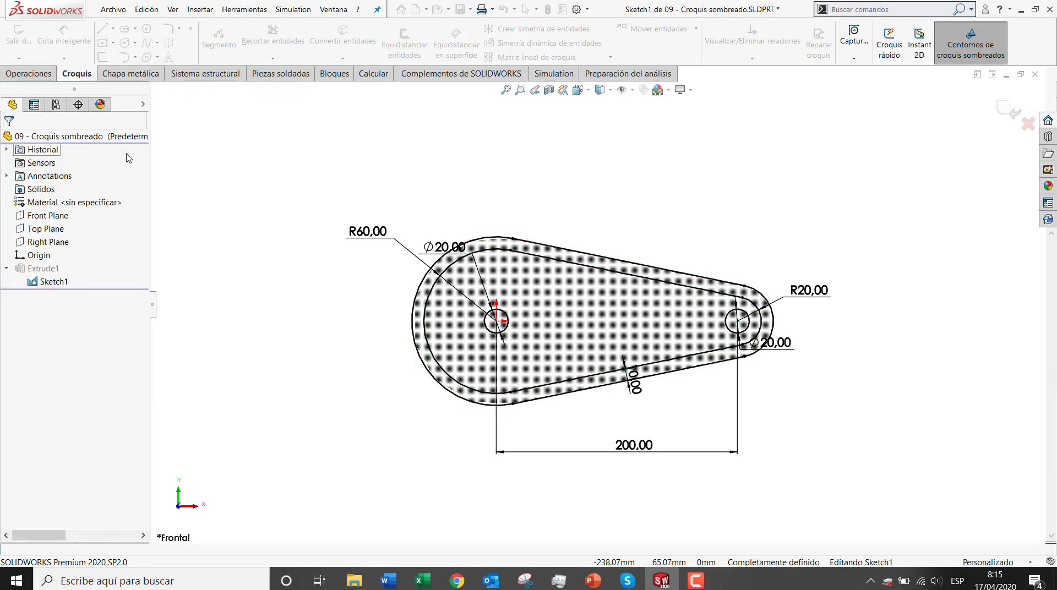
Step: Close the shaded contour part without saving and advance the presentation to tip 10, "Ignorar cotas al arrastrar mover"
click(1035, 75)
click(471, 325)
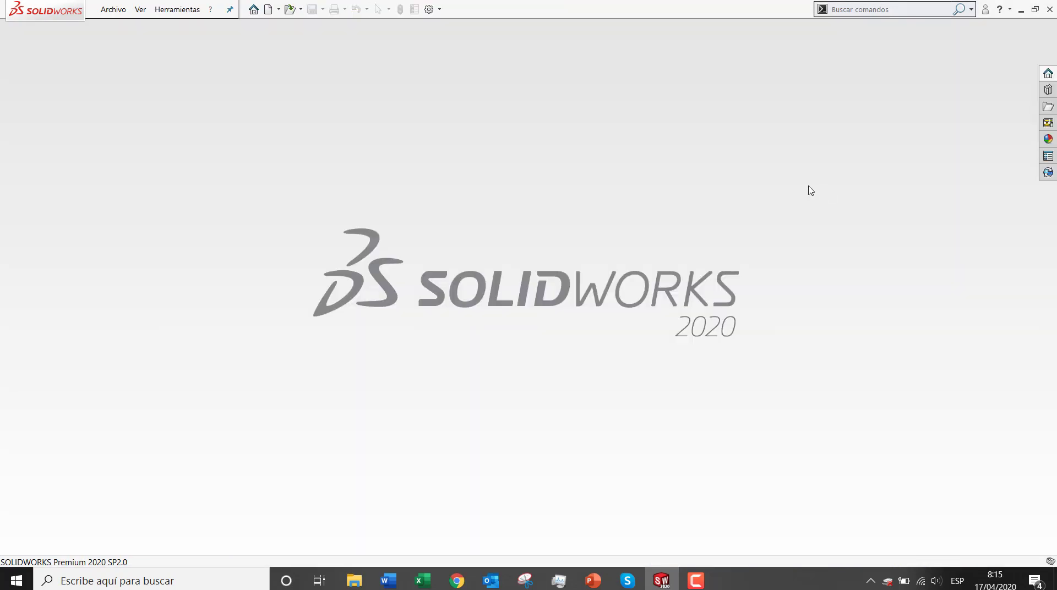
key(alt+Tab)
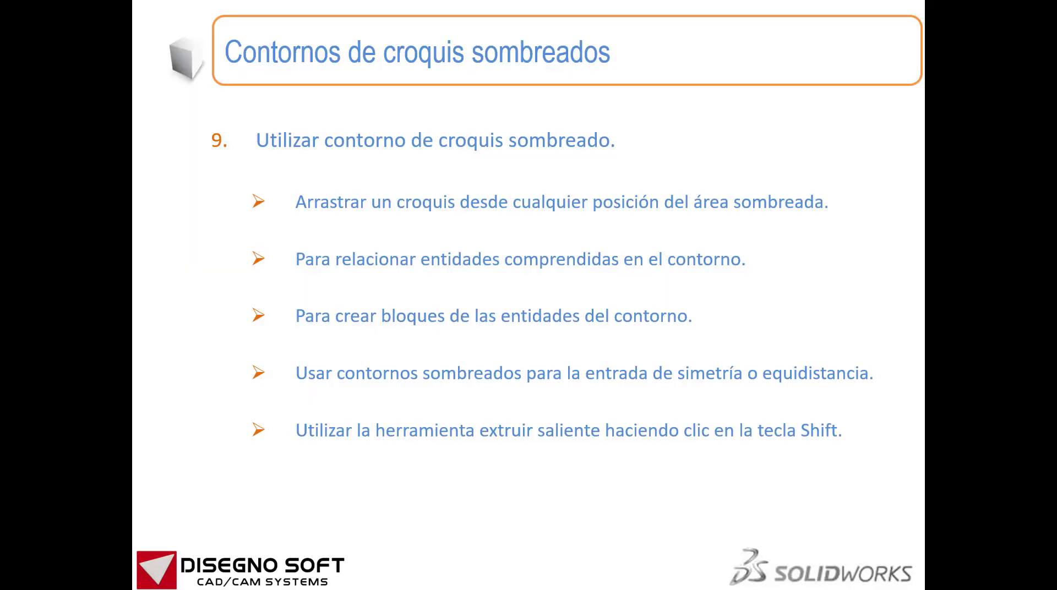
key(Right)
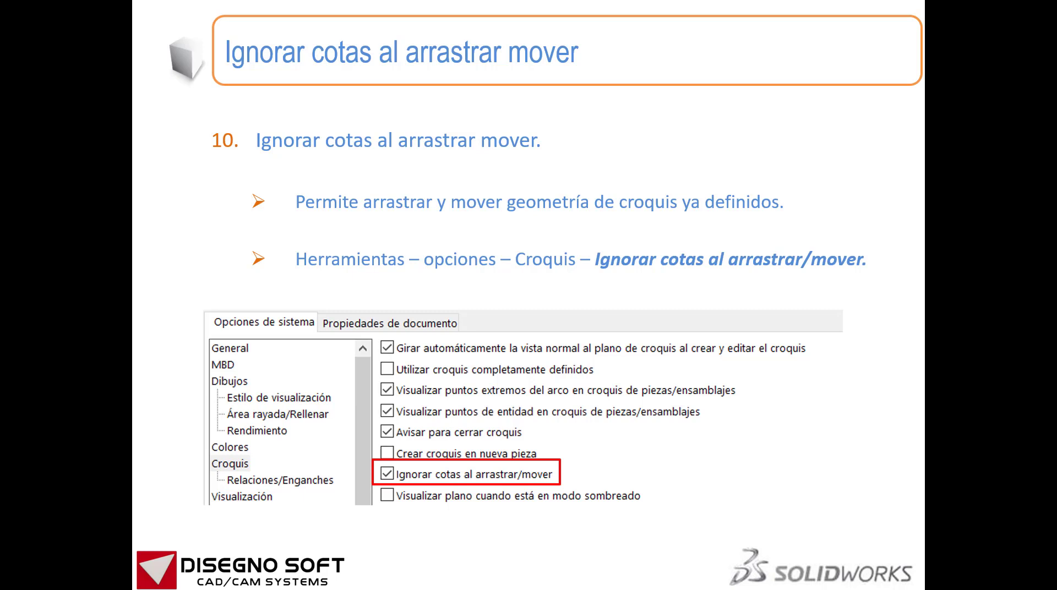
Step: Switch back to SOLIDWORKS and open the recent part "10 - Ignorar cotas al arrastrar mover" with its Sketch1 in edit mode
key(alt+Tab)
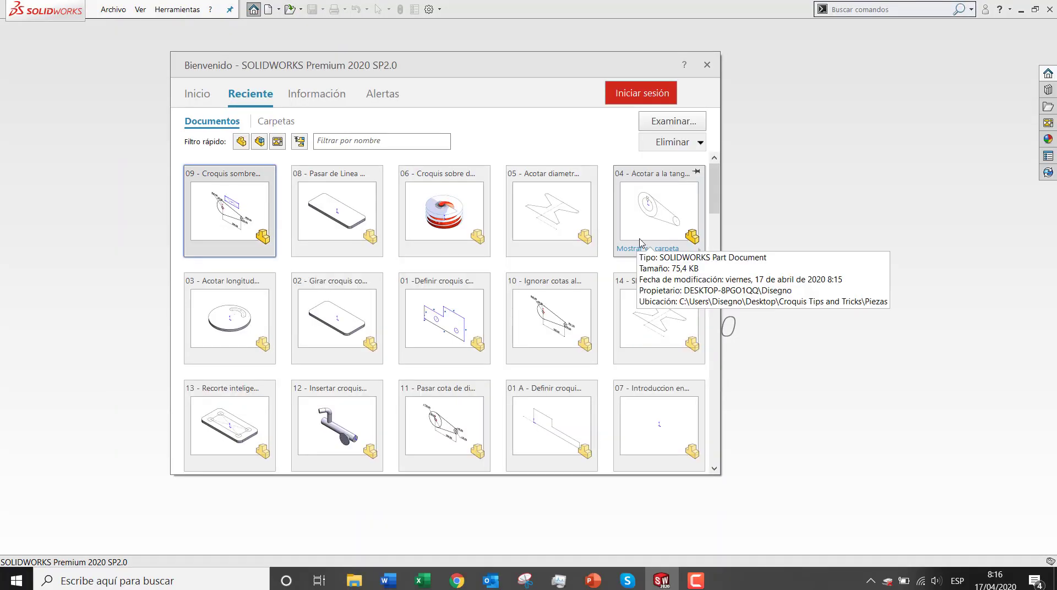
click(573, 301)
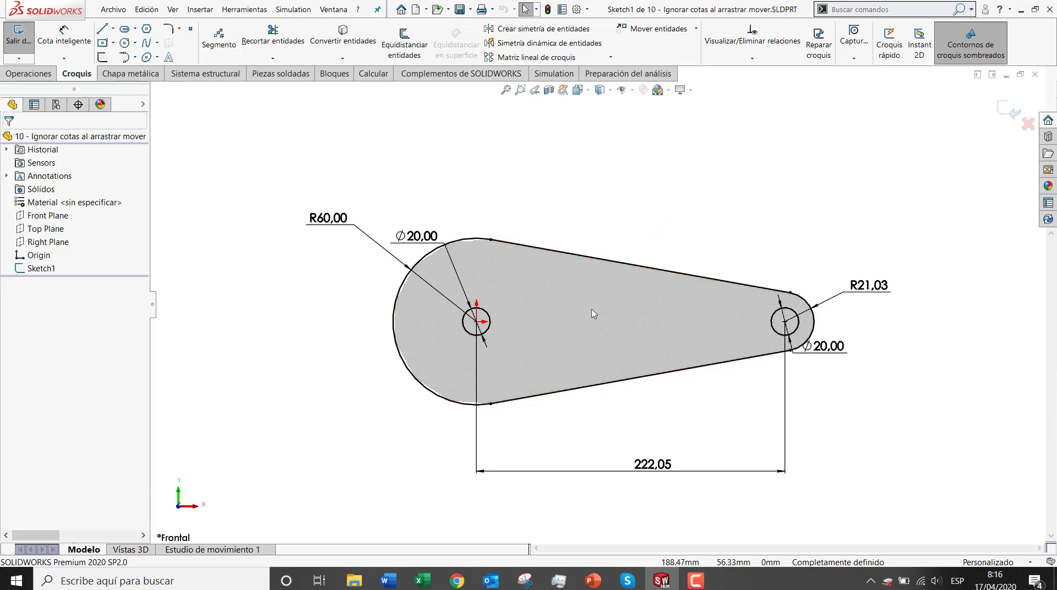
Step: Try to move the centre point of the link's small end in the fully defined sketch
click(785, 322)
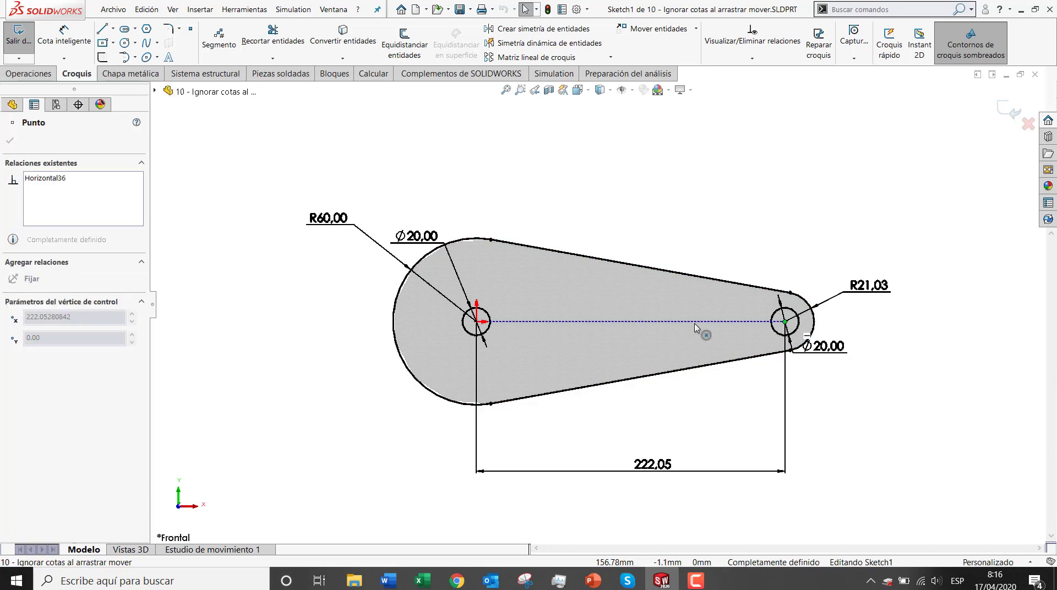
drag(949, 350, 905, 425)
click(905, 425)
Step: Set the horizontal distance between the two hole centres to 250 mm
double_click(669, 465)
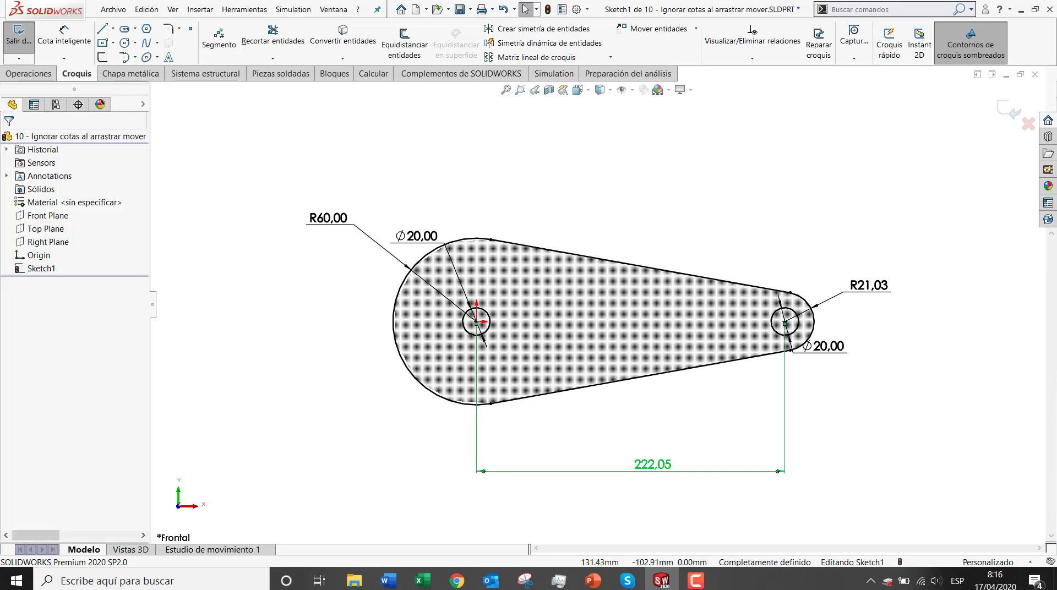
text(250)
key(Return)
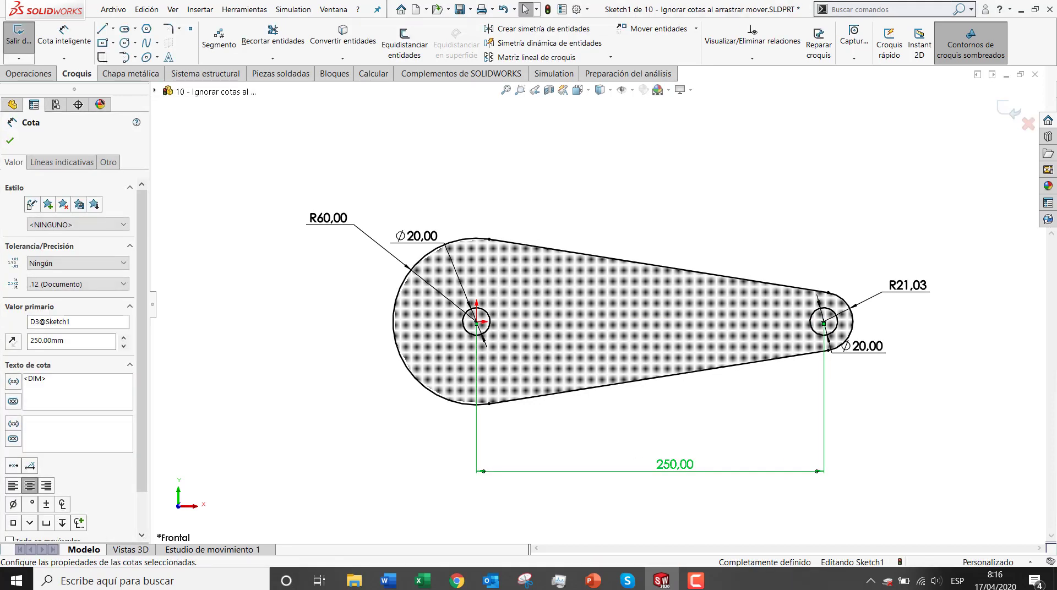
click(671, 443)
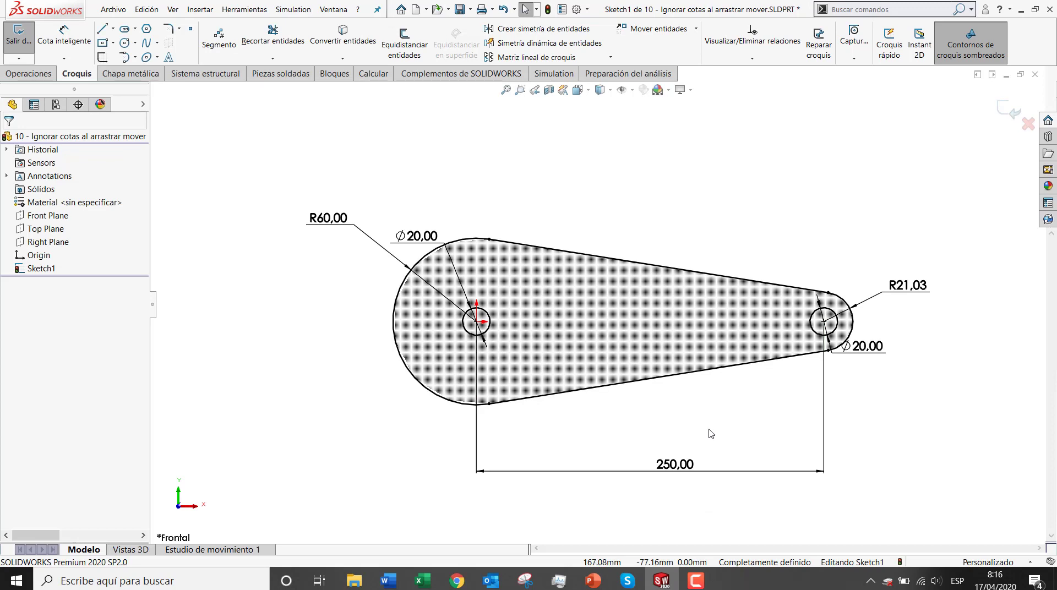
Step: Try to move the upper tangent point of the small end arc outward
mouse_move(829, 293)
mouse_down()
mouse_move(837, 270)
mouse_move(842, 286)
mouse_up()
click(890, 446)
Step: Enable the sketch system option "Ignorar cotas al arrastrar/mover" and accept the options
click(586, 9)
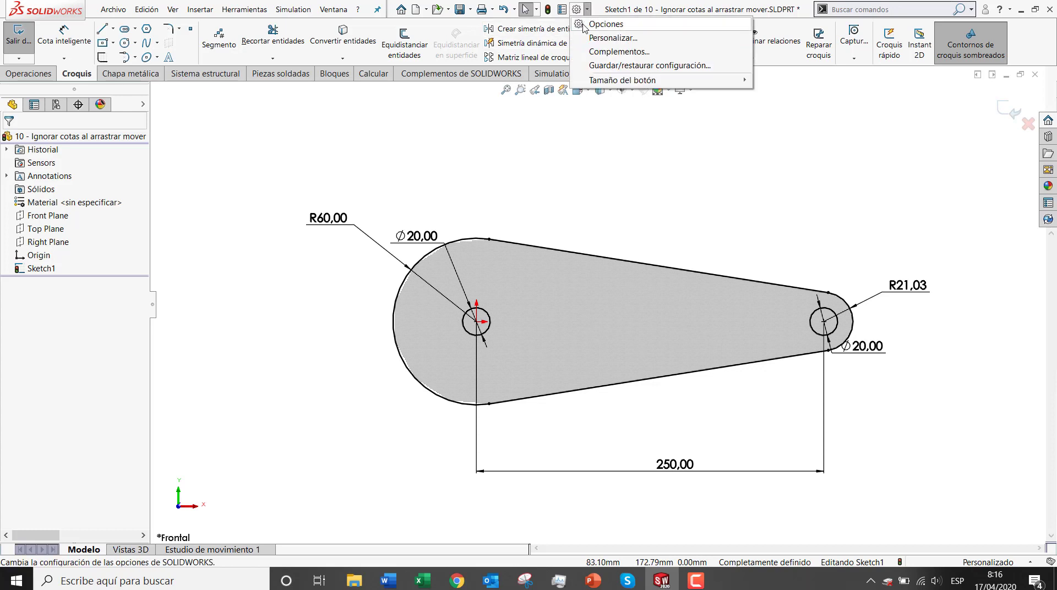
click(606, 24)
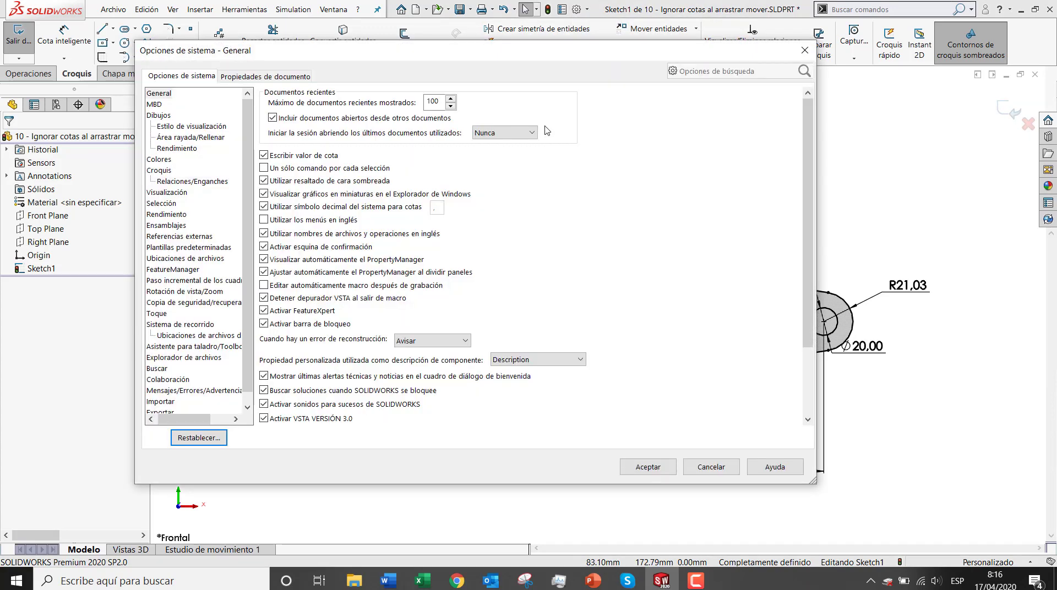
click(159, 171)
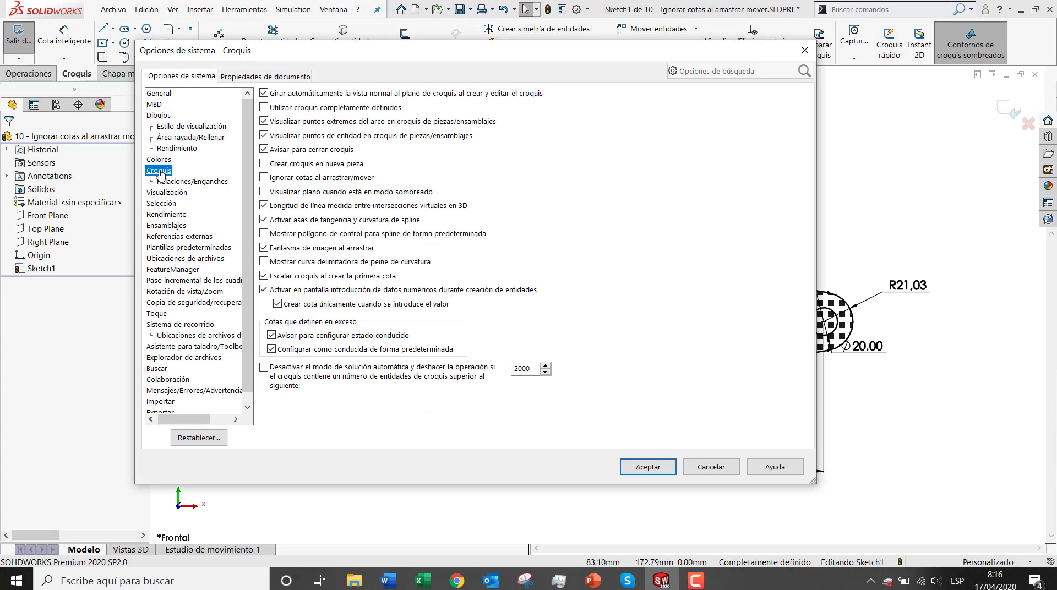
click(264, 178)
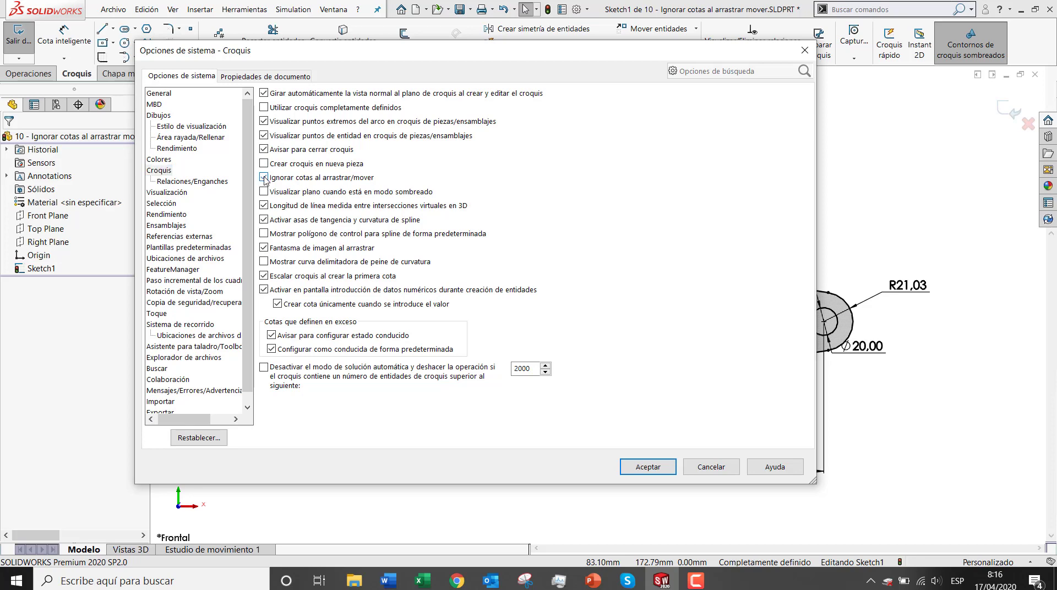
click(649, 467)
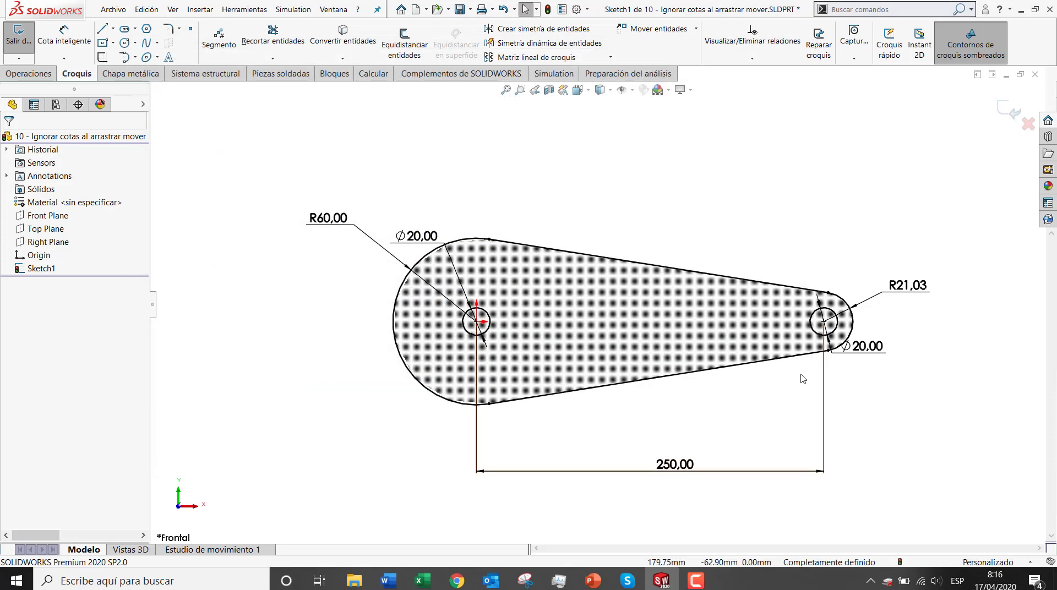
Step: Move the small end's centre to about 143 mm from the large end's centre and reshape its arc to about R18
drag(824, 324, 667, 329)
click(677, 271)
drag(679, 274, 686, 303)
click(774, 404)
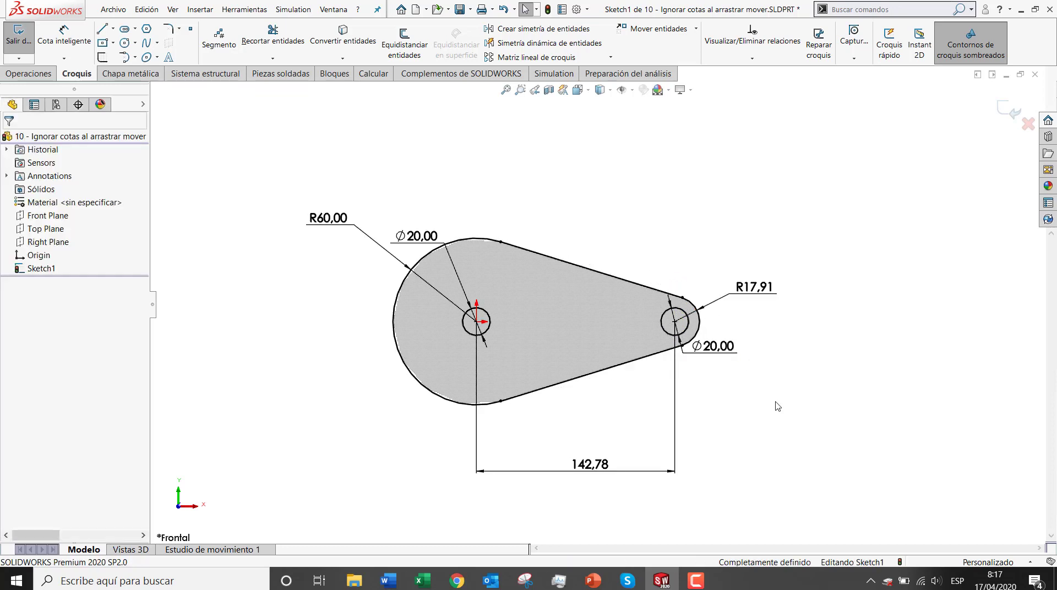
Step: Set the distance between the two hole centres to 142.5 mm
double_click(591, 465)
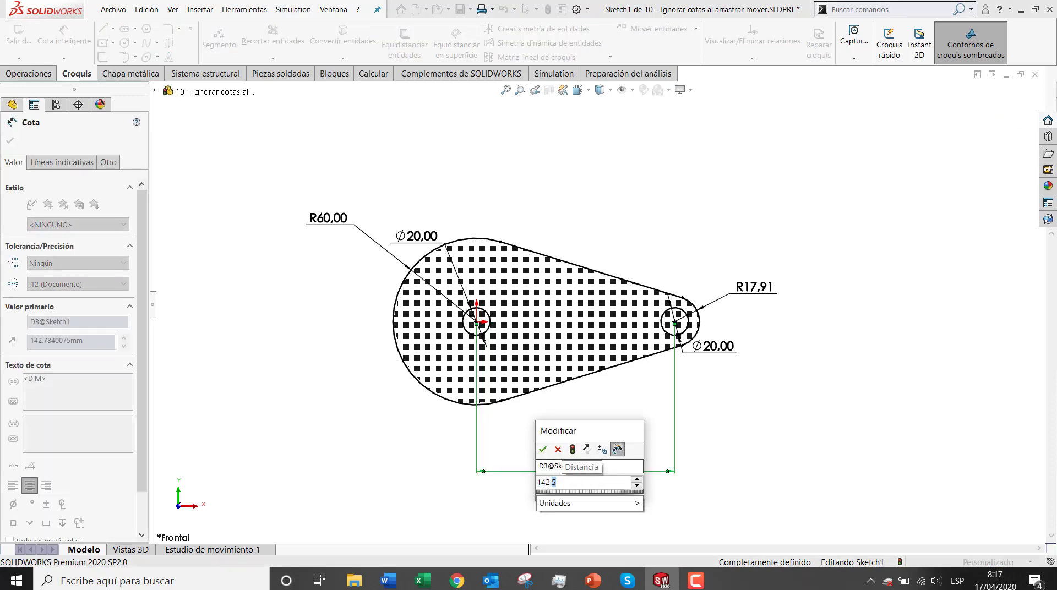
key(Return)
click(587, 445)
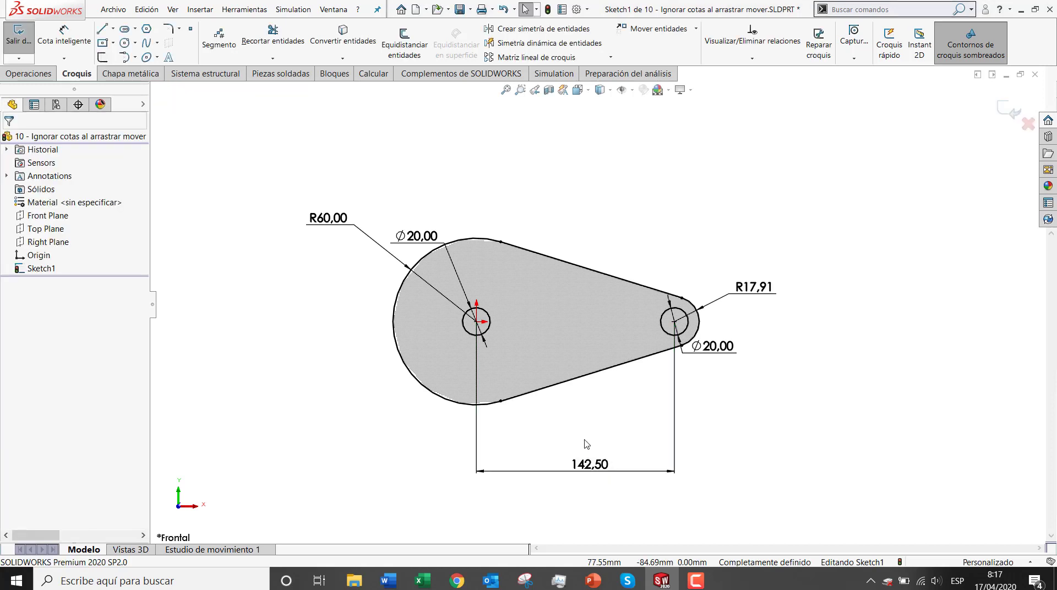
Step: Close the part without saving, then advance the presentation to tip 11 on switching diameter and radius dimensions and return to SOLIDWORKS
click(1035, 73)
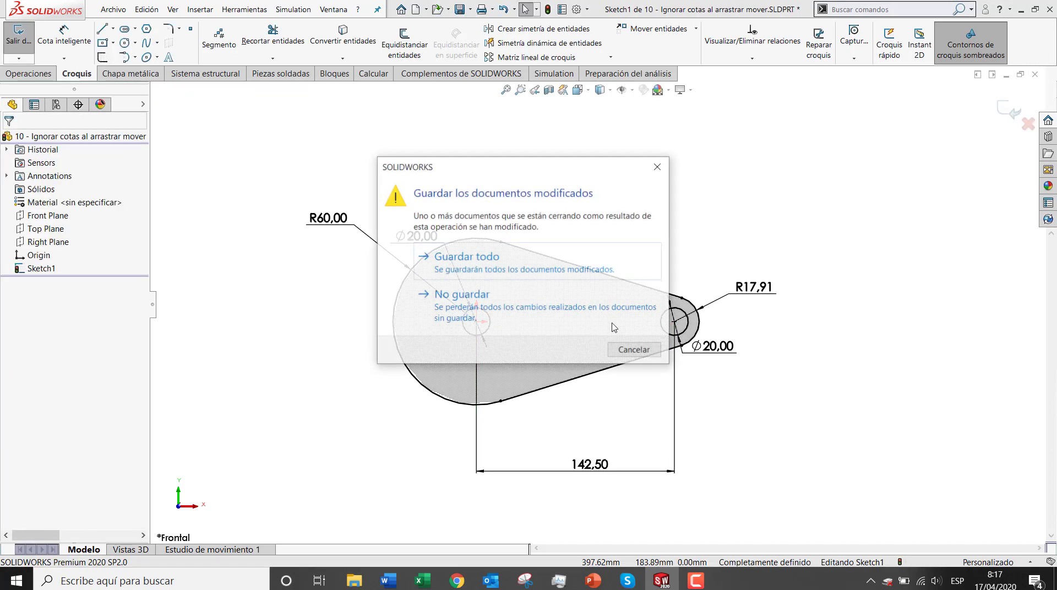
click(517, 315)
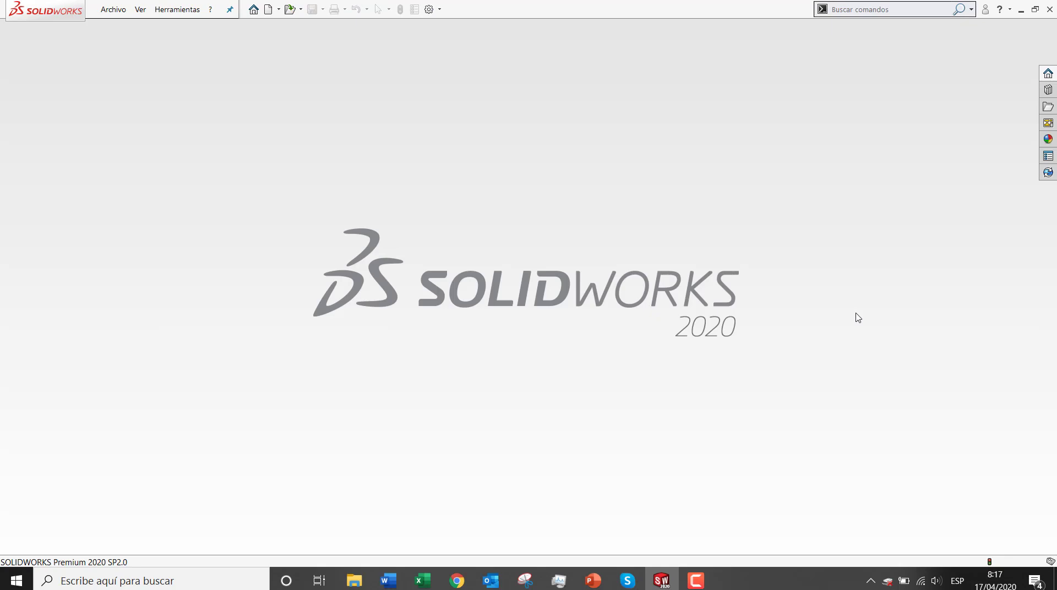
key(alt+Tab)
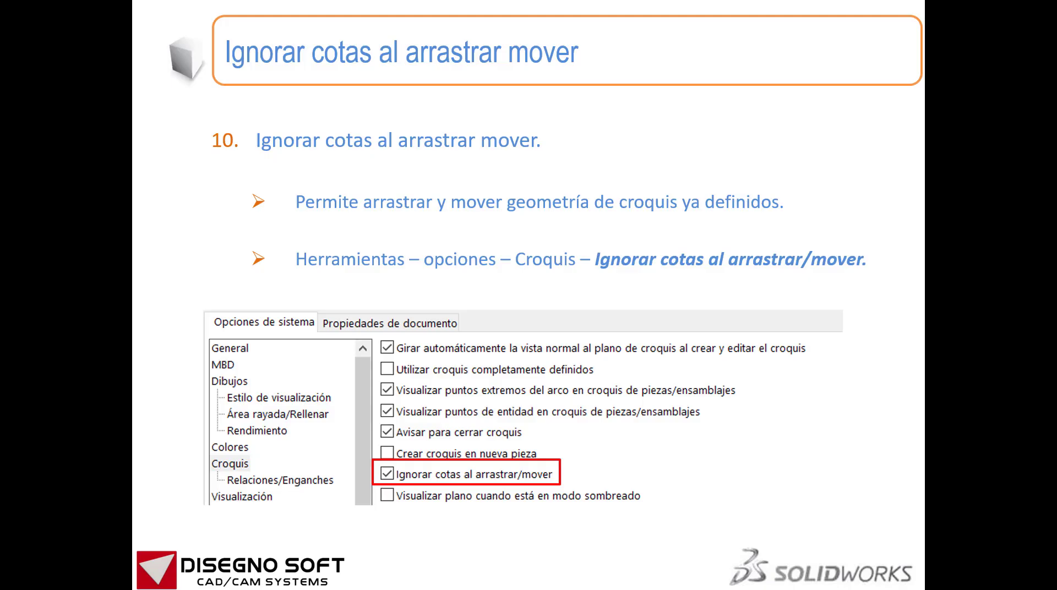
key(Right)
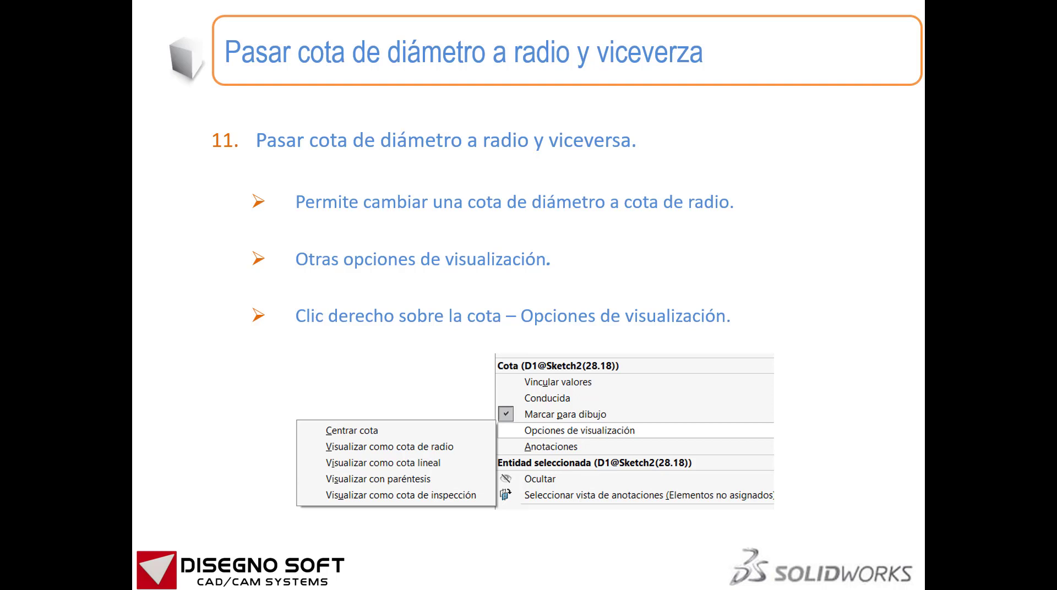
key(alt+Tab)
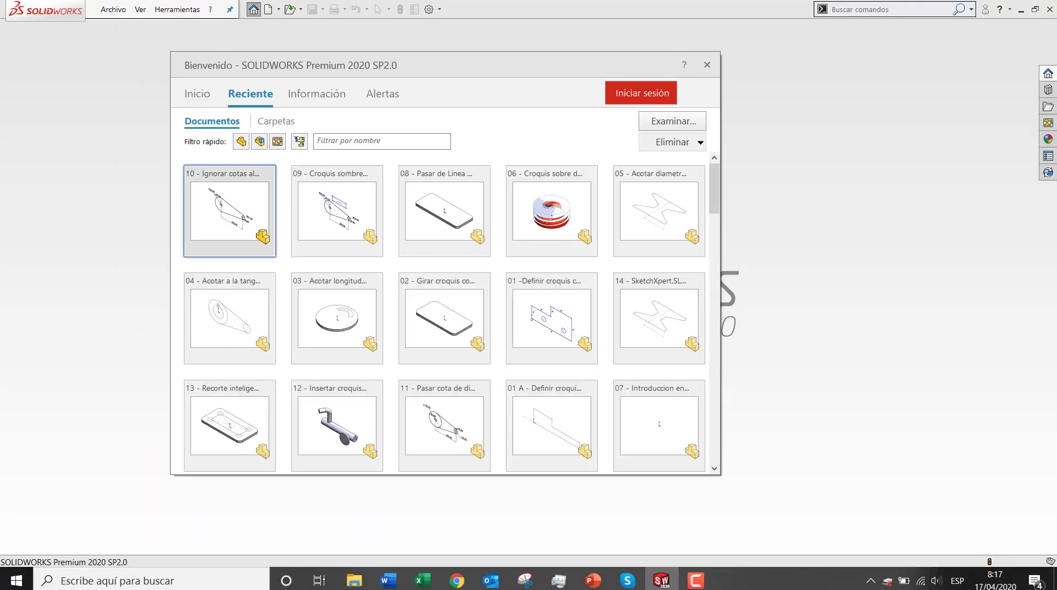
Step: Open the recent part "11 - Pasar cota de diametro a radio y viceversa" with its Sketch1 in edit mode
double_click(267, 320)
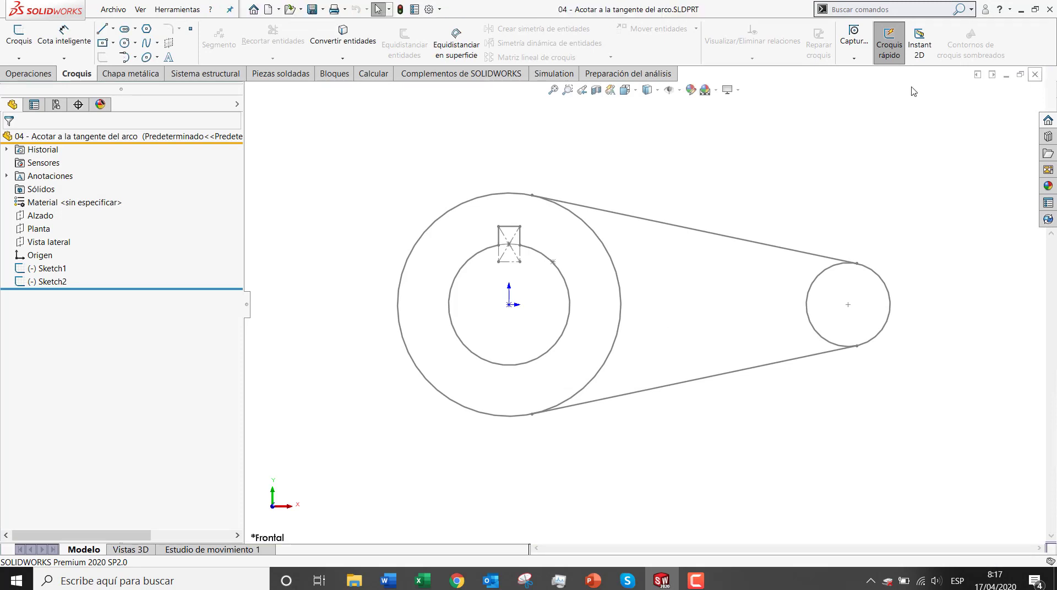
click(1036, 74)
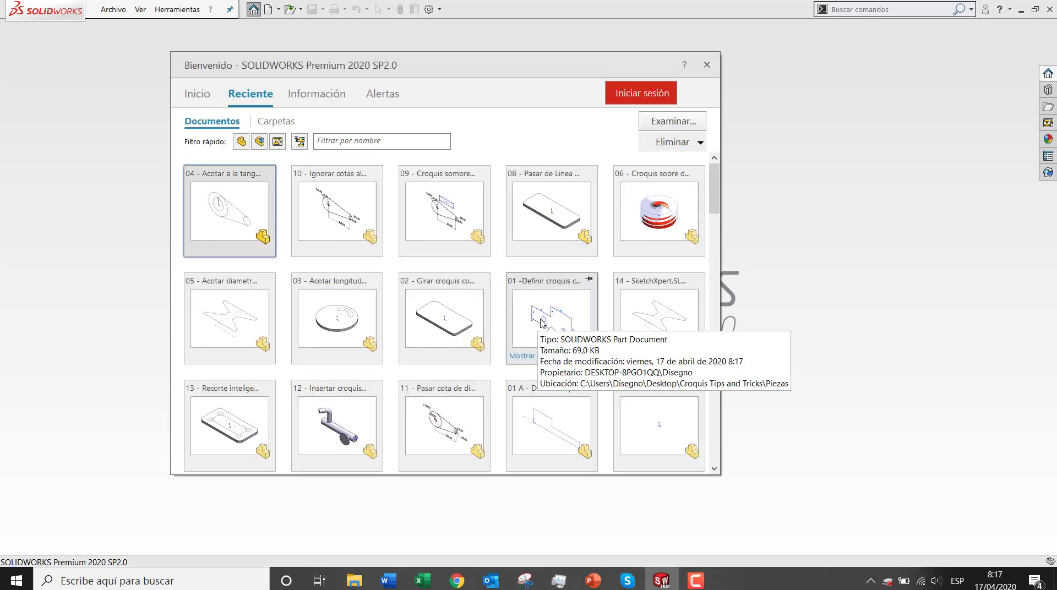
click(457, 434)
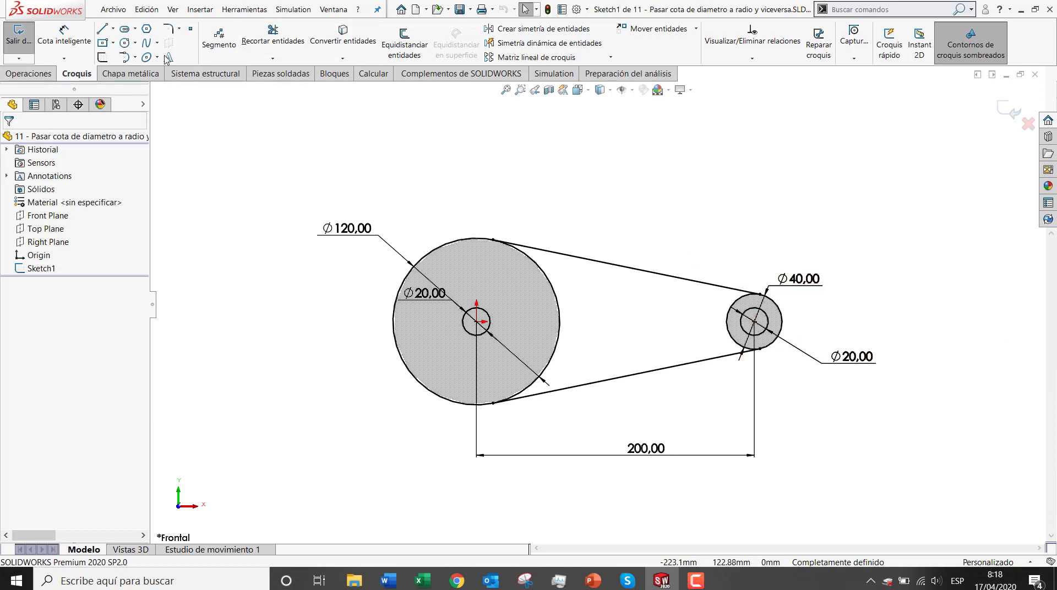
Step: Trim the inner arcs of the two outer circles between the tangent lines to leave one closed link outline
click(272, 36)
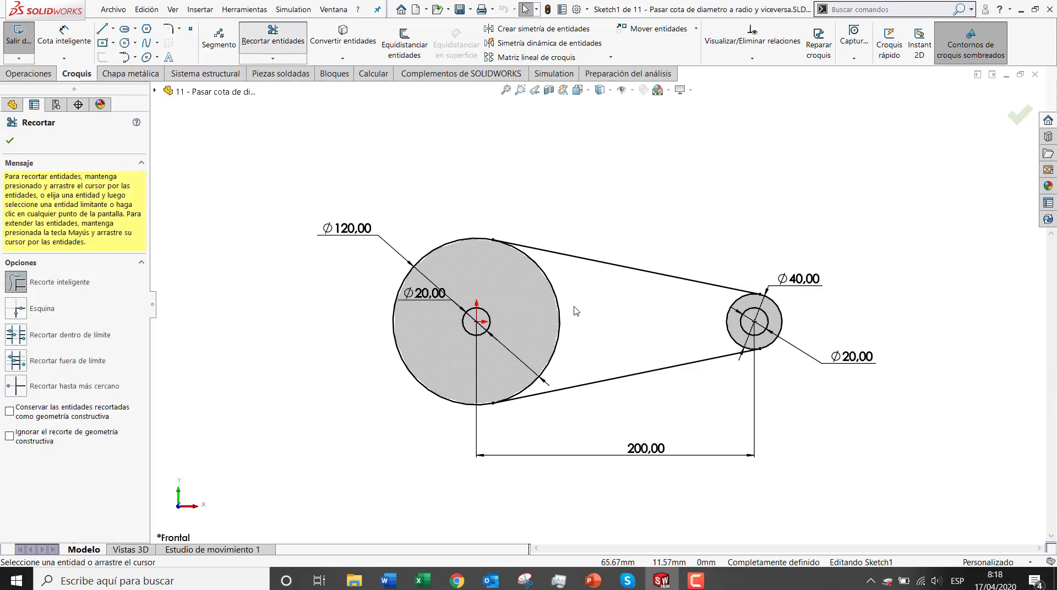
mouse_move(596, 315)
mouse_down()
mouse_move(540, 304)
mouse_move(707, 321)
mouse_move(643, 329)
mouse_up()
key(Escape)
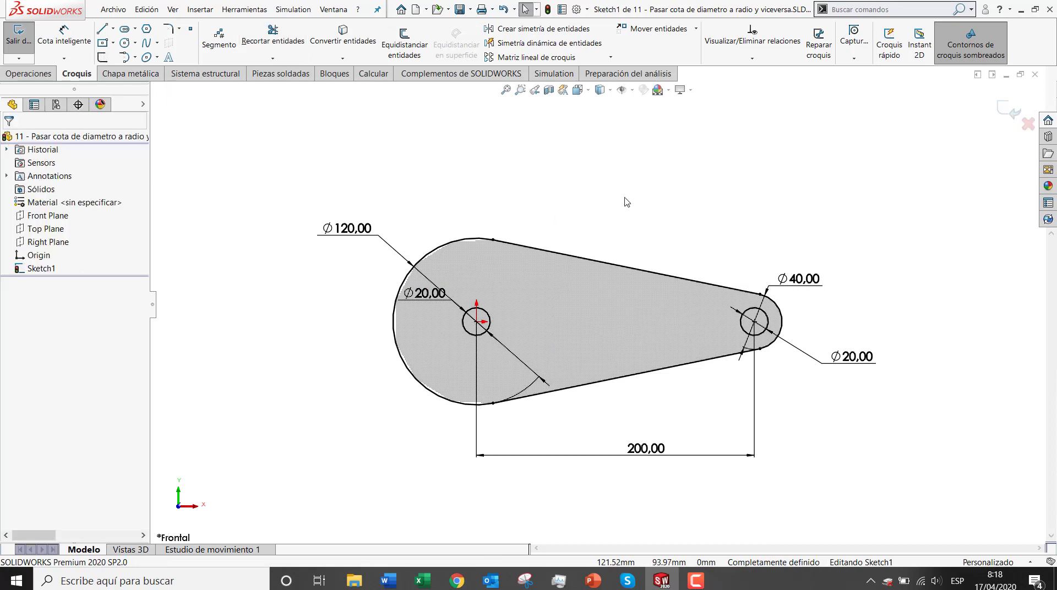
Step: Reposition the large end's 120 mm diameter dimension above the arc and display it as a radius dimension
drag(350, 228, 392, 217)
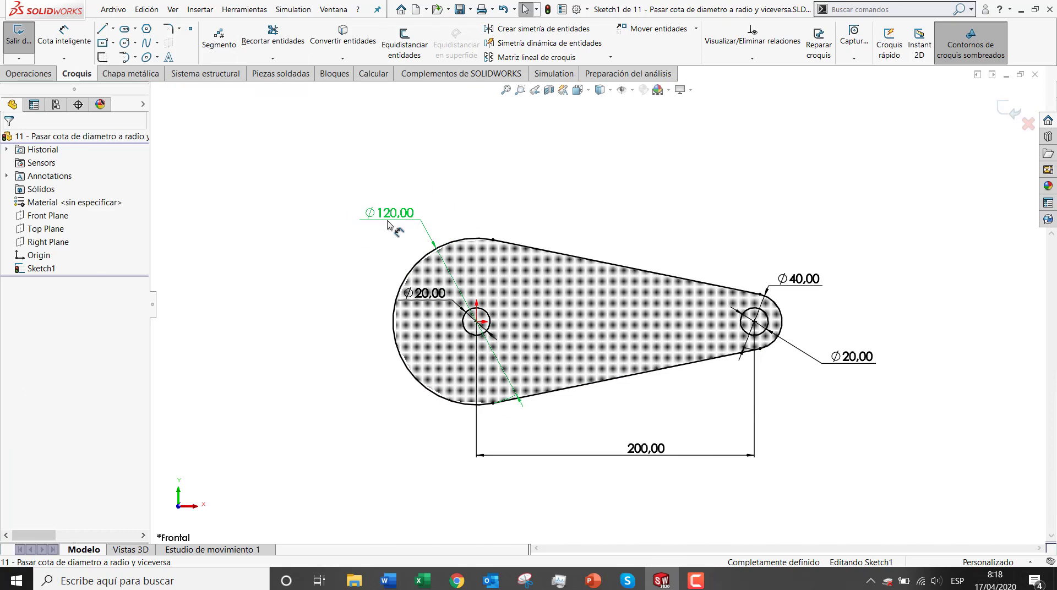
click(516, 179)
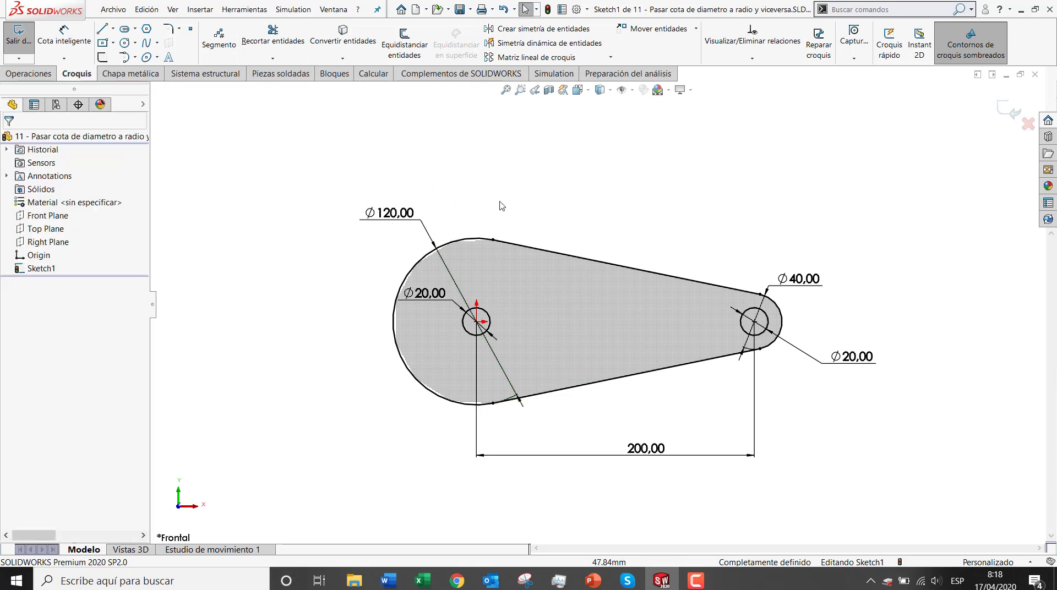
right_click(402, 218)
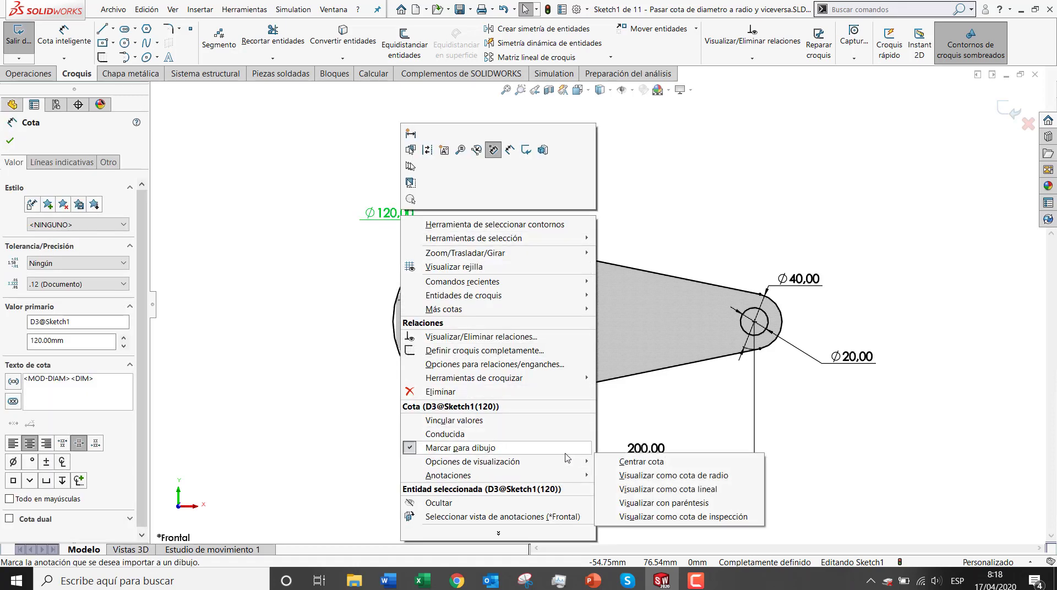
mouse_move(584, 466)
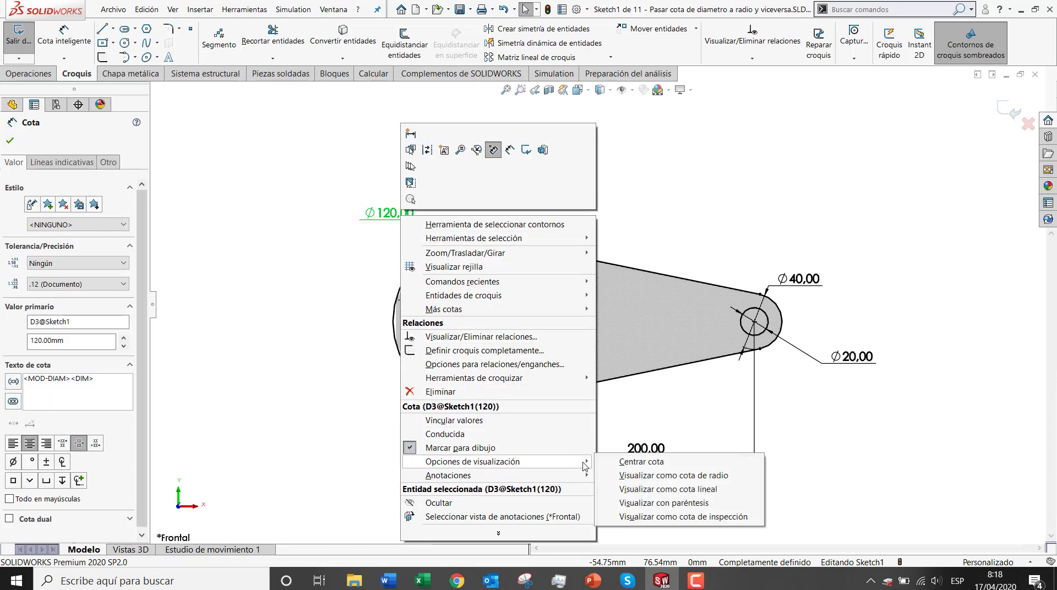
click(642, 477)
Step: Display the small end's 40 mm diameter dimension as a radius dimension
right_click(790, 278)
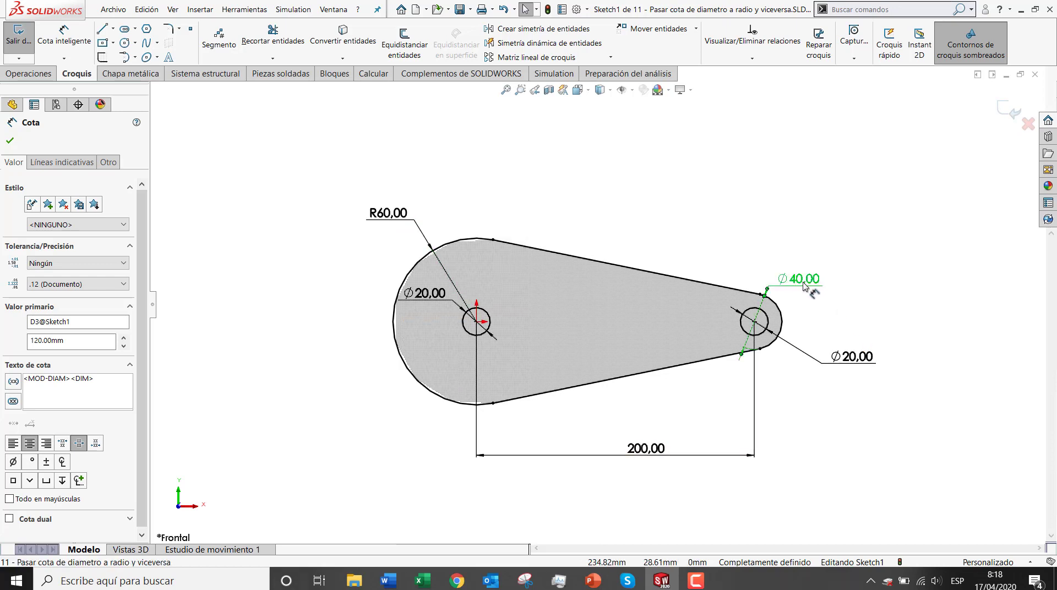
mouse_move(869, 517)
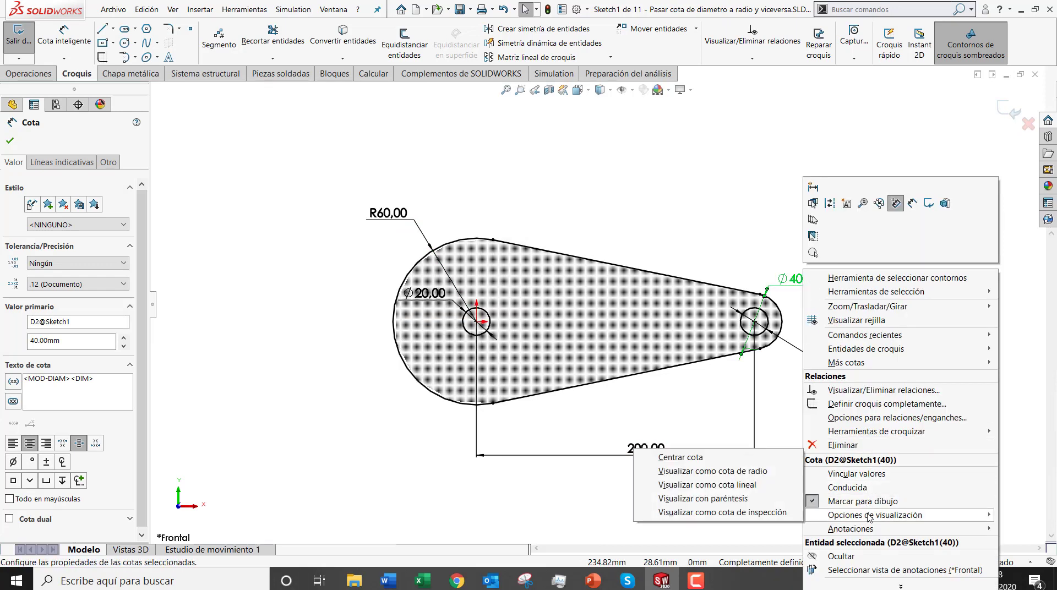
click(730, 476)
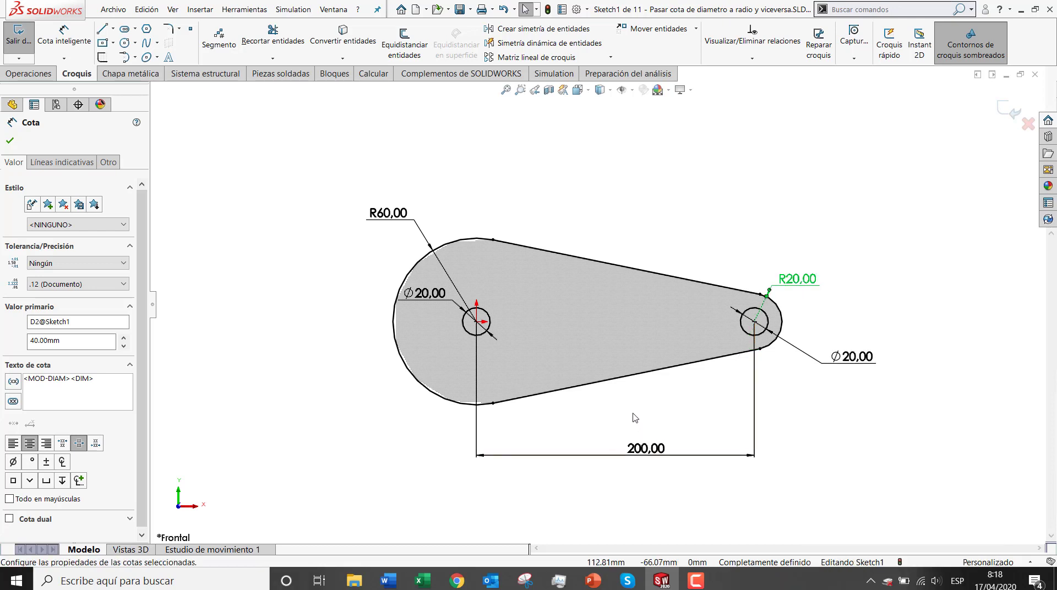
key(Escape)
Step: Move the large end hole's 20 mm diameter dimension outside the outline and display it as a linear dimension
drag(421, 299, 365, 361)
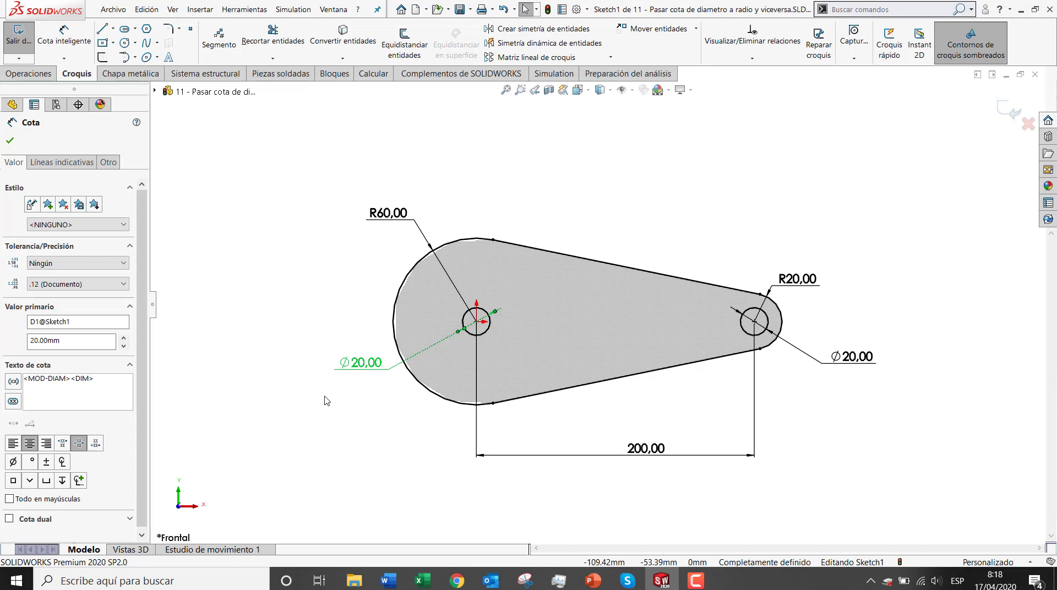
right_click(359, 369)
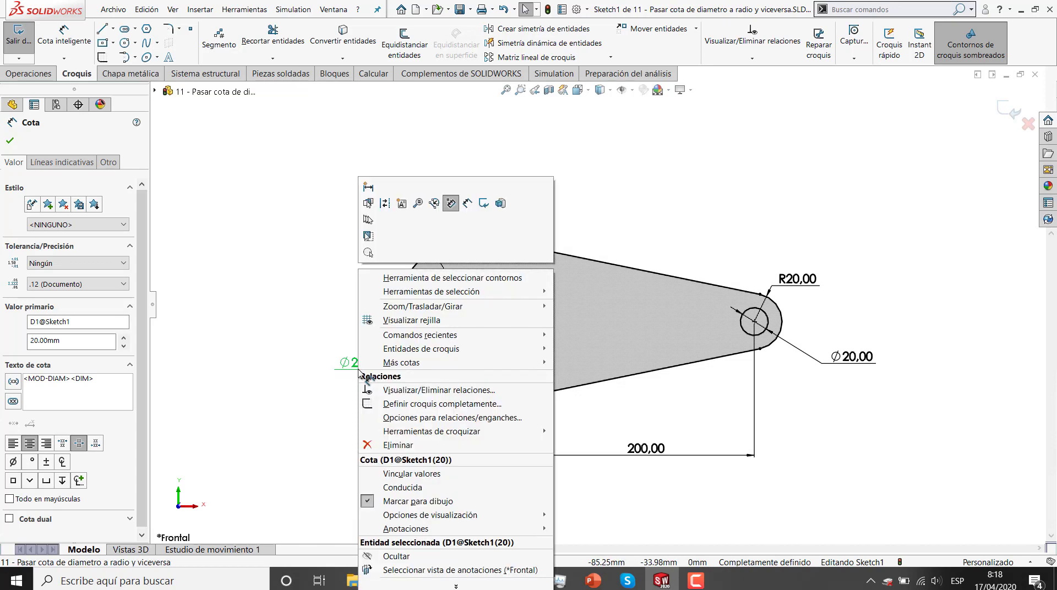
mouse_move(456, 519)
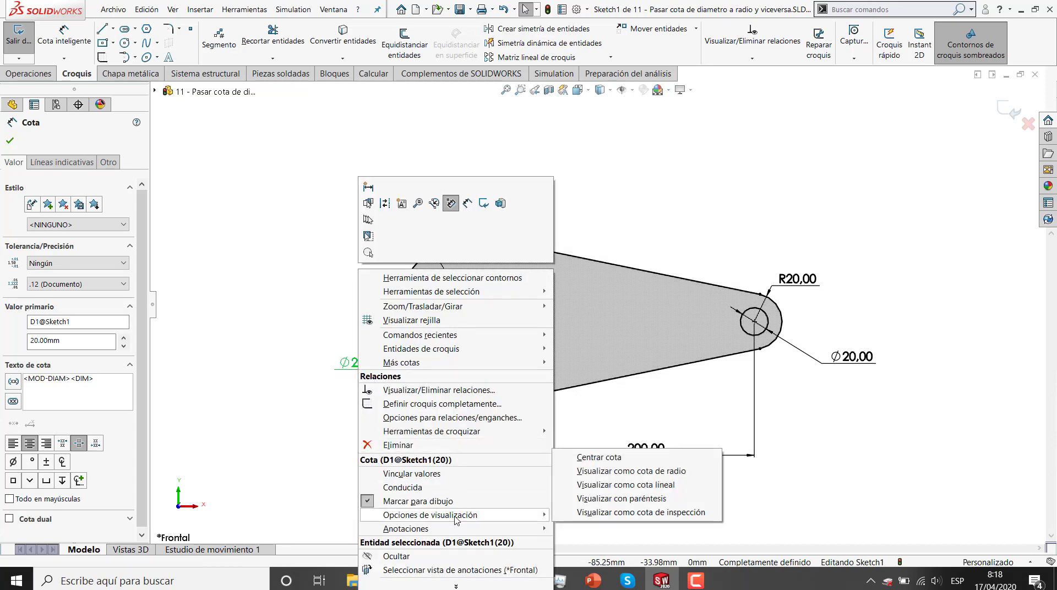
click(601, 489)
click(420, 450)
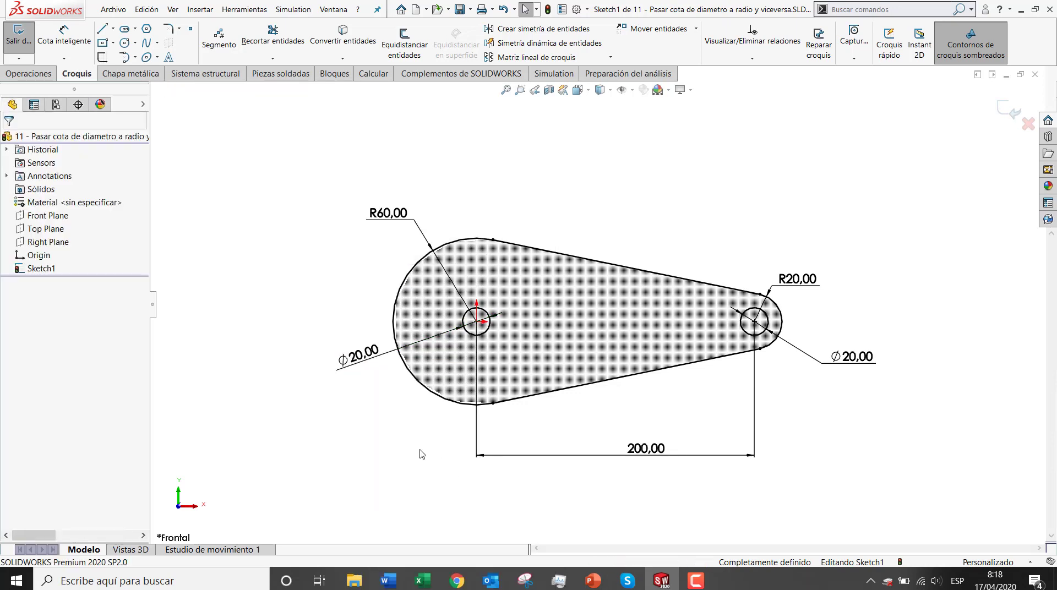
Step: Reposition the large end hole's linear diameter dimension horizontally above the link outline
mouse_move(363, 358)
mouse_down()
mouse_move(435, 430)
mouse_move(526, 397)
mouse_move(563, 361)
mouse_up()
click(568, 442)
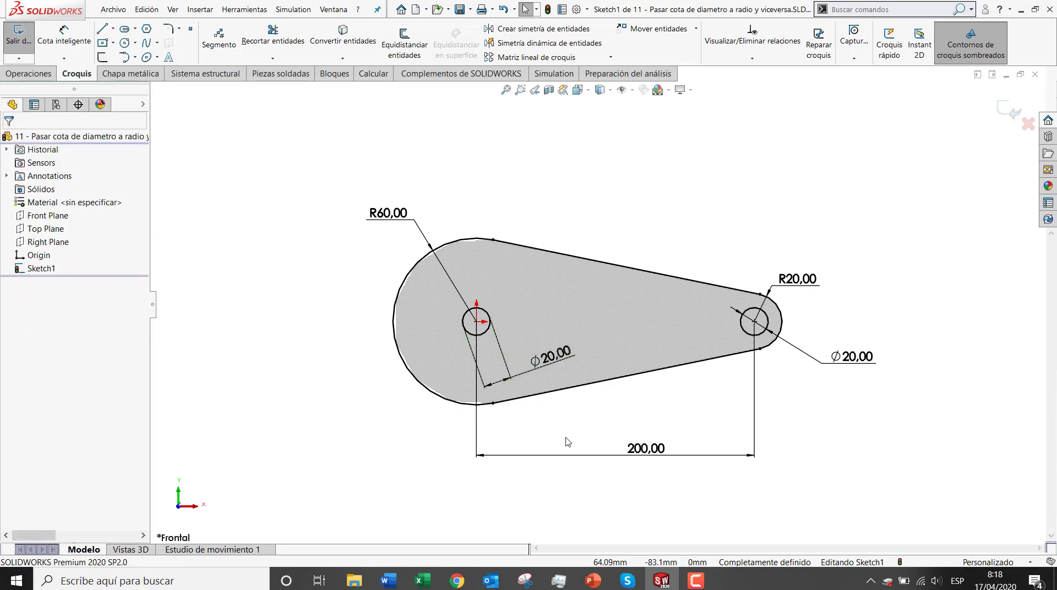
click(552, 360)
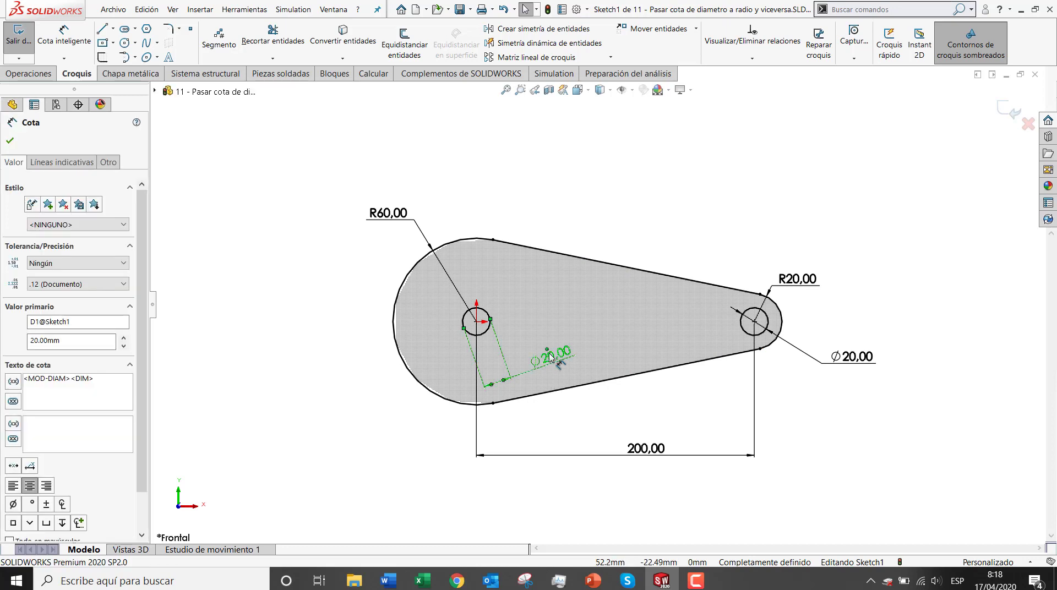
mouse_move(548, 353)
mouse_down()
mouse_move(561, 352)
mouse_move(524, 379)
mouse_move(468, 297)
mouse_move(474, 258)
mouse_move(480, 265)
mouse_move(425, 262)
mouse_move(553, 195)
mouse_up()
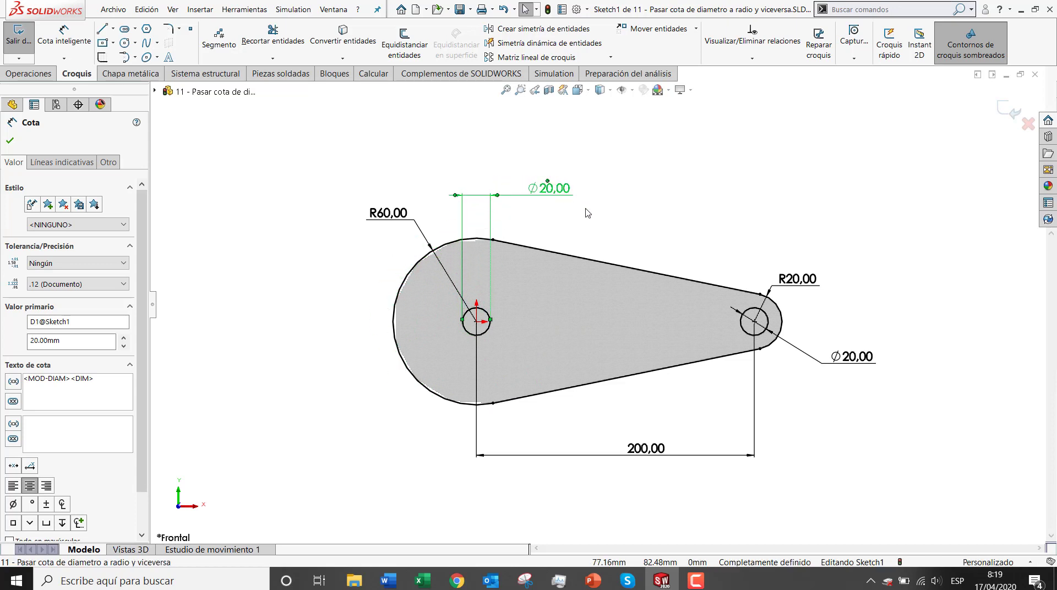
click(588, 214)
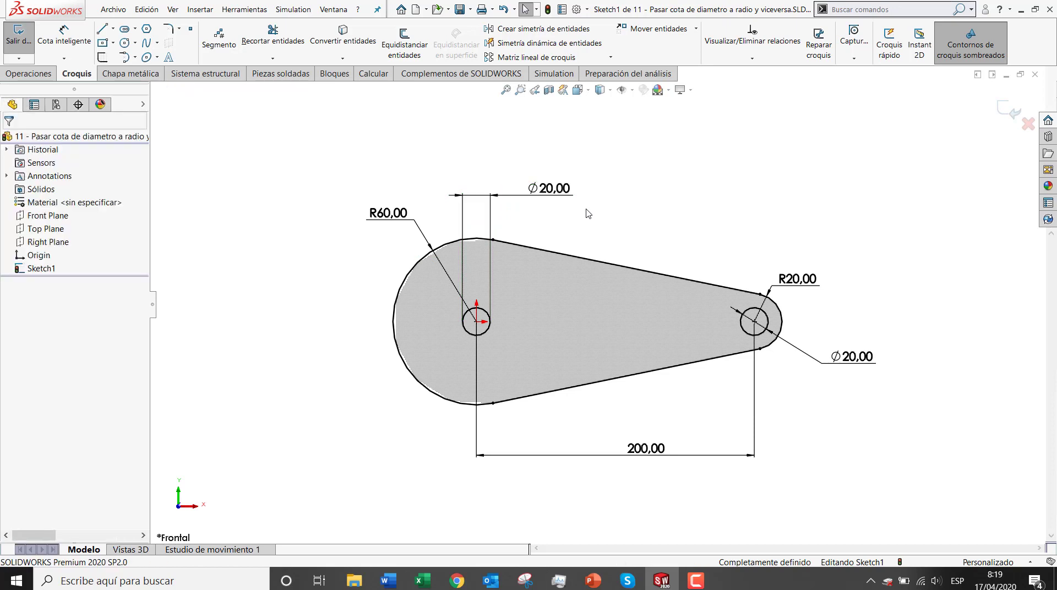
Step: Display the large end hole's linear diameter dimension as an inspection dimension
click(550, 189)
right_click(546, 190)
mouse_move(607, 436)
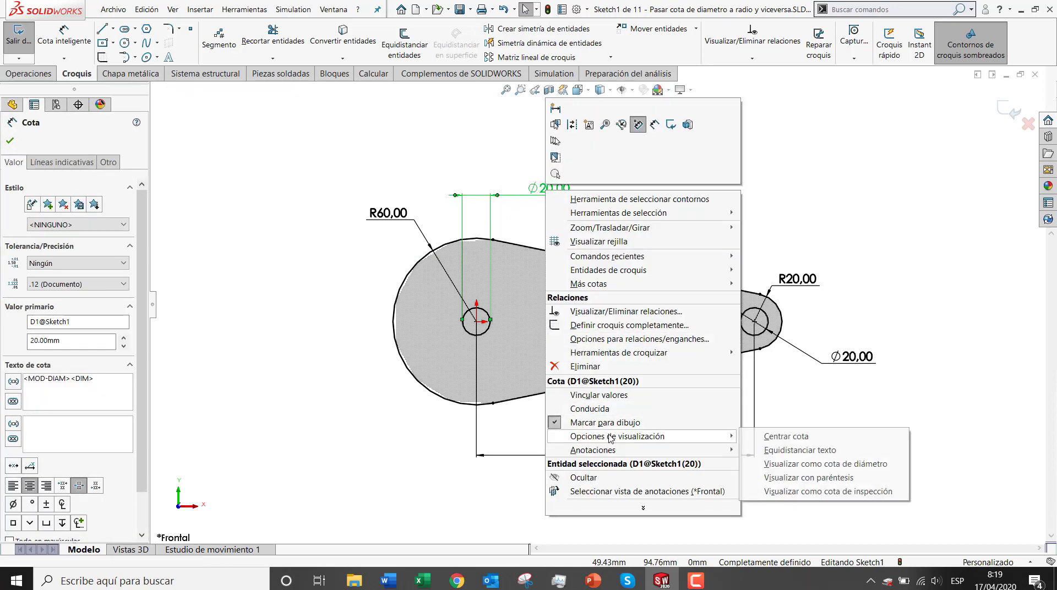
click(794, 491)
click(794, 492)
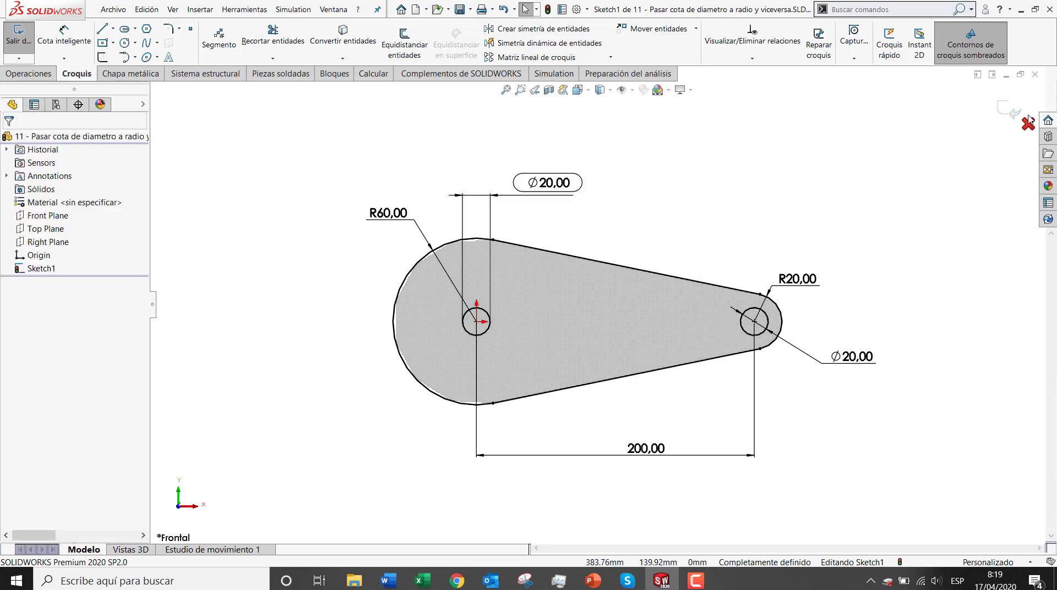
Step: Close the part without saving, then advance the presentation to tip 12 on inserting a derived sketch
click(1035, 74)
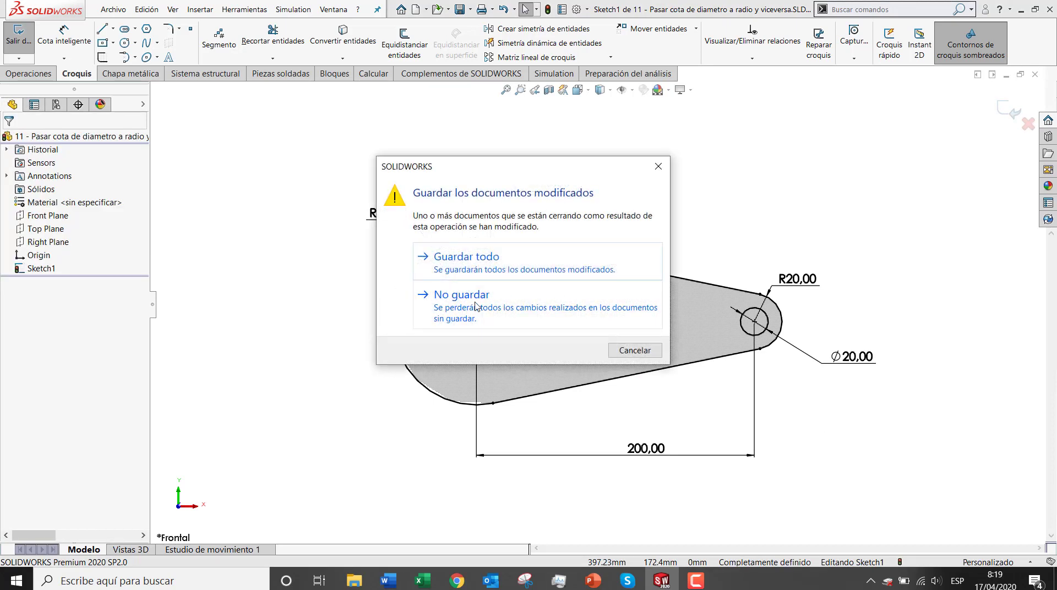
click(476, 306)
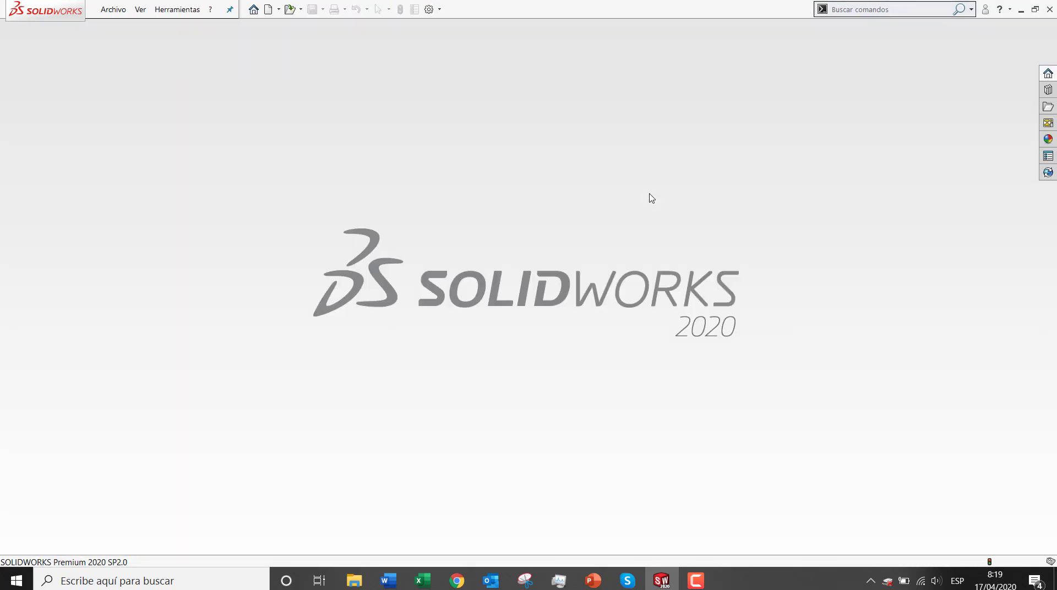
key(alt+Tab)
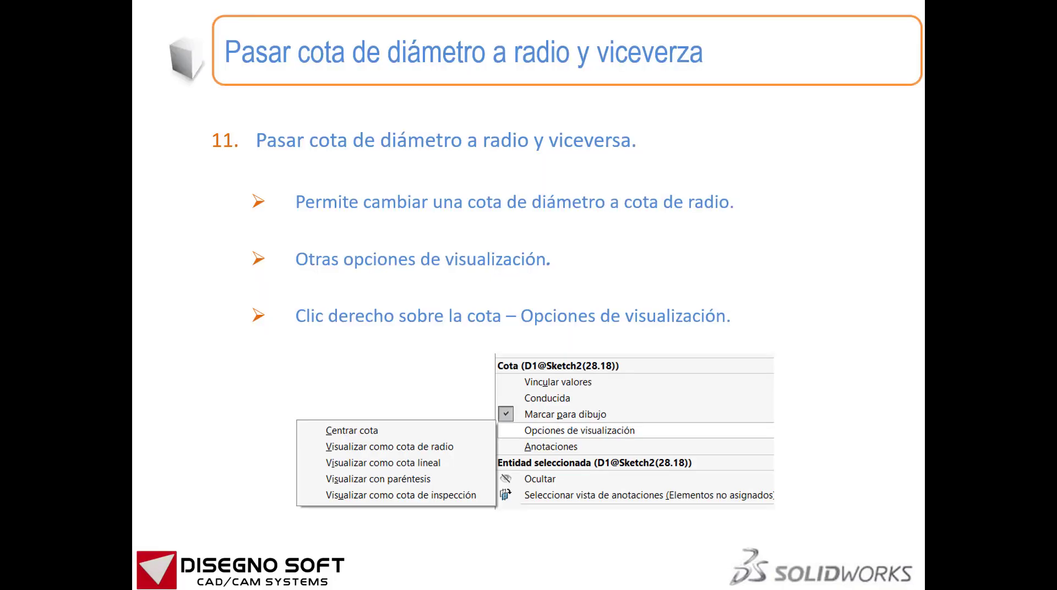
key(Right)
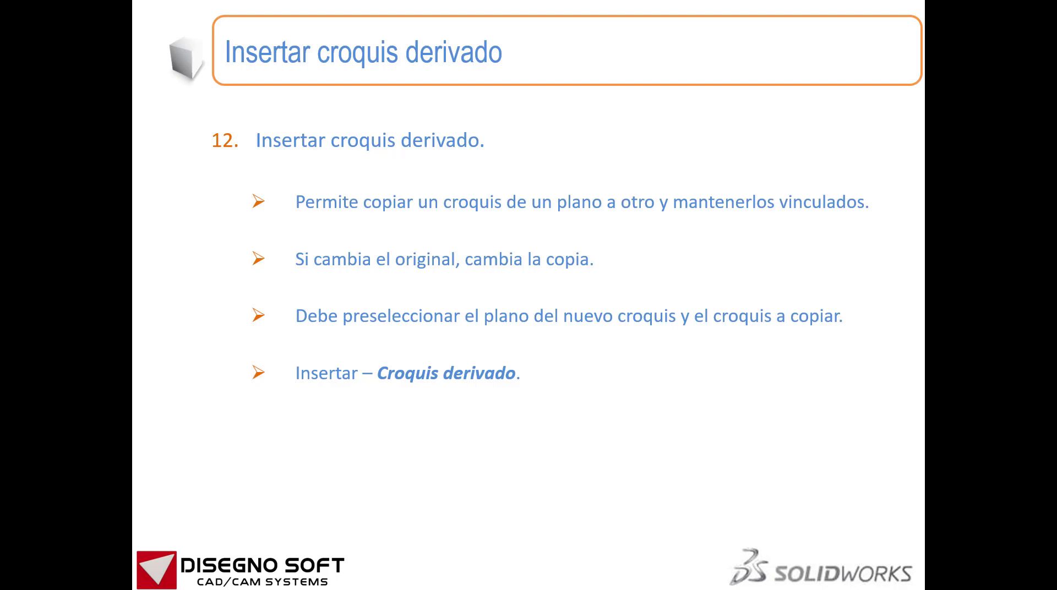
Step: Return to SOLIDWORKS, open the recent part "12 - Insertar croquis derivado" and examine its drilled circular flange
key(alt+Tab)
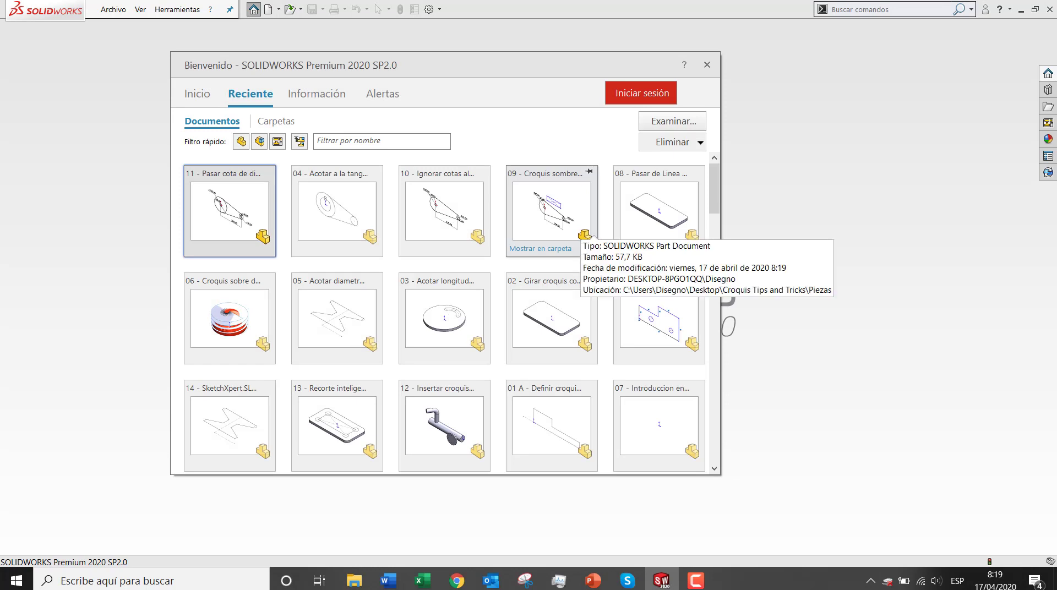
click(476, 421)
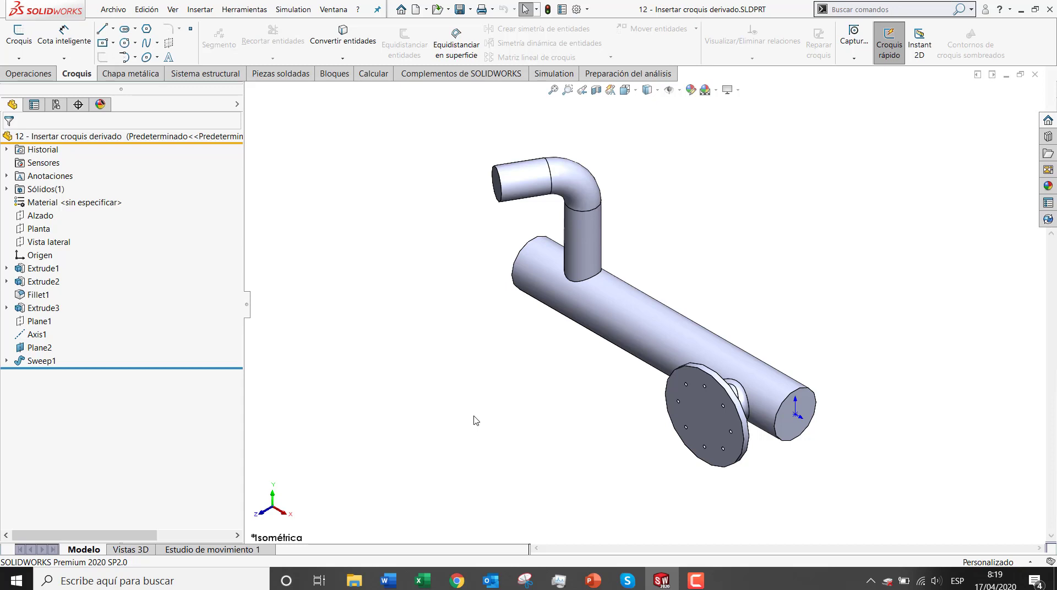
middle_drag(555, 371, 677, 380)
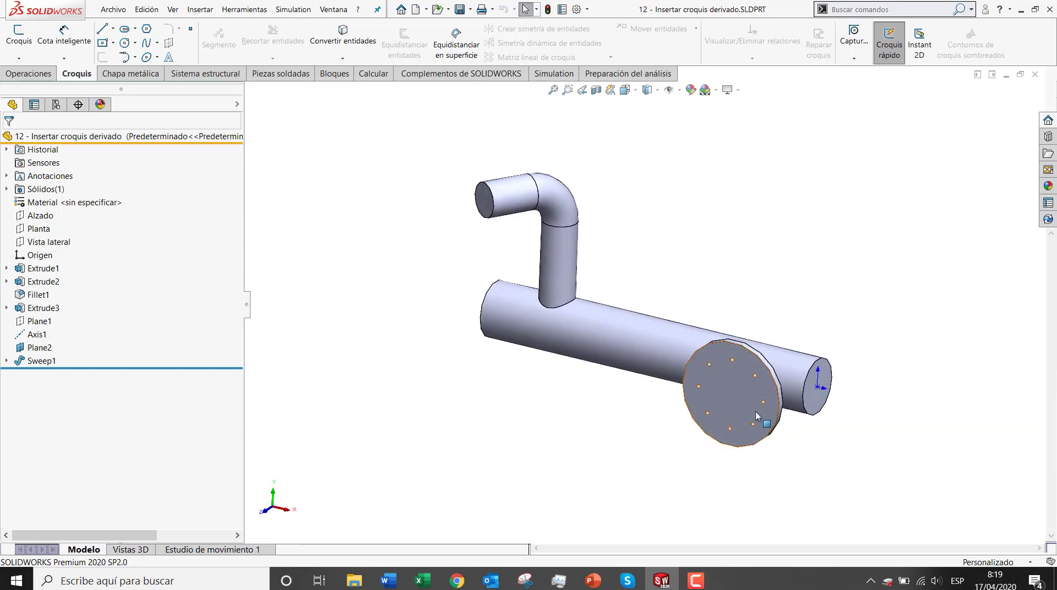
middle_drag(689, 427, 707, 390)
click(707, 390)
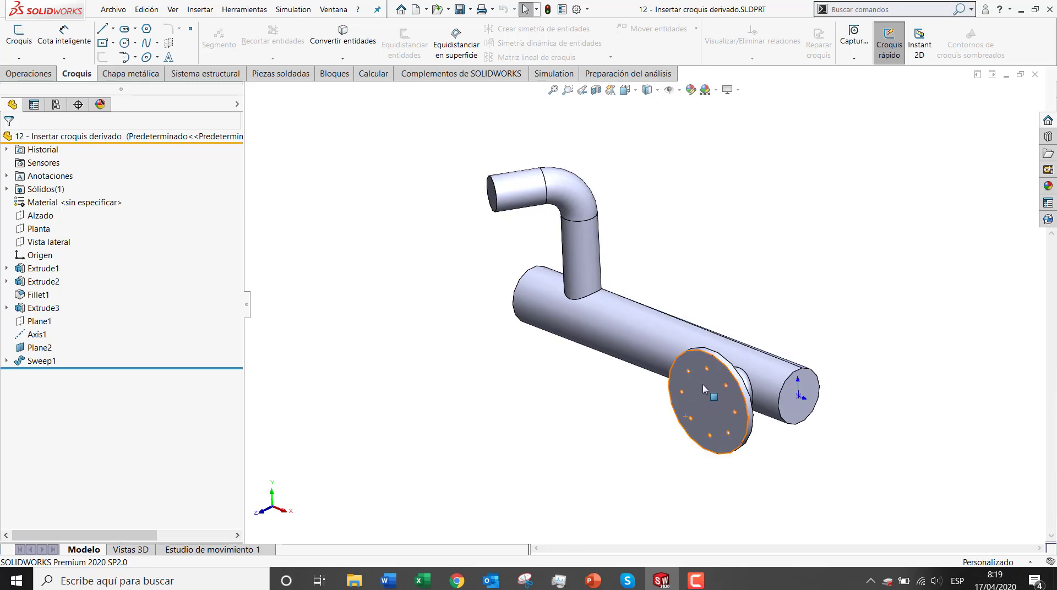
click(446, 193)
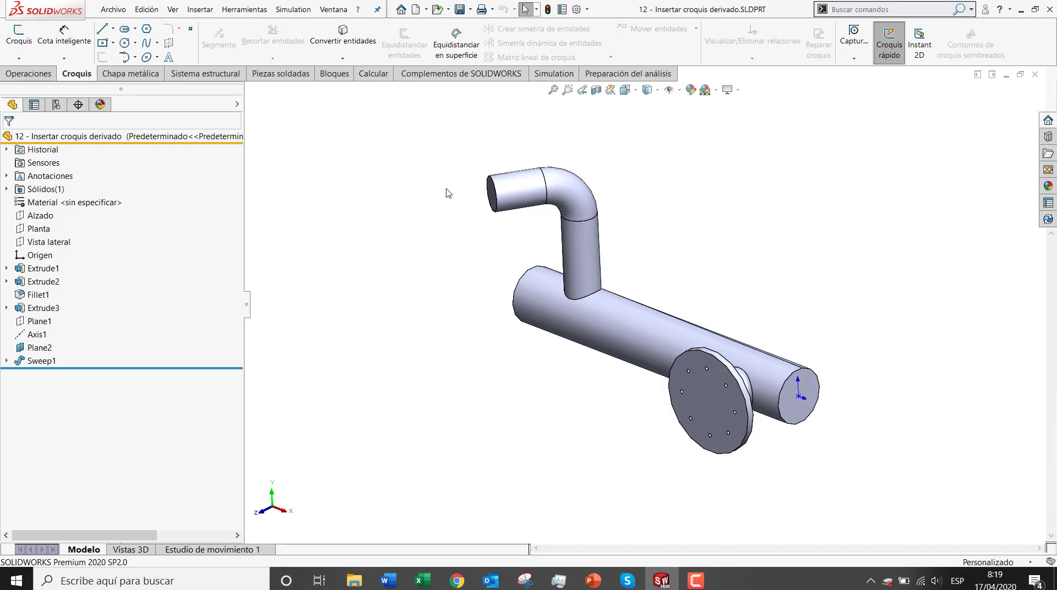
Step: Insert a derived sketch of the flange's Sketch4 from Extrude3 on the bent pipe's free end face
click(493, 196)
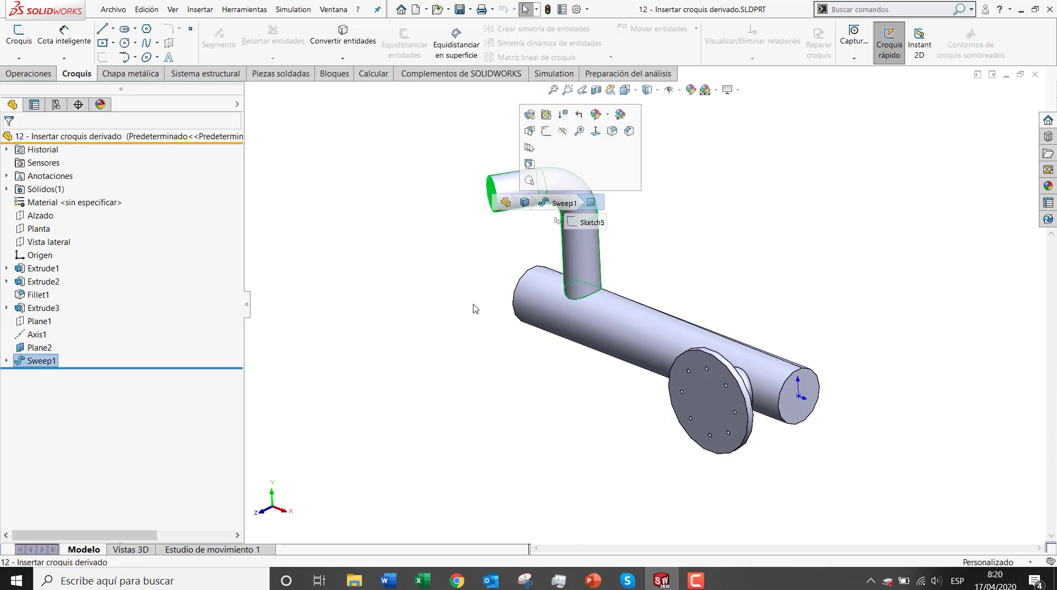
middle_drag(475, 309, 467, 295)
click(514, 397)
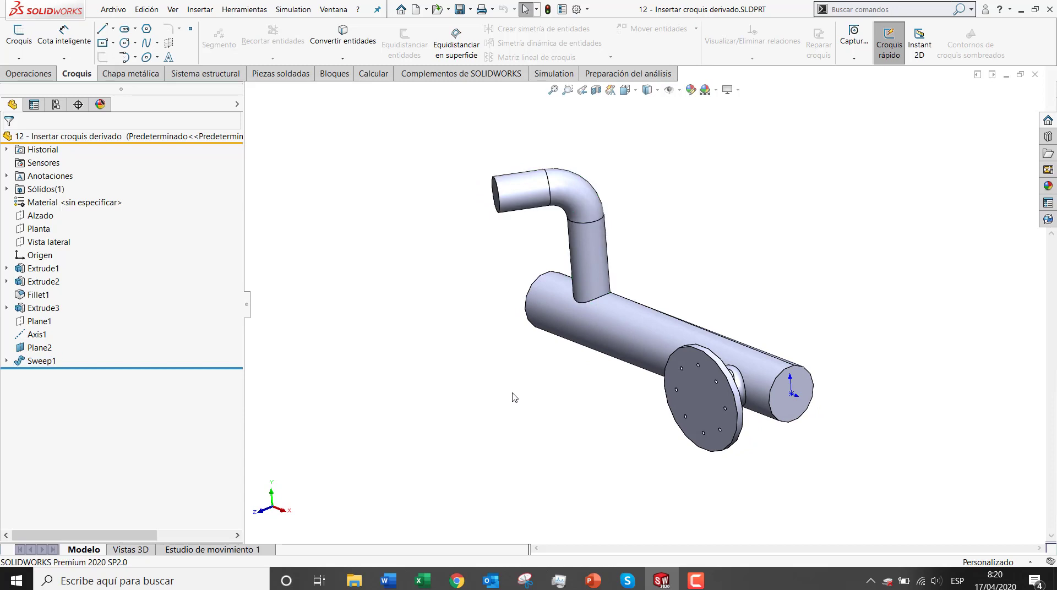
middle_drag(514, 245, 529, 245)
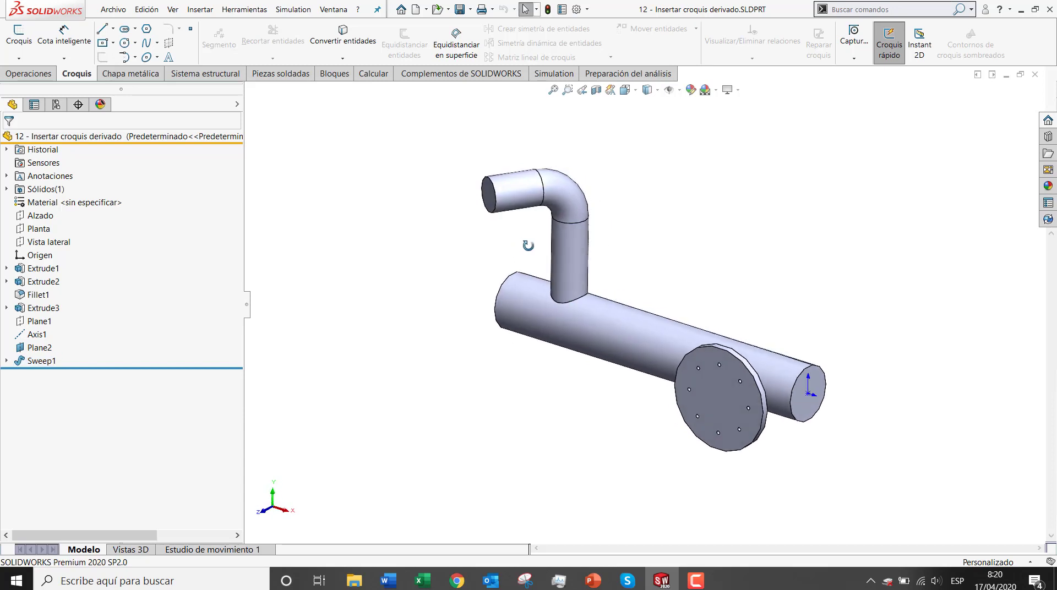
click(492, 200)
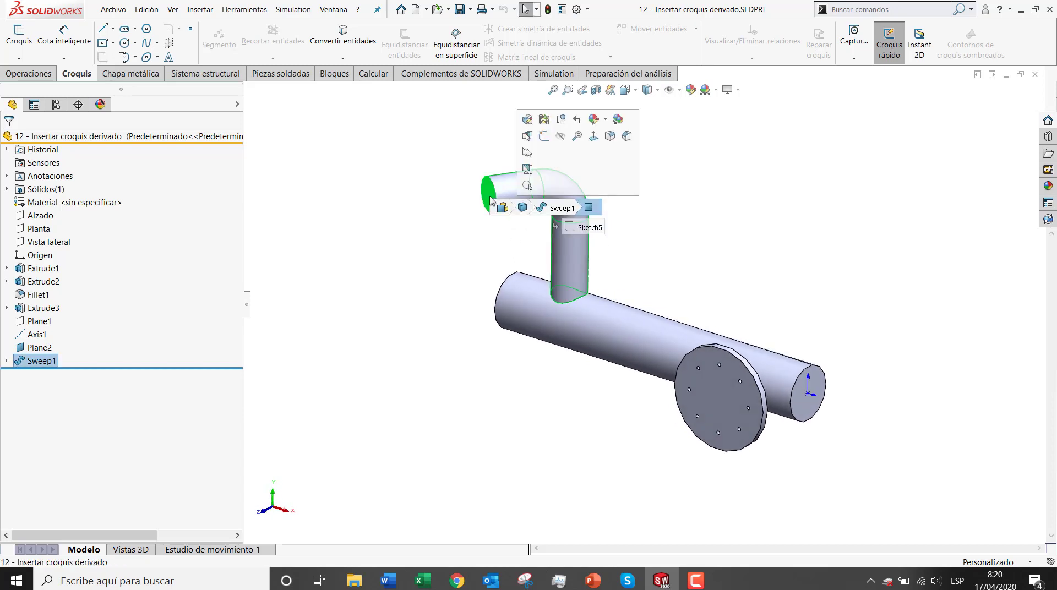
click(6, 309)
click(48, 322)
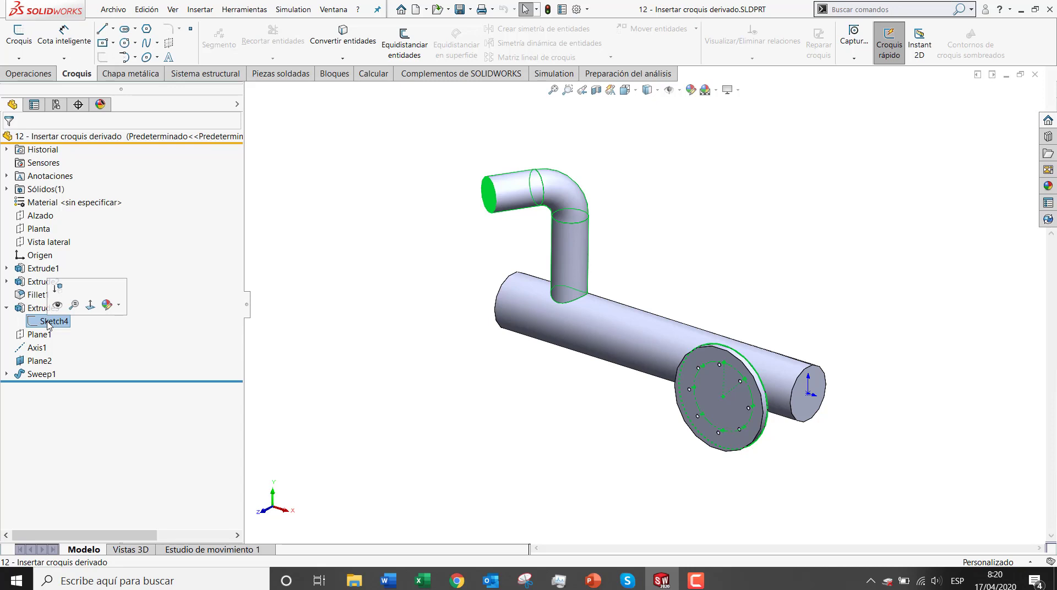
click(212, 12)
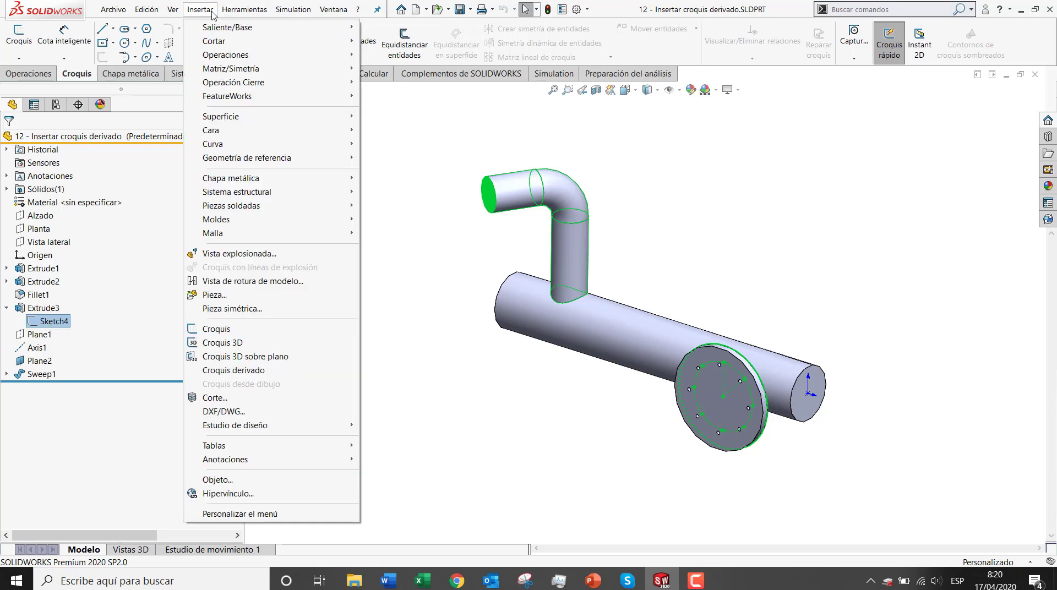
click(234, 370)
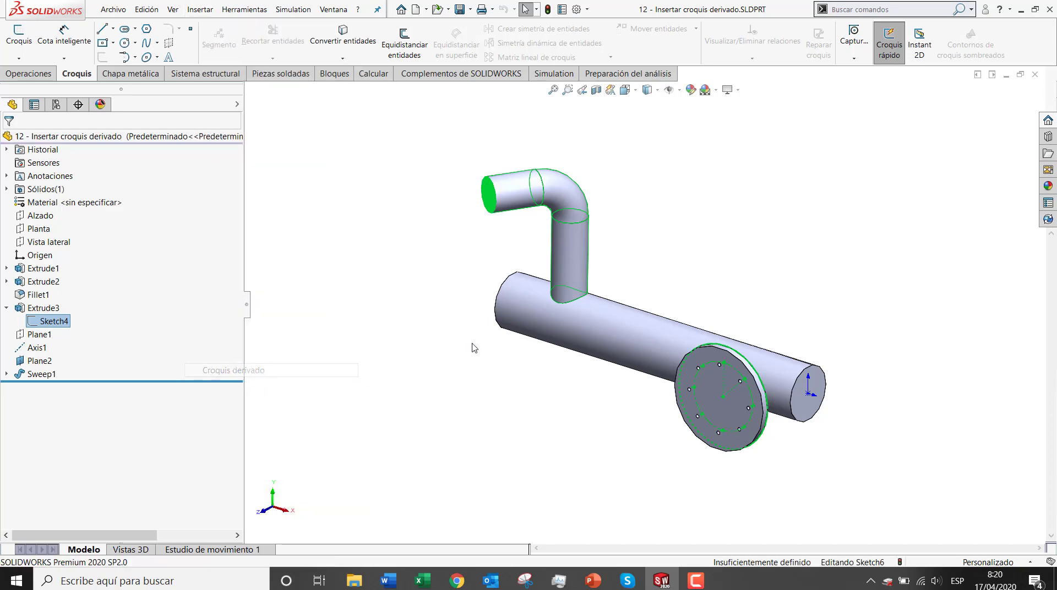
mouse_move(448, 361)
middle_down()
mouse_move(462, 354)
mouse_move(448, 361)
middle_up()
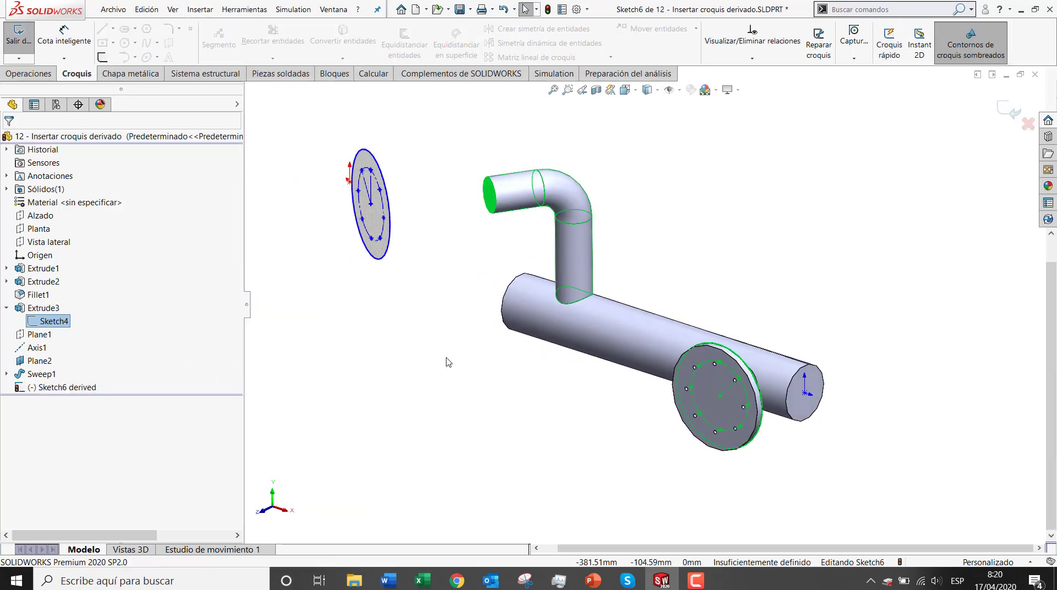
Step: Make the derived sketch's center point concentric with the circular edge of the bent pipe's free end
click(126, 401)
click(76, 388)
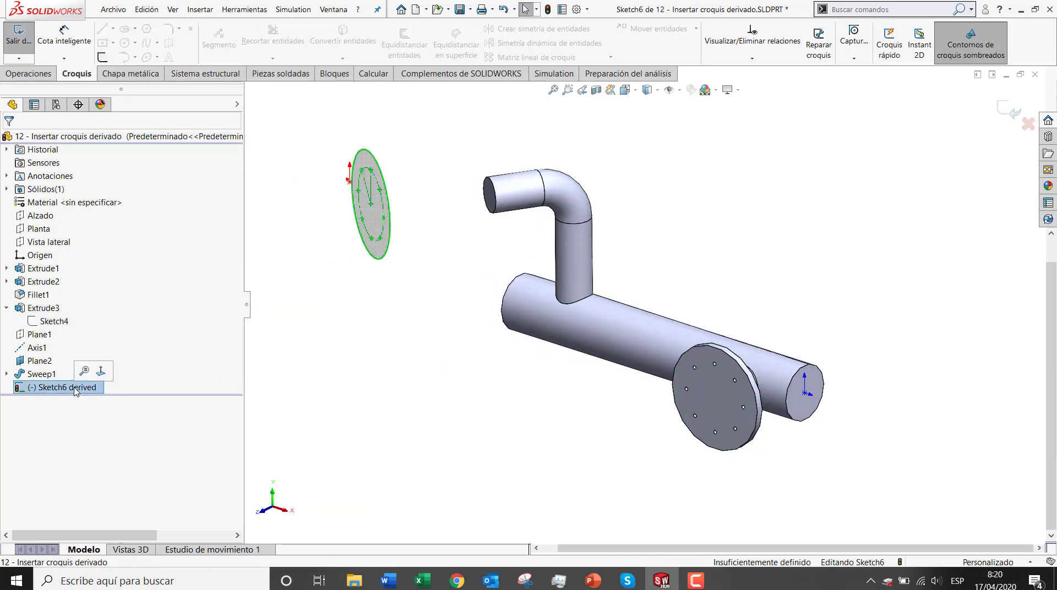
click(373, 207)
ctrl+click(494, 211)
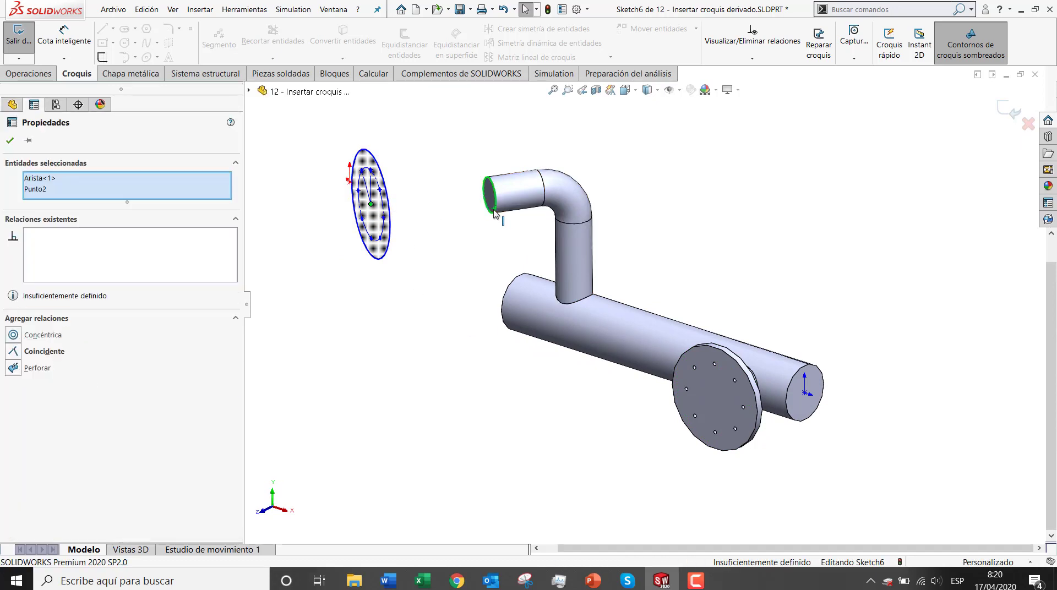
click(531, 119)
click(717, 233)
middle_drag(717, 234, 627, 213)
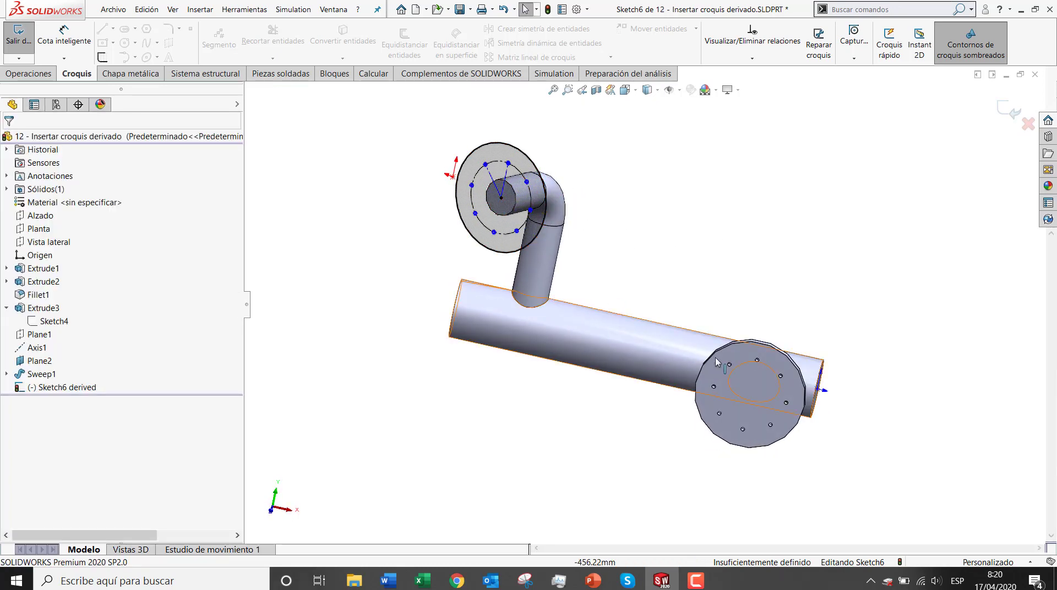
Step: Extrude the derived flange sketch as a merged boss in the reversed direction with increased depth
click(26, 76)
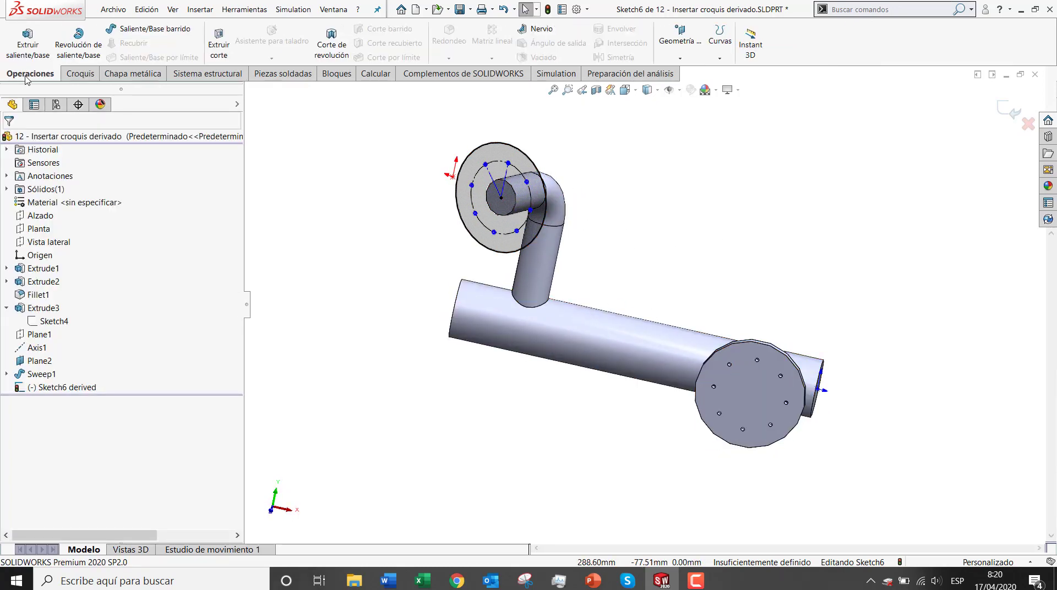
click(28, 38)
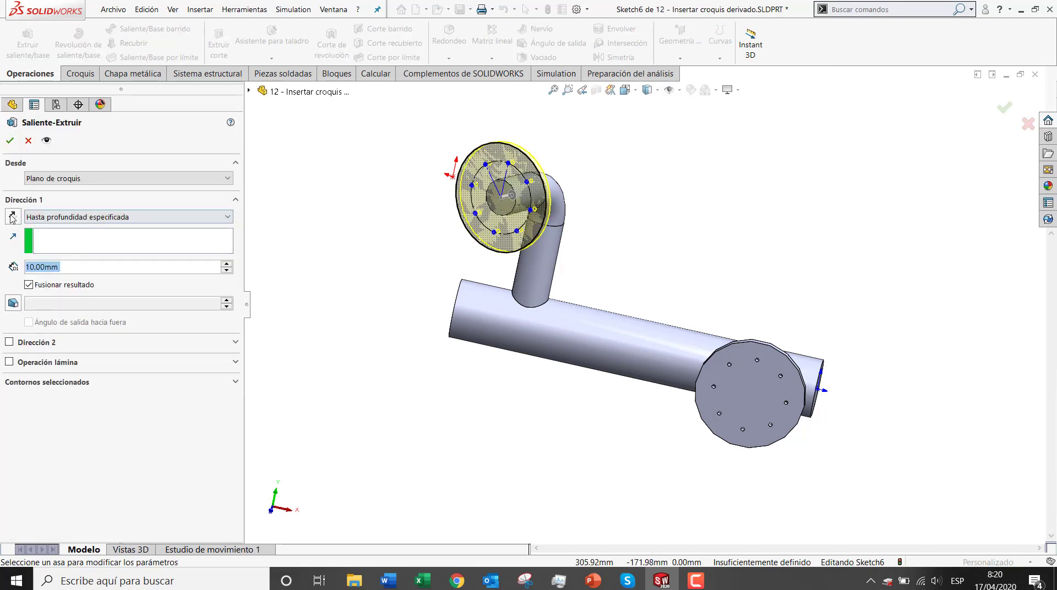
click(16, 215)
click(226, 265)
click(225, 265)
click(225, 264)
click(226, 265)
key(Return)
Step: Set the outer diameter of the original flange's sketch to 120 mm and rebuild the part
click(739, 403)
double_click(739, 404)
double_click(796, 331)
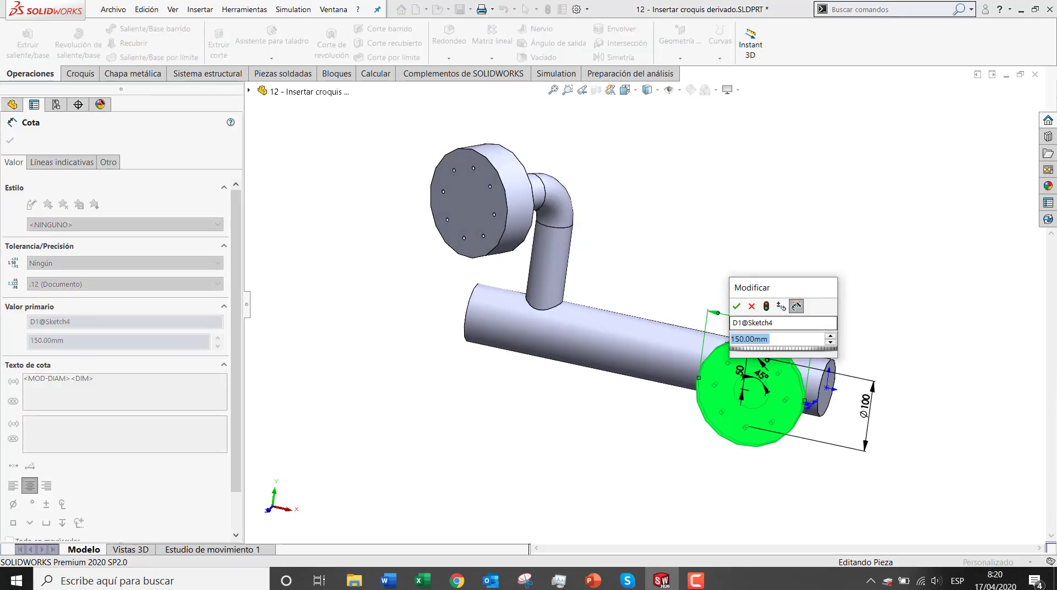
text(120)
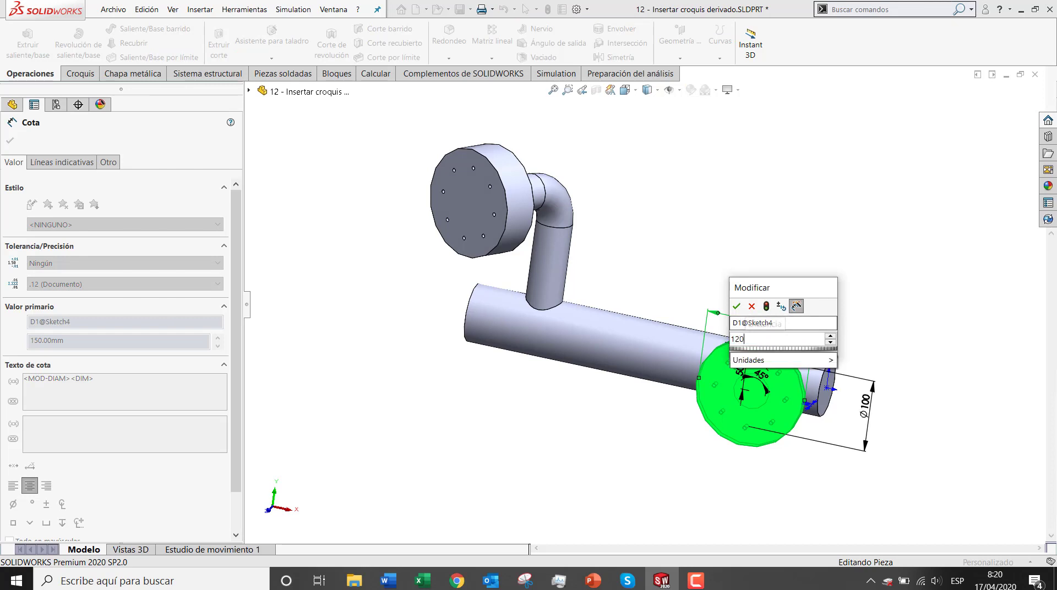
key(Return)
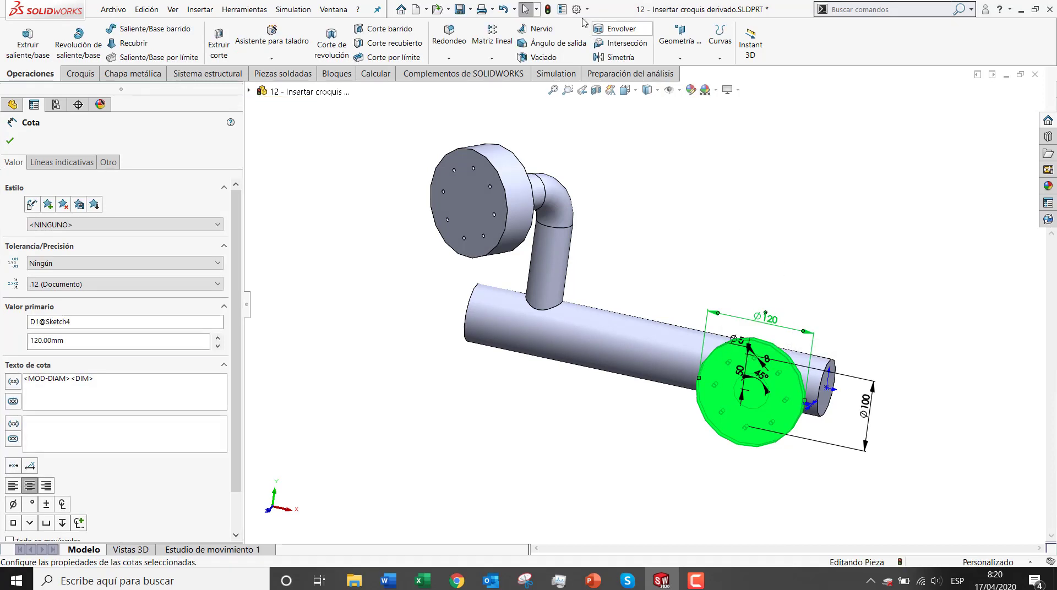
click(548, 9)
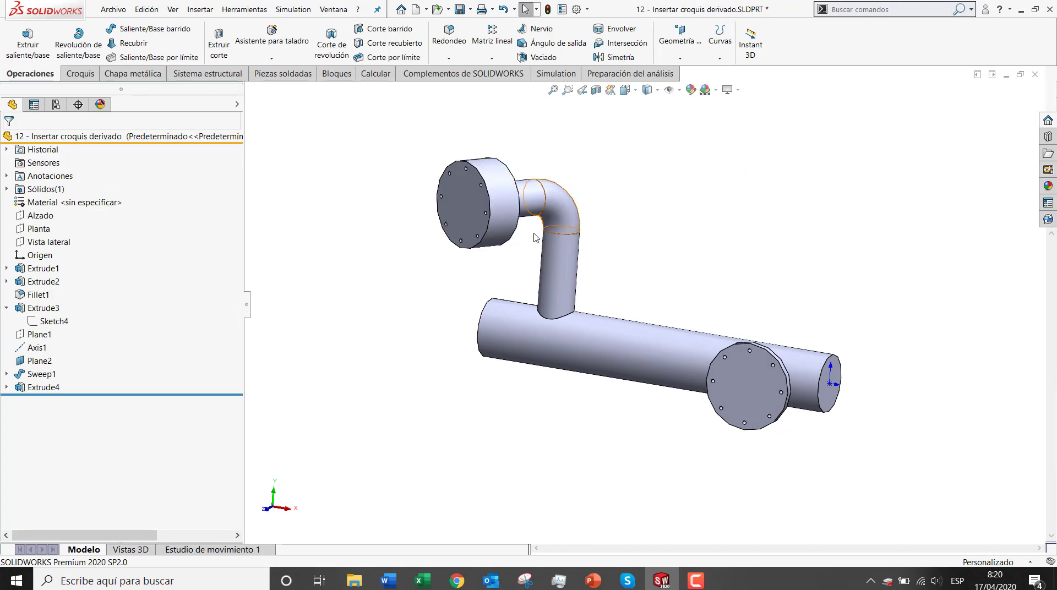
Step: Edit the original flange's Sketch4 and add a circle of about 10.6 mm radius at the flange's center
click(750, 375)
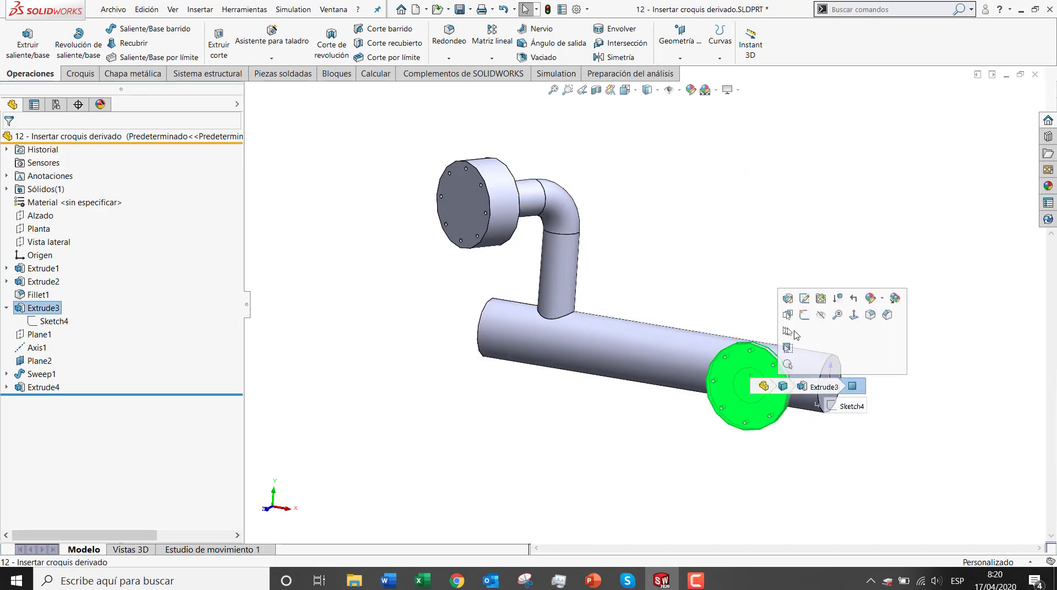
click(805, 300)
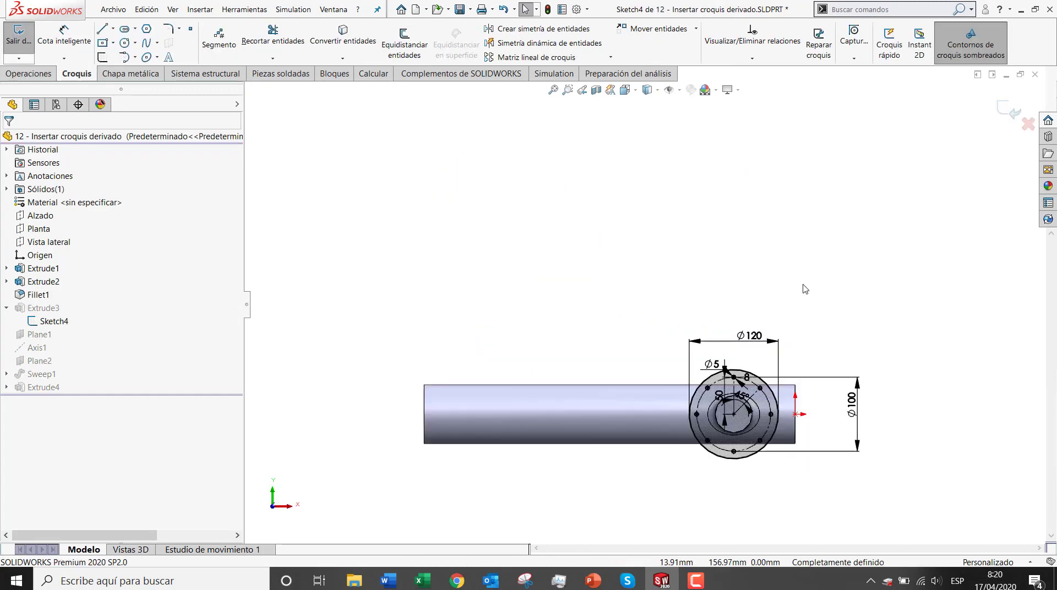
scroll(734, 462, down, 5)
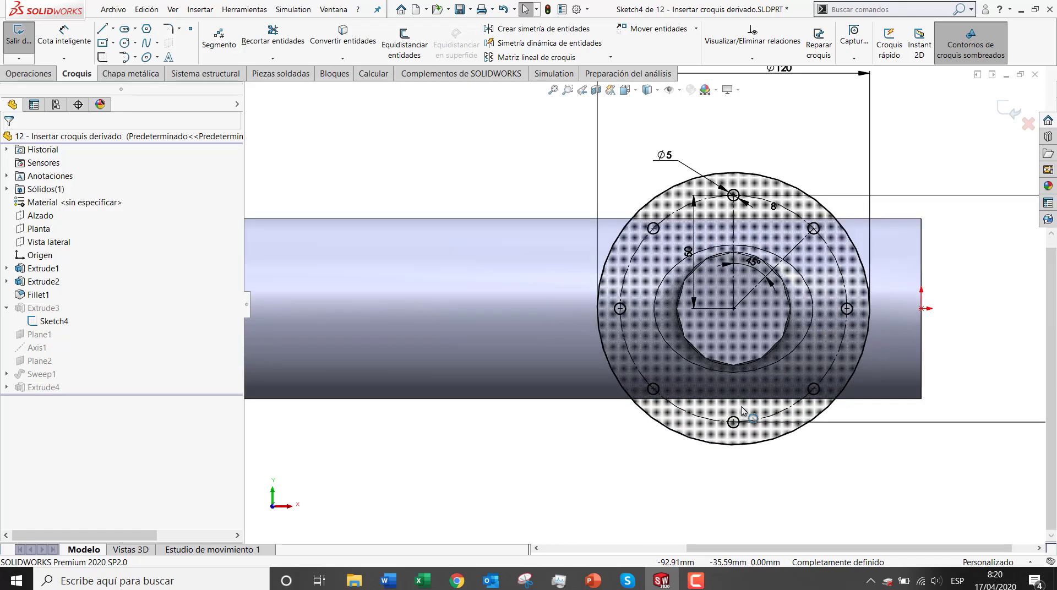
click(125, 43)
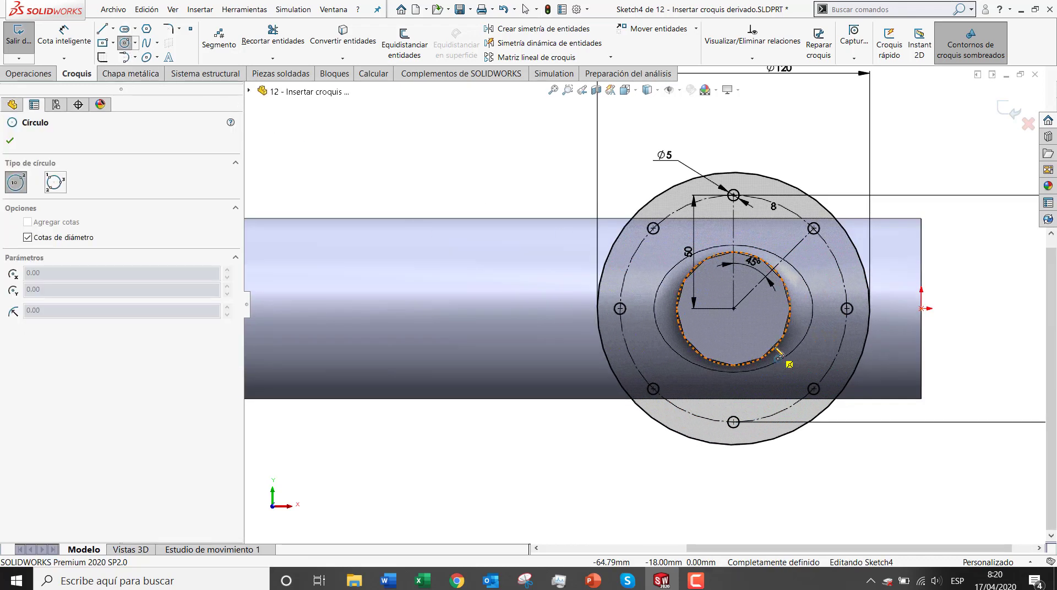
click(733, 308)
click(744, 334)
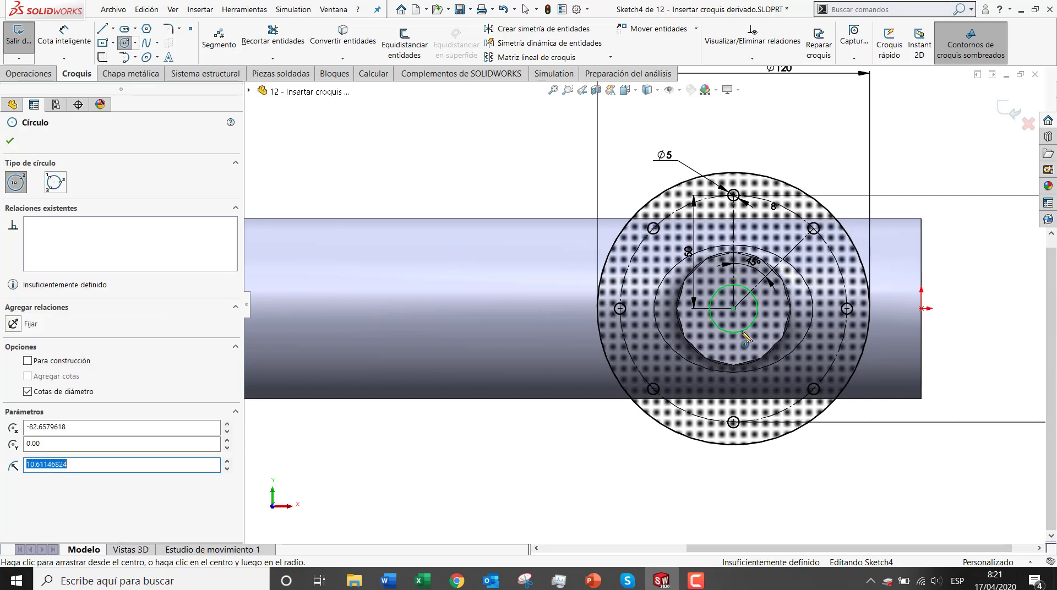
key(Escape)
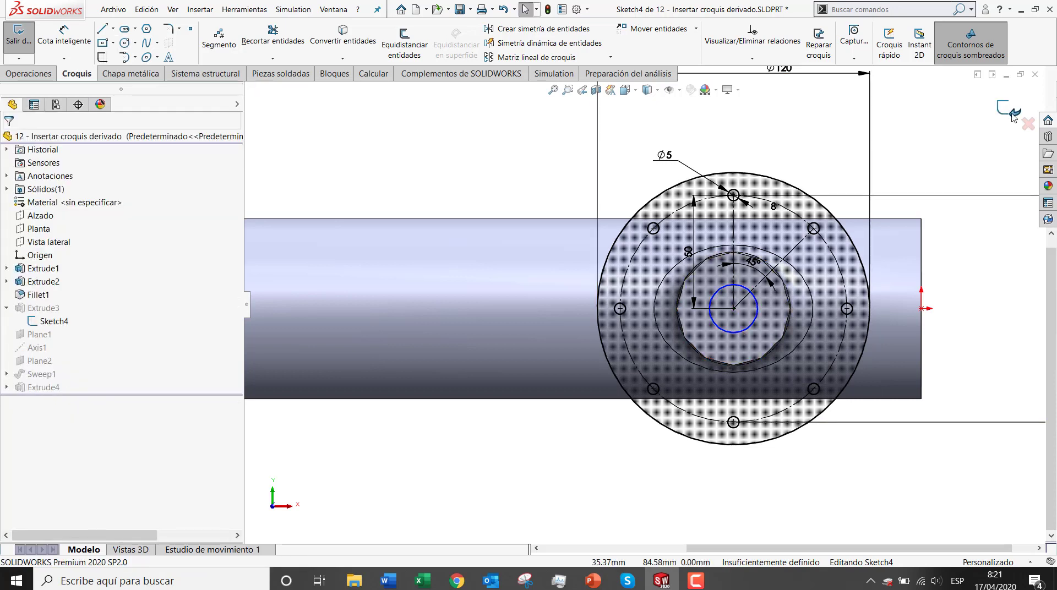
Step: Examine the central hole on both flanges and the derived sketch contained in Extrude4
middle_drag(788, 312, 743, 357)
scroll(743, 356, up, 3)
scroll(743, 356, up, 3)
middle_drag(671, 304, 397, 142)
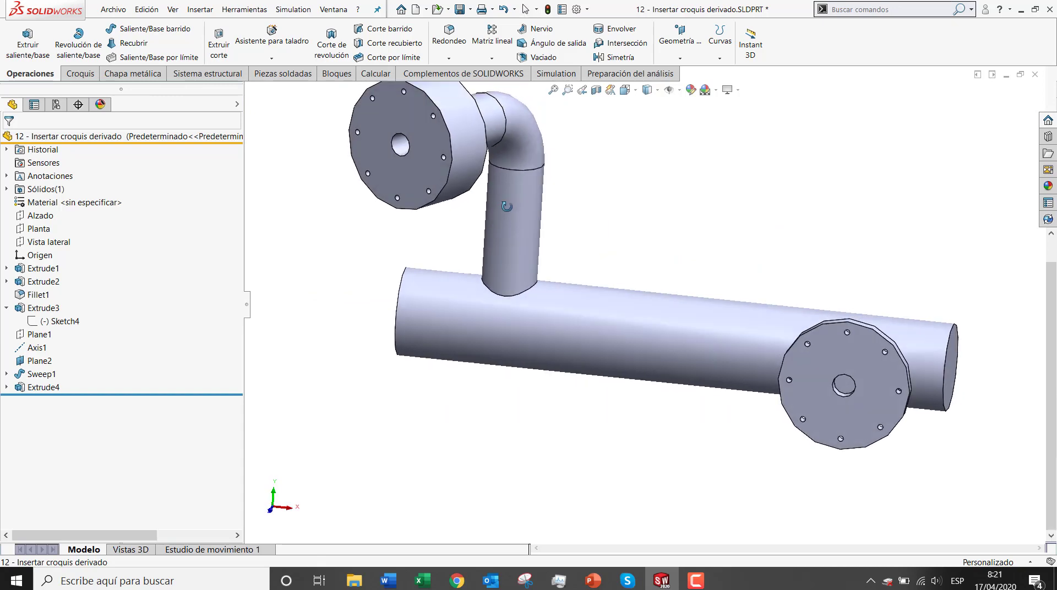
scroll(435, 187, down, 4)
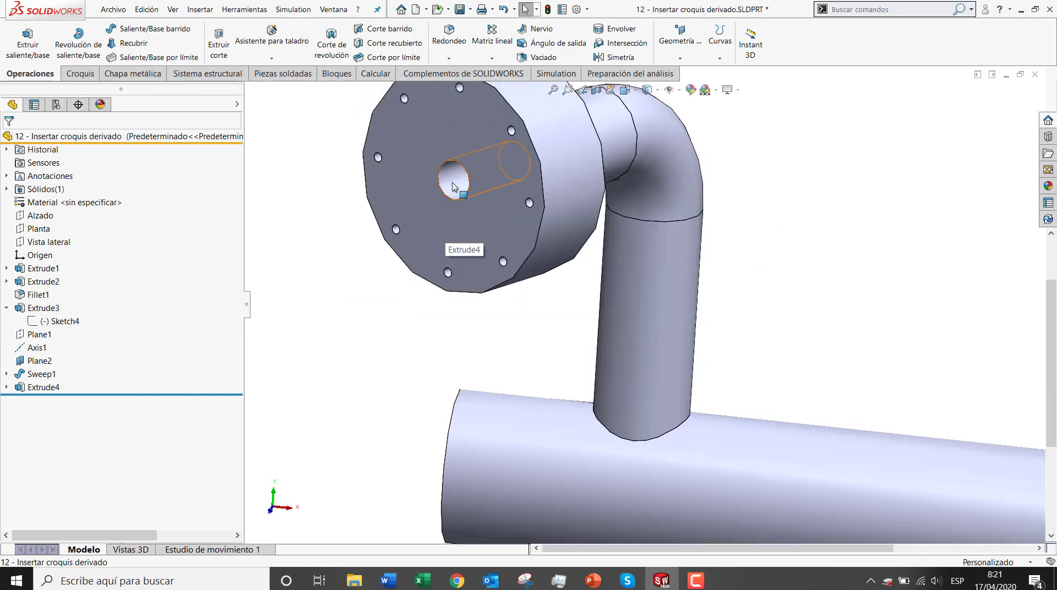
scroll(645, 305, up, 5)
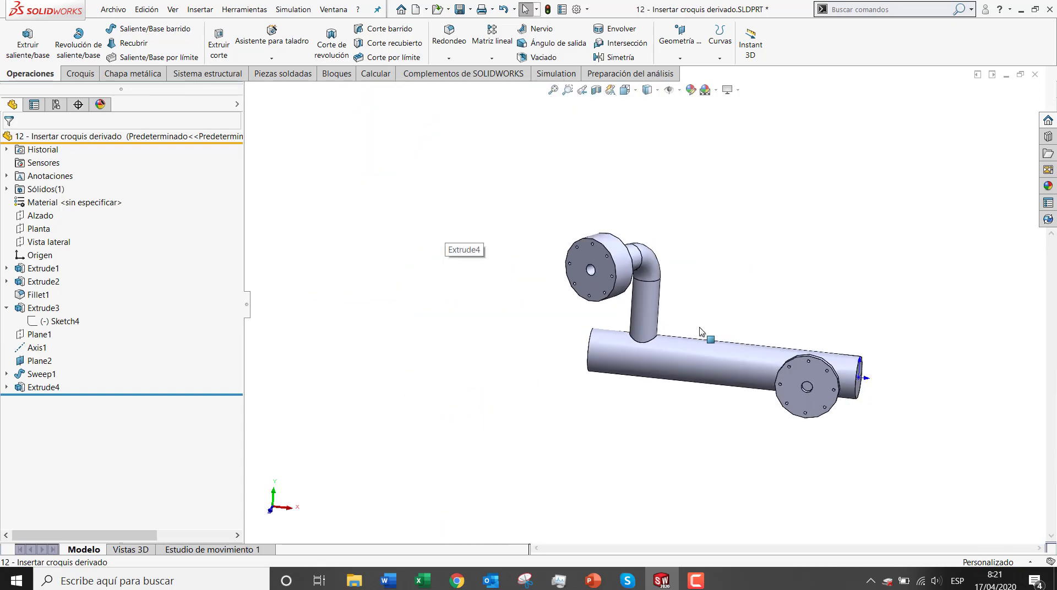
click(6, 388)
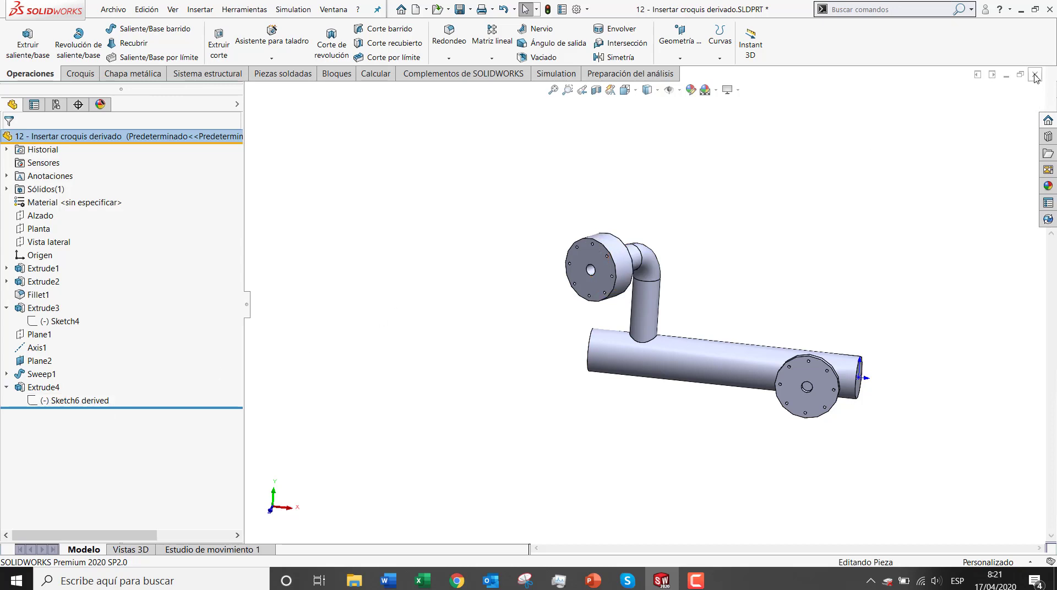
Step: Close the part without saving, then advance the presentation to tip 13 on smart trimming
key(ctrl+s)
click(473, 300)
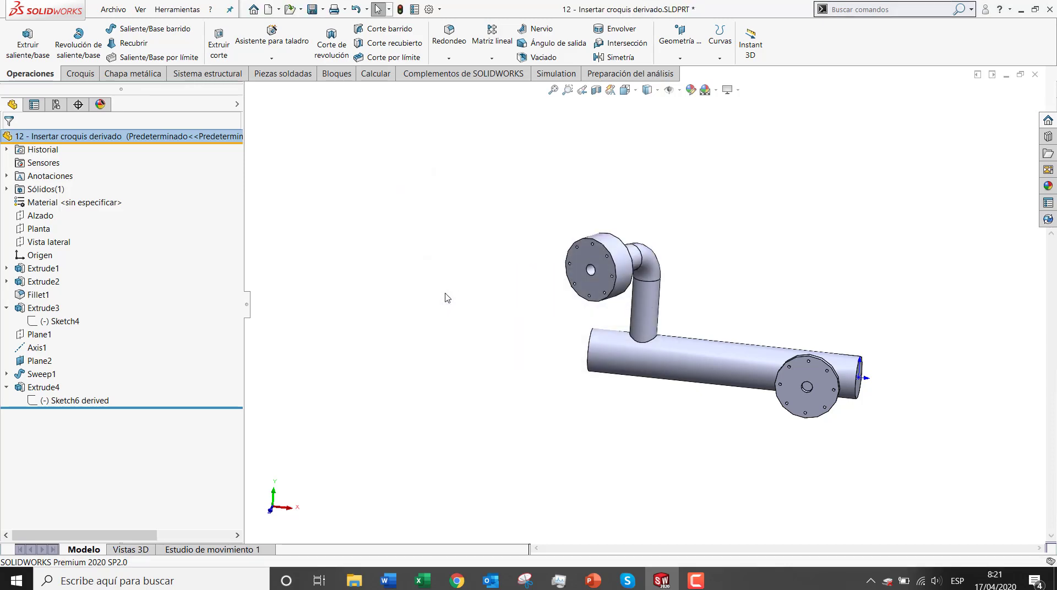
key(alt+Tab)
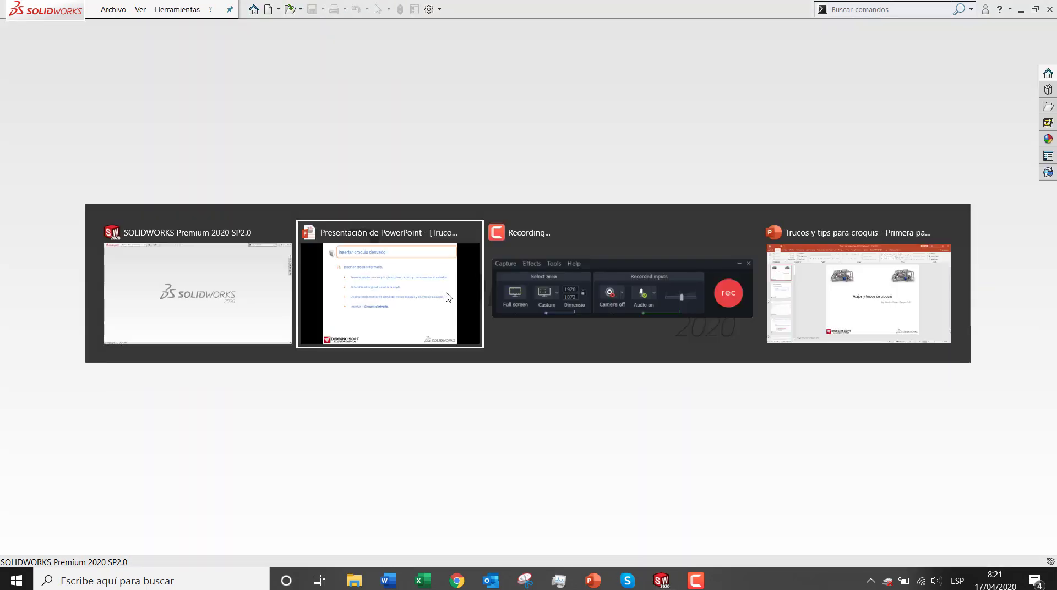
key(Right)
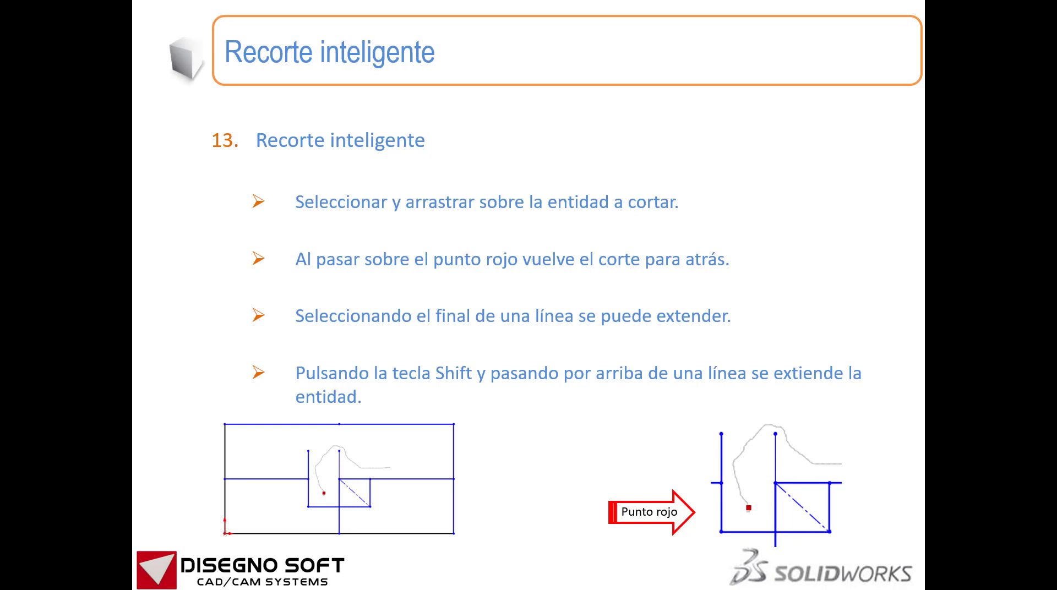
Step: Return to SOLIDWORKS, open the recent part "13 - Recorte inteligente" and edit its Sketch2
key(alt+Tab)
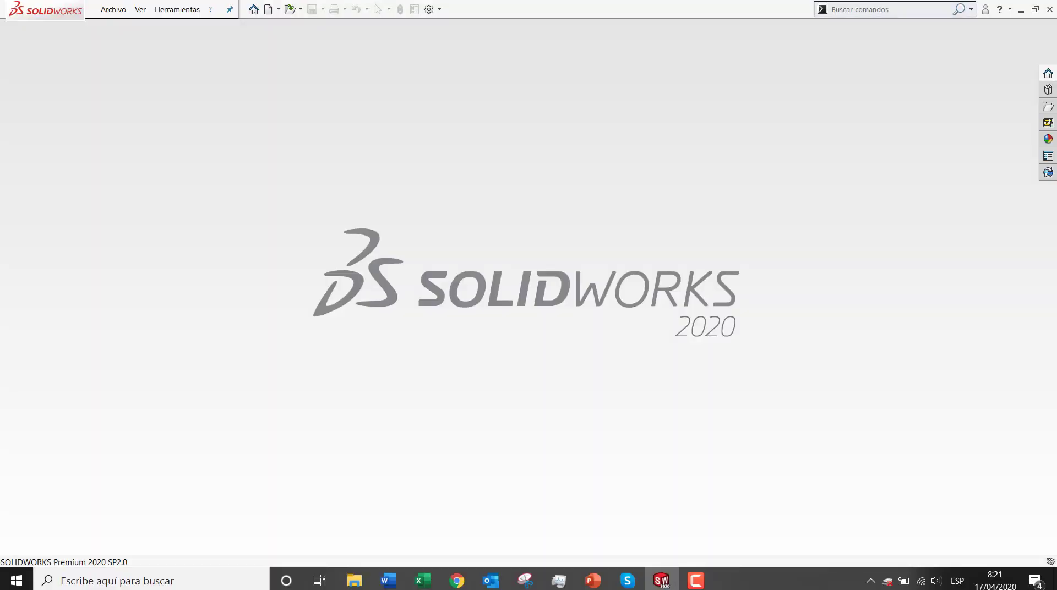
key(r)
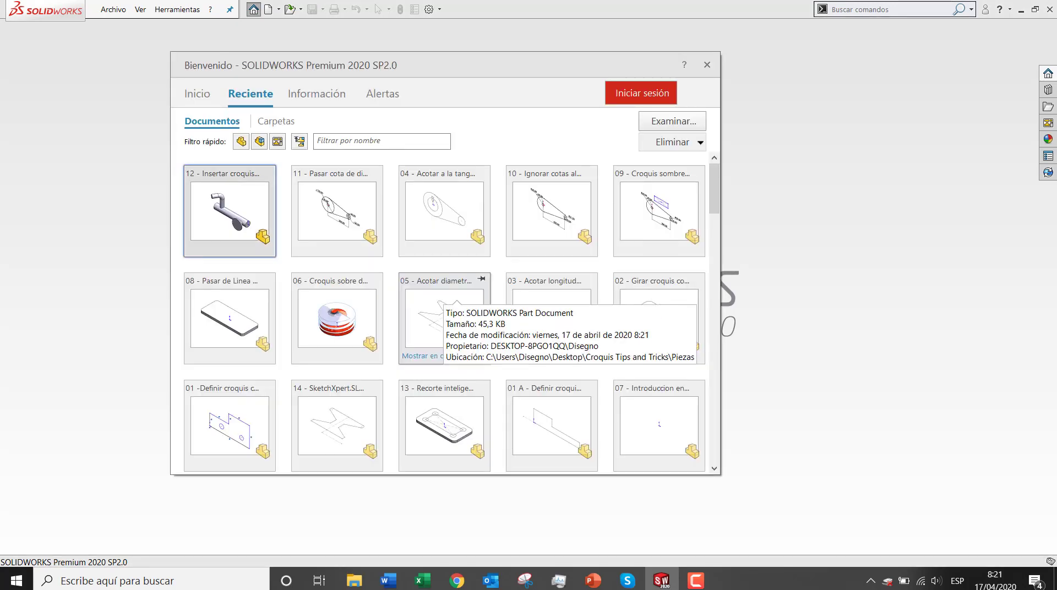
click(439, 432)
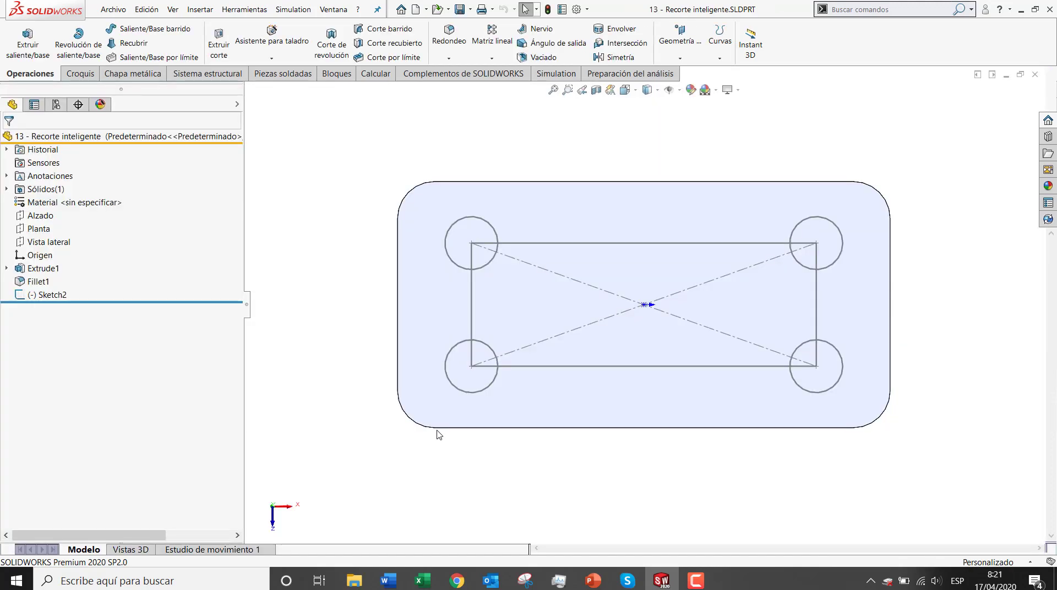
click(52, 295)
click(73, 266)
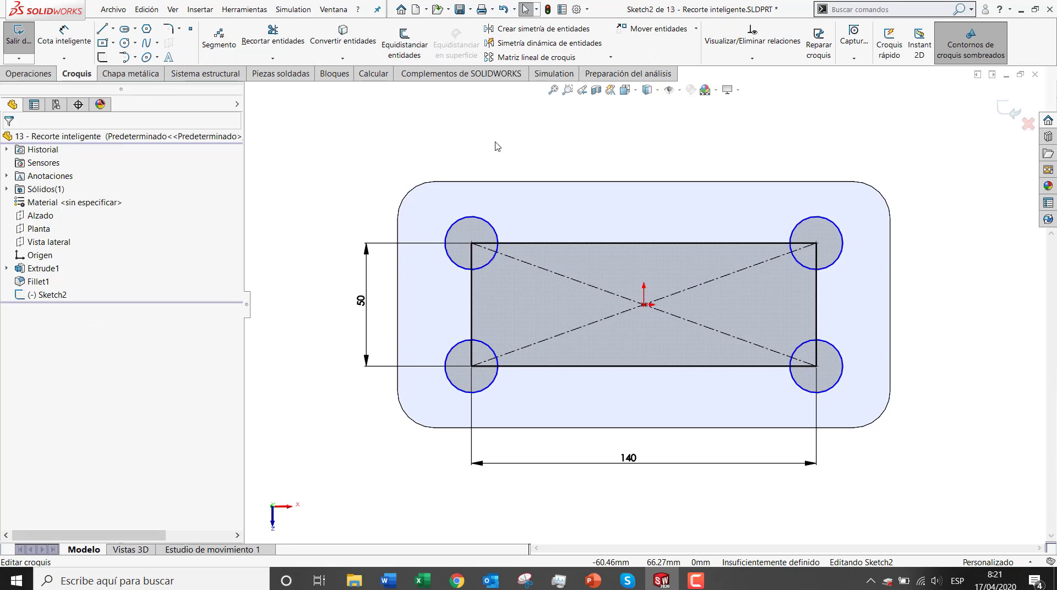
Step: Smart-trim the upper-left circle and the lines meeting there, retracing over the red point to restore unwanted cuts
right_drag(496, 144, 507, 149)
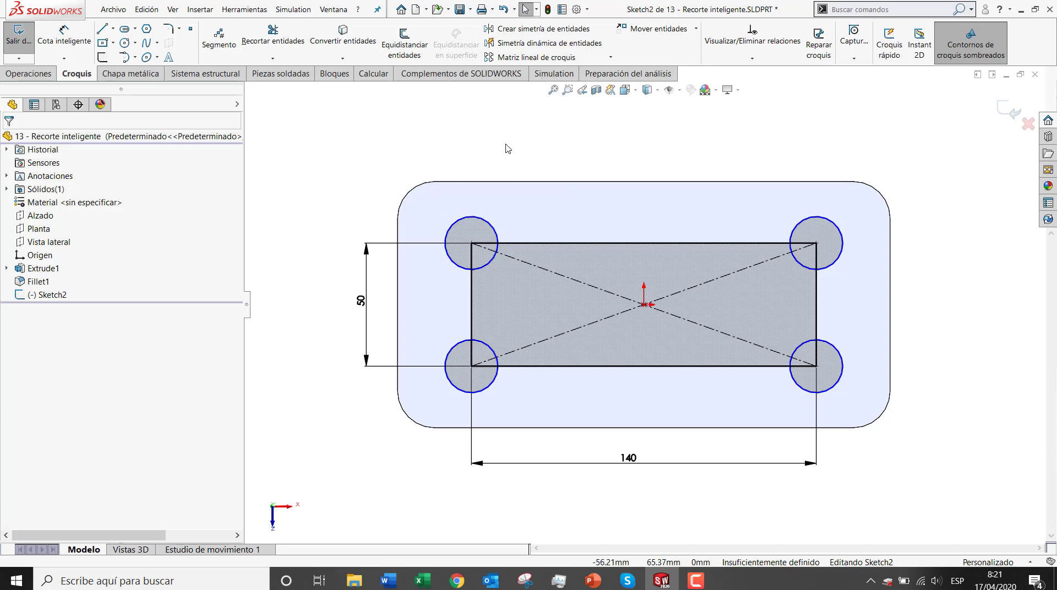
click(282, 40)
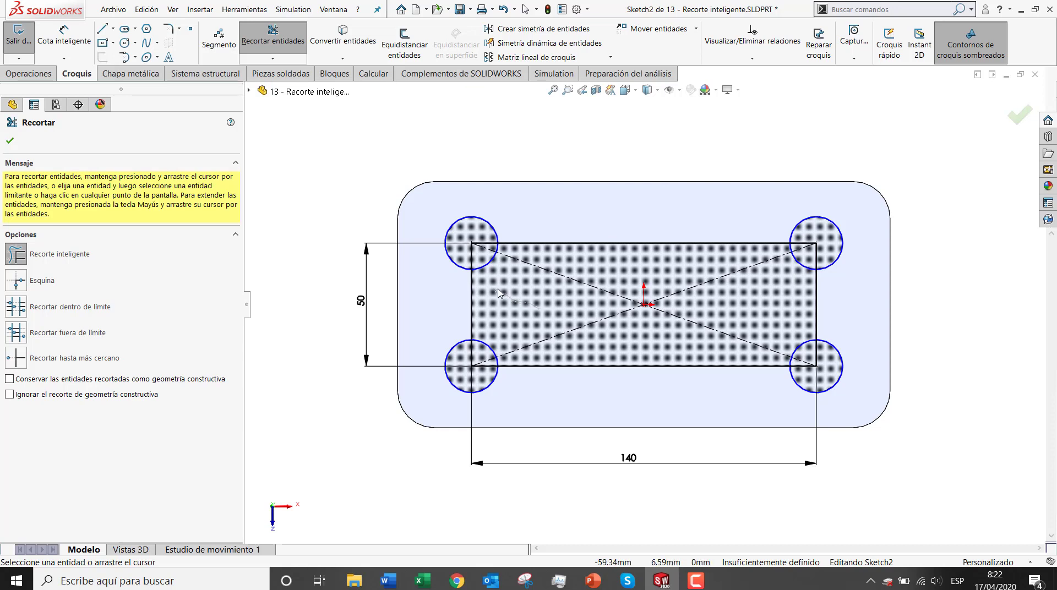
click(489, 263)
mouse_move(485, 251)
mouse_down()
mouse_move(507, 238)
mouse_move(467, 232)
mouse_up()
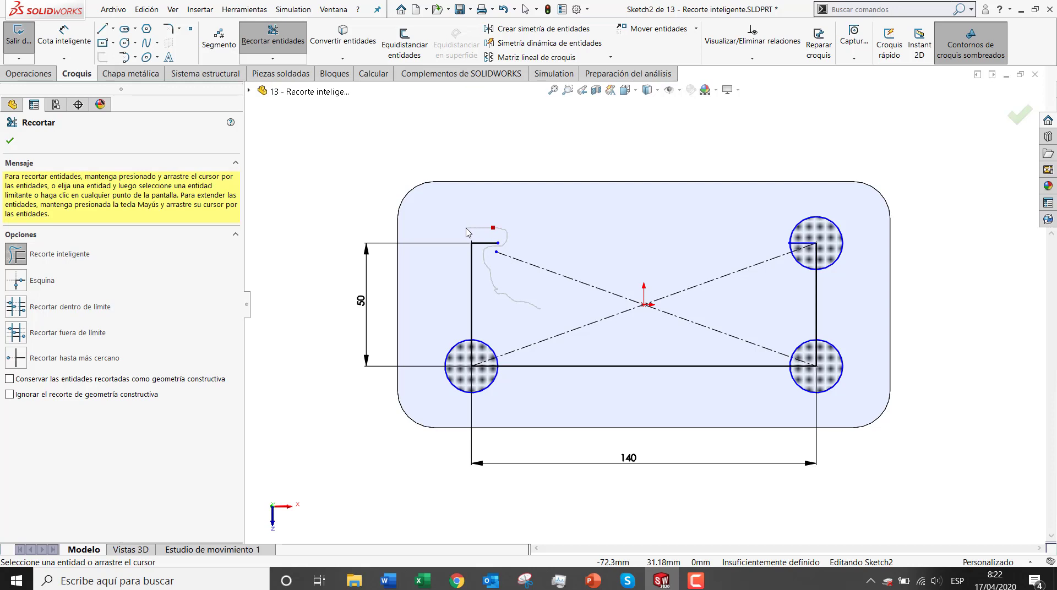
mouse_move(466, 229)
mouse_down()
mouse_move(506, 231)
mouse_move(507, 248)
mouse_up()
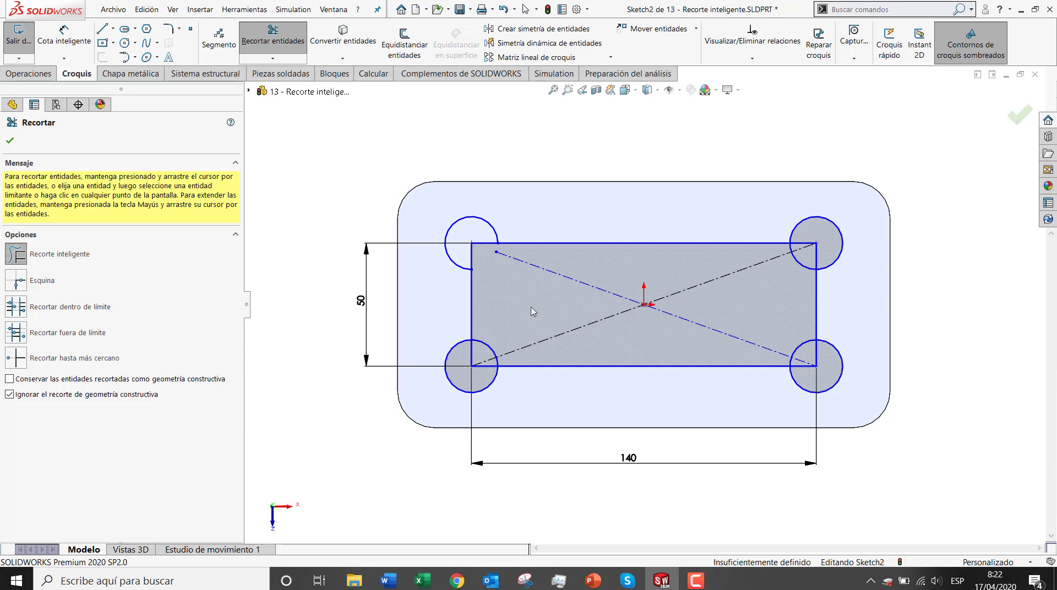
Step: Turn off shaded sketch contours and trim the rectangle's top, left and bottom sides between circles, keeping them as construction geometry and ignoring existing construction lines
mouse_move(570, 334)
mouse_down()
mouse_move(640, 331)
mouse_move(674, 310)
mouse_move(670, 398)
mouse_move(676, 352)
mouse_up()
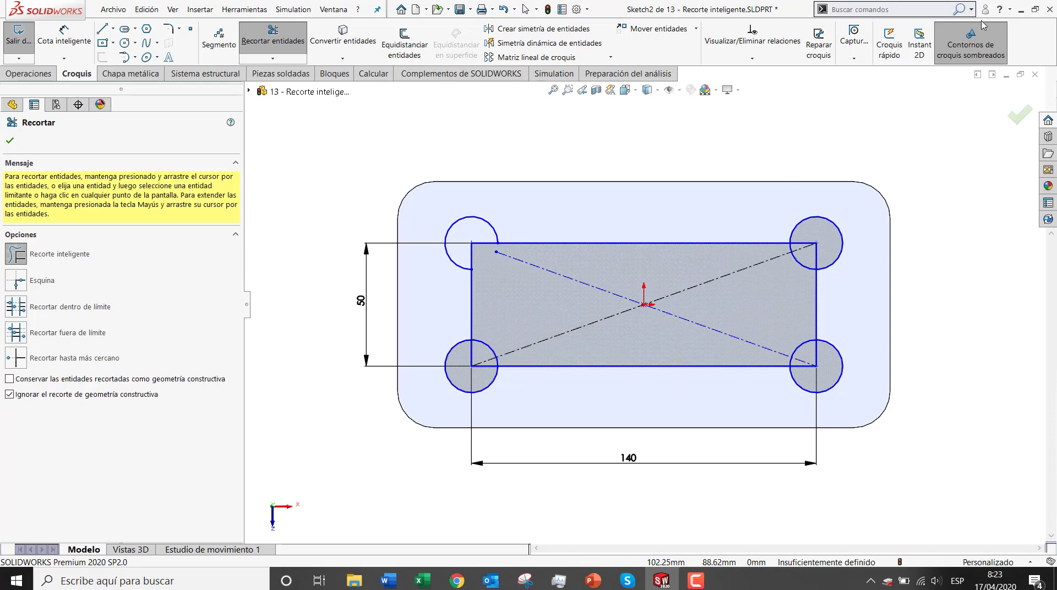
click(972, 44)
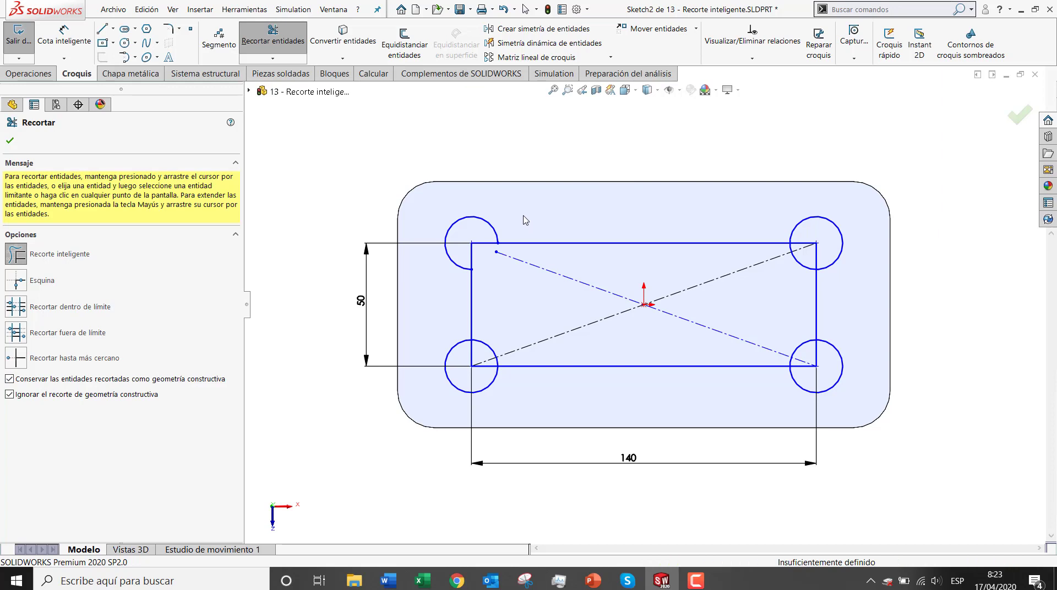
mouse_move(514, 226)
mouse_down()
mouse_move(531, 255)
mouse_move(464, 305)
mouse_move(442, 346)
mouse_move(504, 418)
mouse_move(547, 348)
mouse_up()
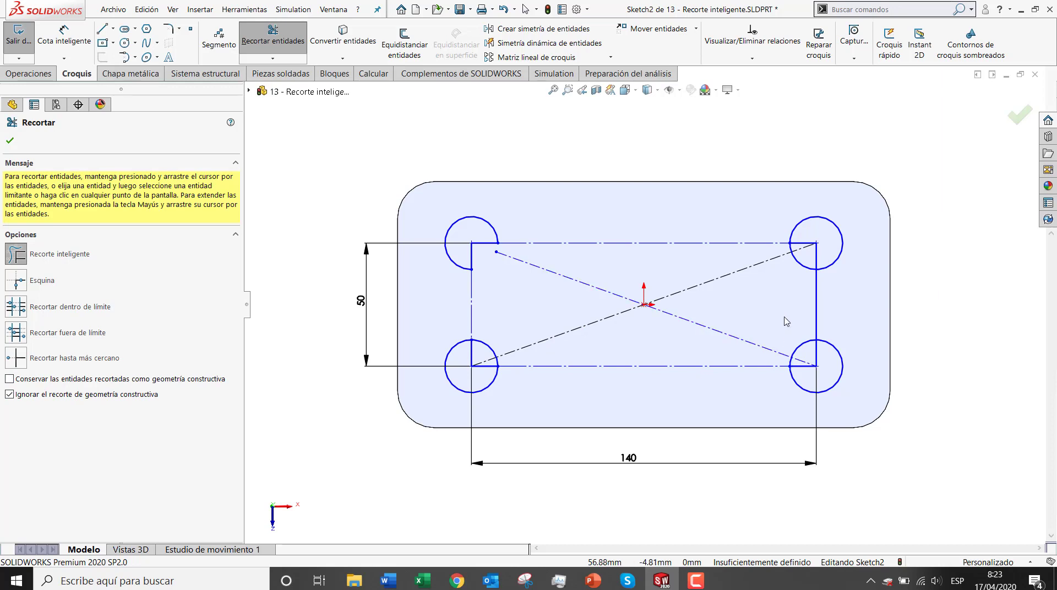
Step: Trim the rectangle's right side and lower-right circle without keeping construction geometry, then extend the upper-right vertical stub to the lower-right corner
mouse_move(794, 330)
mouse_down()
mouse_move(802, 348)
mouse_move(832, 346)
mouse_move(838, 323)
mouse_move(798, 300)
mouse_up()
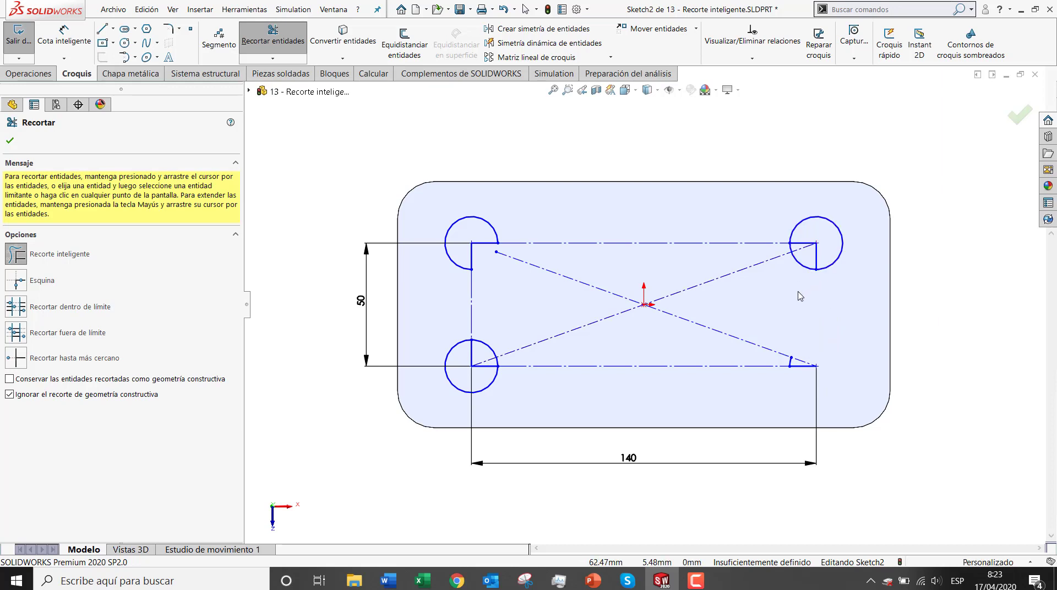
click(818, 272)
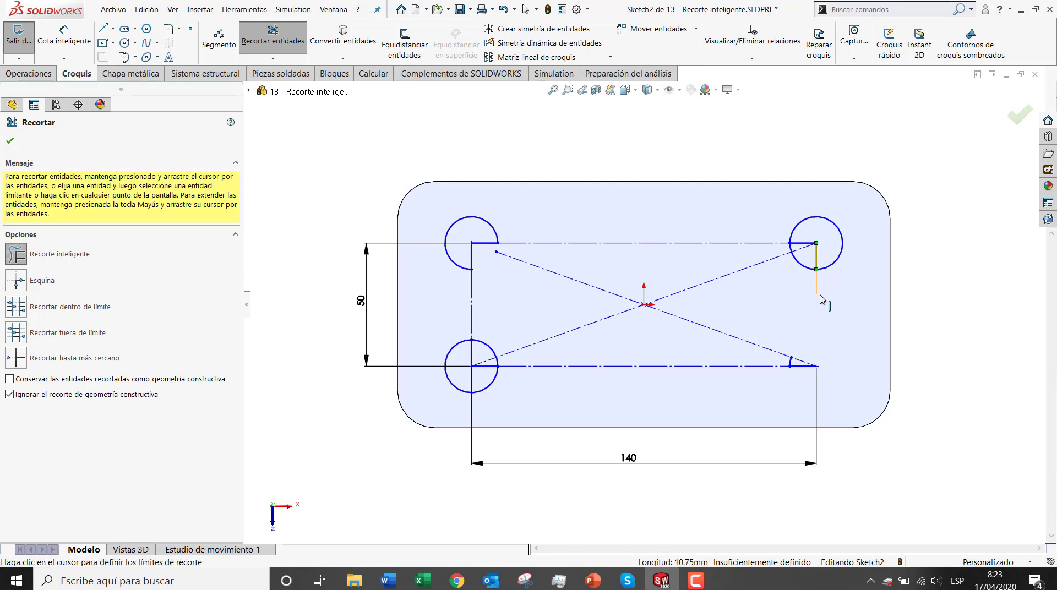
click(818, 367)
Step: Trim the rectangle's right side again and re-extend its upper stub down to the lower-right corner
mouse_move(844, 334)
mouse_down()
mouse_move(758, 323)
mouse_move(813, 325)
mouse_up()
key(ctrl+z)
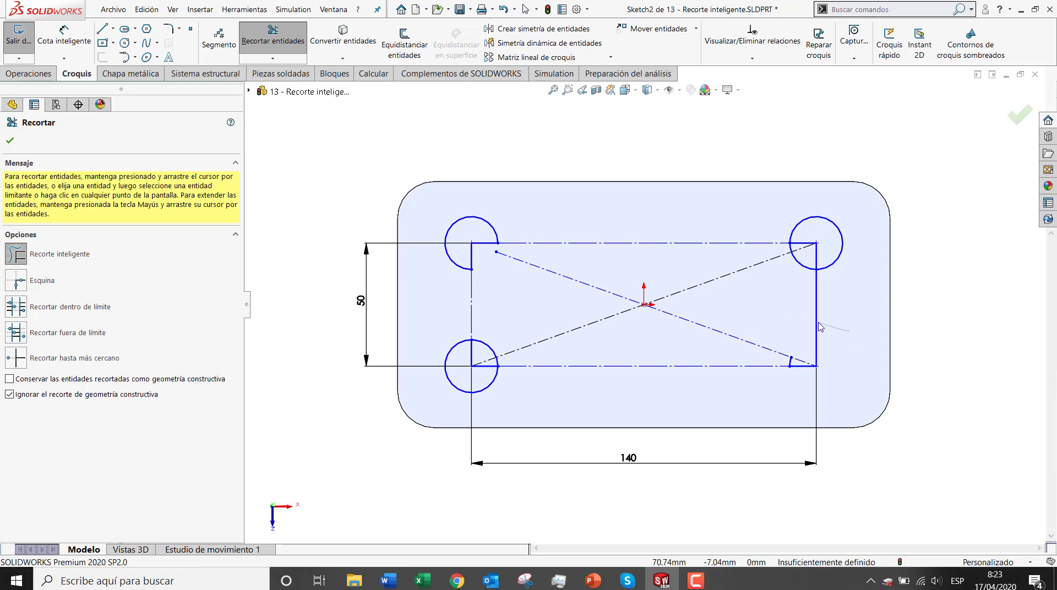
drag(841, 331, 798, 326)
click(818, 269)
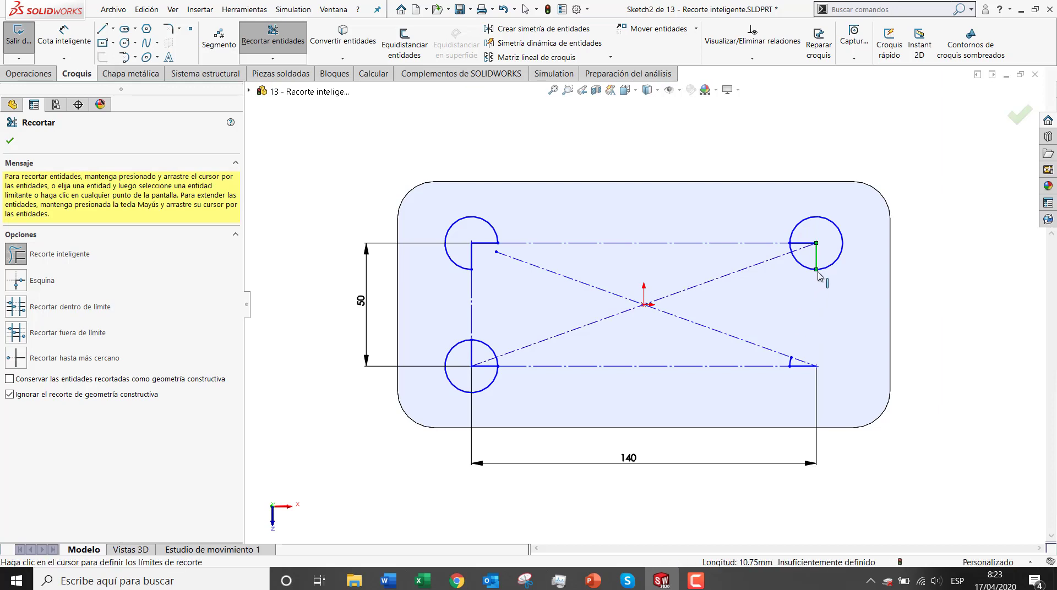
click(817, 370)
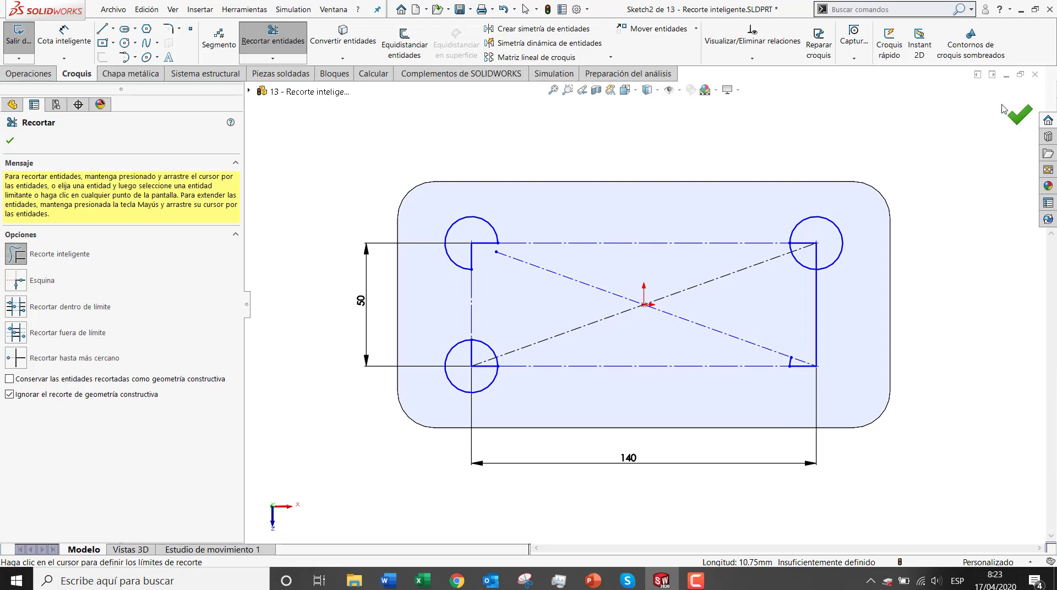
Step: Close the smart-trim part without saving and switch to the presentation, advancing it to the SketchXpert slide
click(1035, 74)
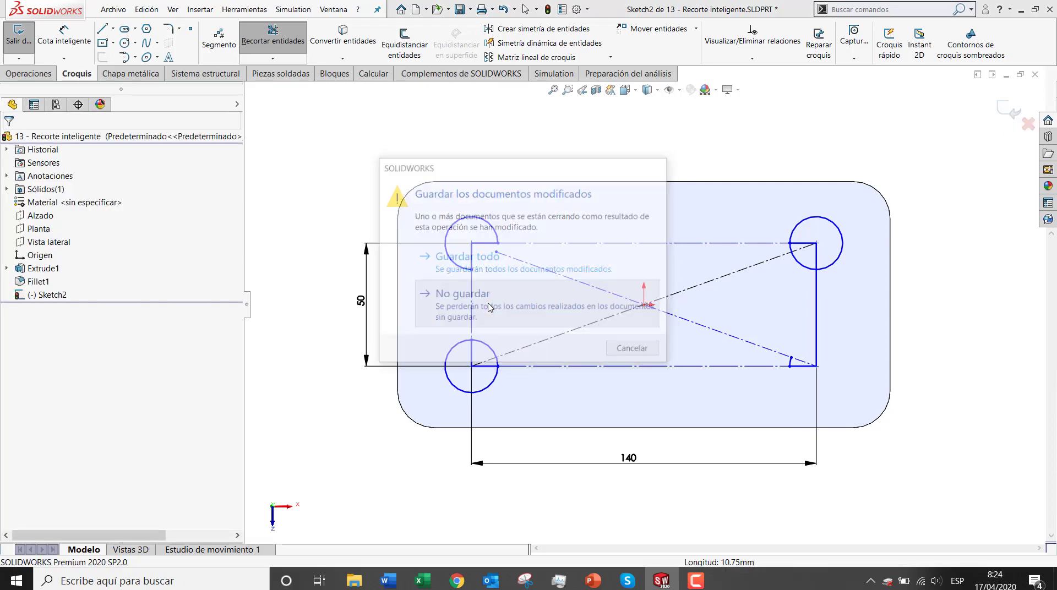
click(489, 306)
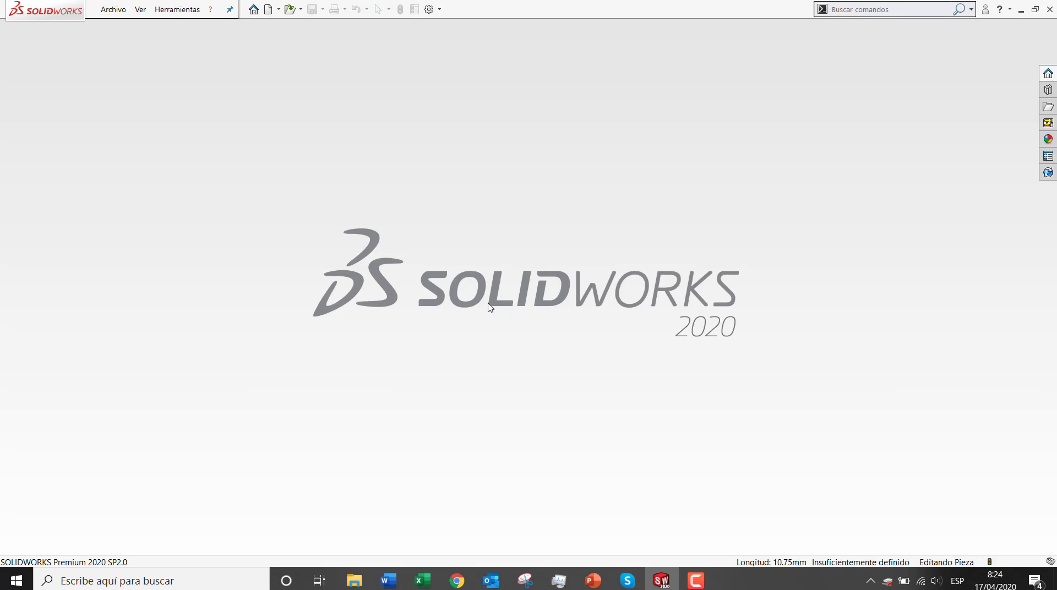
key(alt+Tab)
key(Right)
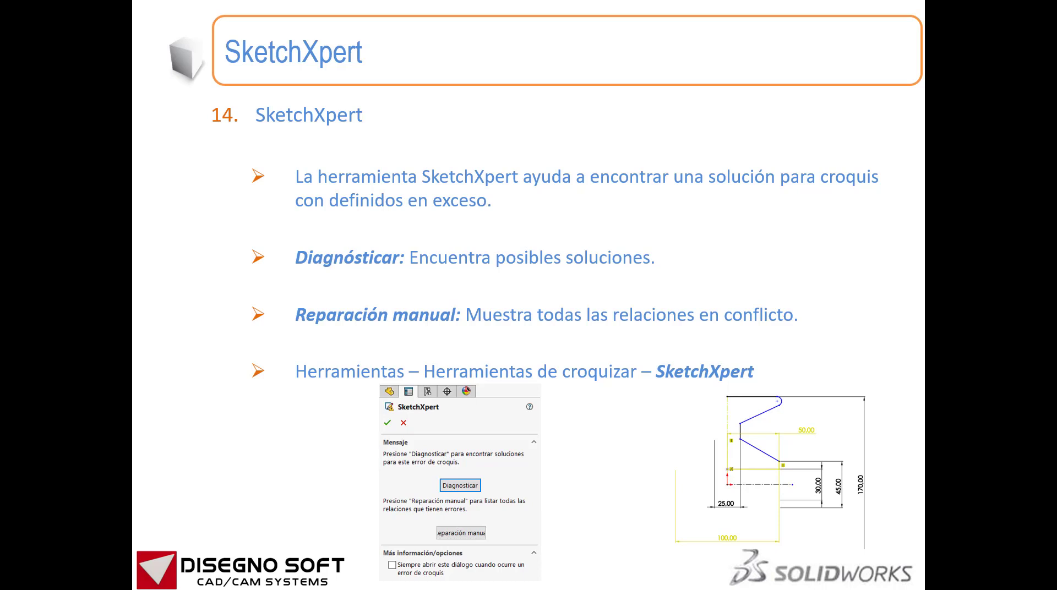
Step: Switch back to SOLIDWORKS, open the recent part 14 - SketchXpert, dismiss its error report and edit Sketch3
key(alt+Tab)
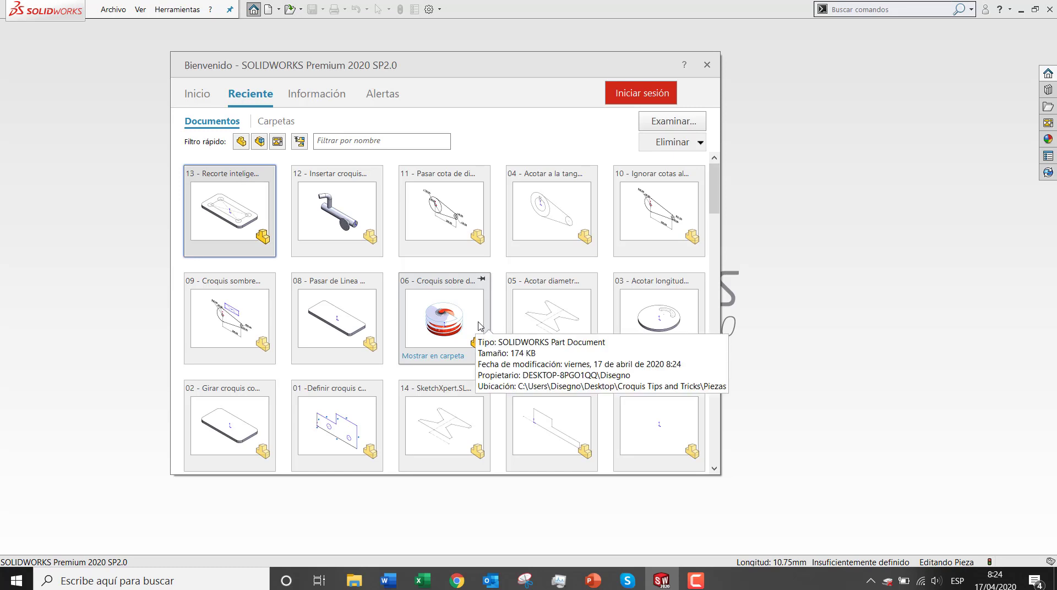
scroll(480, 318, down, 3)
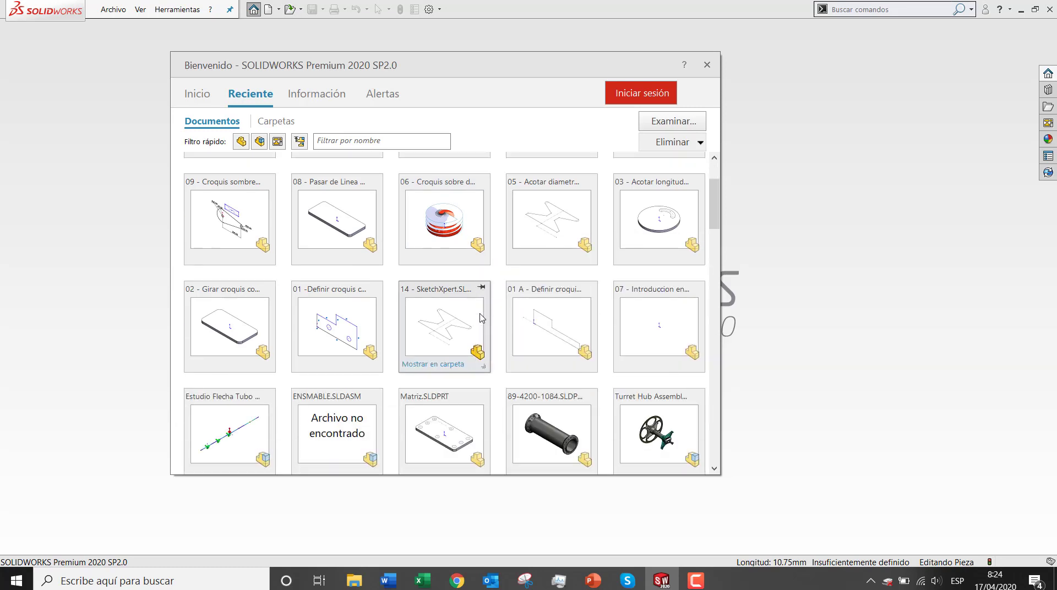
scroll(481, 318, up, 3)
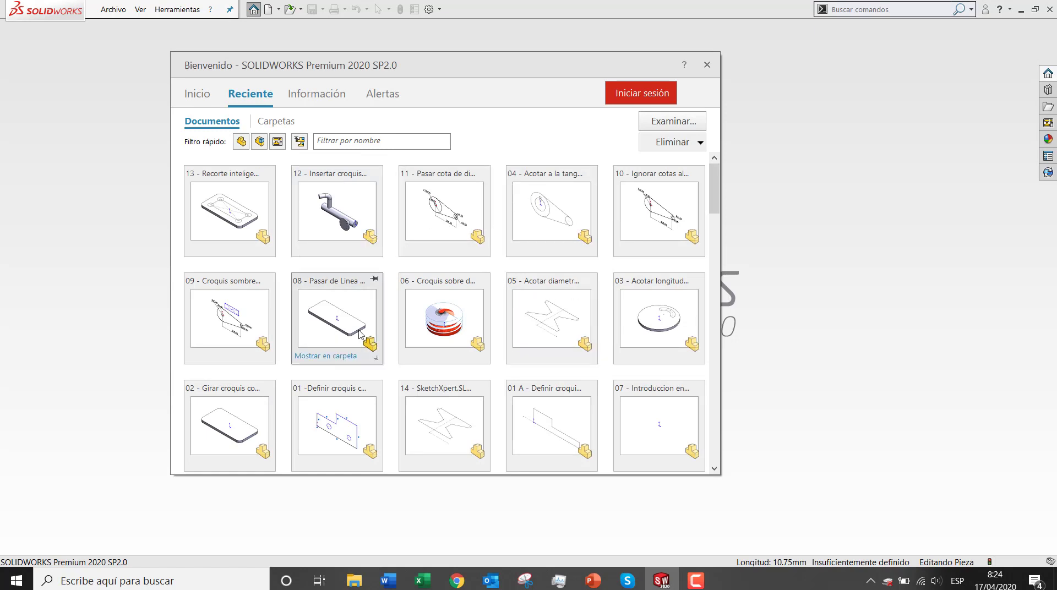
click(420, 413)
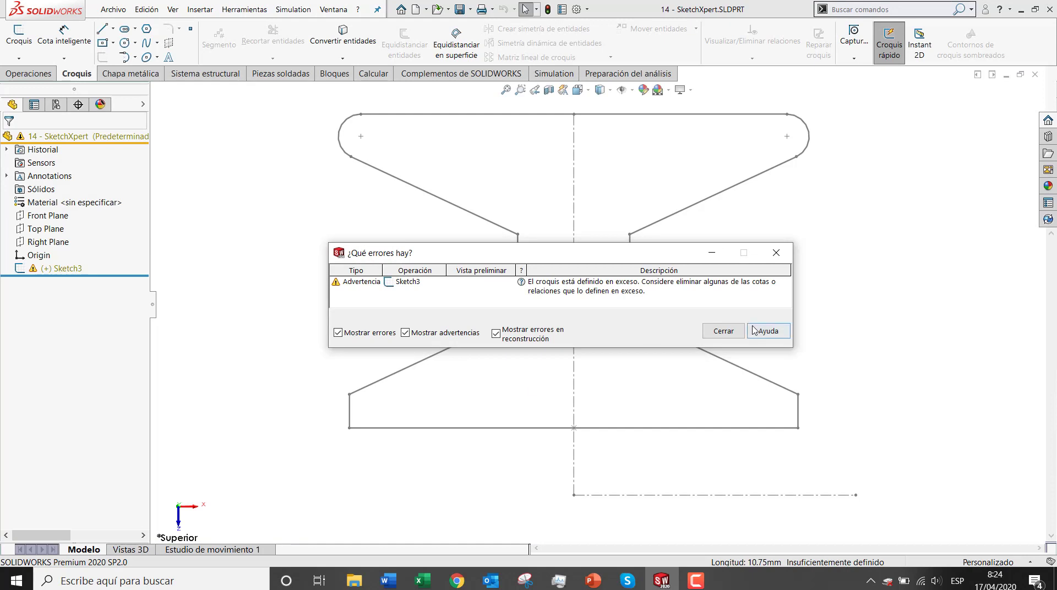
click(723, 331)
click(54, 268)
click(80, 238)
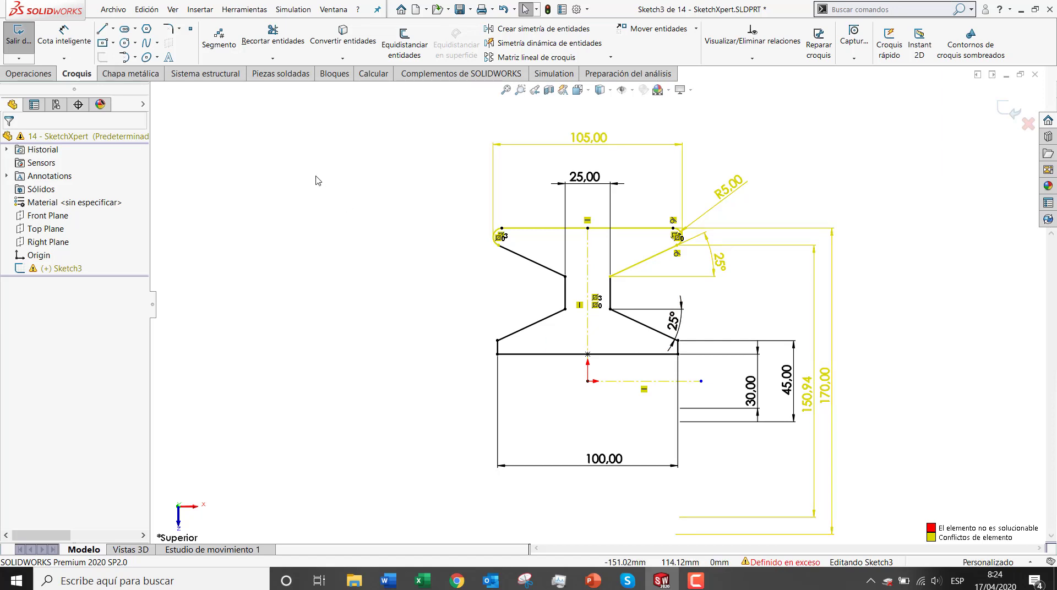
Step: Run SketchXpert on the over-defined sketch and diagnose possible solutions
click(259, 12)
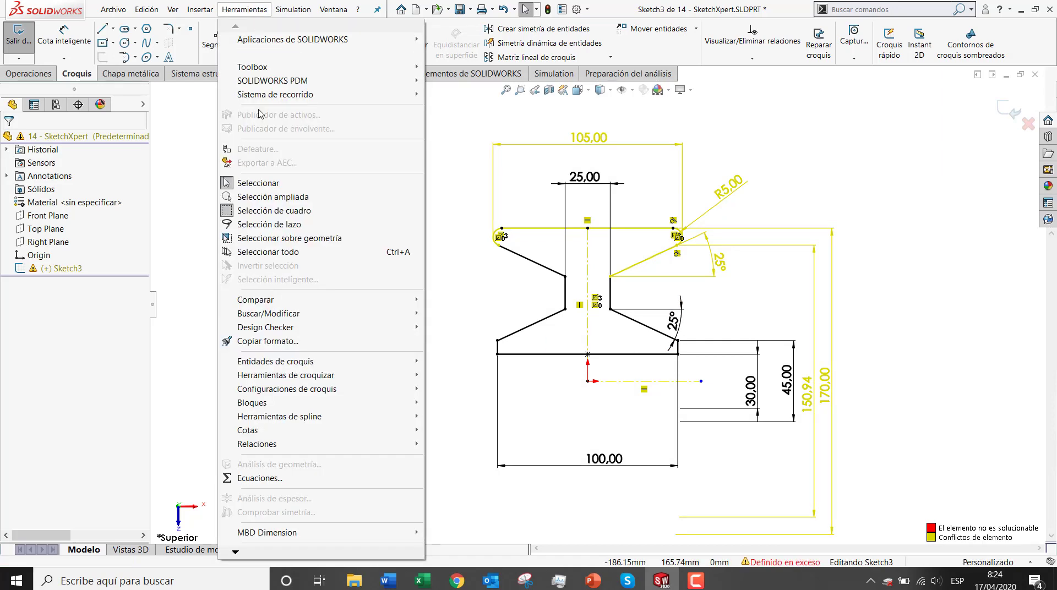
mouse_move(297, 380)
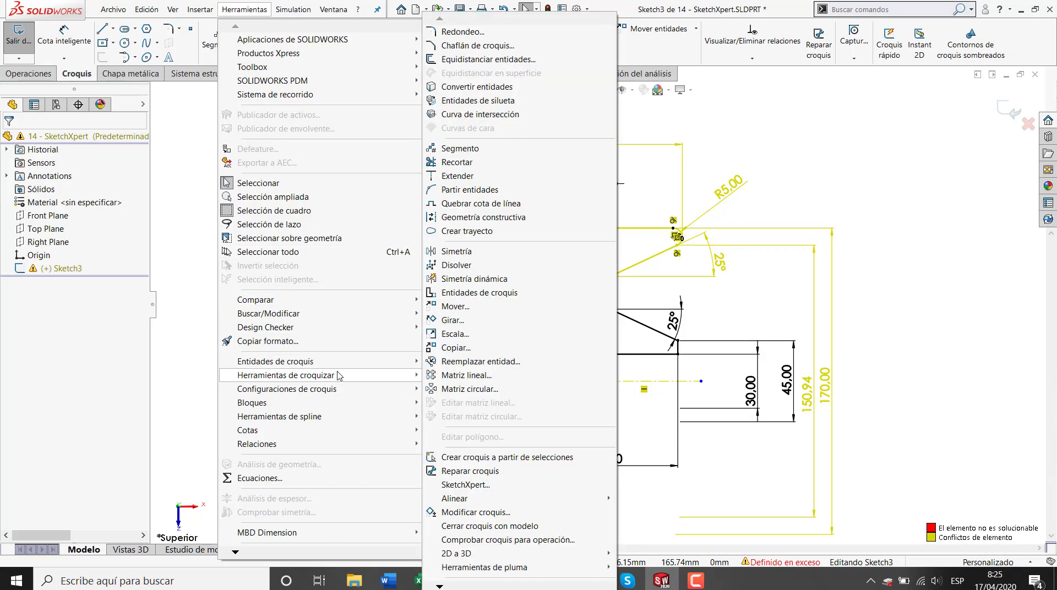
click(452, 487)
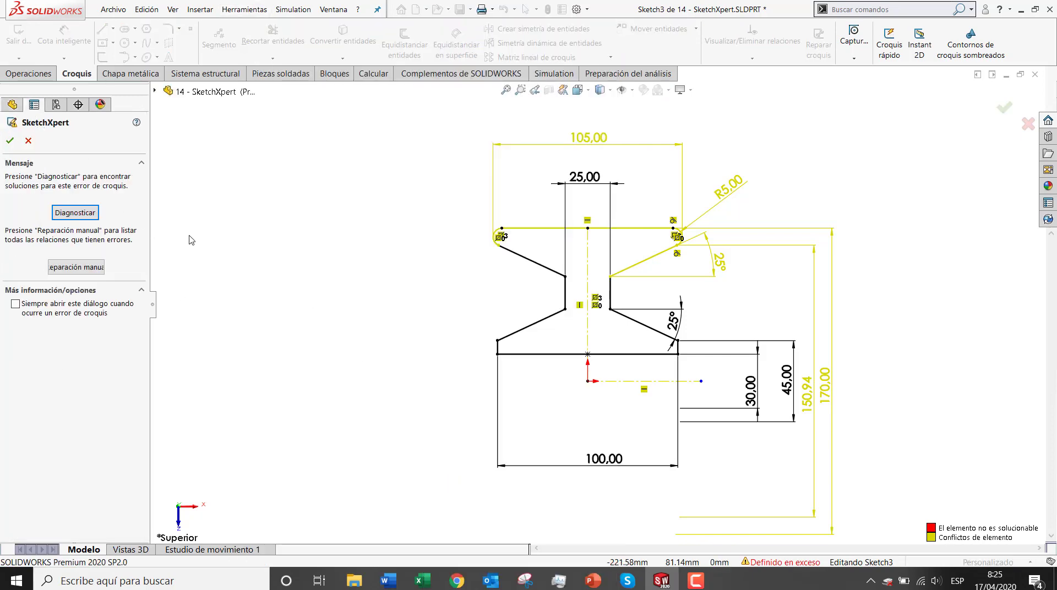
click(84, 214)
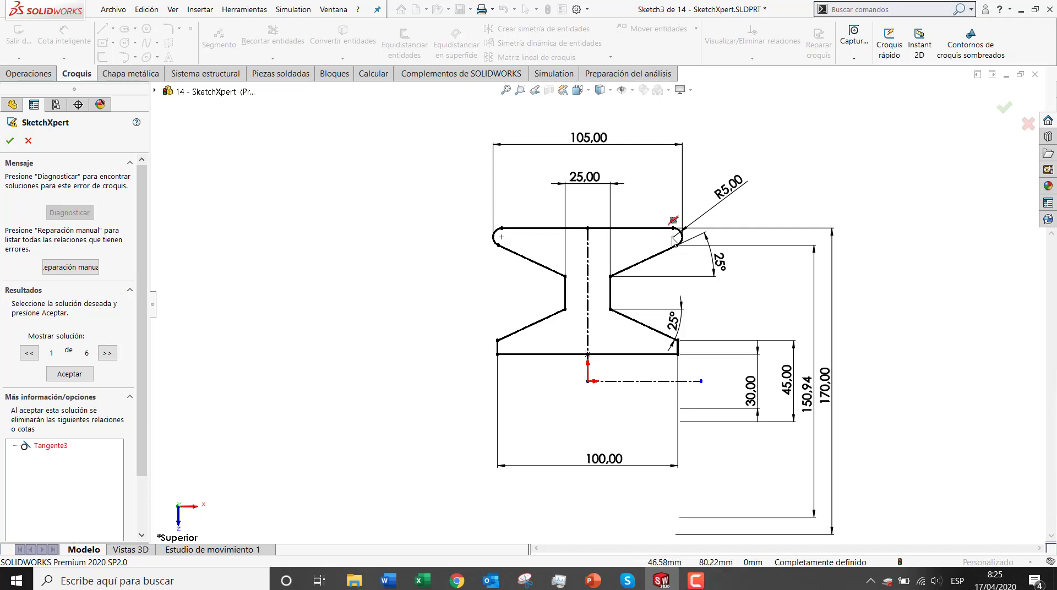
Step: Browse the proposed repairs to solution 4, accept deleting the 150,94 dimension, and finish SketchXpert
click(108, 353)
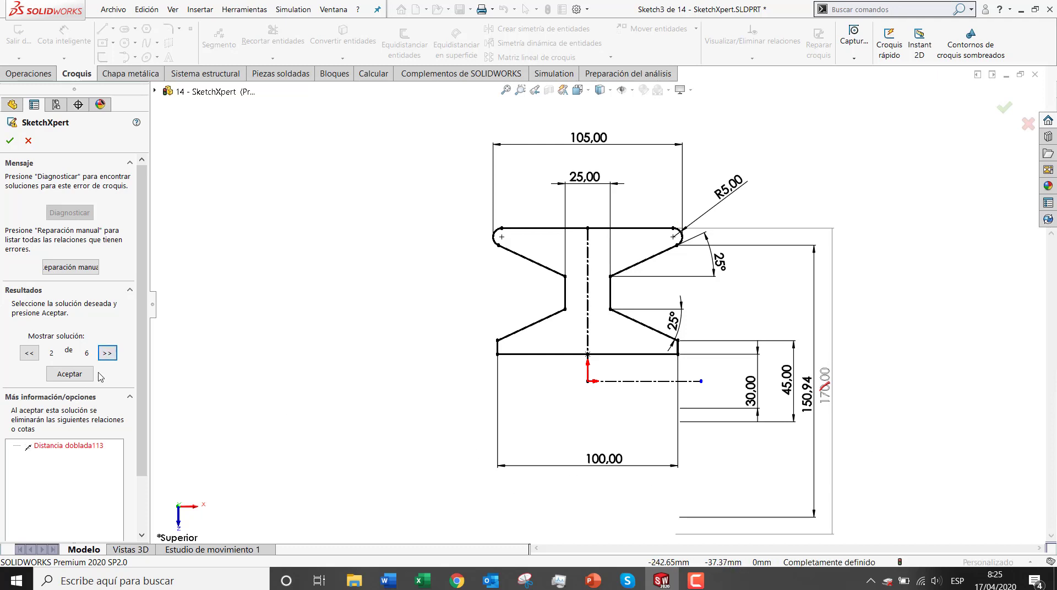
click(105, 356)
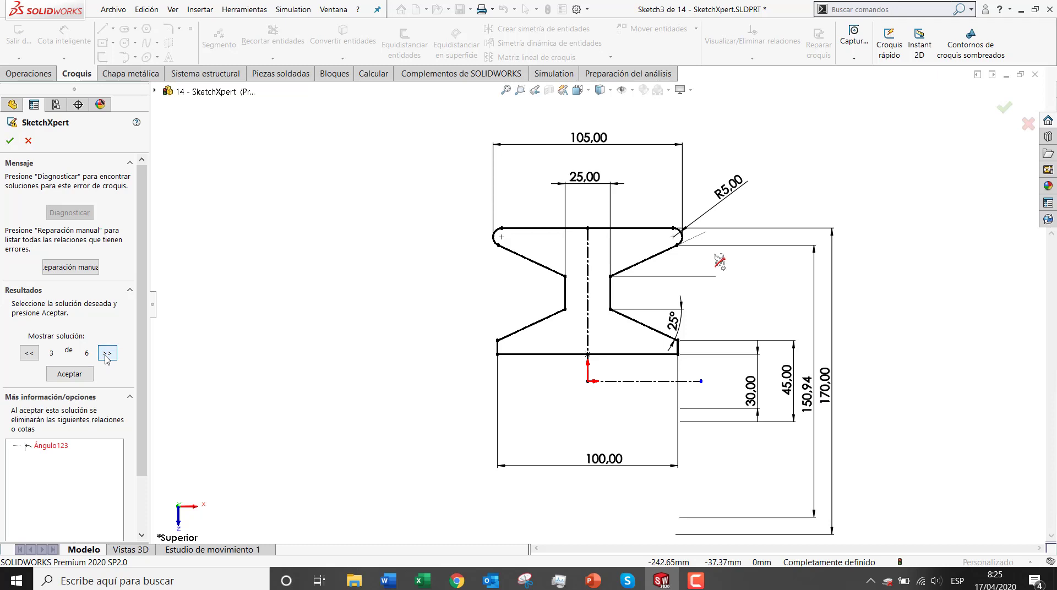
click(107, 355)
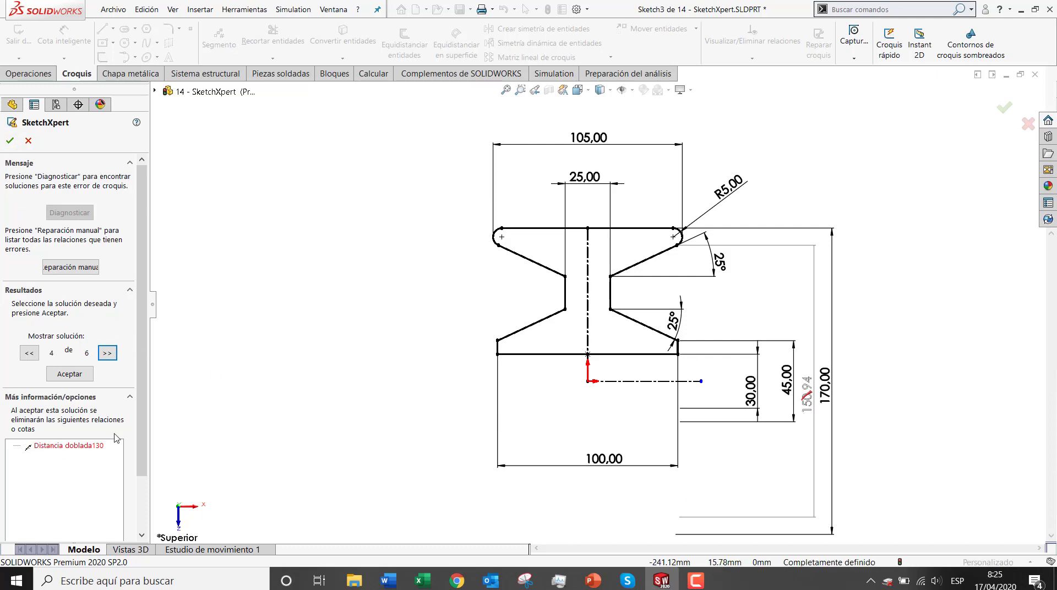
click(70, 375)
click(69, 375)
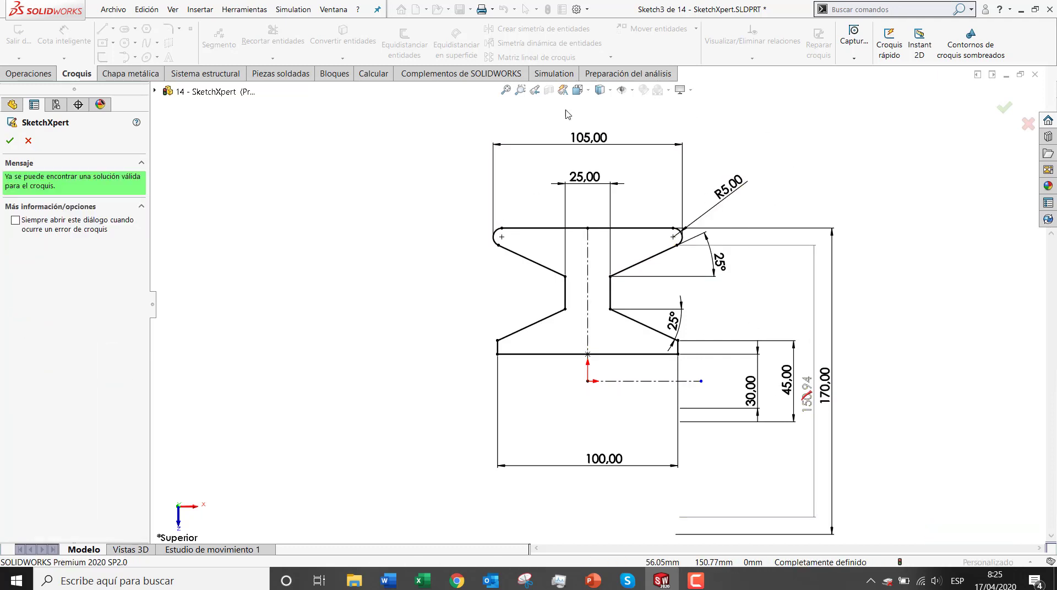
click(10, 142)
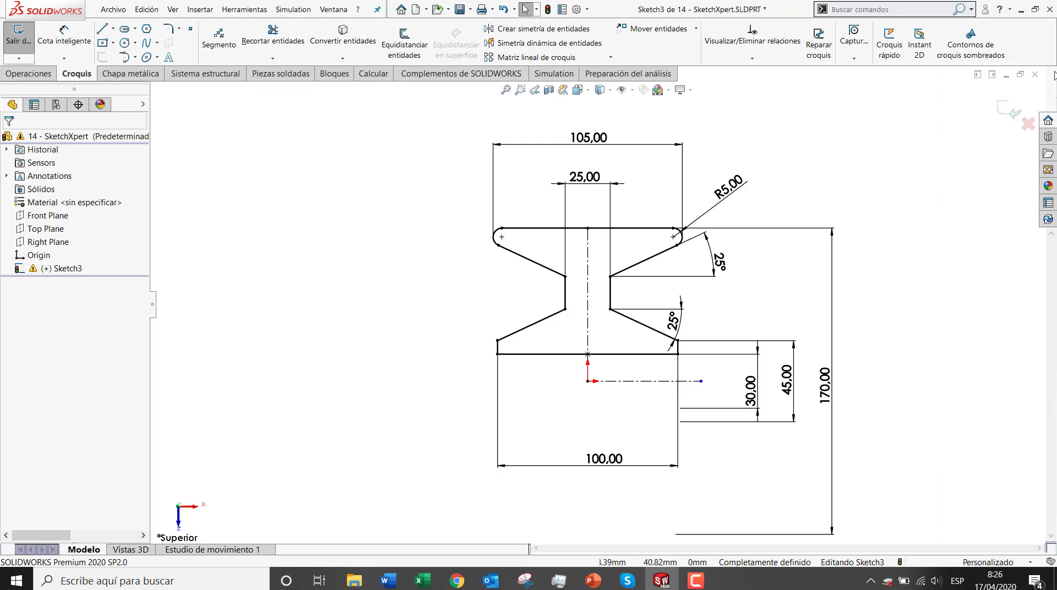
Step: Close the SketchXpert part without saving and switch to the presentation, advancing it to the Simetría dinámica slide
click(1035, 74)
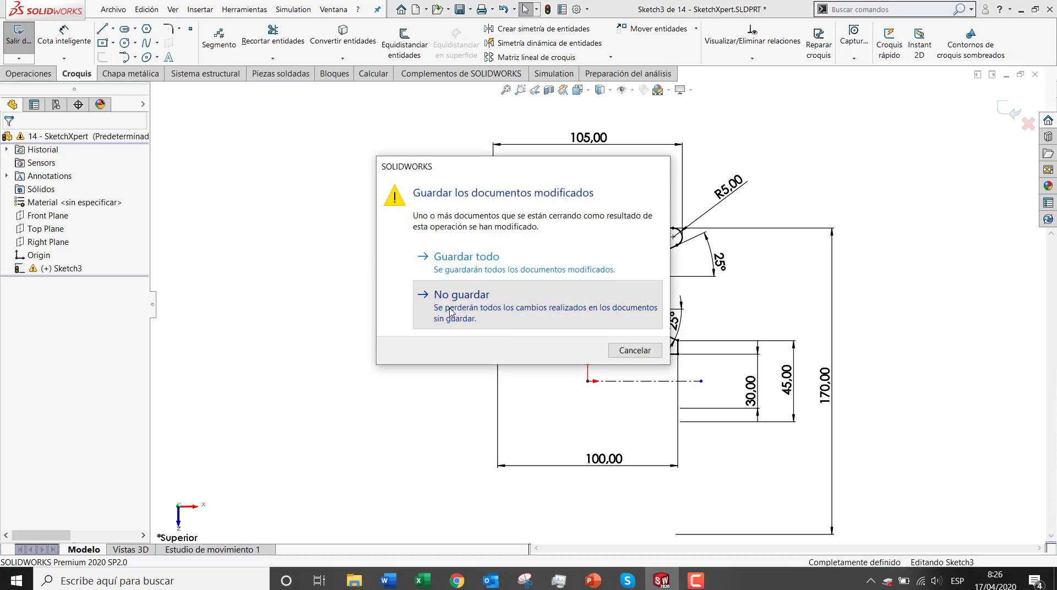
click(451, 309)
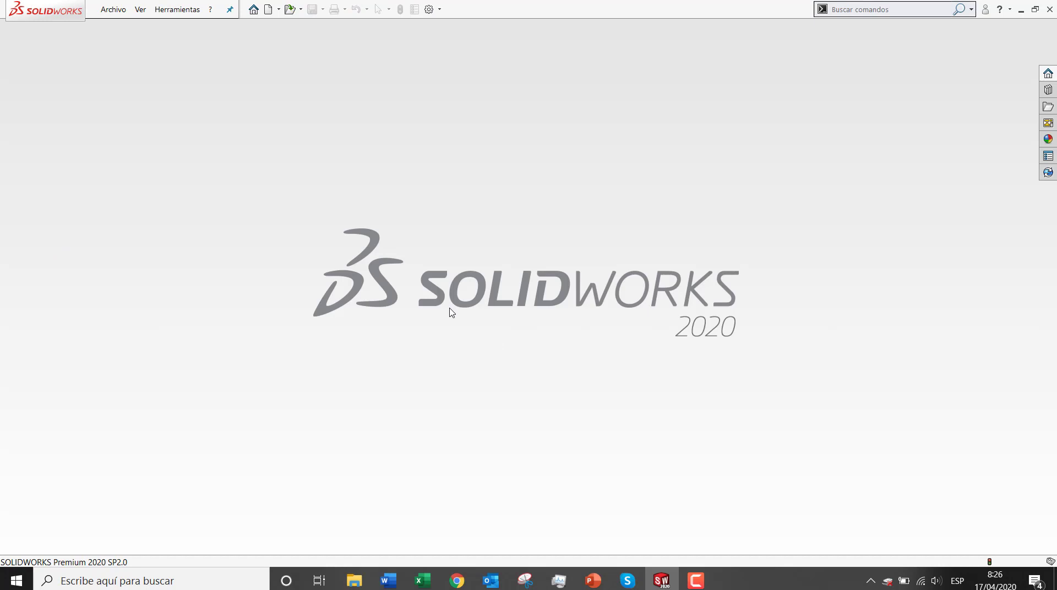
key(alt+Tab)
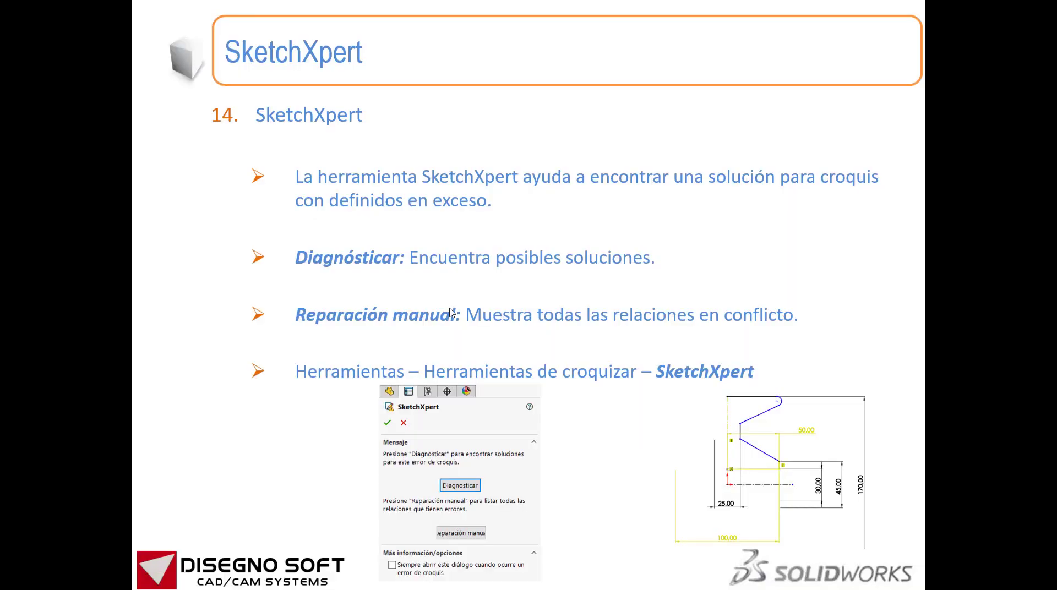
key(Right)
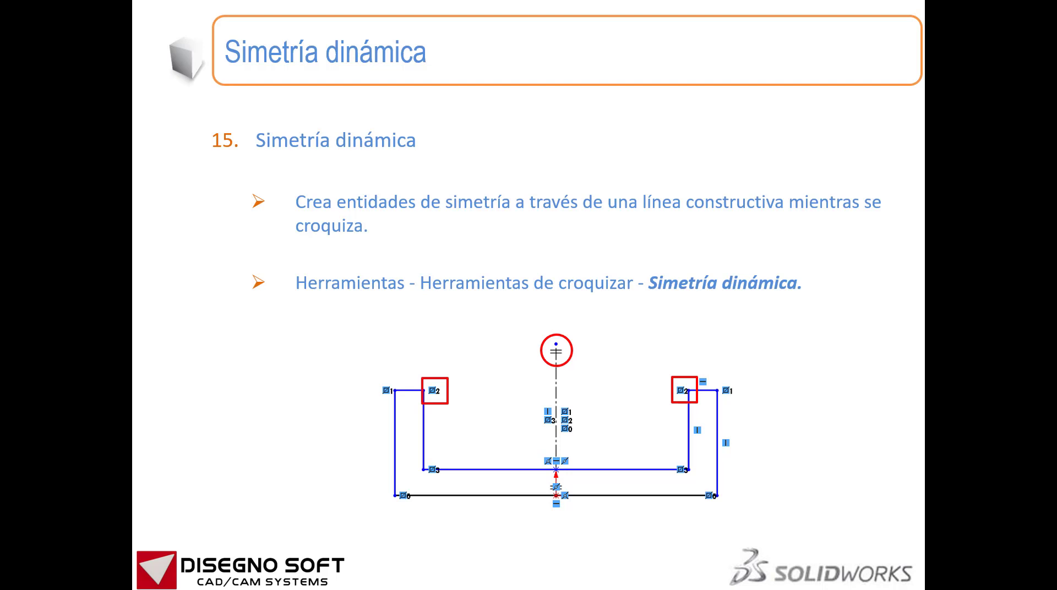
Step: Switch back to SOLIDWORKS, create a new part and start a sketch on the Alzado plane
key(alt+Tab)
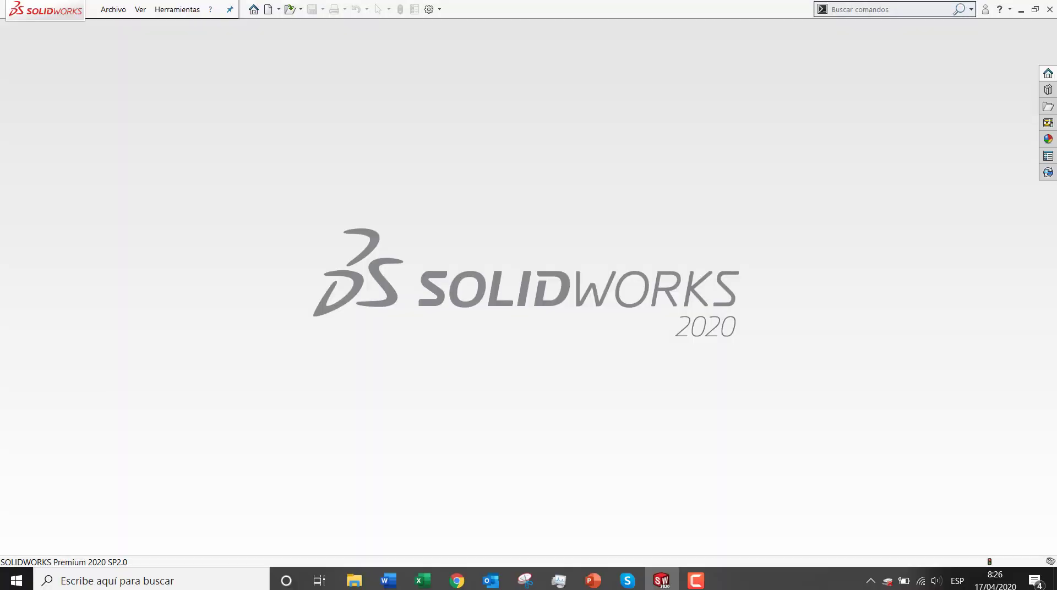
click(113, 13)
click(116, 27)
click(558, 396)
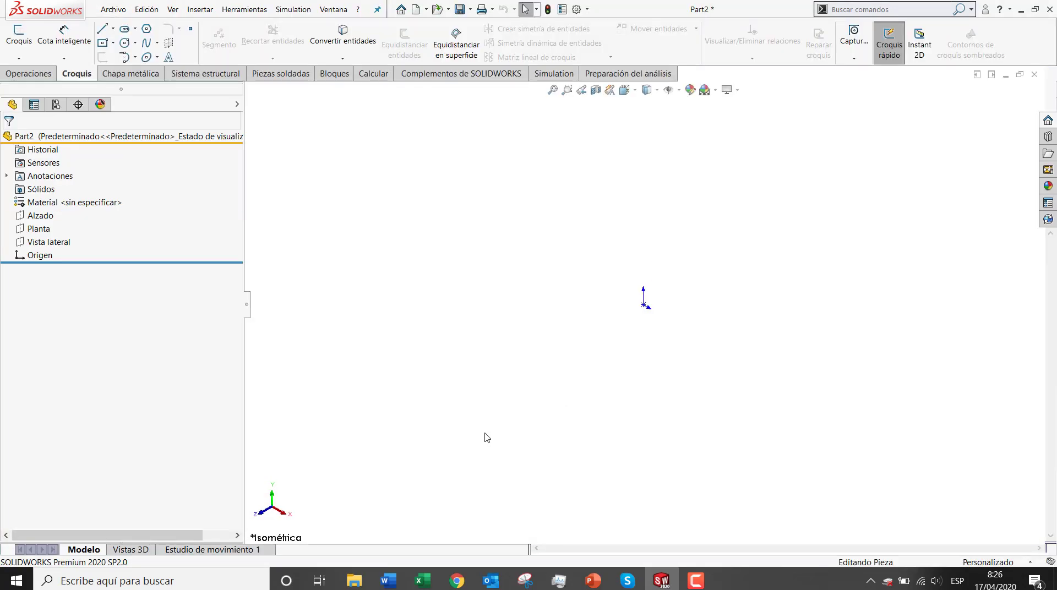
click(42, 218)
click(51, 202)
Step: Draw a vertical line about 62 mm long upward from the origin and convert it to construction geometry
mouse_move(512, 348)
right_down()
mouse_move(532, 351)
mouse_move(433, 349)
right_up()
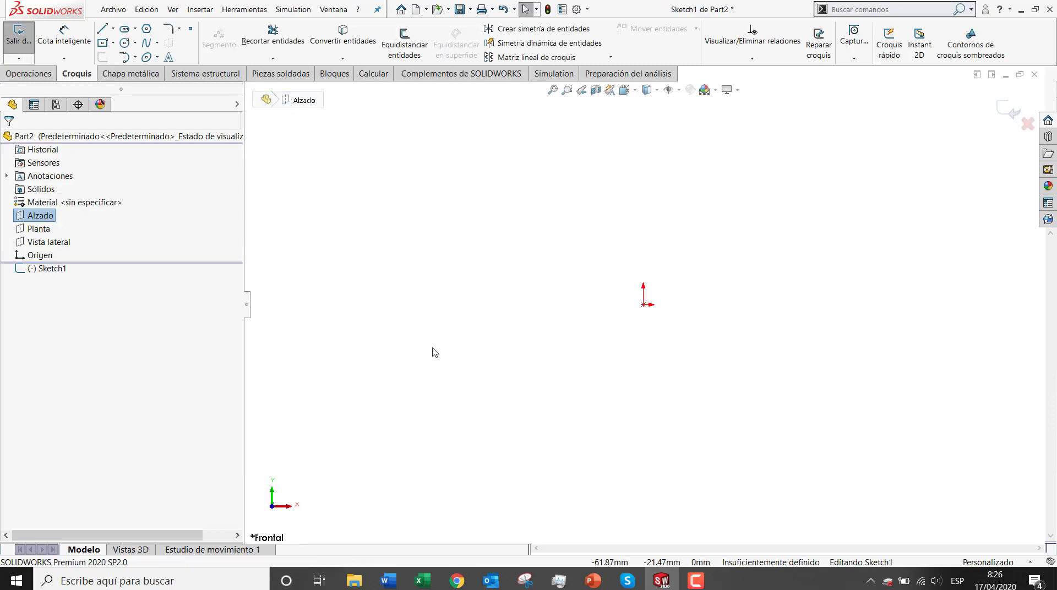
click(643, 304)
click(644, 182)
key(Escape)
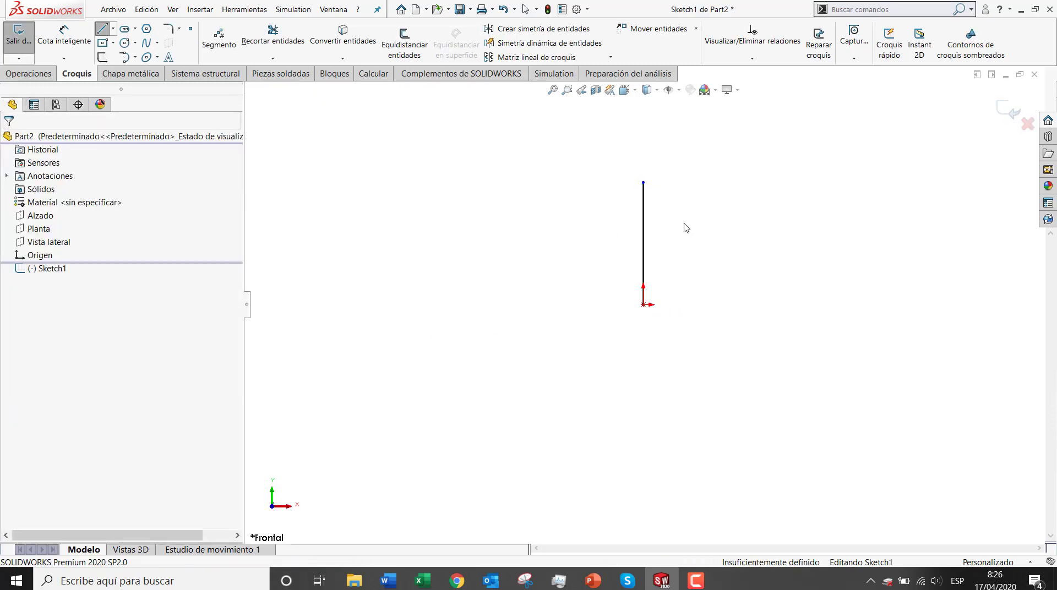
click(644, 227)
click(736, 142)
scroll(739, 272, up, 1)
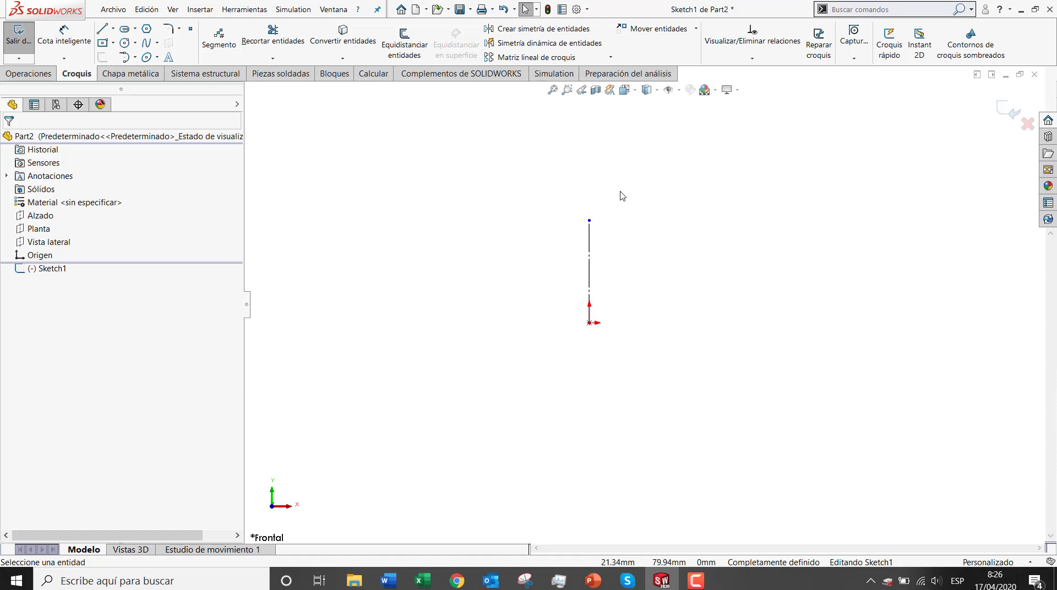
Step: Activate dynamic mirroring of sketch entities about the vertical construction line
click(590, 270)
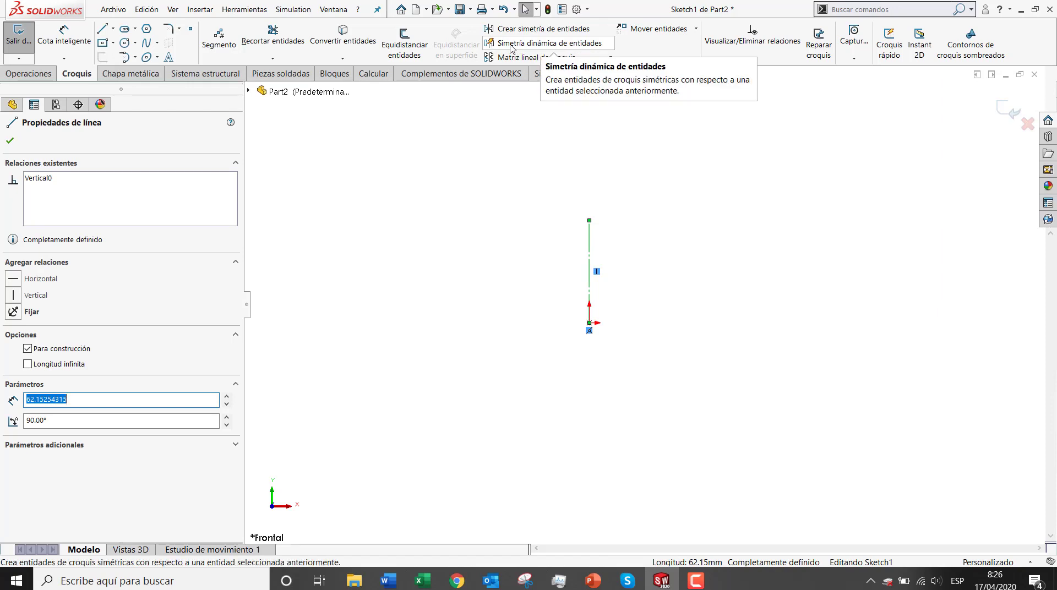
click(246, 14)
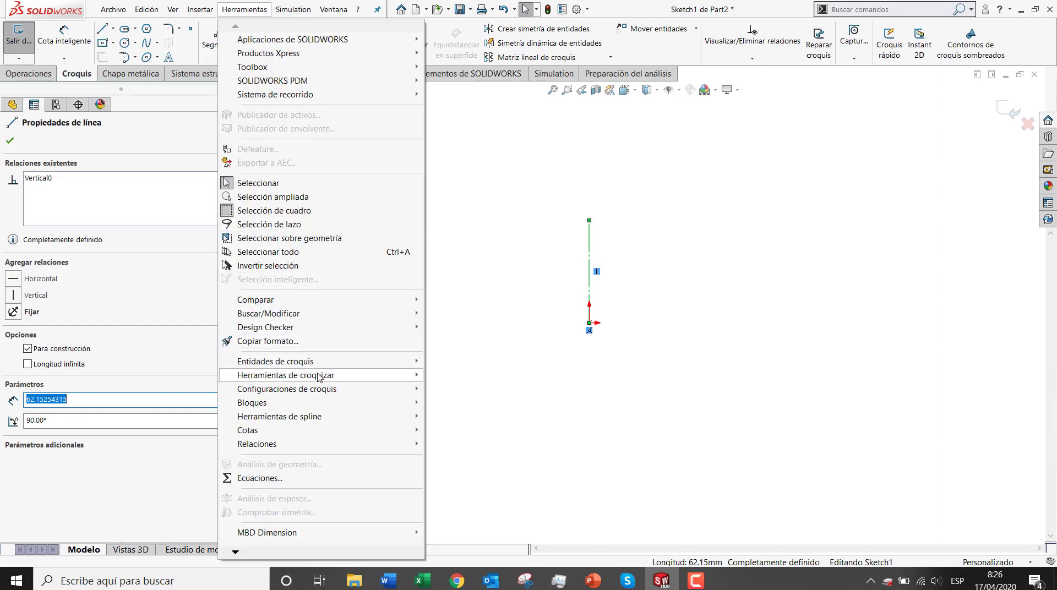
mouse_move(318, 377)
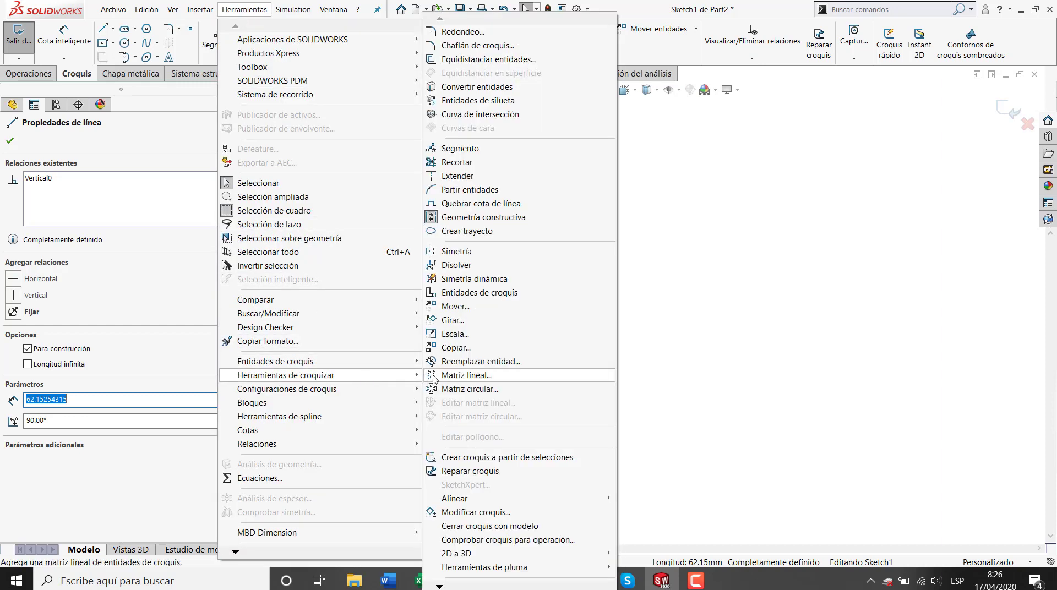
click(478, 279)
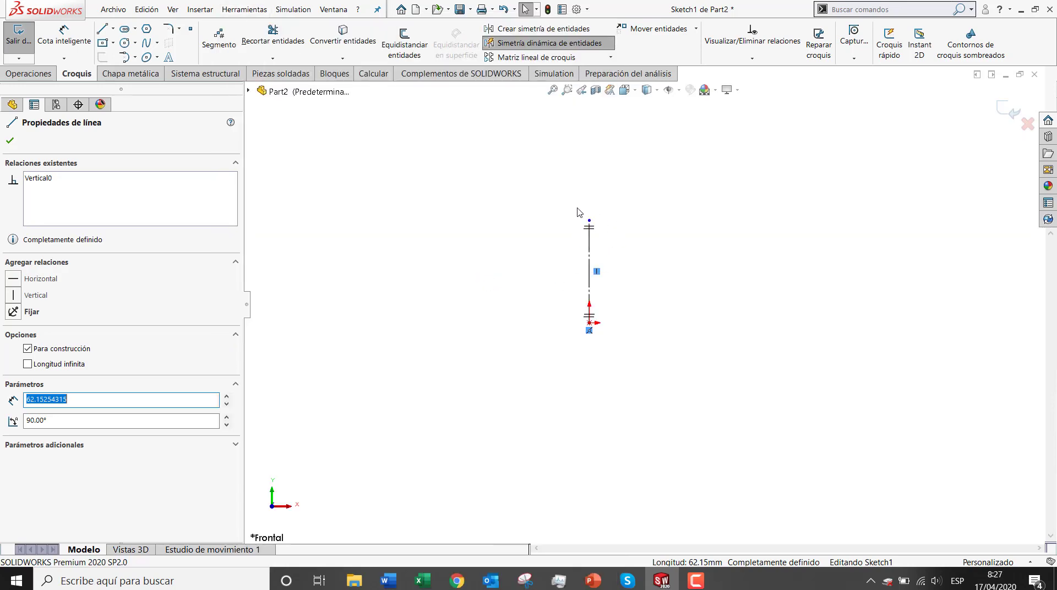
Step: Sketch half of an open stepped profile from the origin with lines: about 74 mm across, 45 mm up, outward, up, back inward, 14 mm down
mouse_move(526, 193)
right_down()
mouse_move(540, 194)
mouse_move(457, 205)
right_up()
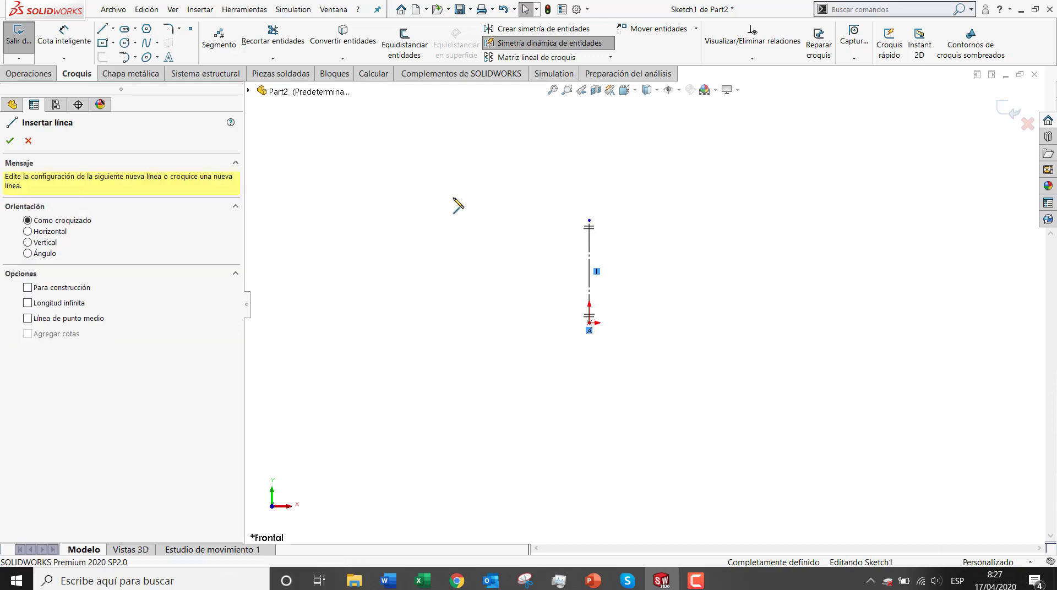
click(590, 323)
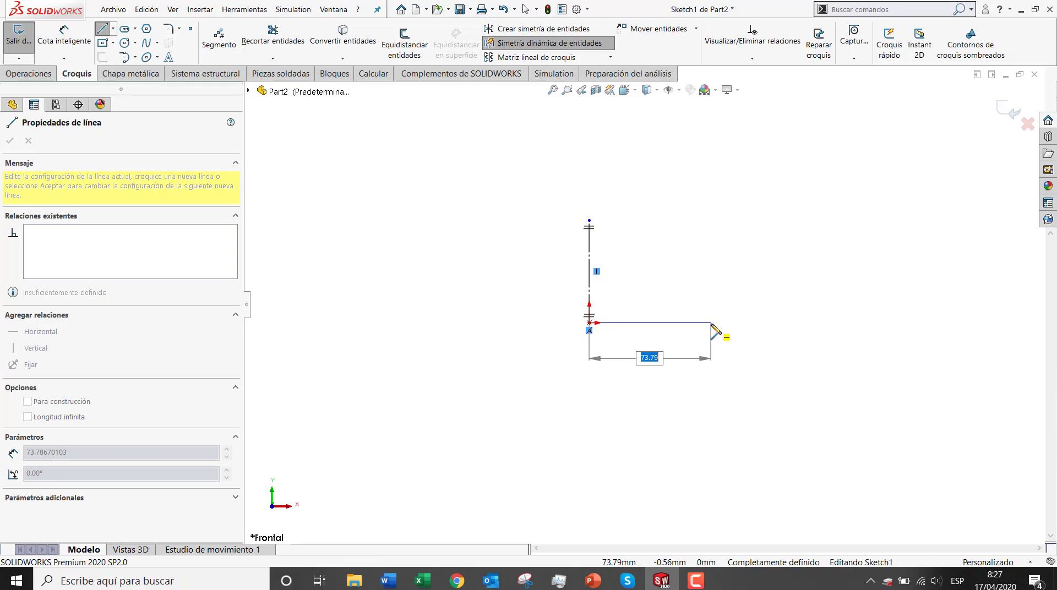
click(710, 323)
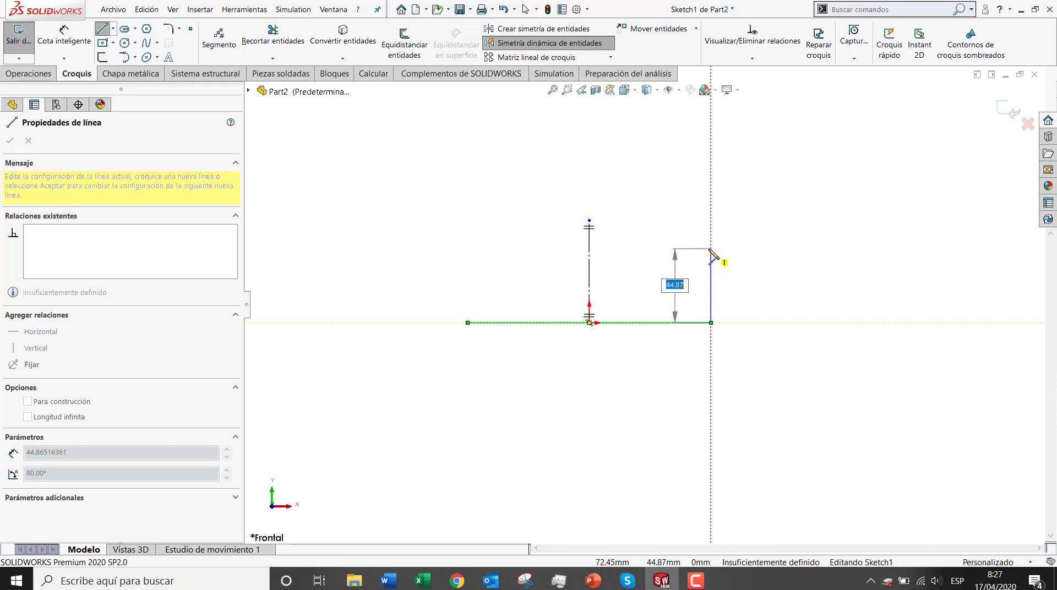
click(711, 249)
click(800, 248)
click(800, 202)
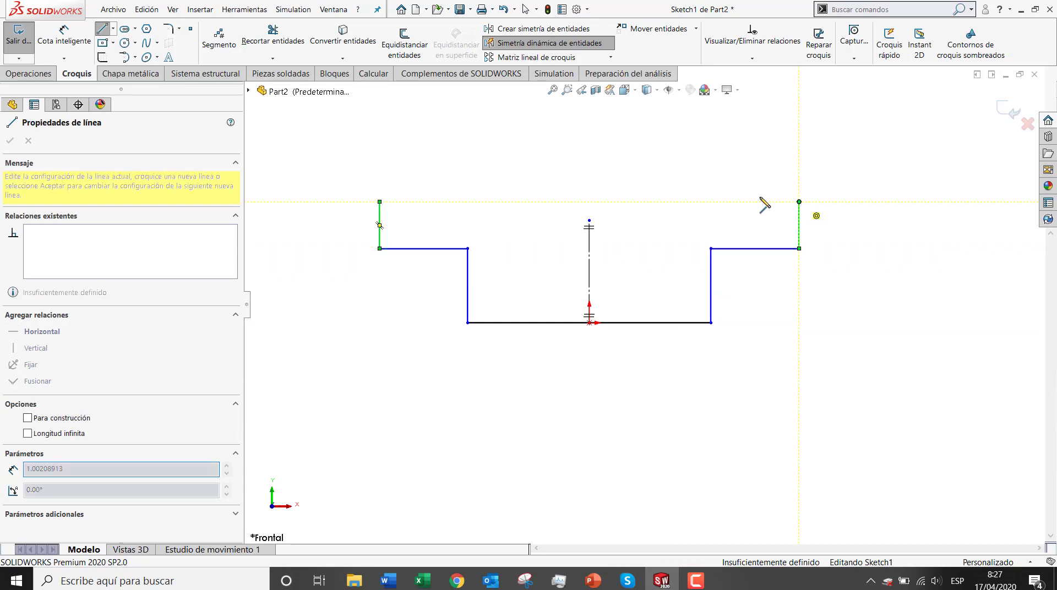
click(729, 202)
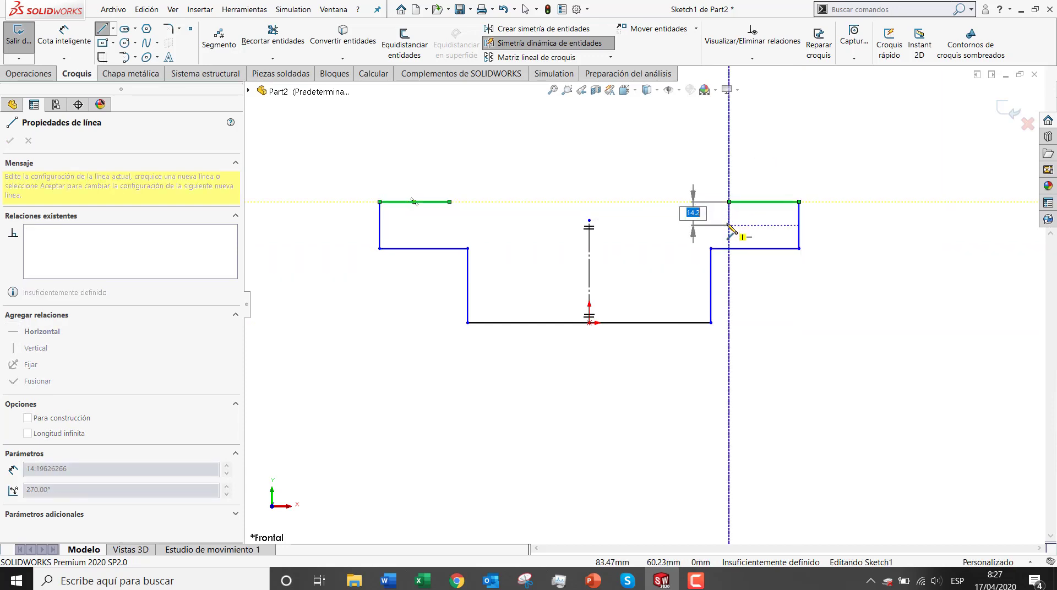
double_click(729, 225)
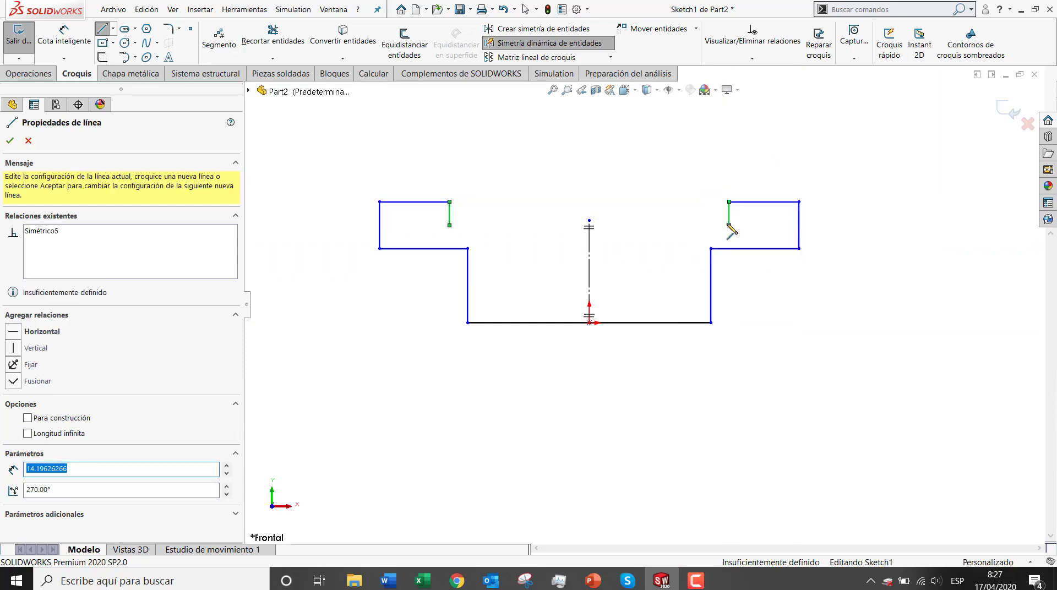
key(Escape)
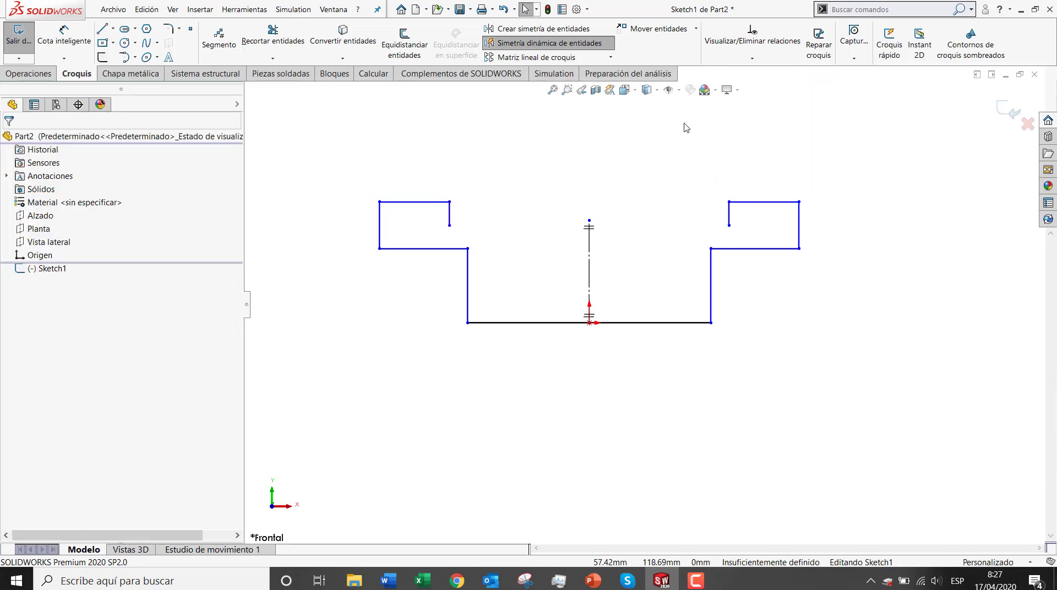
Step: Show the sketch relations and move the profile's lower right corner inward toward the construction line to test the symmetry
click(680, 90)
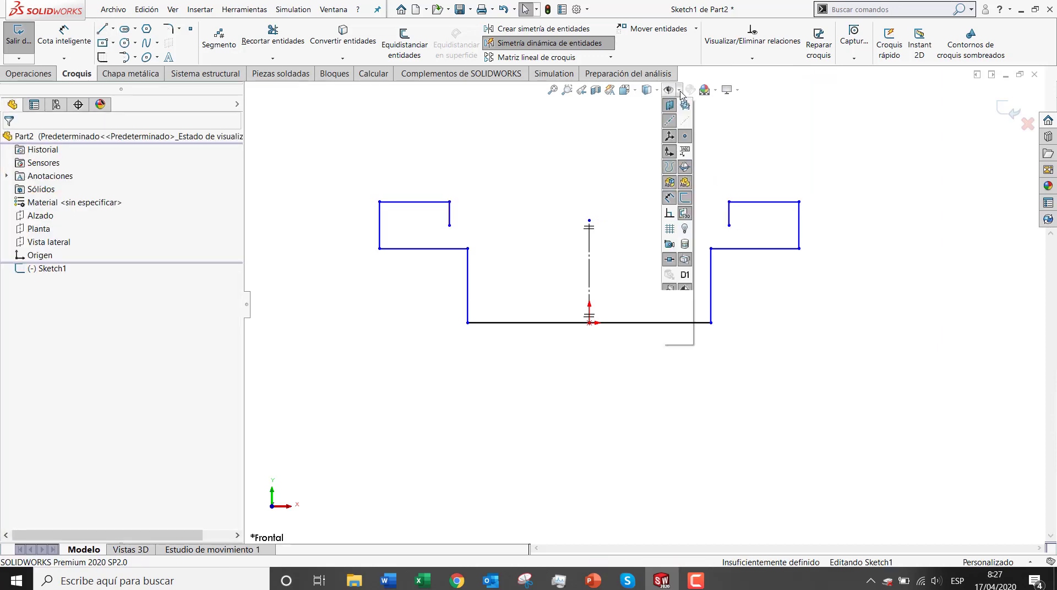
click(670, 215)
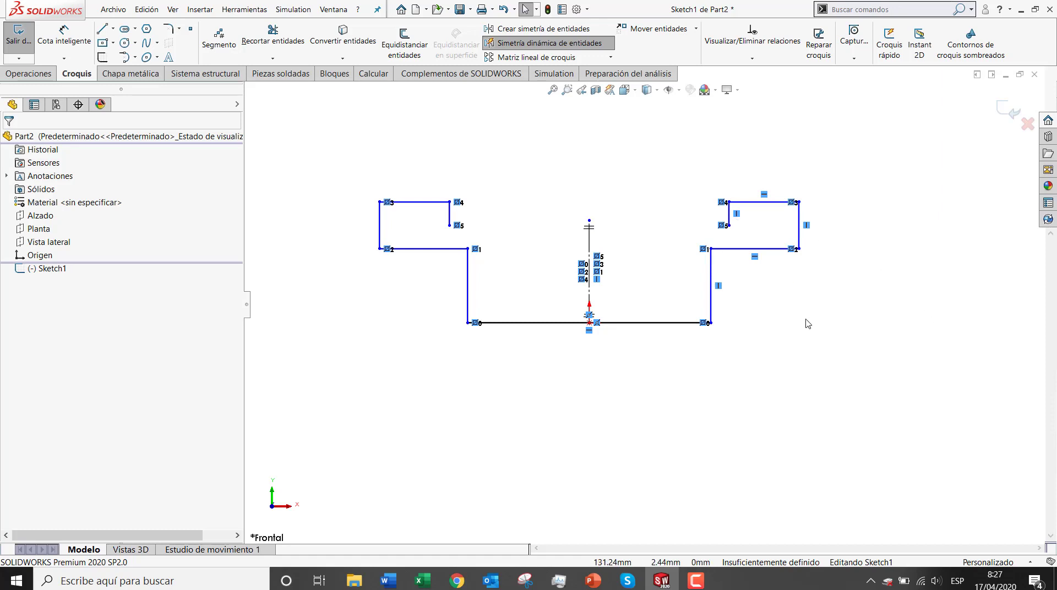
drag(711, 323, 679, 333)
click(721, 375)
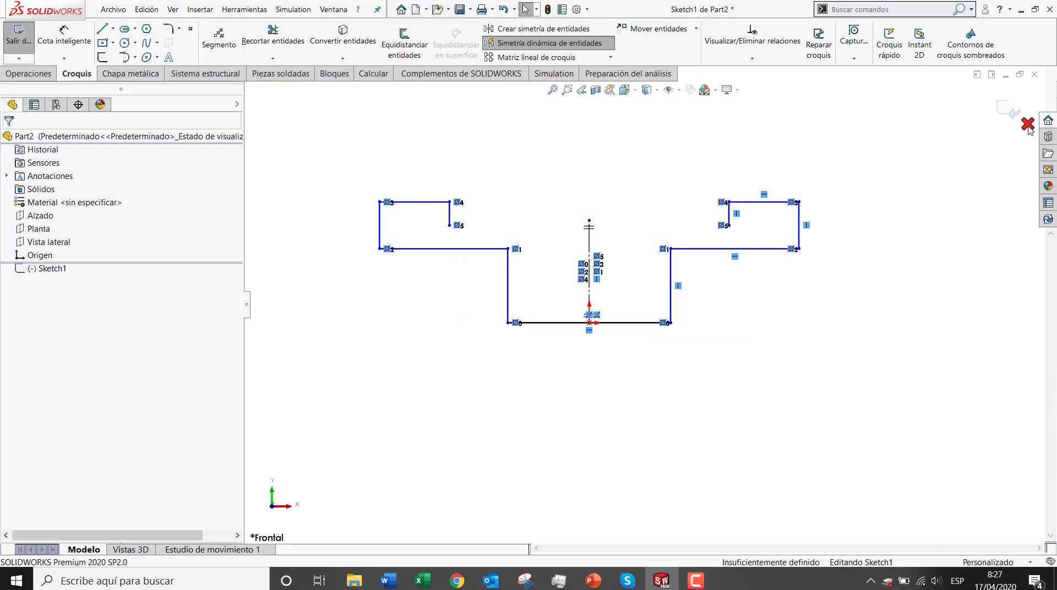
Step: Exit the sketch discarding its changes and close the part without saving
click(1028, 124)
click(566, 306)
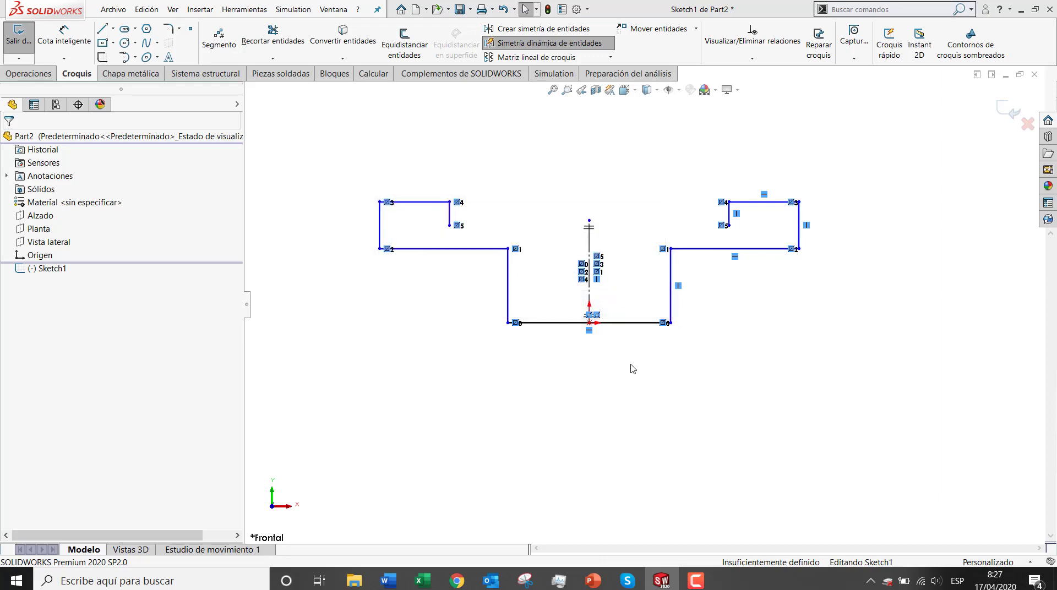
click(1035, 73)
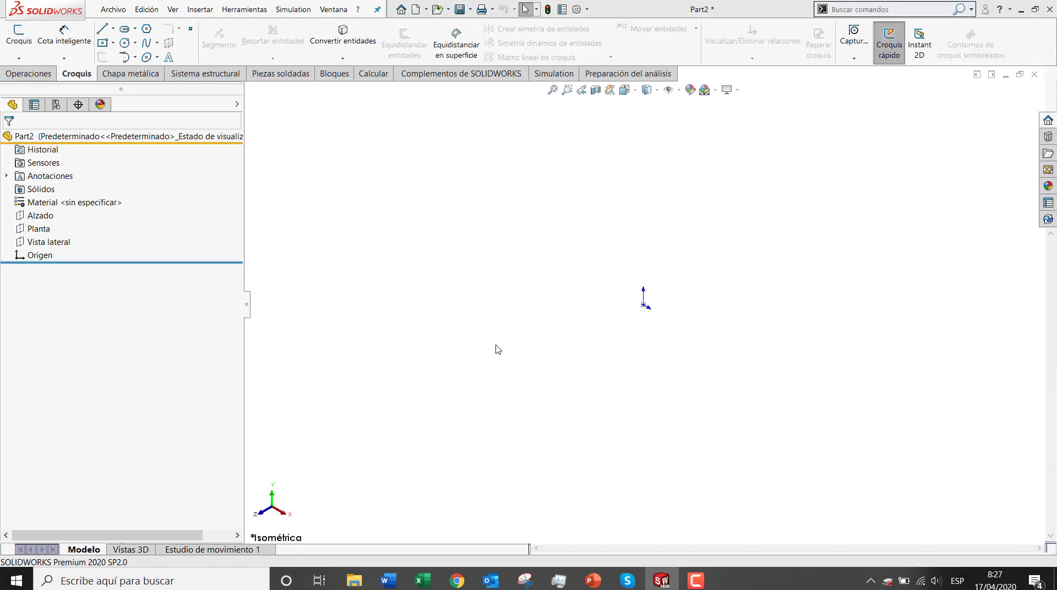
click(489, 322)
Step: Switch to the presentation and advance it from the Simetría dinámica slide to the closing slide
key(alt+Tab)
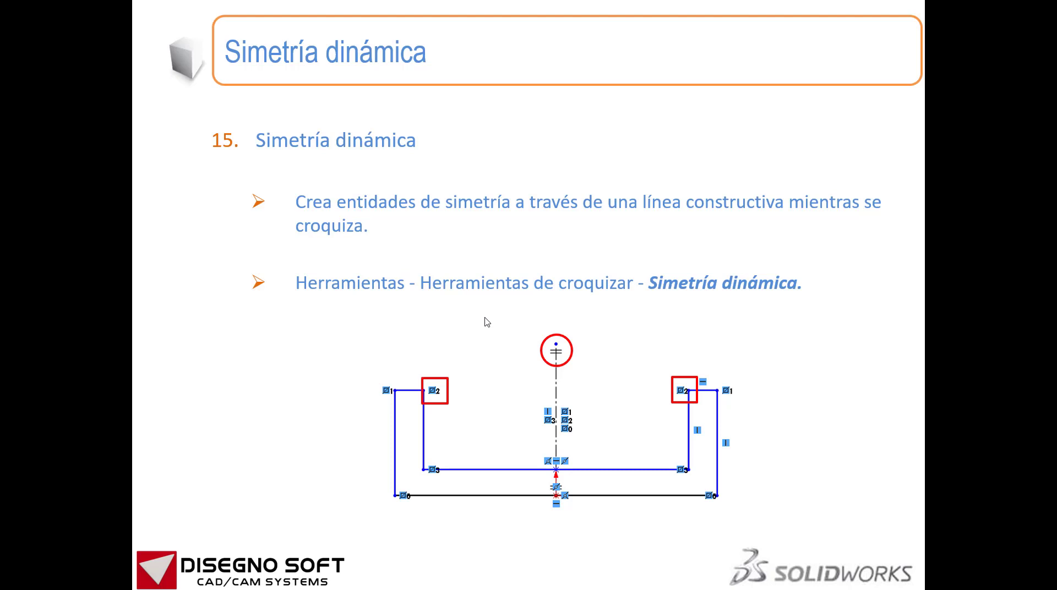
click(486, 318)
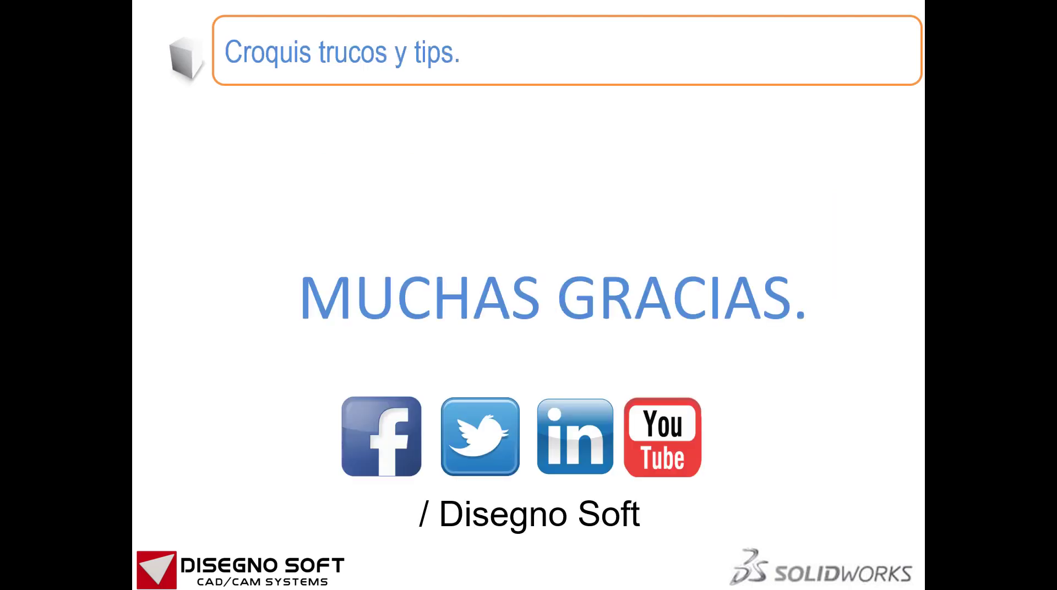